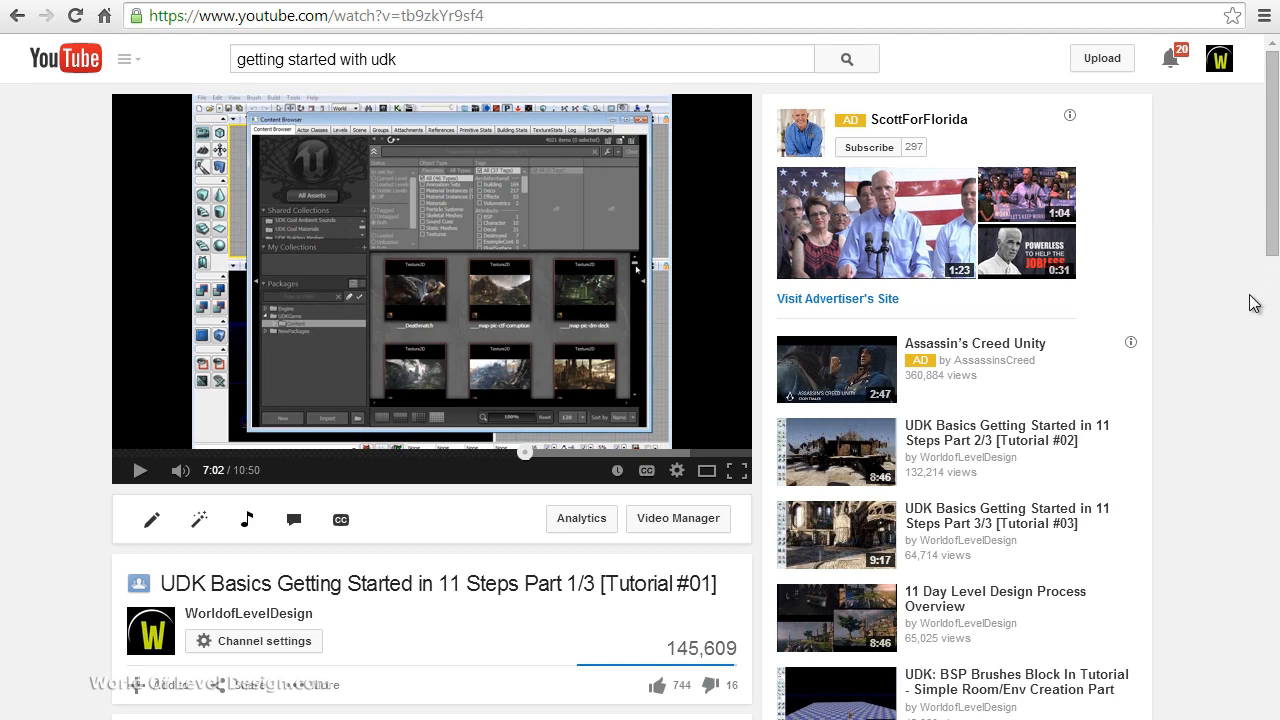
pyautogui.moveTo(1272, 265); pyautogui.dragTo(1272, 310)
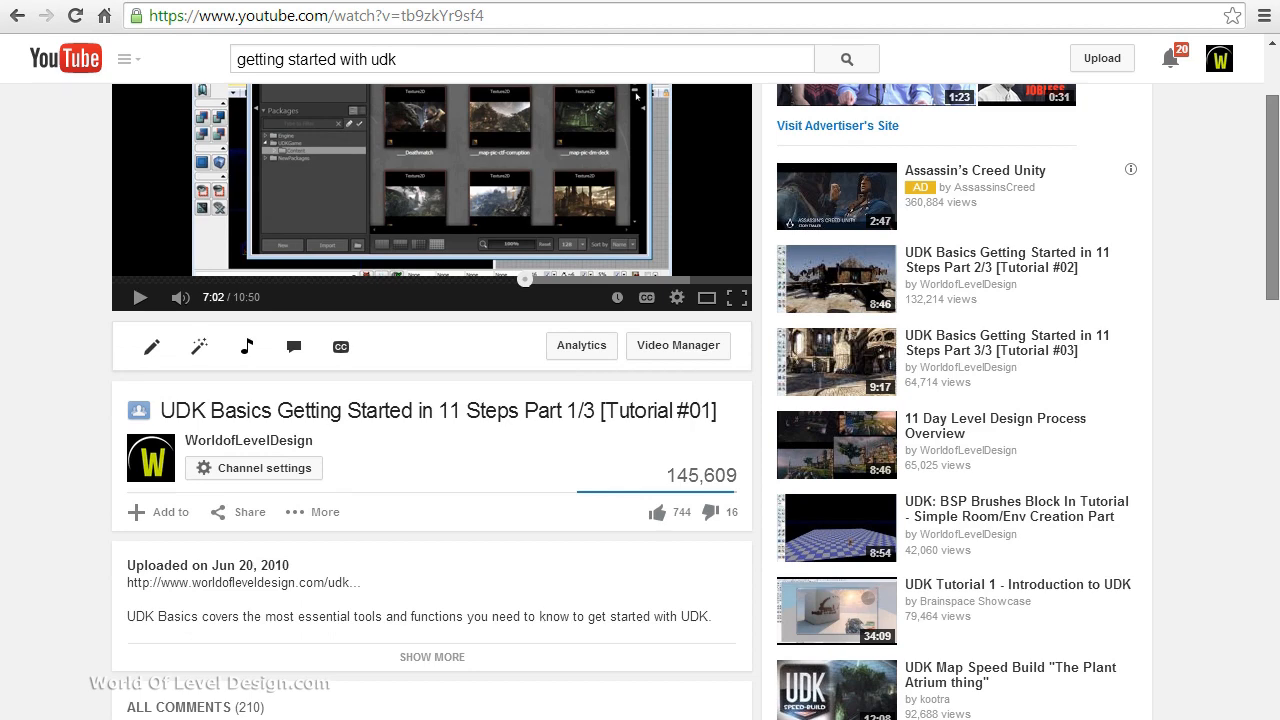
pyautogui.moveTo(1274, 235); pyautogui.dragTo(1277, 189)
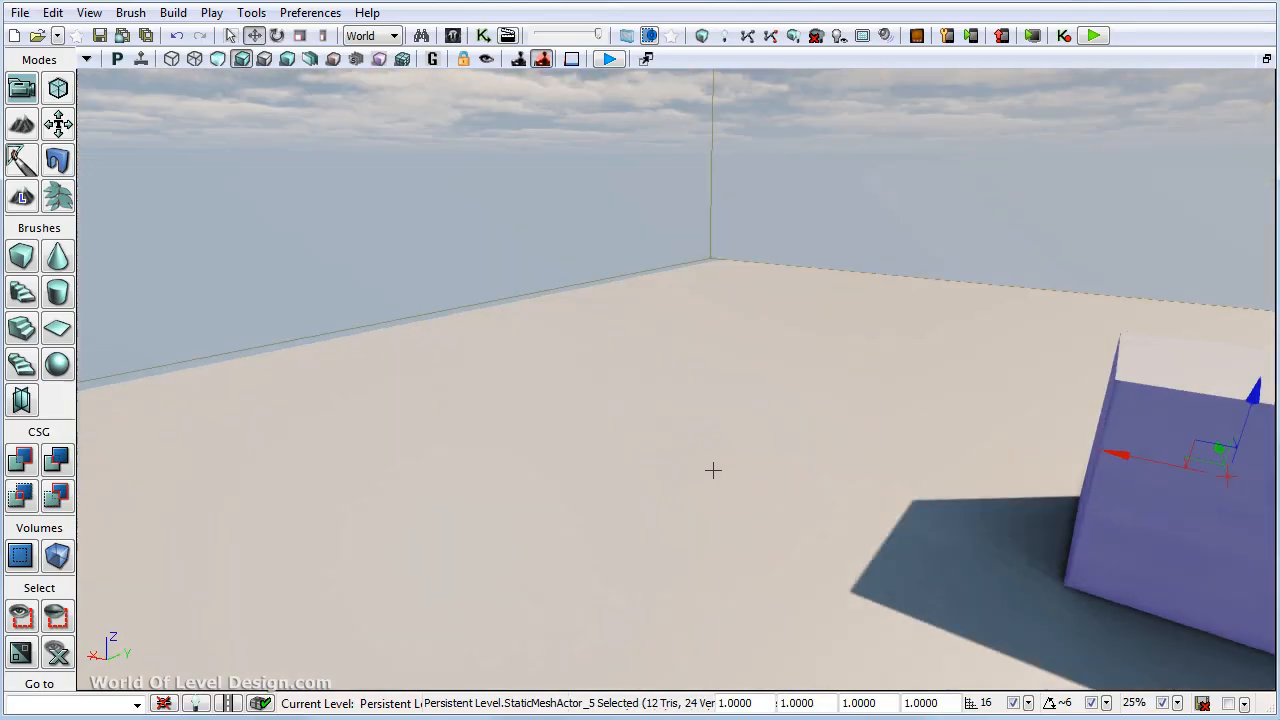
# Step: Duplicate the cube mesh in the level by moving a copy away from the original
pyautogui.moveTo(711, 466); pyautogui.dragTo(946, 423, button='right')
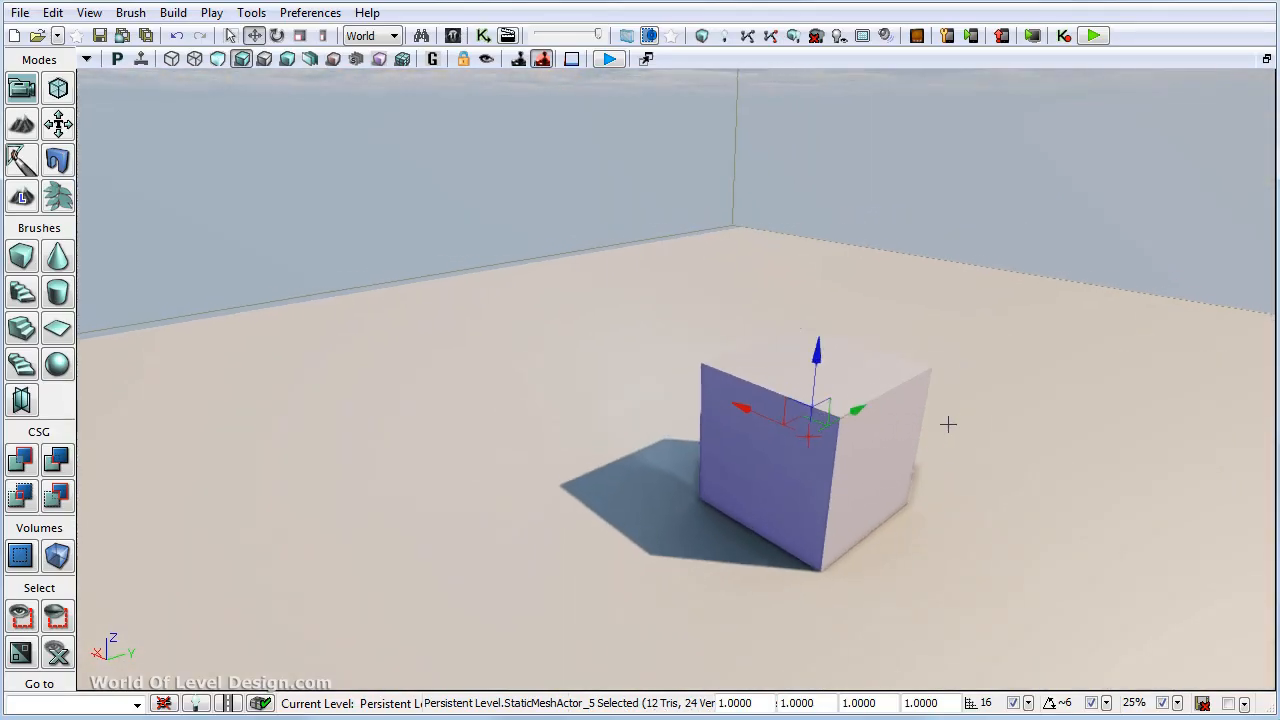
pyautogui.keyDown('alt'); pyautogui.moveTo(835, 404); pyautogui.dragTo(1002, 318); pyautogui.keyUp('alt')
pyautogui.moveTo(969, 377)
pyautogui.mouseDown(button='right')
pyautogui.moveTo(963, 363)
pyautogui.moveTo(985, 362)
pyautogui.mouseUp(button='right')
# Step: Create a new level from the Blank Map template and add the builder brush as solid geometry
pyautogui.click(20, 12)
pyautogui.click(51, 34)
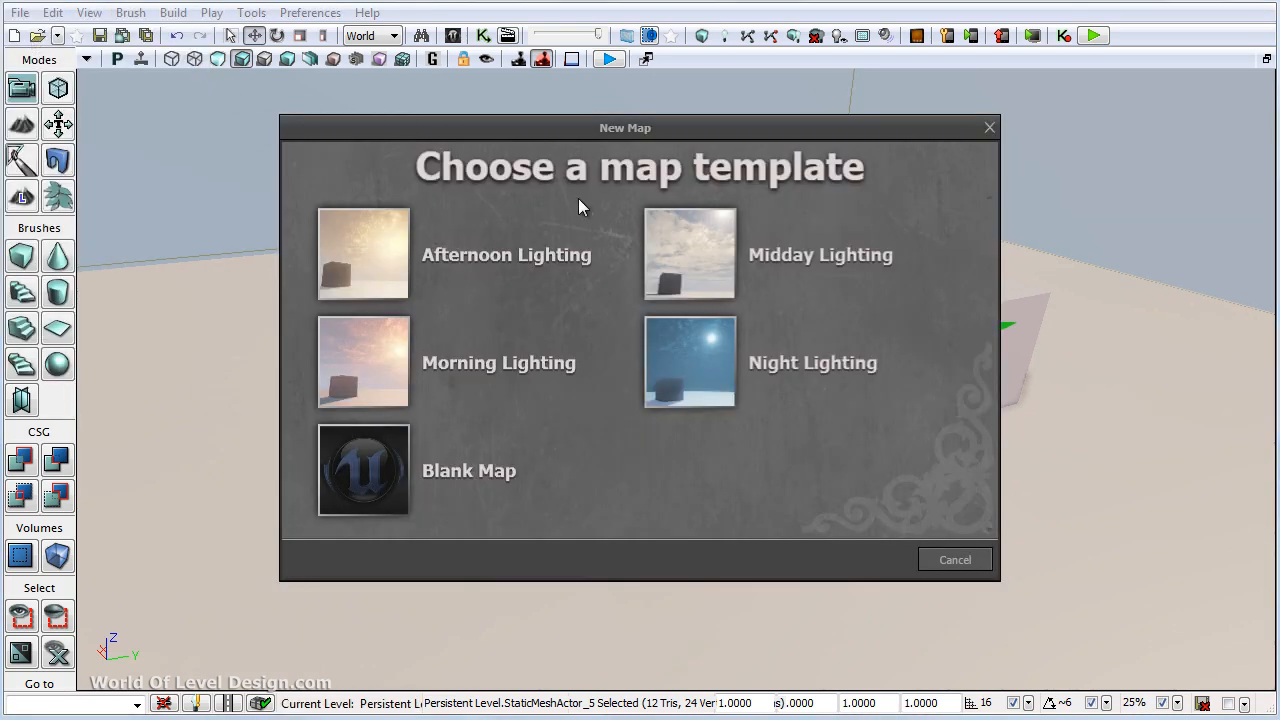
pyautogui.click(360, 466)
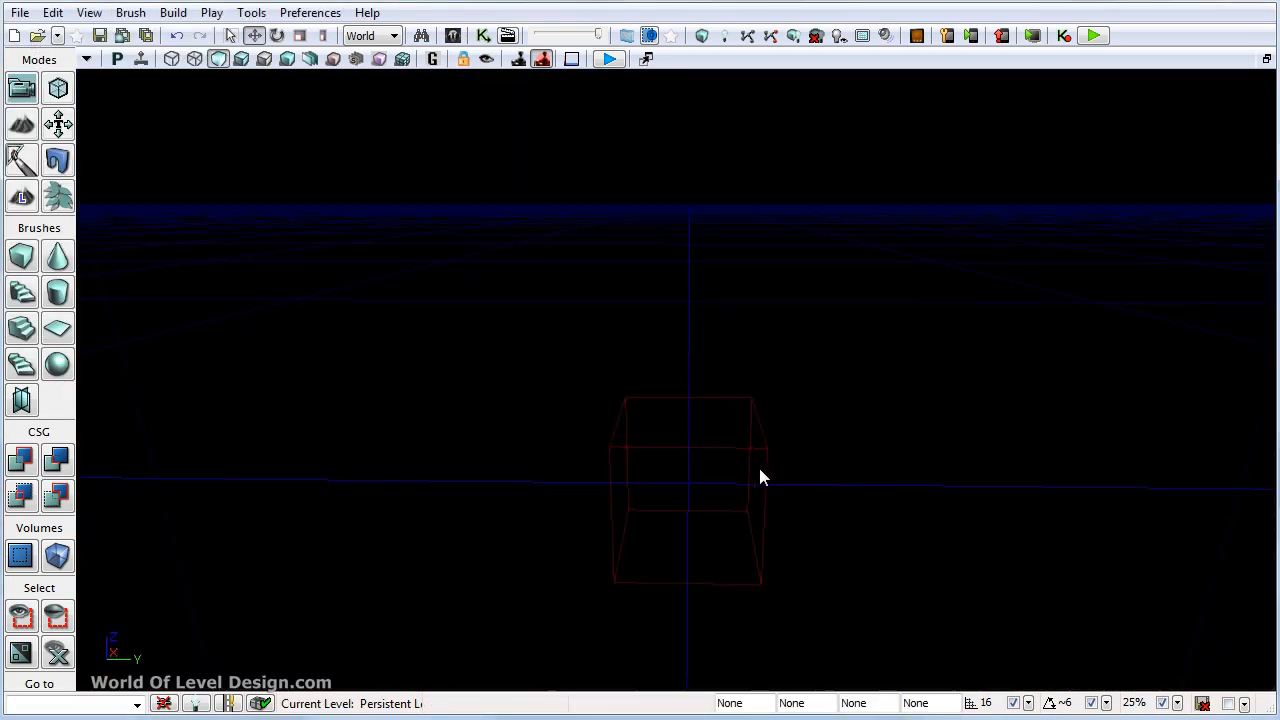
pyautogui.moveTo(779, 452)
pyautogui.mouseDown(button='right')
pyautogui.moveTo(820, 451)
pyautogui.moveTo(720, 452)
pyautogui.moveTo(665, 430)
pyautogui.mouseUp(button='right')
pyautogui.hotkey('ctrl', 'a')
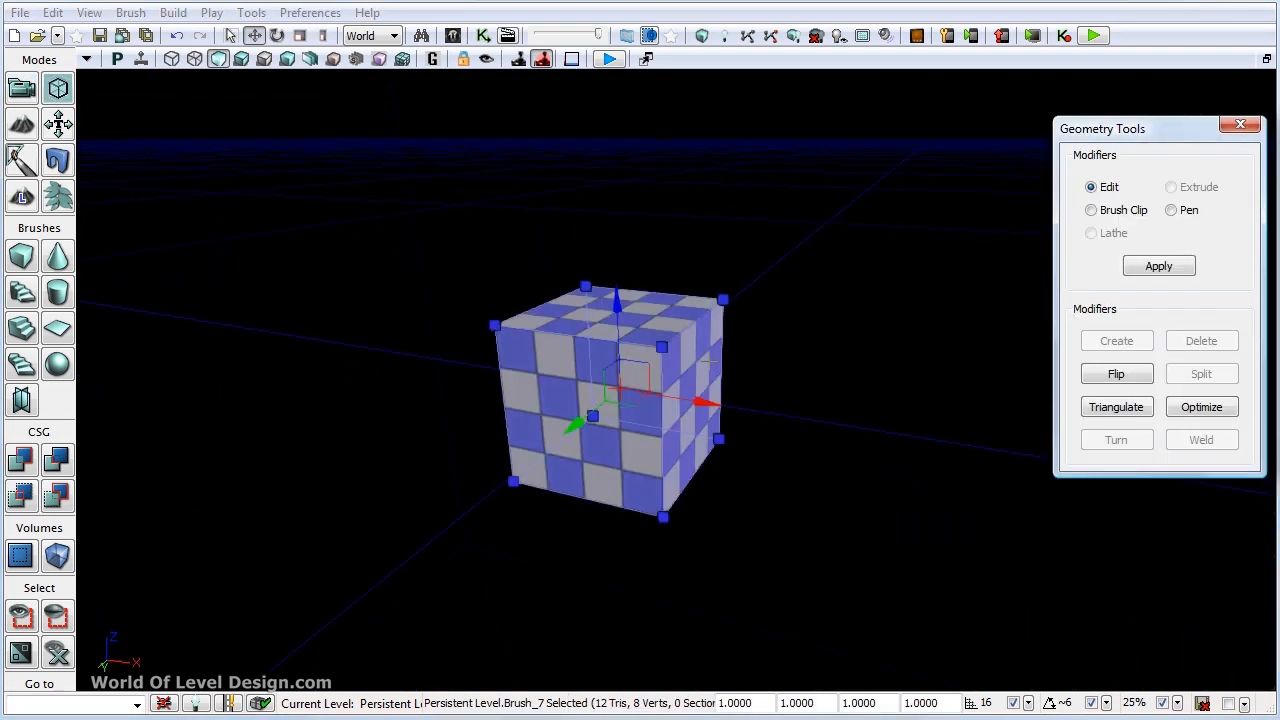
# Step: In geometry editing, pull the box's side face outward along X and raise the two top vertices at its opposite end
pyautogui.click(696, 411)
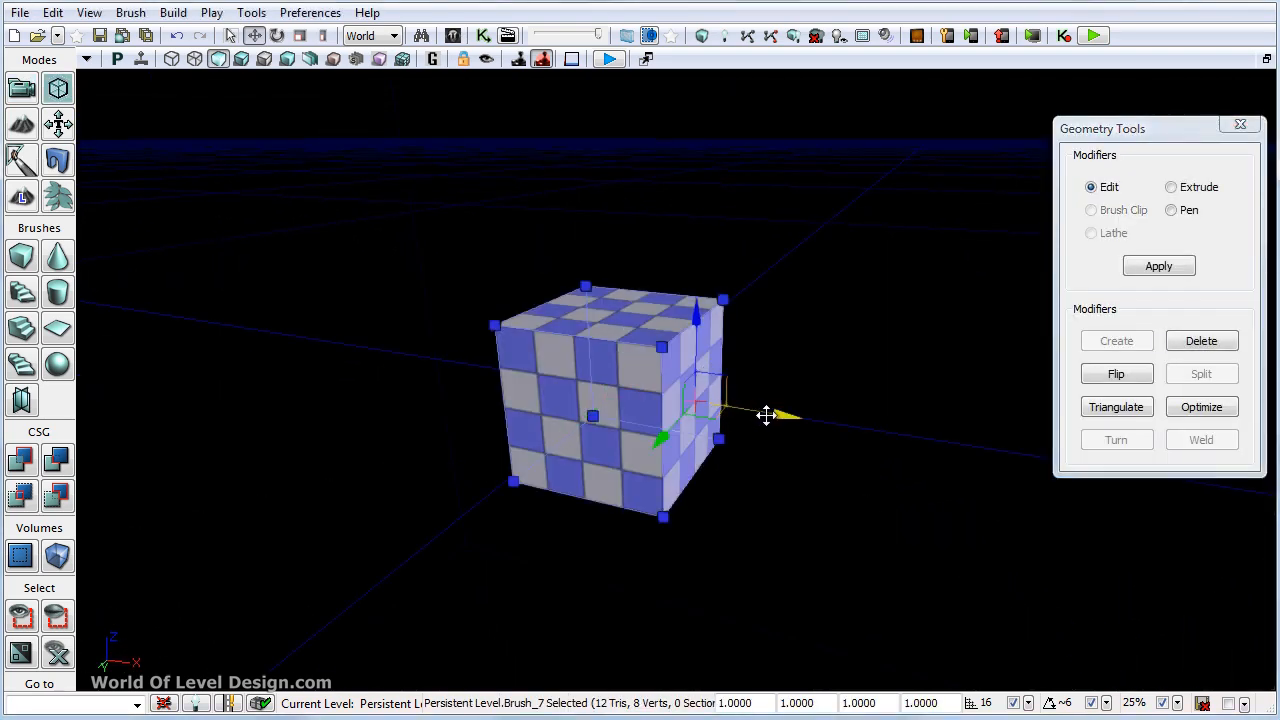
pyautogui.moveTo(766, 417); pyautogui.dragTo(901, 441)
pyautogui.click(586, 287)
pyautogui.keyDown('ctrl'); pyautogui.click(495, 326); pyautogui.keyUp('ctrl')
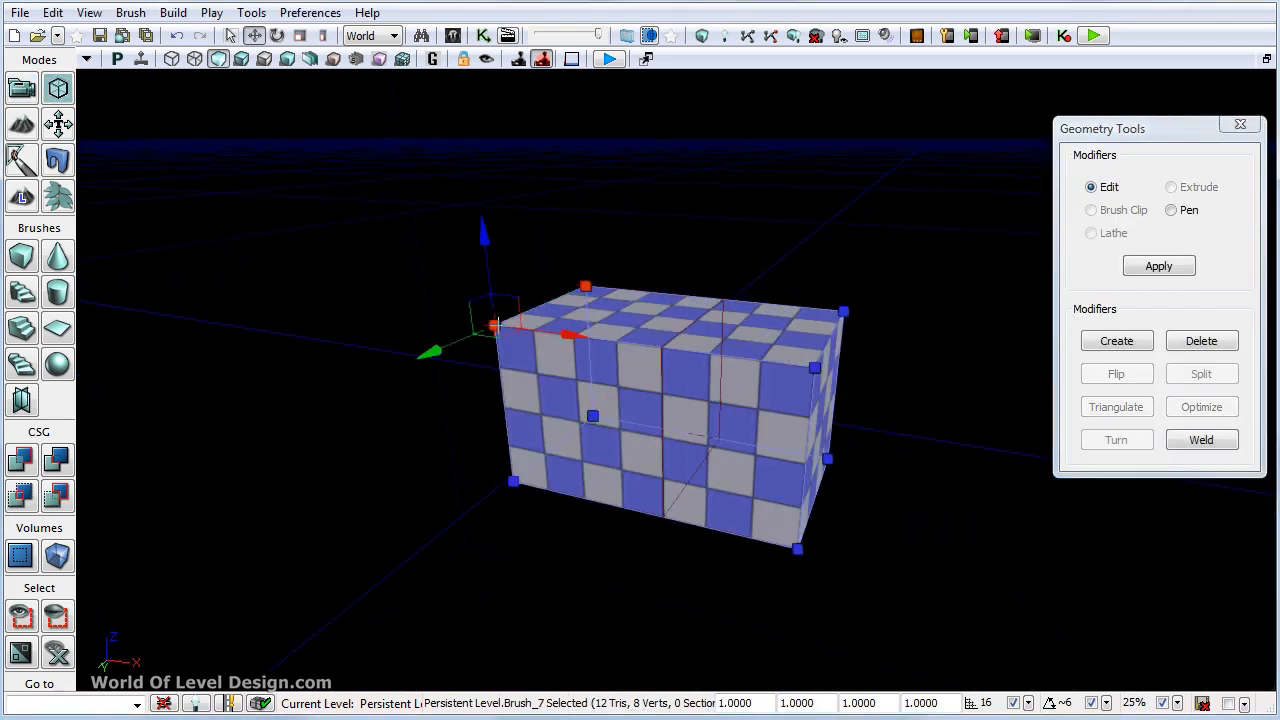
pyautogui.moveTo(482, 244); pyautogui.dragTo(466, 118)
pyautogui.moveTo(668, 420); pyautogui.dragTo(645, 360, button='right')
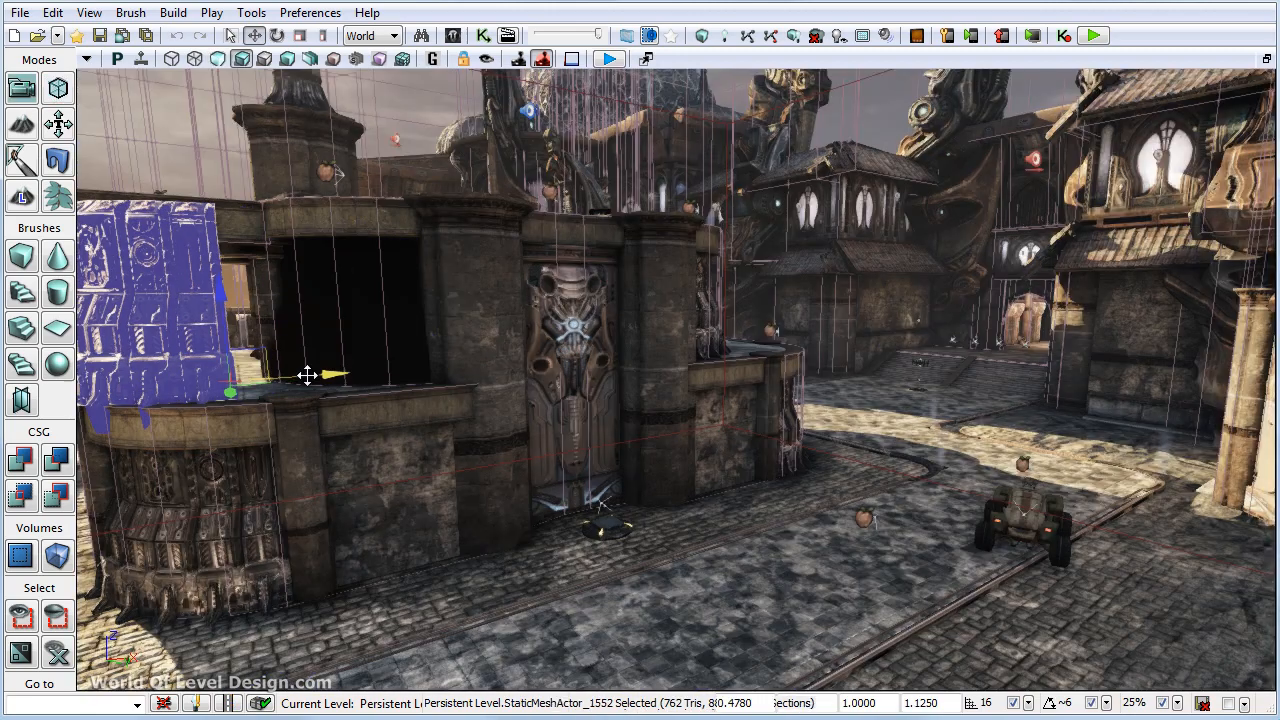
# Step: Move the decorative wall mesh sideways and pull the ornate door mesh out of the stone building
pyautogui.moveTo(306, 374)
pyautogui.mouseDown()
pyautogui.moveTo(643, 366)
pyautogui.moveTo(706, 447)
pyautogui.moveTo(1010, 428)
pyautogui.mouseUp()
pyautogui.click(683, 409)
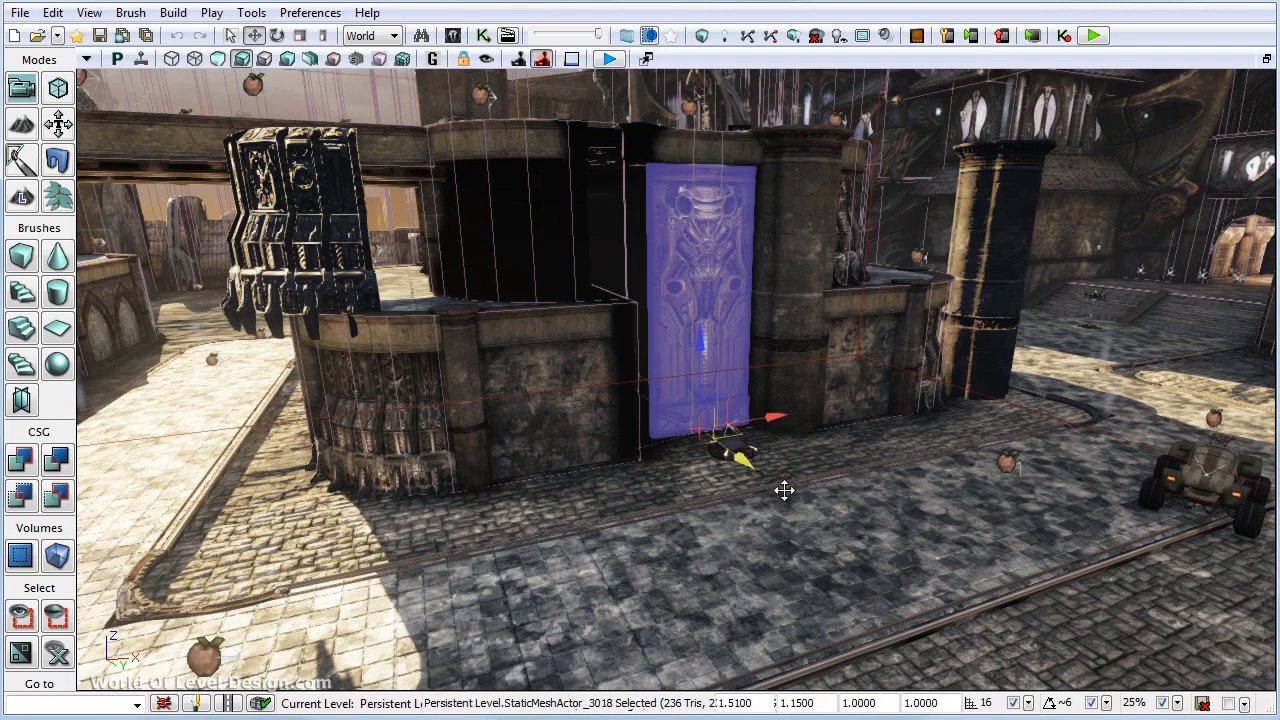
pyautogui.moveTo(783, 489); pyautogui.dragTo(905, 581)
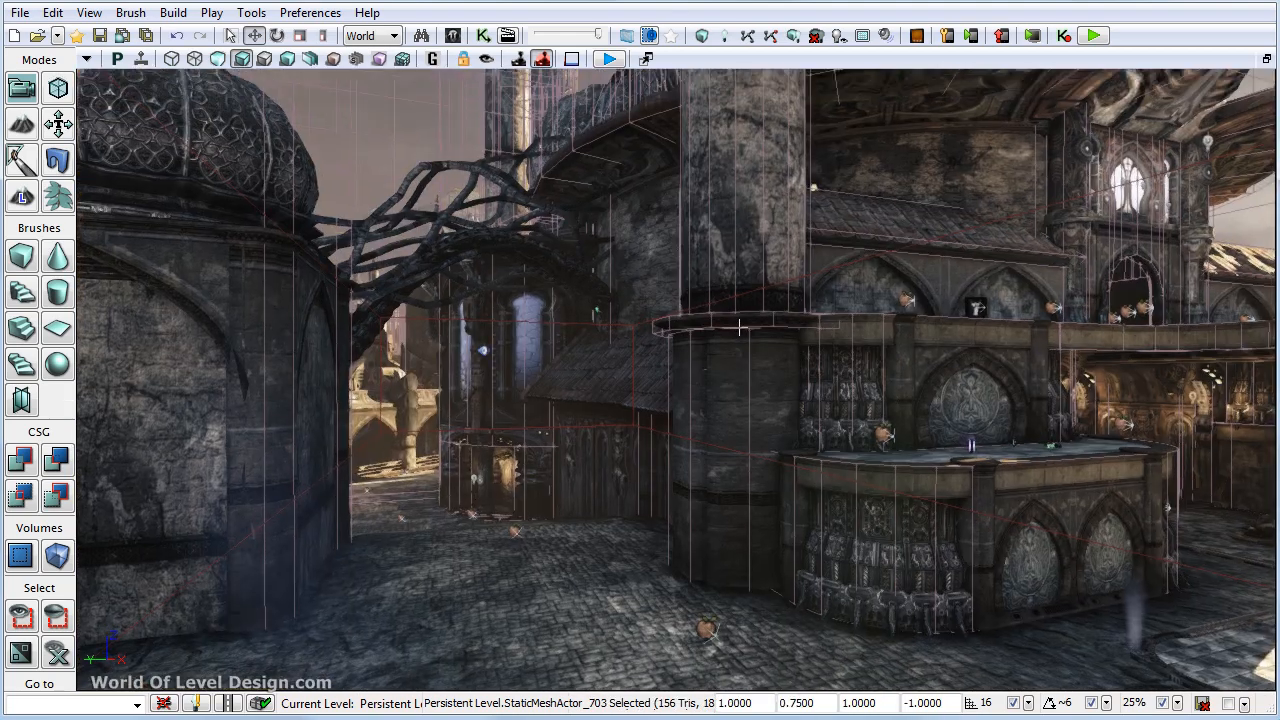
pyautogui.moveTo(751, 380); pyautogui.dragTo(751, 307, button='right')
# Step: Create a new level from the Midday Lighting template
pyautogui.click(20, 12)
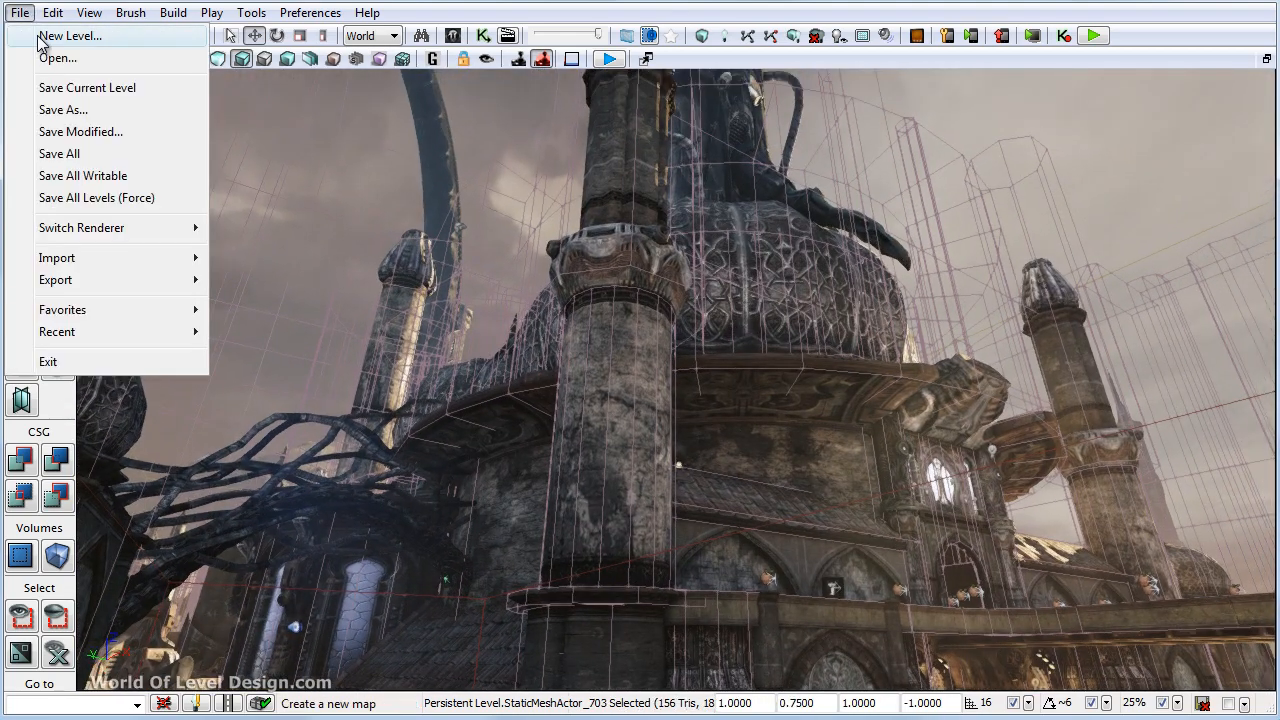
pyautogui.click(50, 34)
pyautogui.click(689, 254)
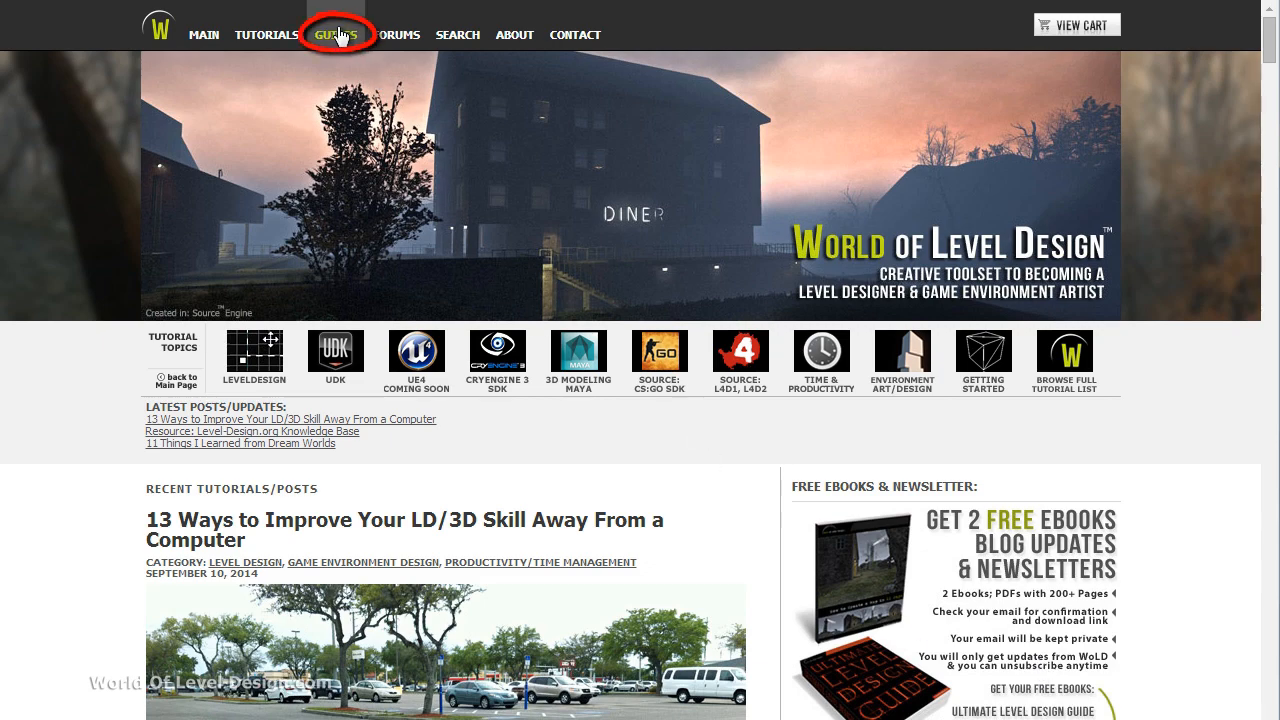
# Step: On the World of Level Design site, list the free guides and open The Essential Beginner's Guide to Getting Started with UDK
pyautogui.click(357, 62)
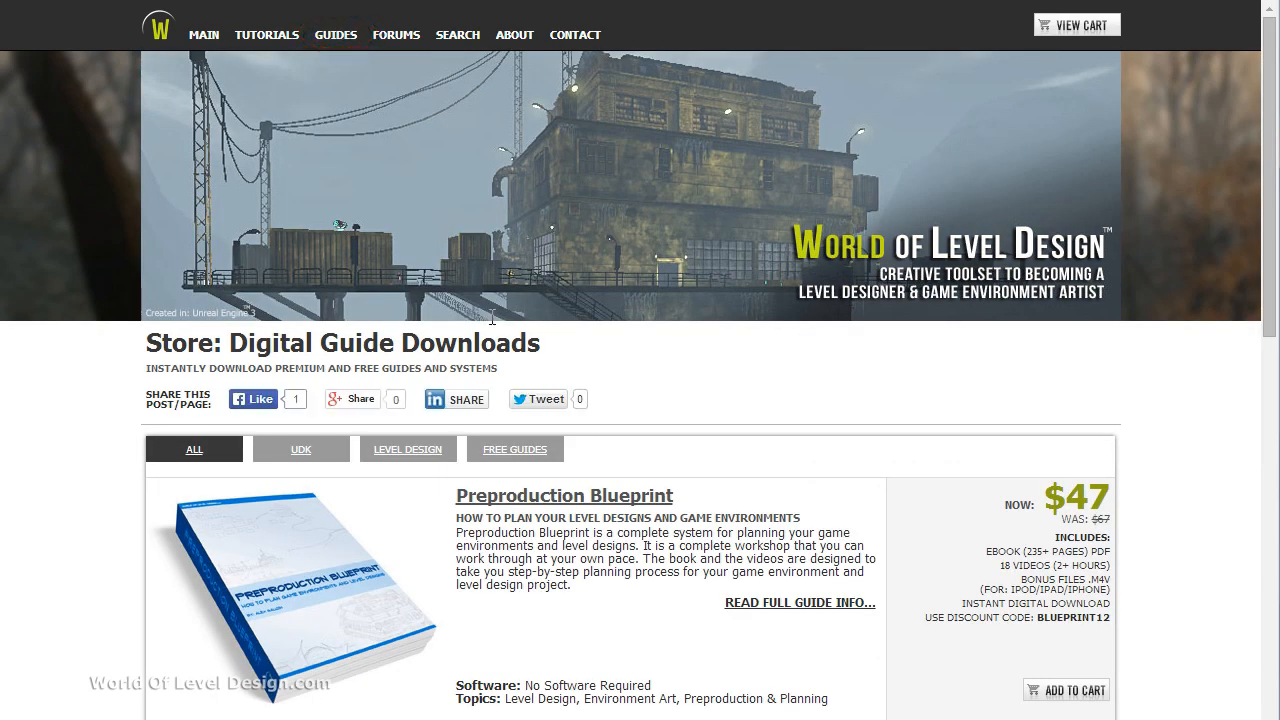
pyautogui.click(540, 458)
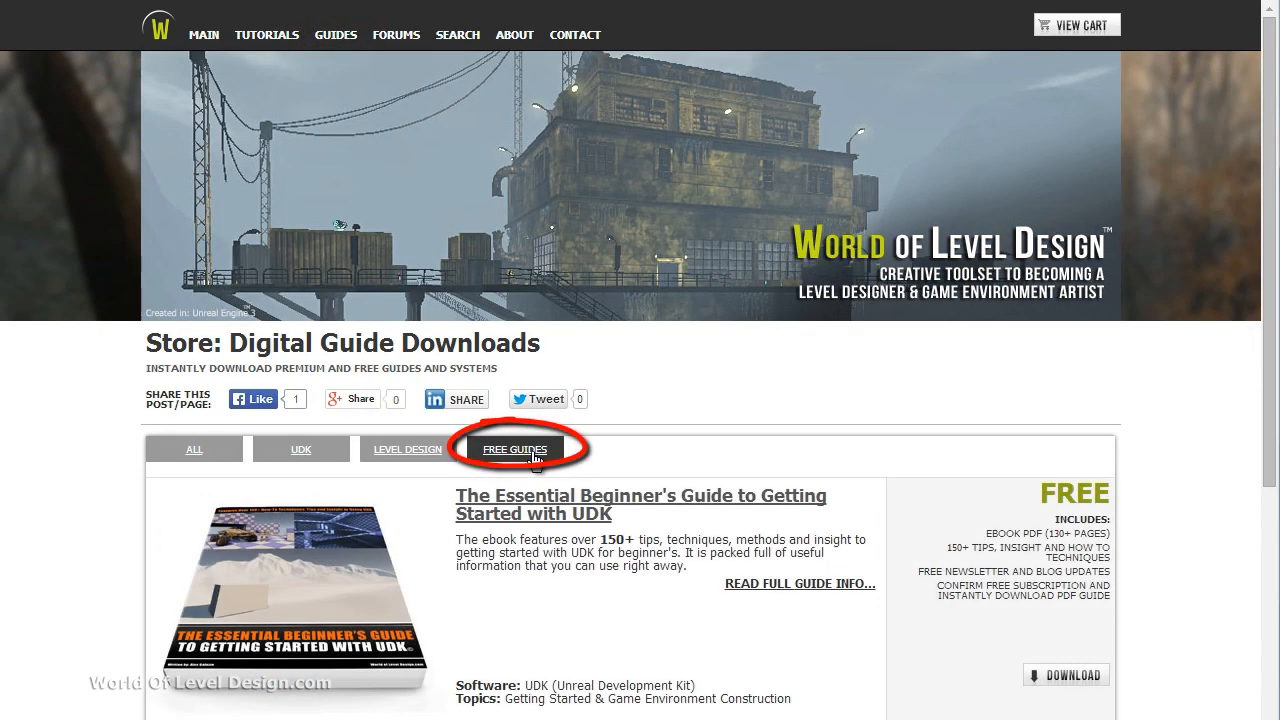
pyautogui.scroll(-1, 531, 453)
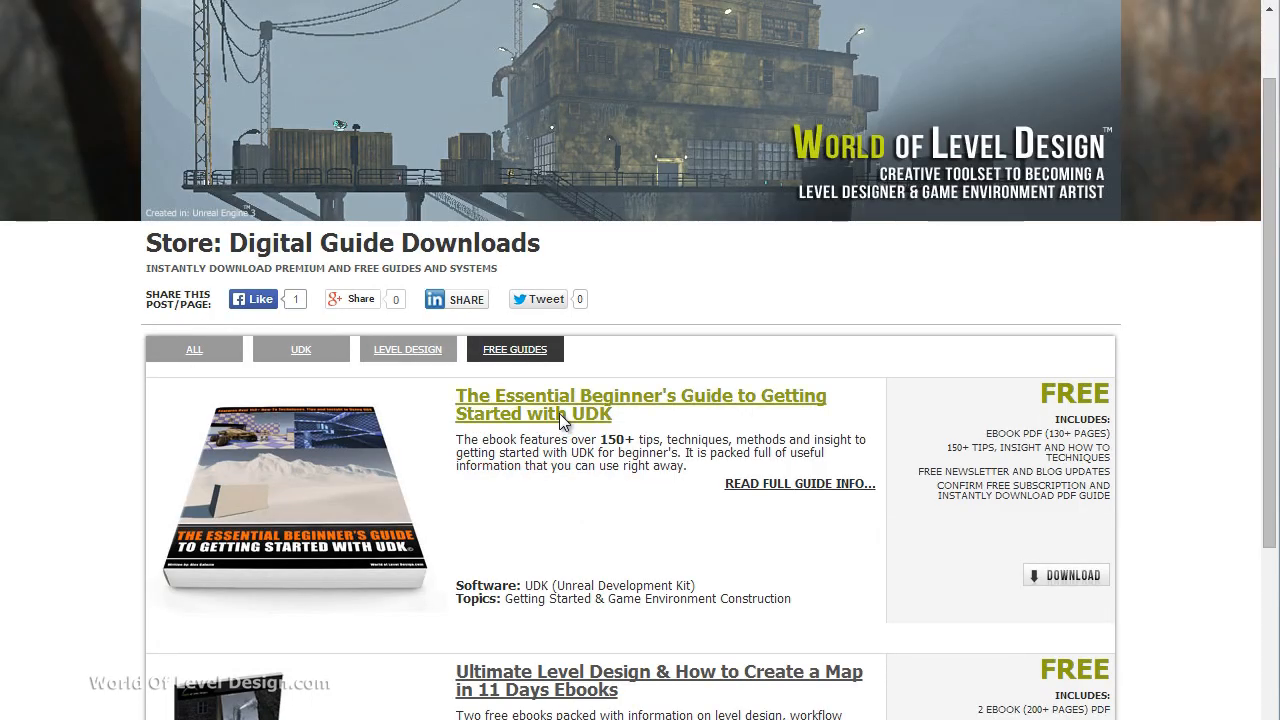
pyautogui.click(559, 413)
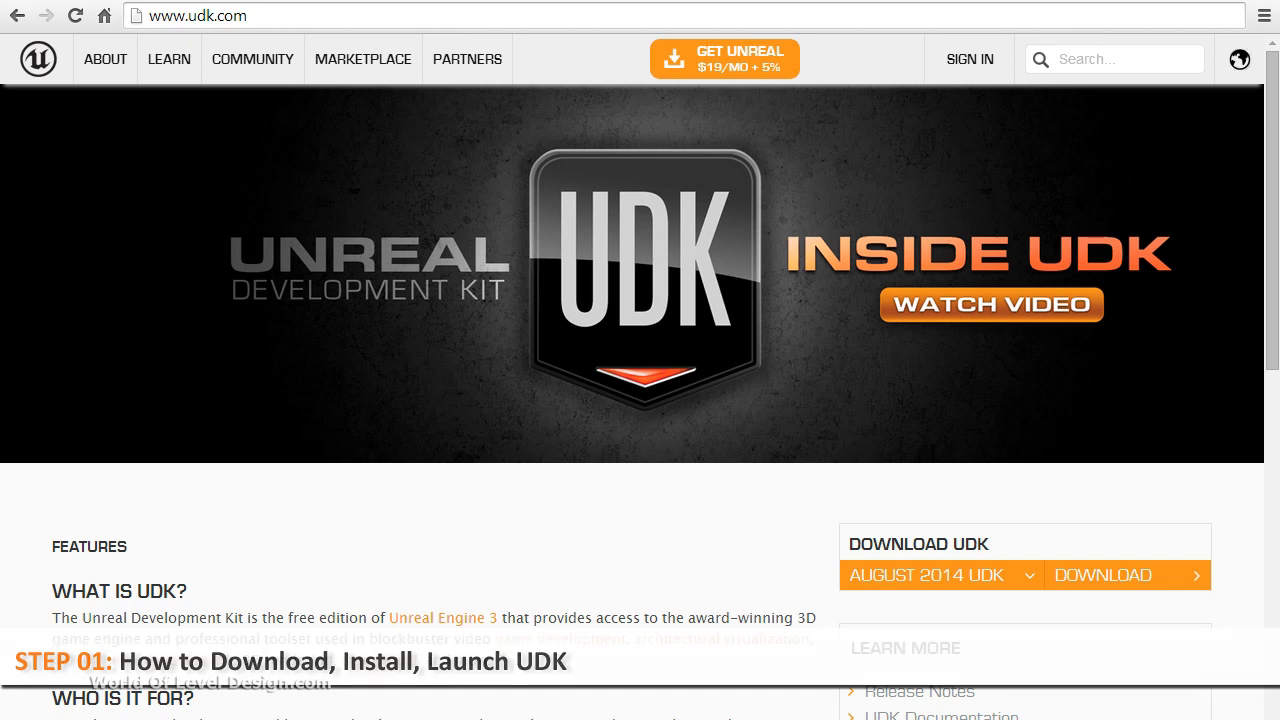
# Step: On the UDK website, open the list of UDK versions available for download
pyautogui.moveTo(337, 62)
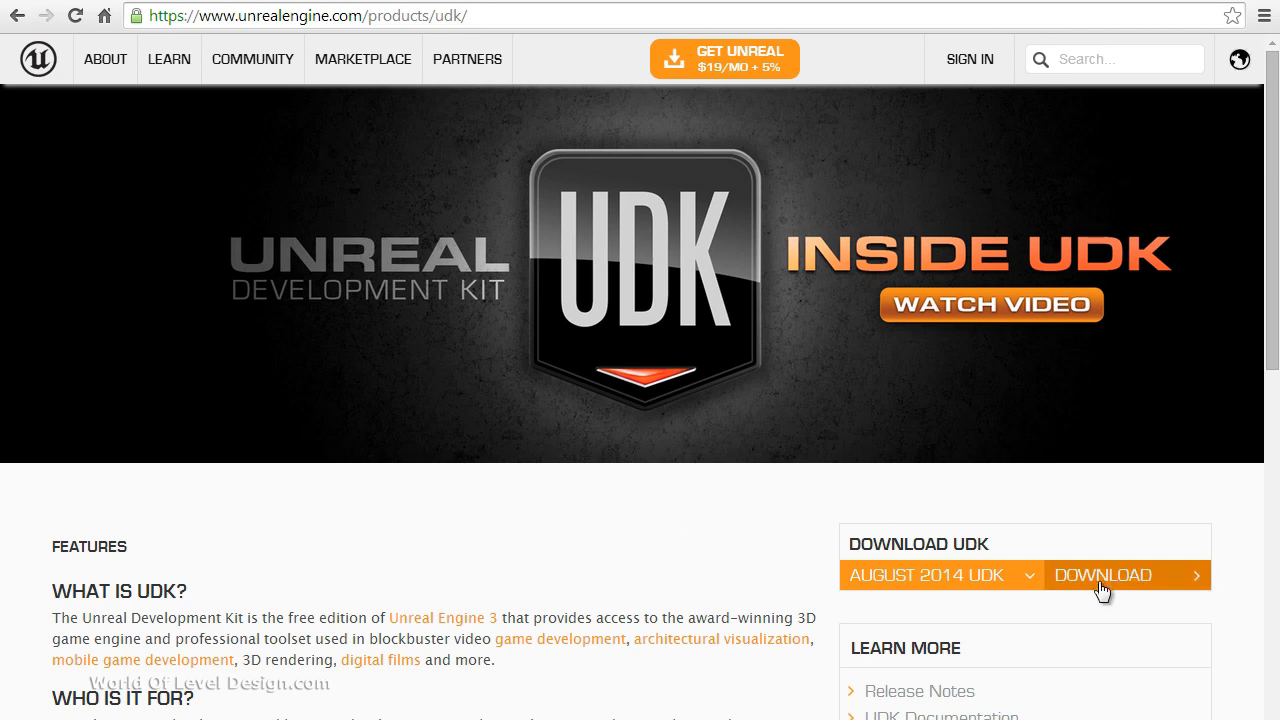
pyautogui.scroll(-2, 1042, 460)
pyautogui.click(1029, 378)
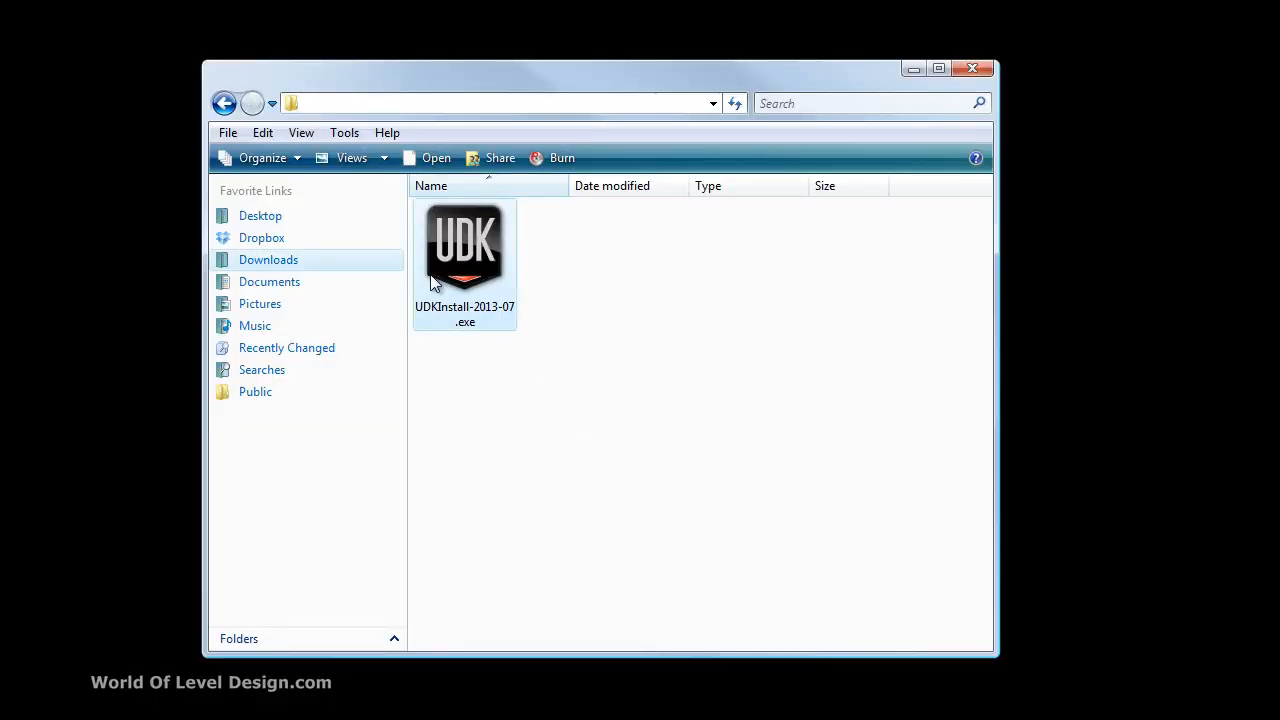
# Step: Run UDKInstall-2013-07.exe and install the UT Sample Game project to C:\UDK\UDK-2013-07
pyautogui.doubleClick(485, 268)
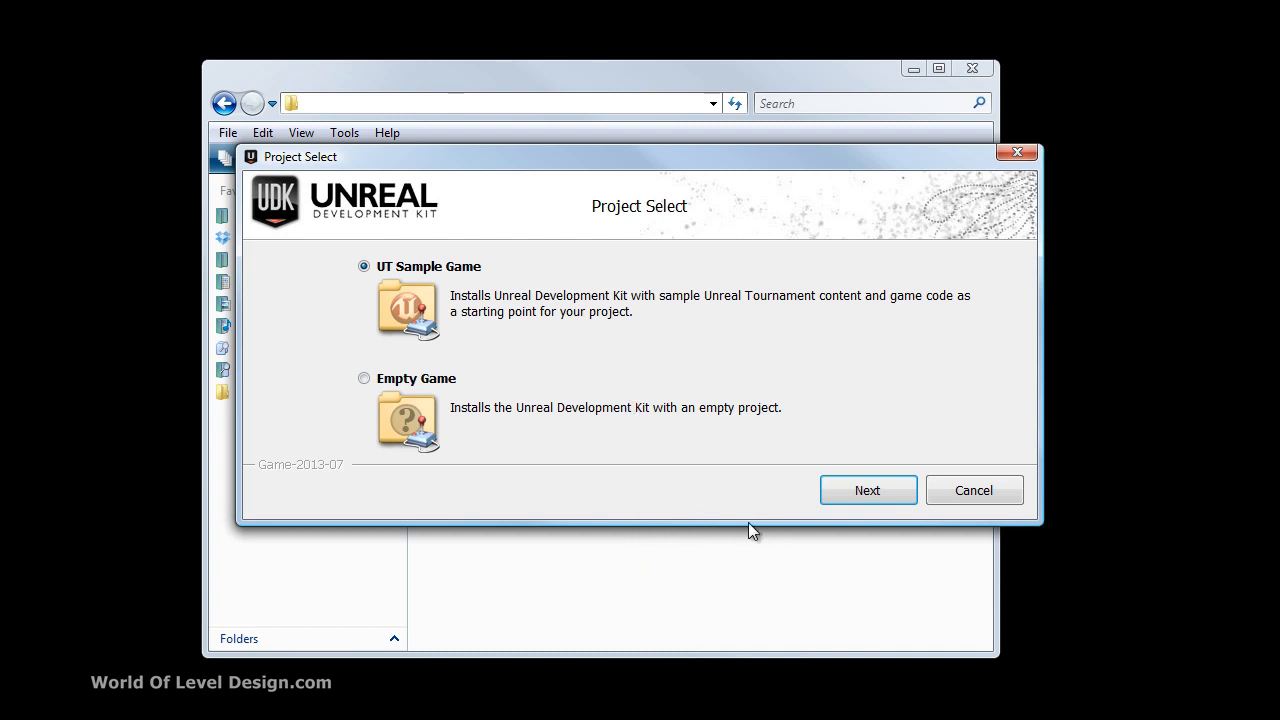
pyautogui.click(867, 490)
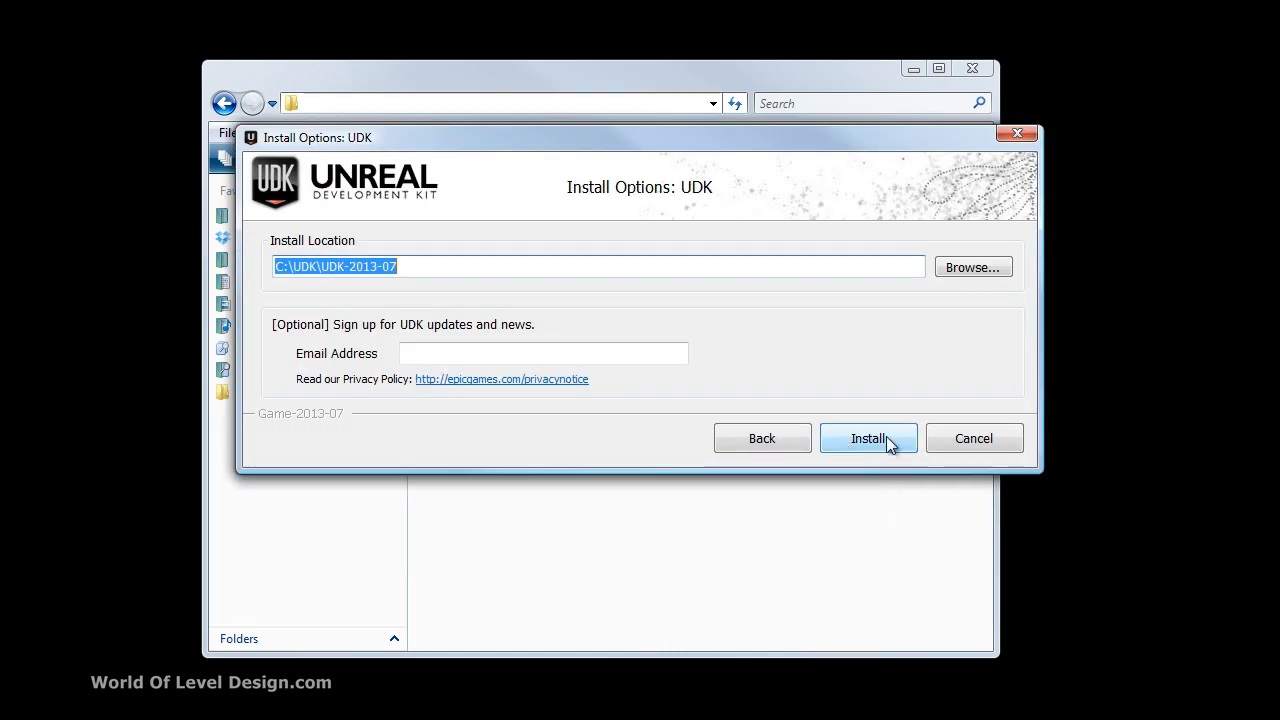
pyautogui.click(888, 444)
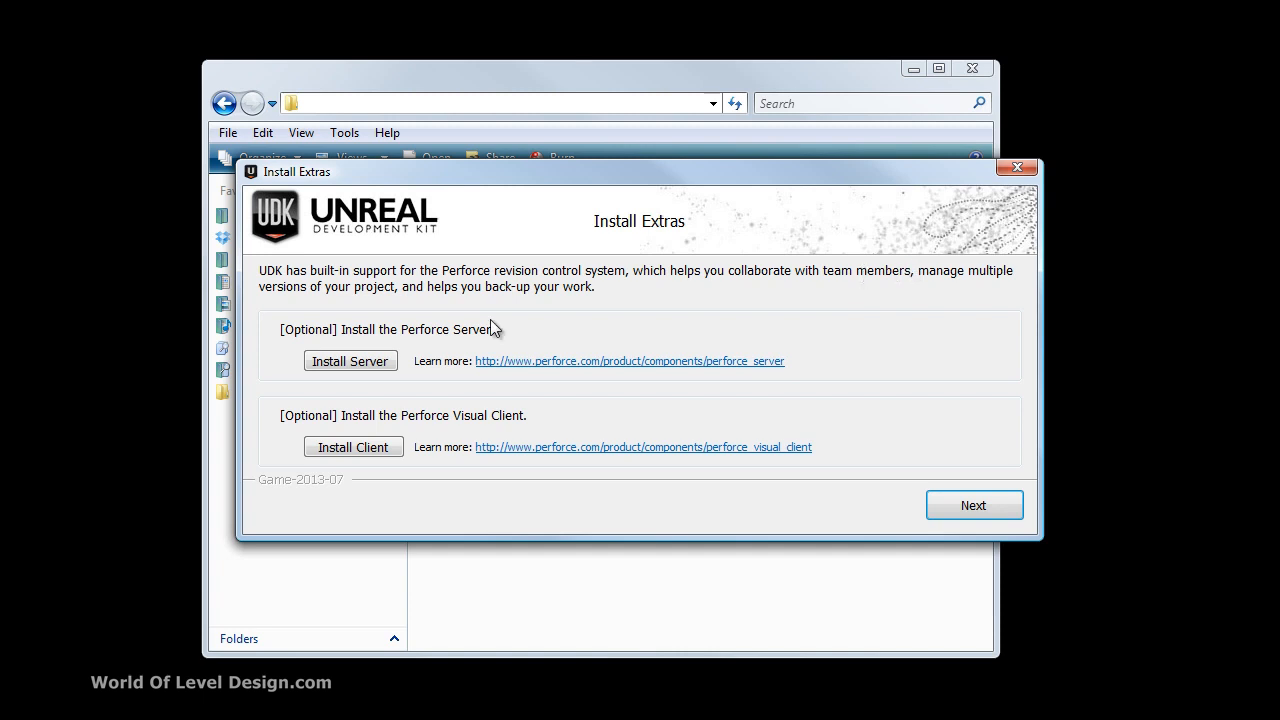
# Step: Skip the optional Perforce extras and finish the installer with the Launch UDK option
pyautogui.click(980, 510)
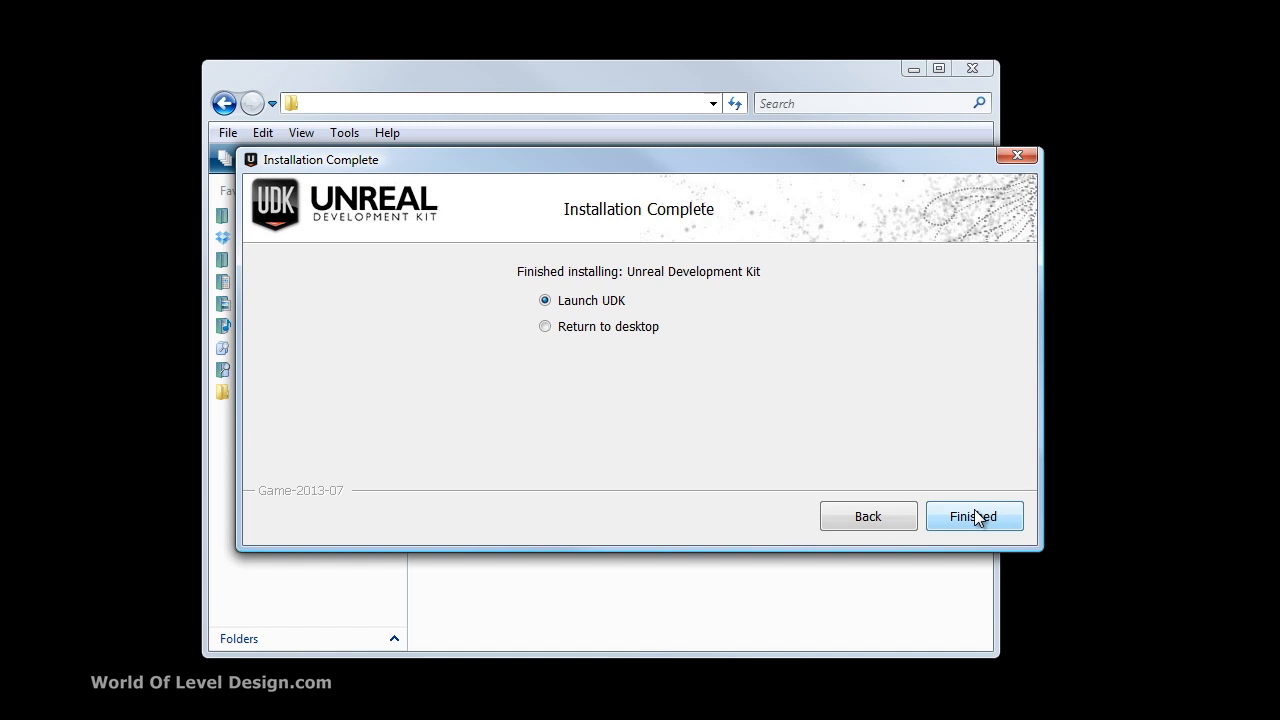
pyautogui.click(972, 516)
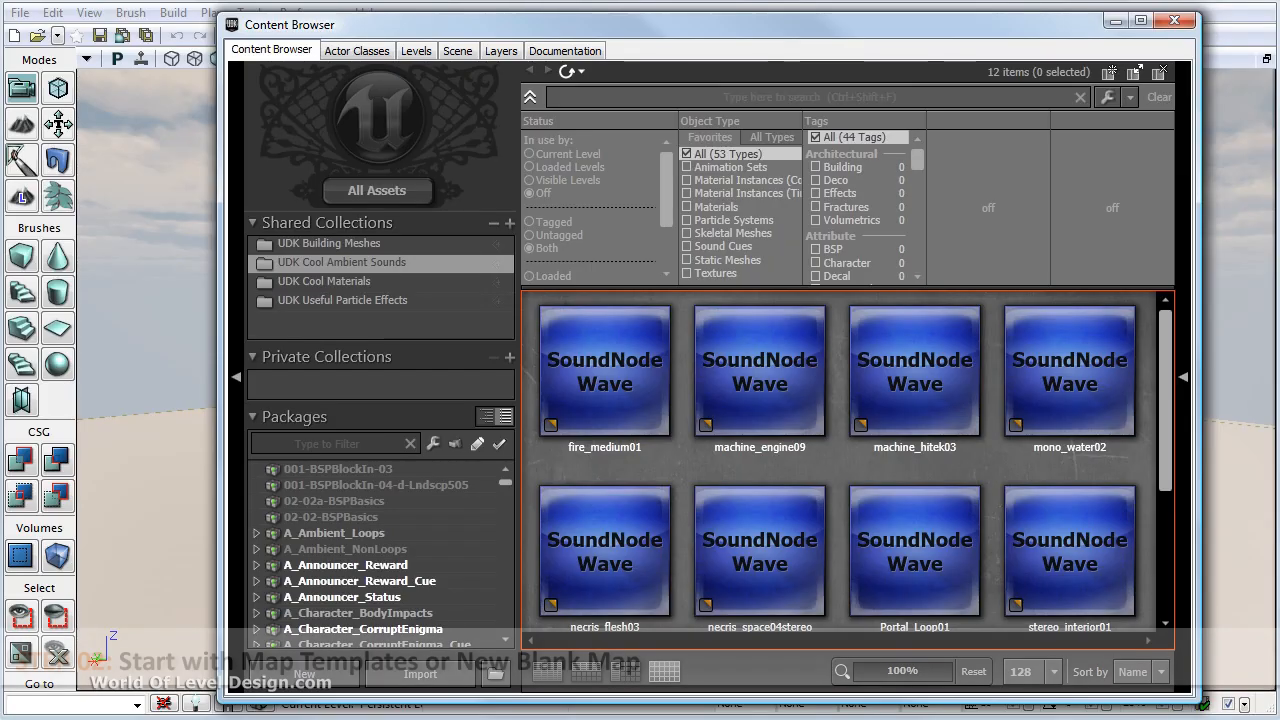
# Step: Close the Content Browser and create a new level from the Blank Map template
pyautogui.click(1176, 21)
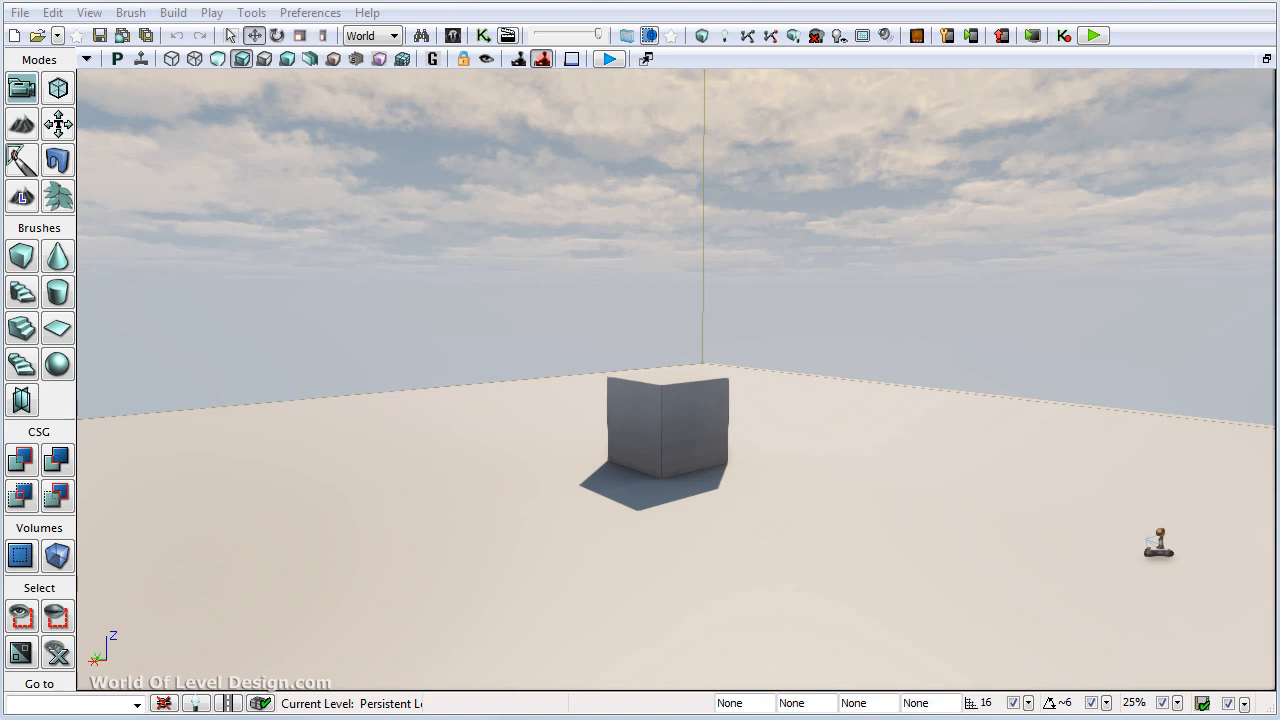
pyautogui.click(22, 14)
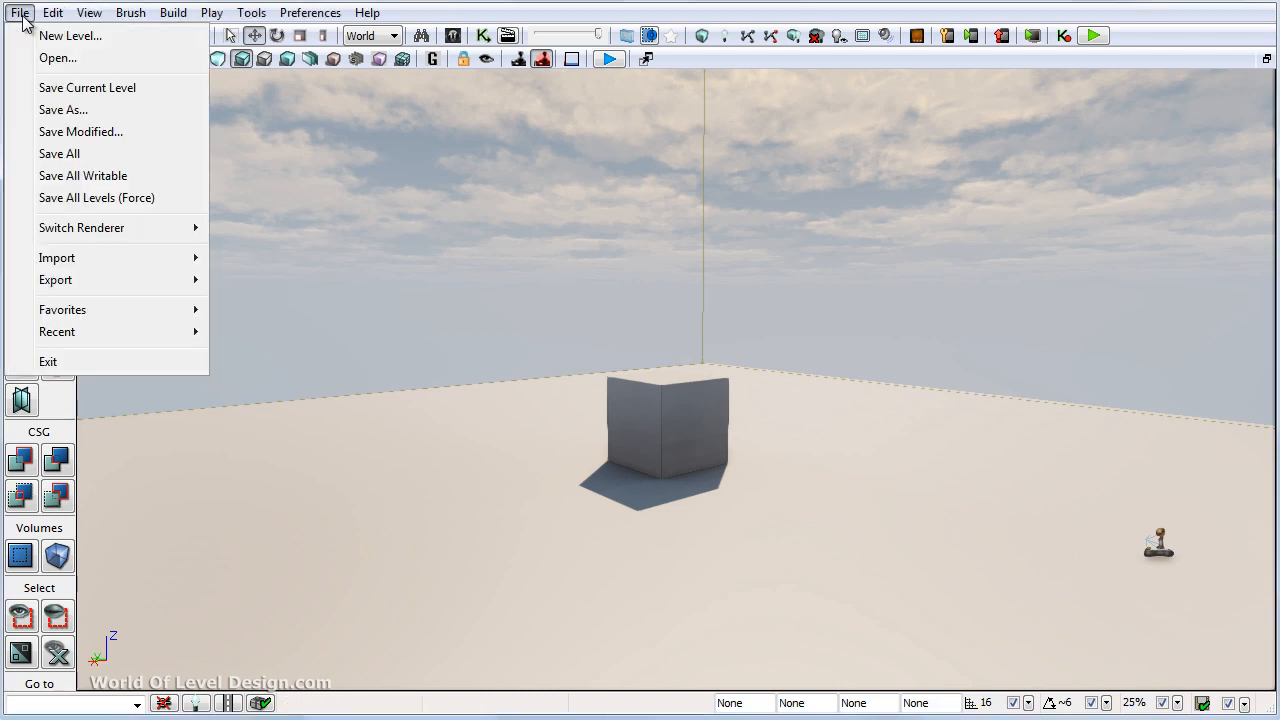
pyautogui.click(40, 35)
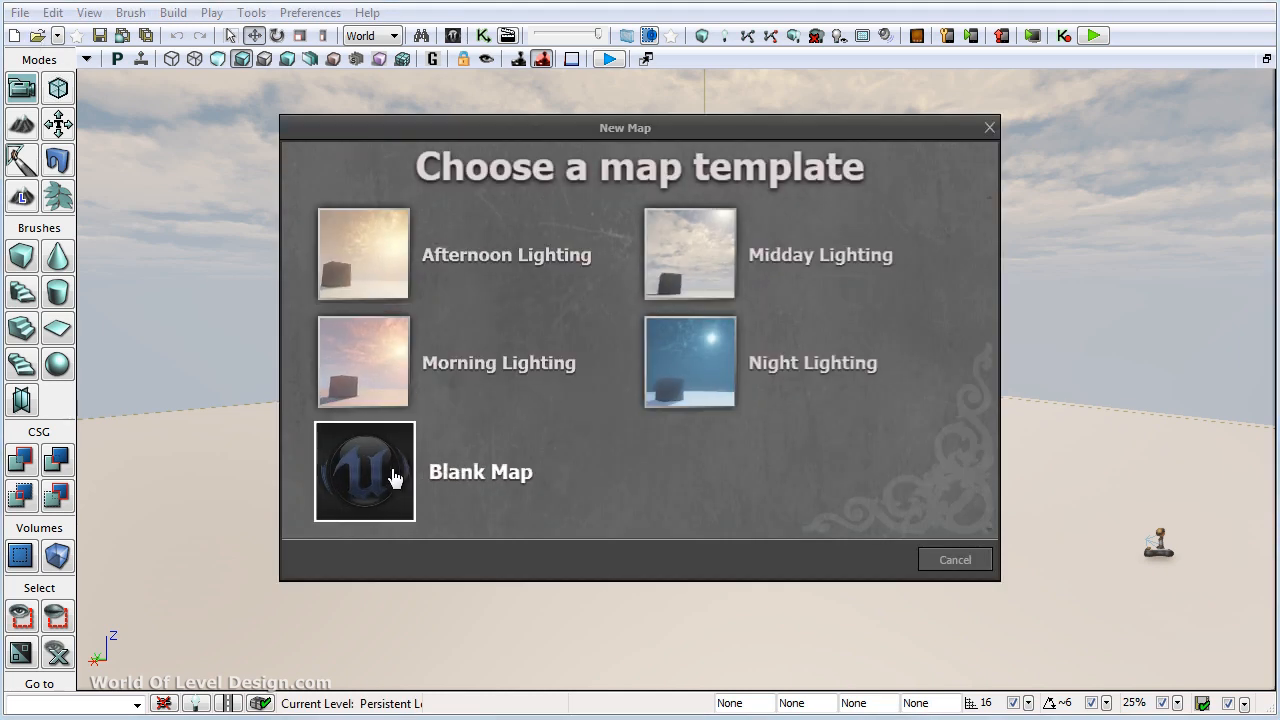
pyautogui.click(393, 477)
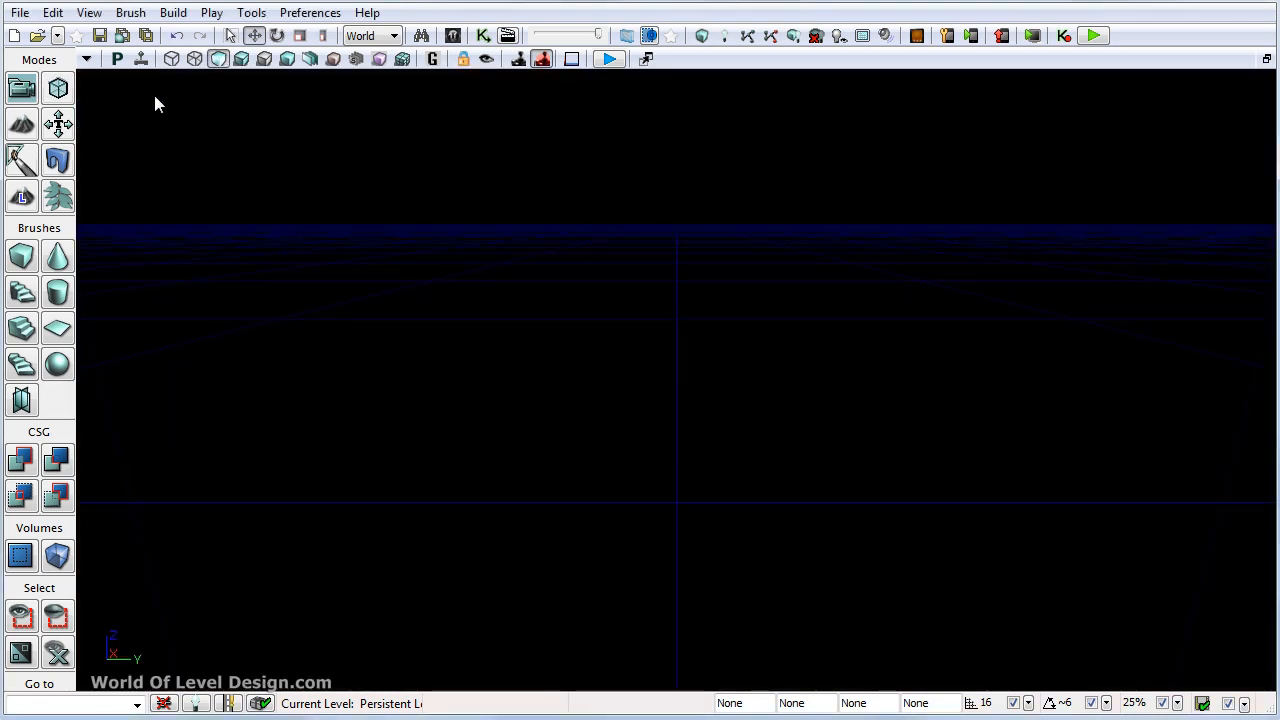
# Step: Create a new level from the Midday Lighting template
pyautogui.click(34, 14)
pyautogui.click(38, 34)
pyautogui.click(690, 254)
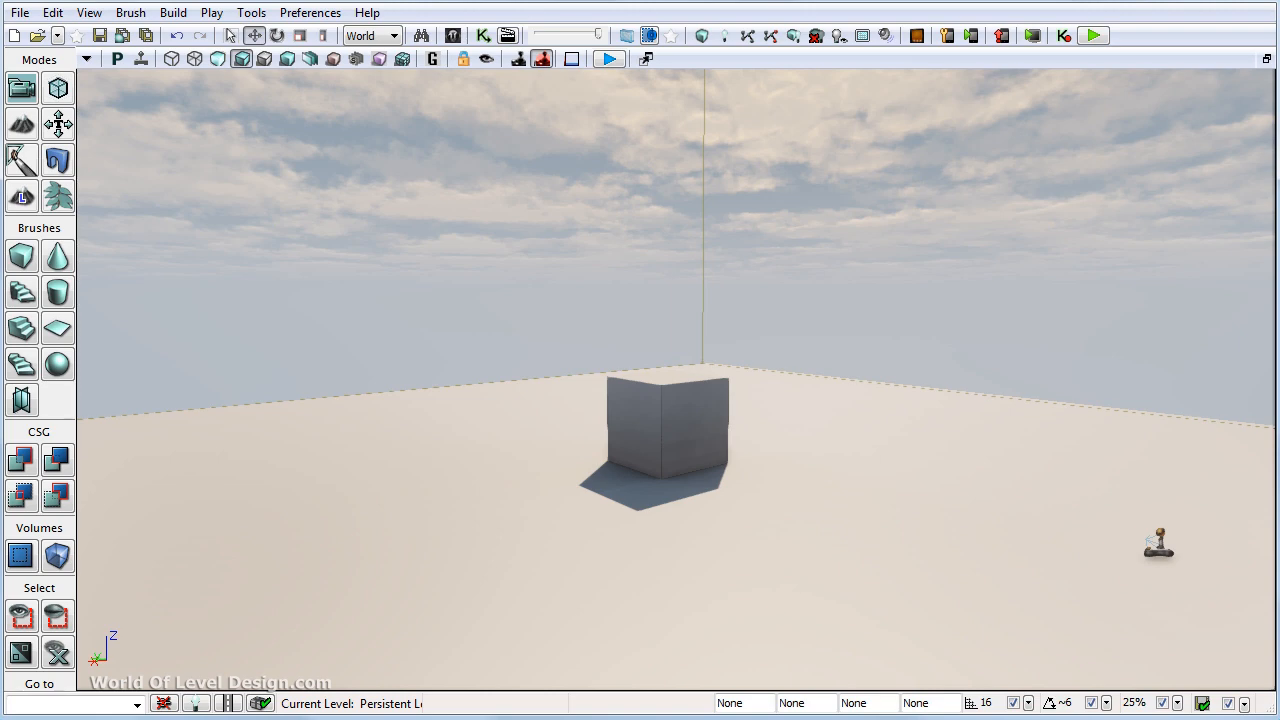
# Step: Examine what the template level contains: the sky, the Lightmass importance volume, the floor, the cube mesh and the player start
pyautogui.moveTo(988, 477); pyautogui.dragTo(974, 449, button='right')
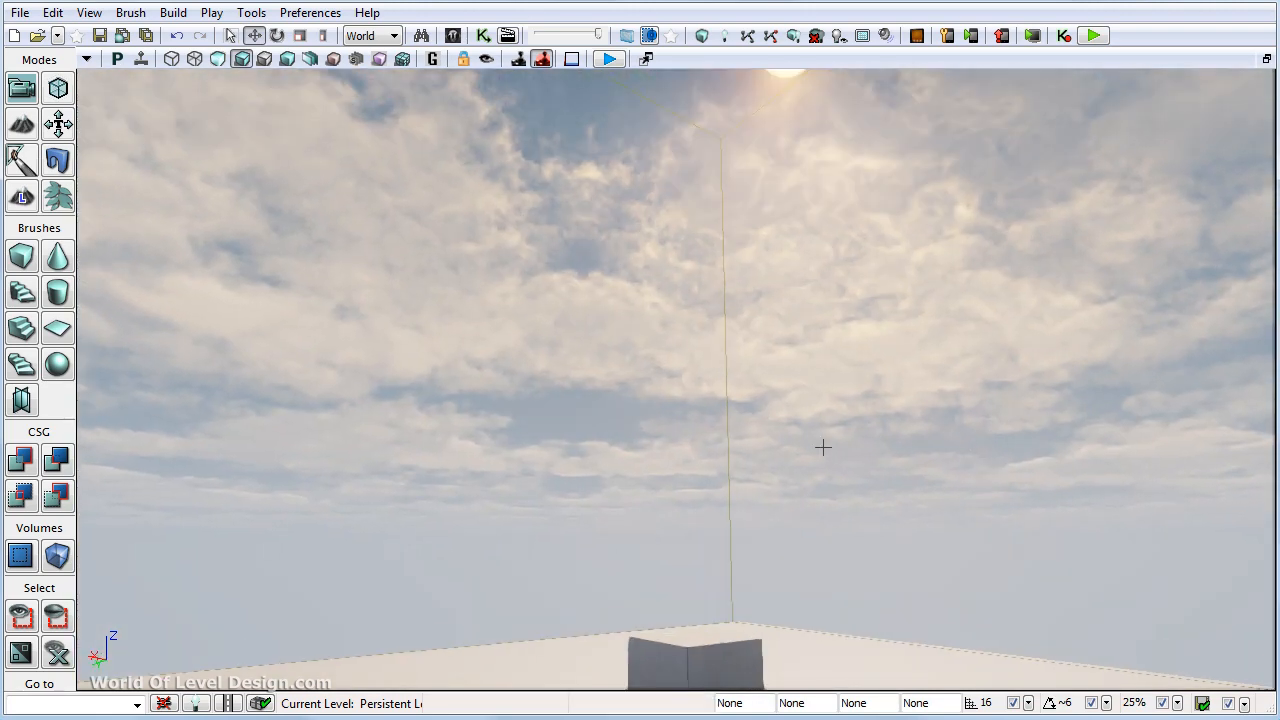
pyautogui.moveTo(823, 446); pyautogui.dragTo(809, 364, button='right')
pyautogui.click(645, 319)
pyautogui.moveTo(938, 381); pyautogui.dragTo(930, 418, button='right')
pyautogui.moveTo(864, 352); pyautogui.dragTo(829, 520, button='right')
pyautogui.click(784, 364)
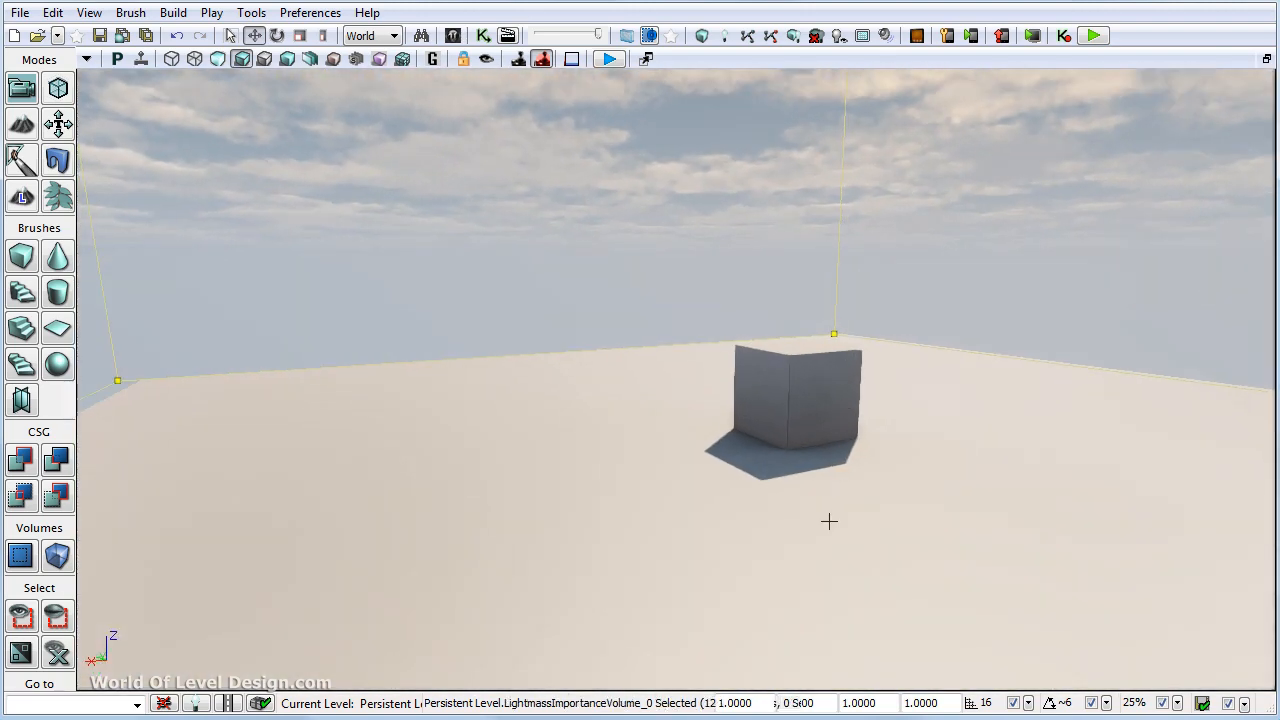
pyautogui.click(828, 487)
pyautogui.click(824, 407)
pyautogui.moveTo(926, 466); pyautogui.dragTo(926, 466, button='right')
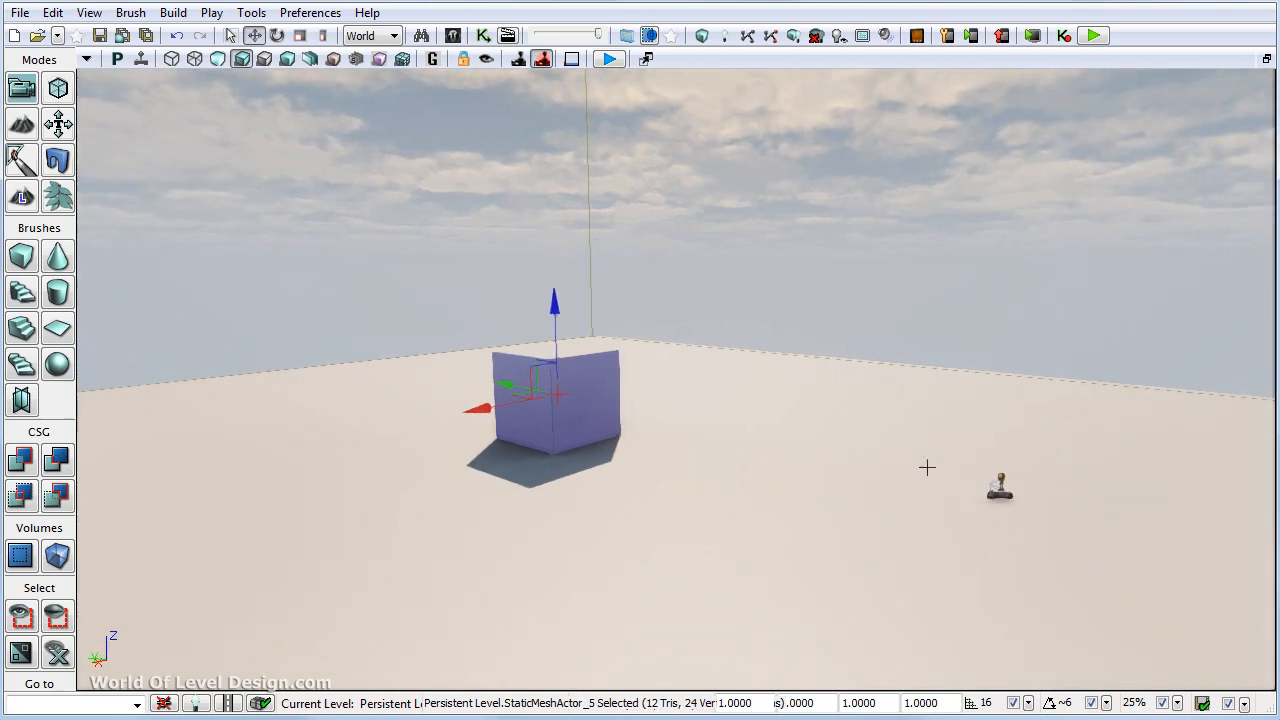
pyautogui.click(1000, 488)
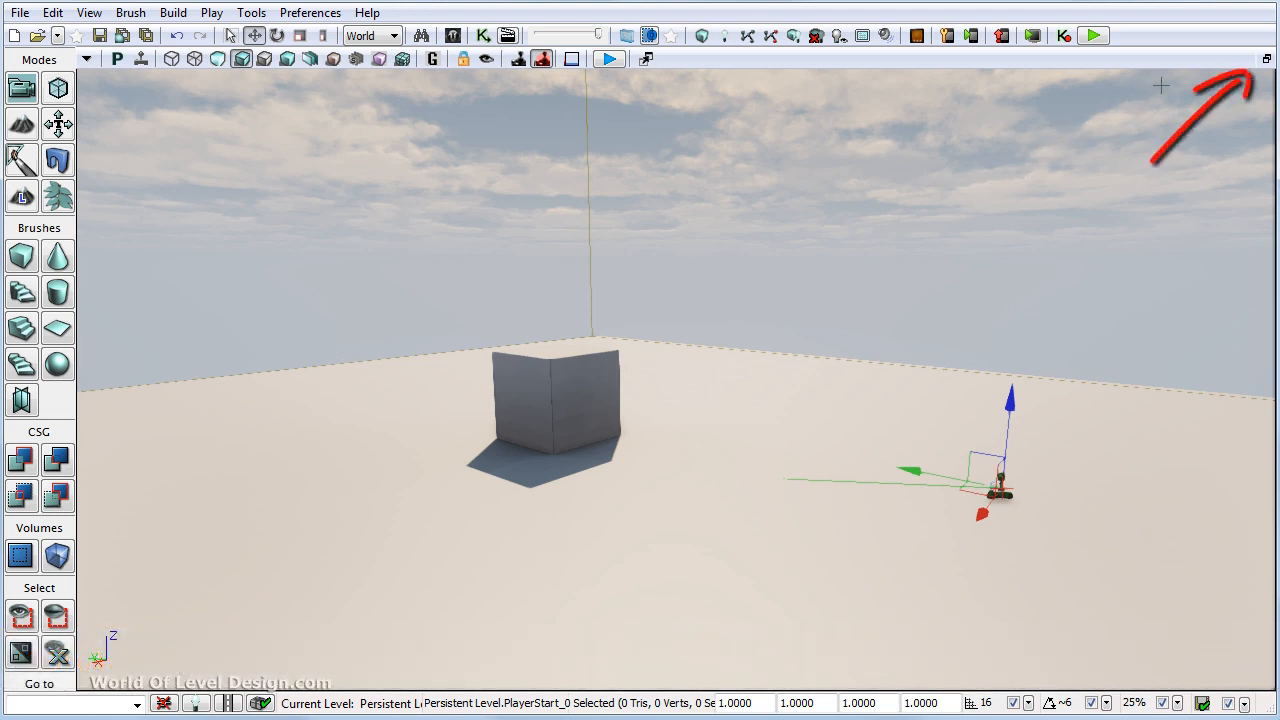
# Step: Switch from the single perspective view to the four-viewport layout and deselect the player start
pyautogui.click(1266, 59)
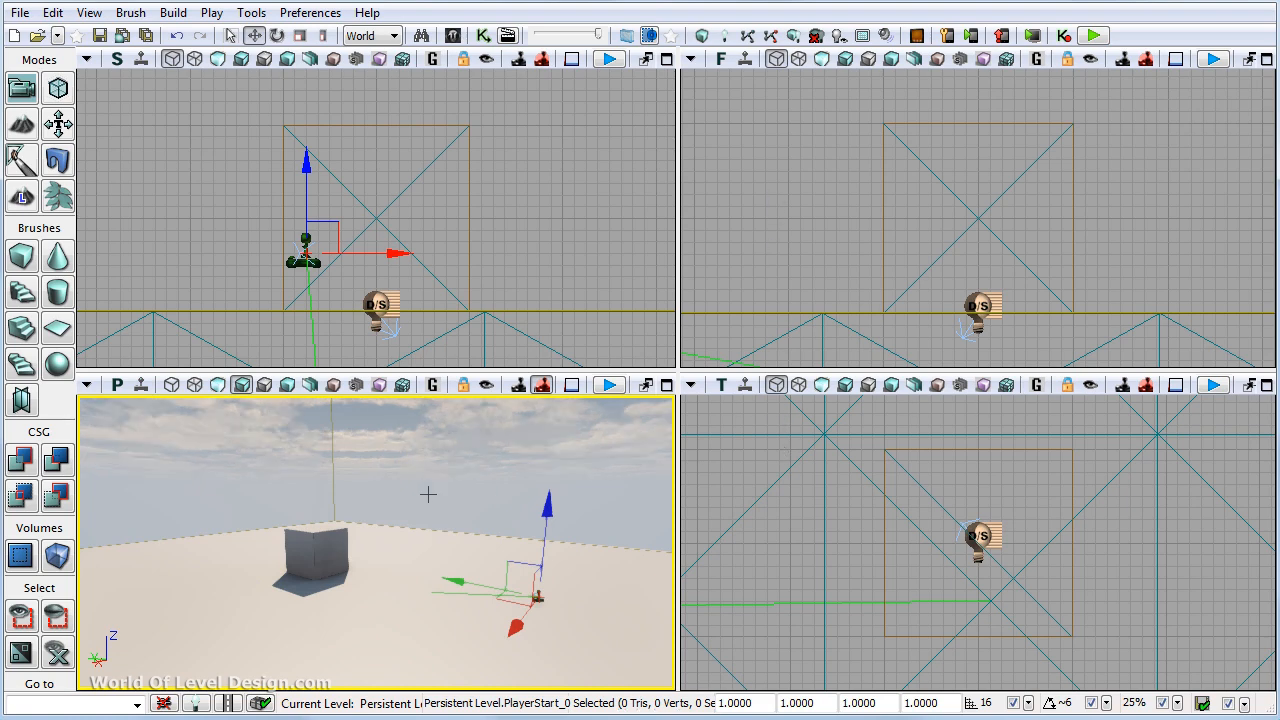
pyautogui.click(530, 228)
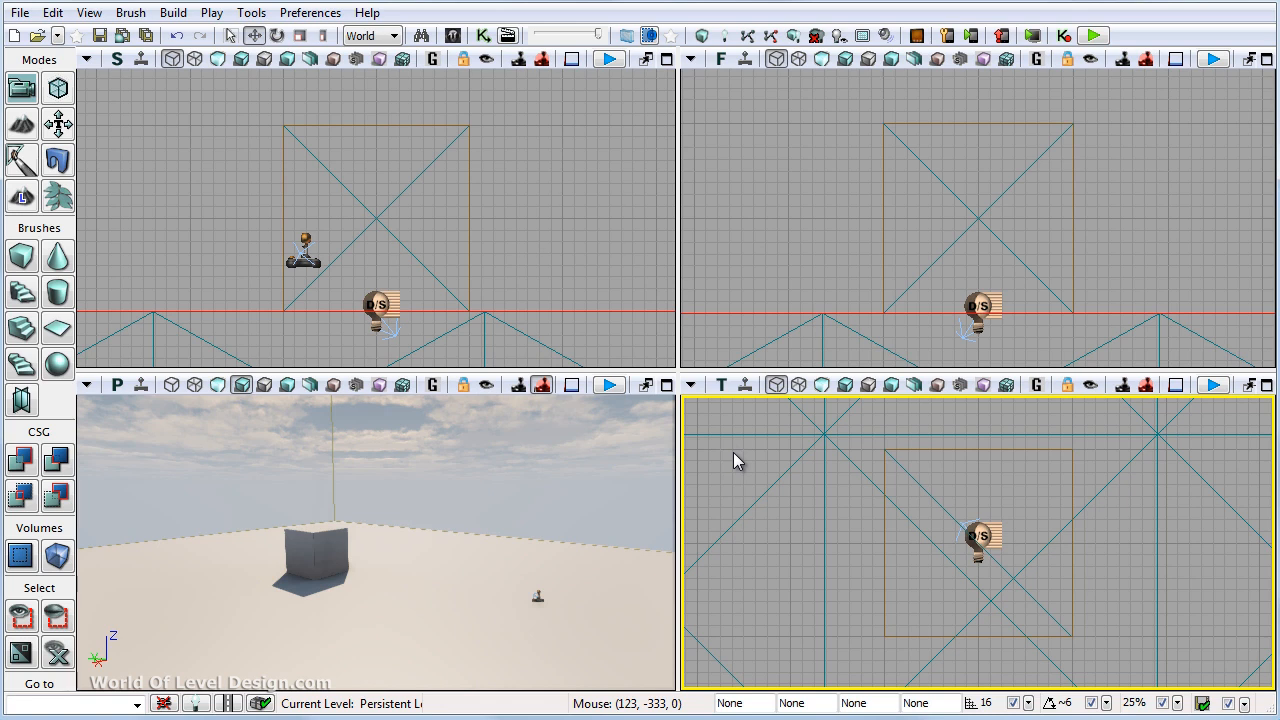
# Step: Maximize and restore the top viewport, do the same with the perspective viewport, and make the perspective viewport active again
pyautogui.hotkey('alt', 'x')
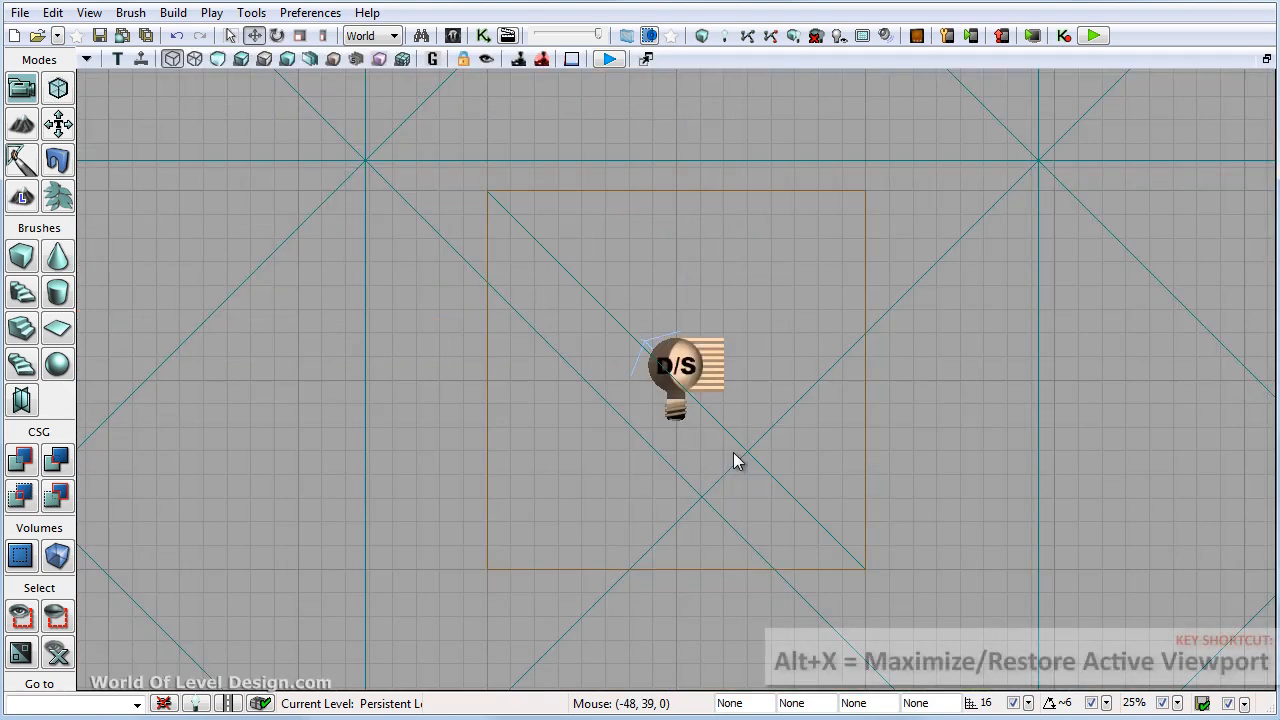
pyautogui.hotkey('alt', 'x')
pyautogui.click(553, 456)
pyautogui.hotkey('alt', 'x')
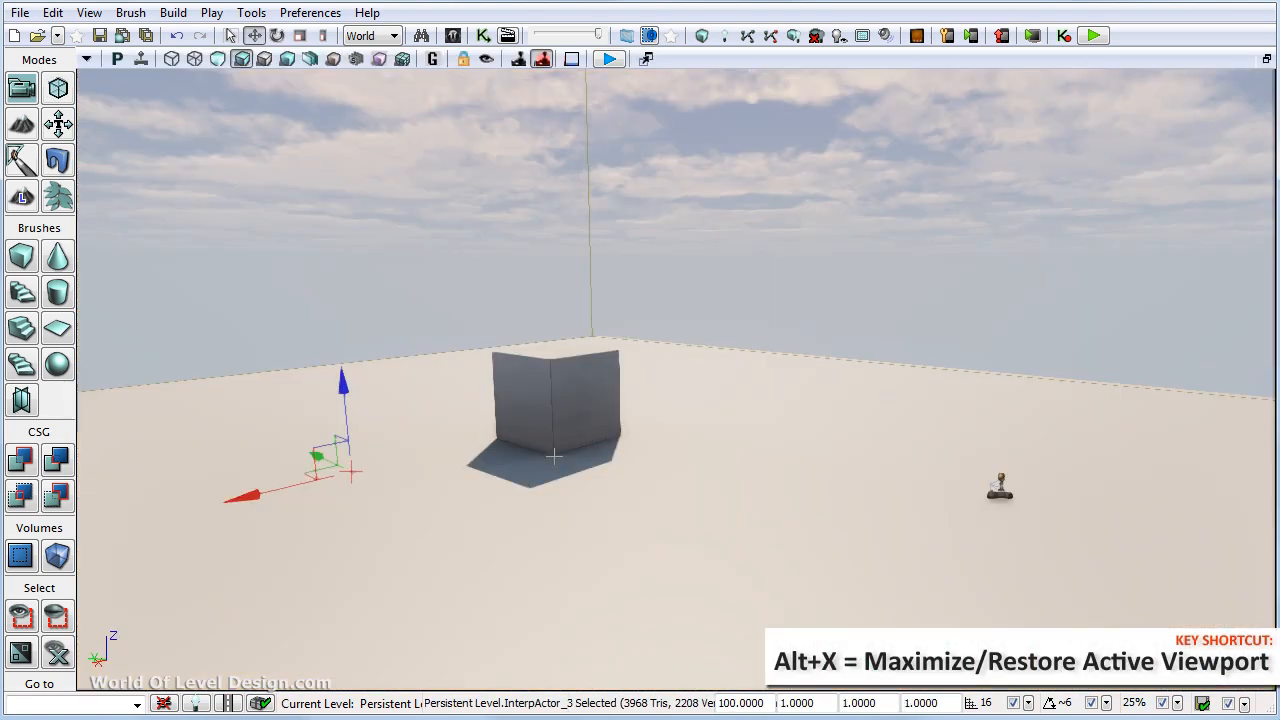
pyautogui.hotkey('alt', 'x')
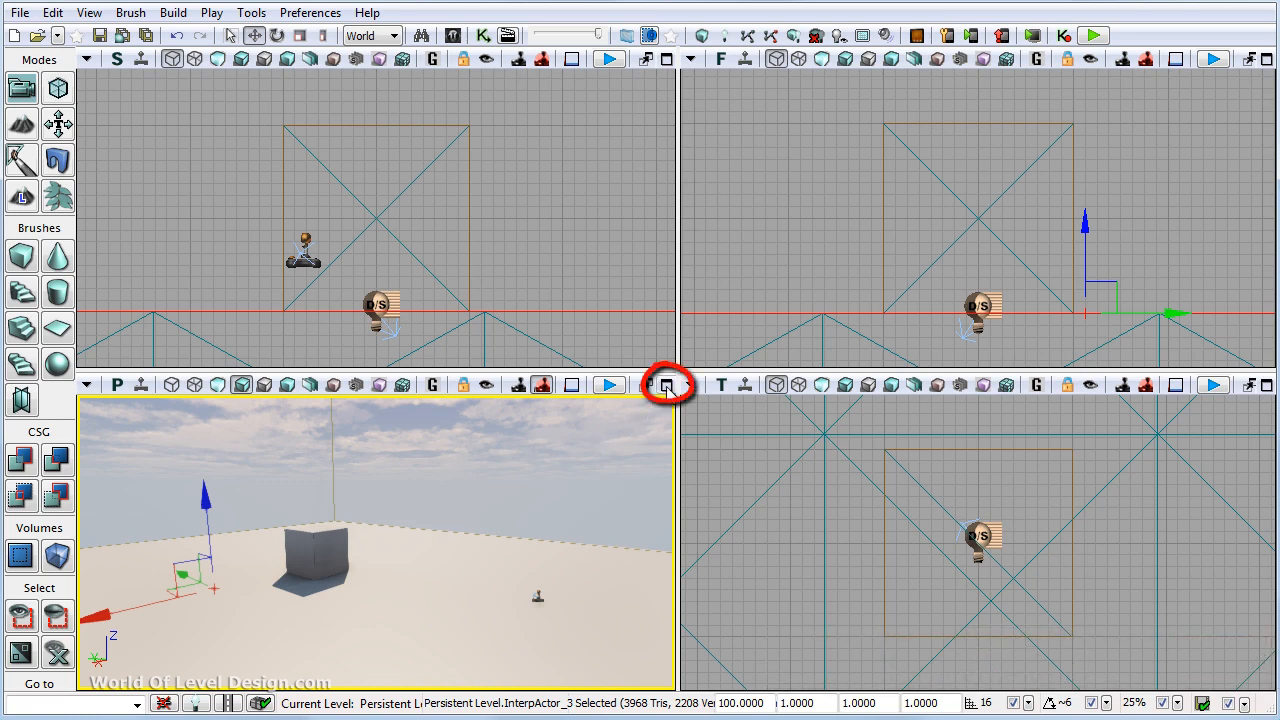
pyautogui.click(632, 256)
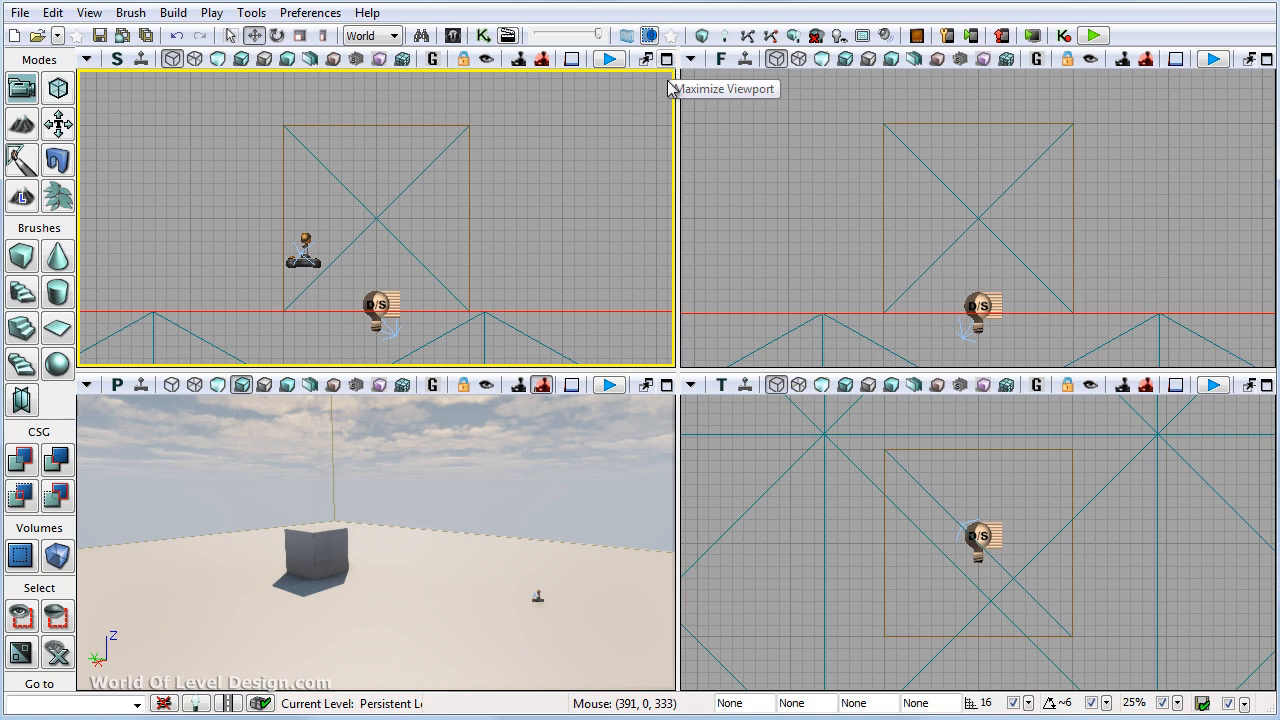
pyautogui.click(623, 540)
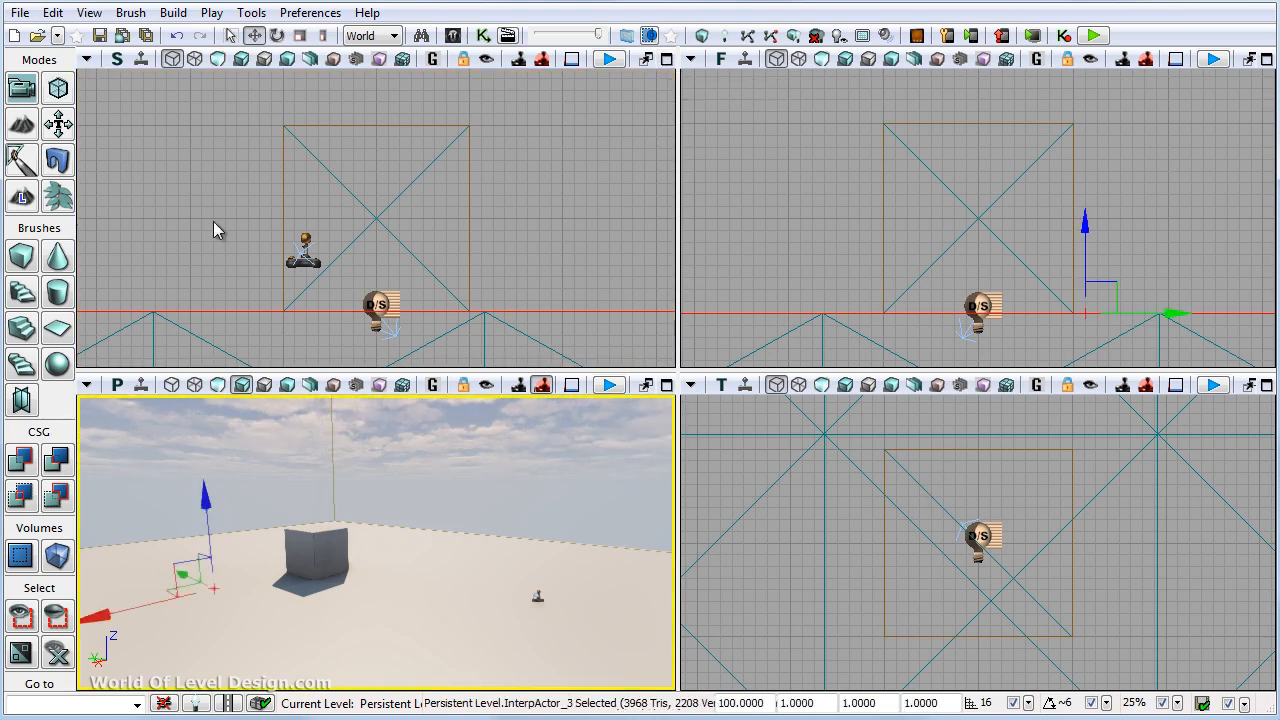
# Step: Set the viewport configuration to 2x2 Split and show the perspective viewport maximized
pyautogui.click(86, 15)
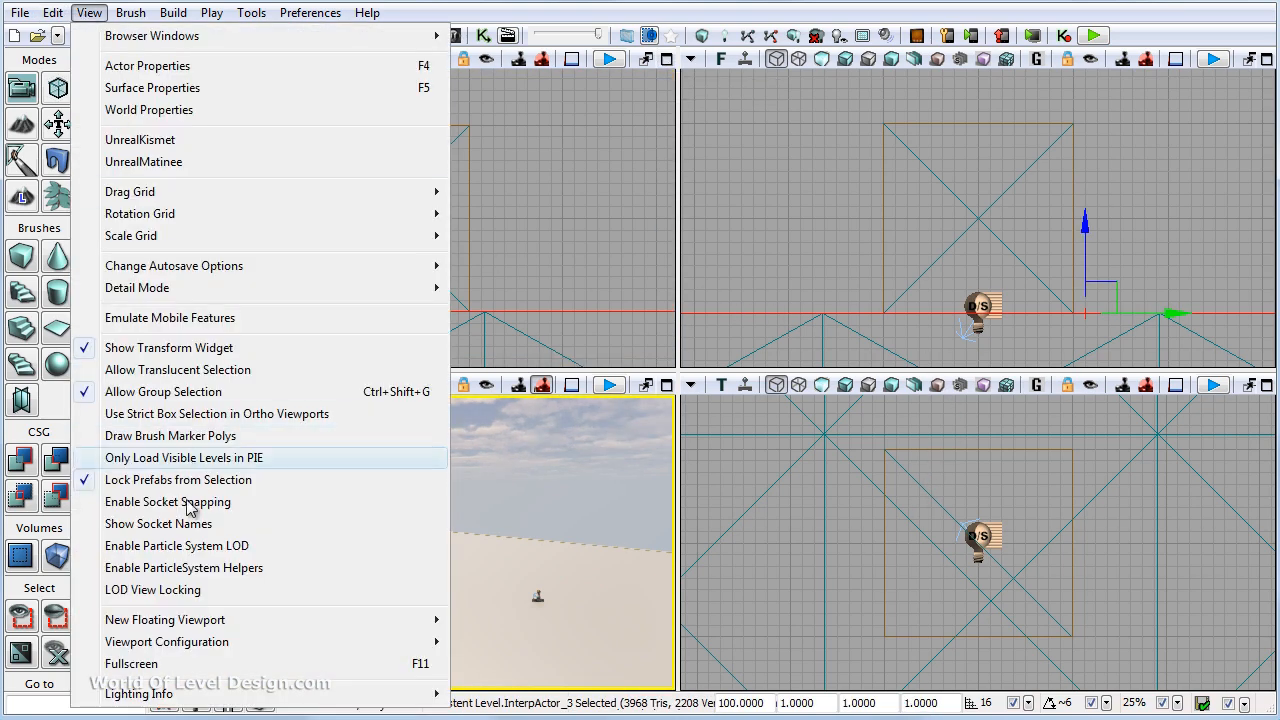
pyautogui.moveTo(178, 645)
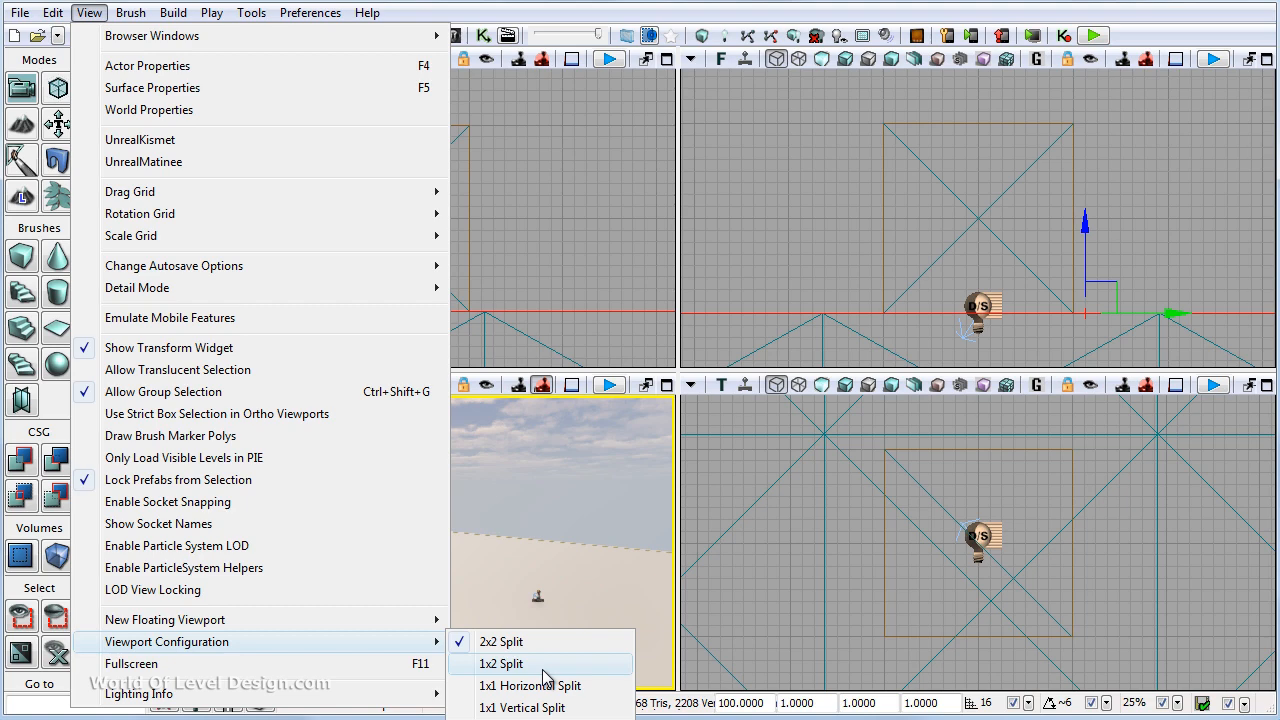
pyautogui.click(531, 641)
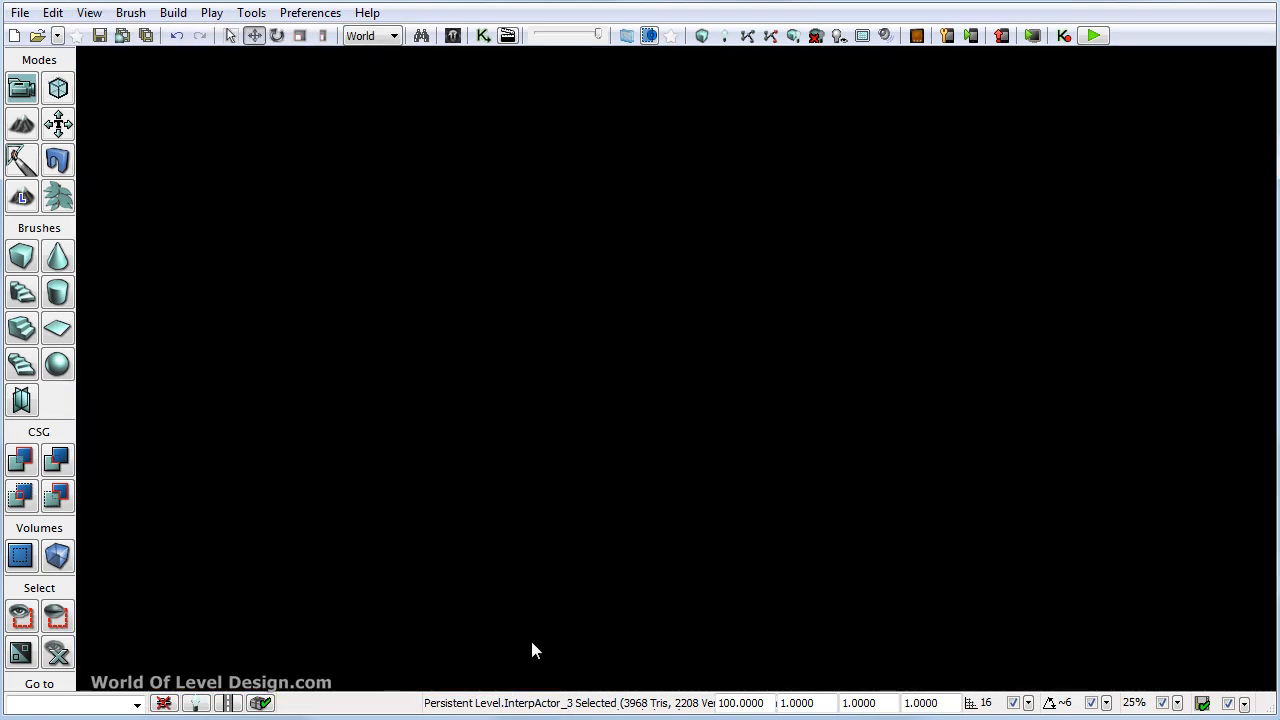
pyautogui.click(477, 610)
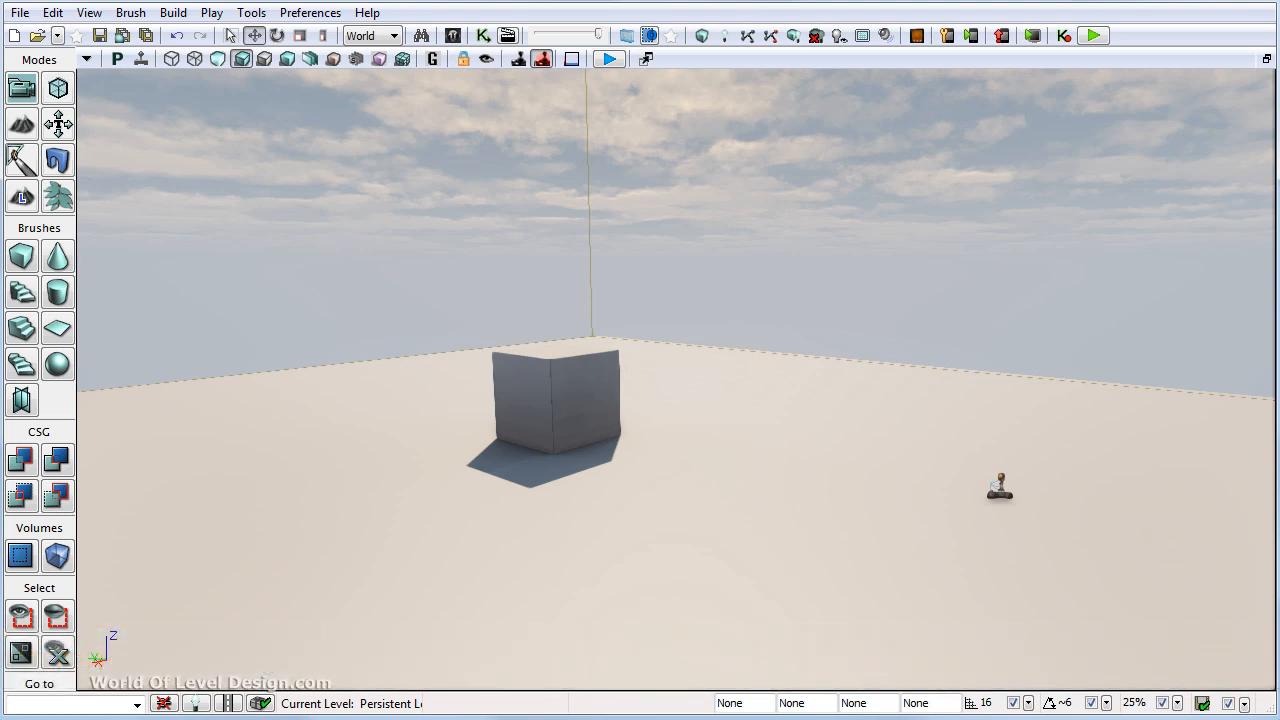
# Step: Fly the perspective camera forward, back and sideways to view the cube and the floor from different positions
pyautogui.moveTo(676, 380); pyautogui.dragTo(662, 405)
pyautogui.press('a')
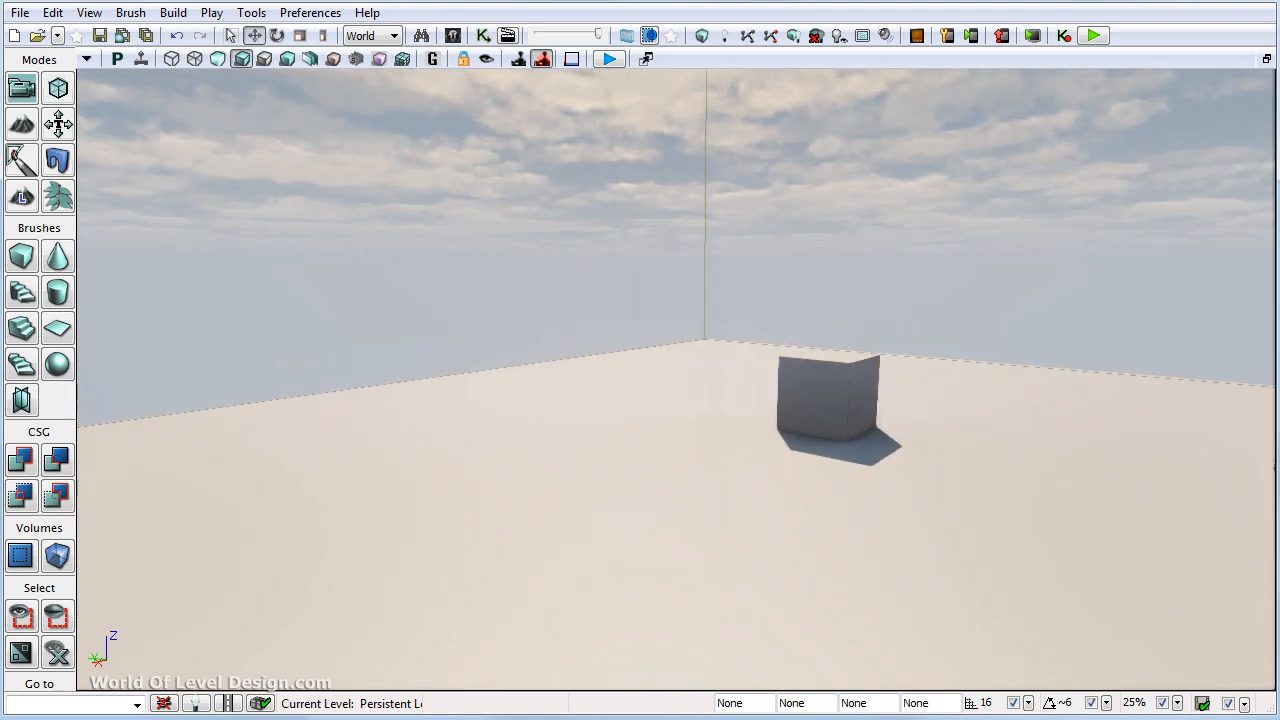
pyautogui.press('d')
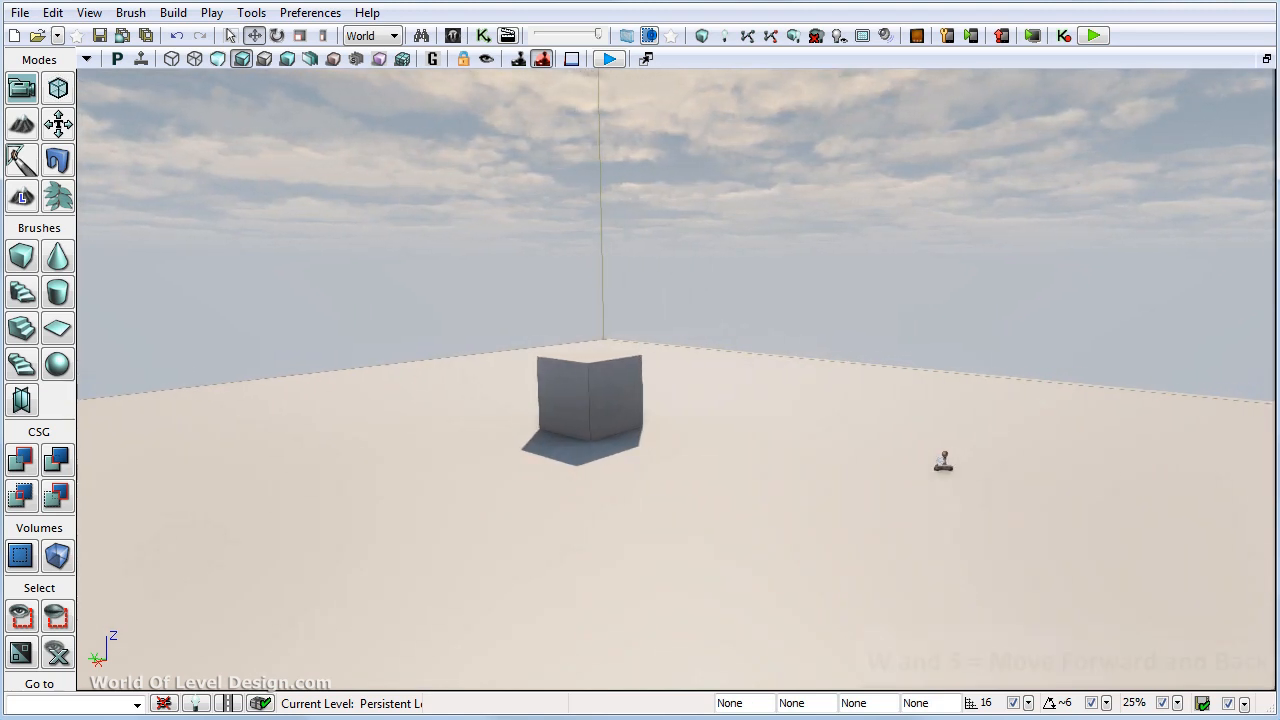
pyautogui.press('w')
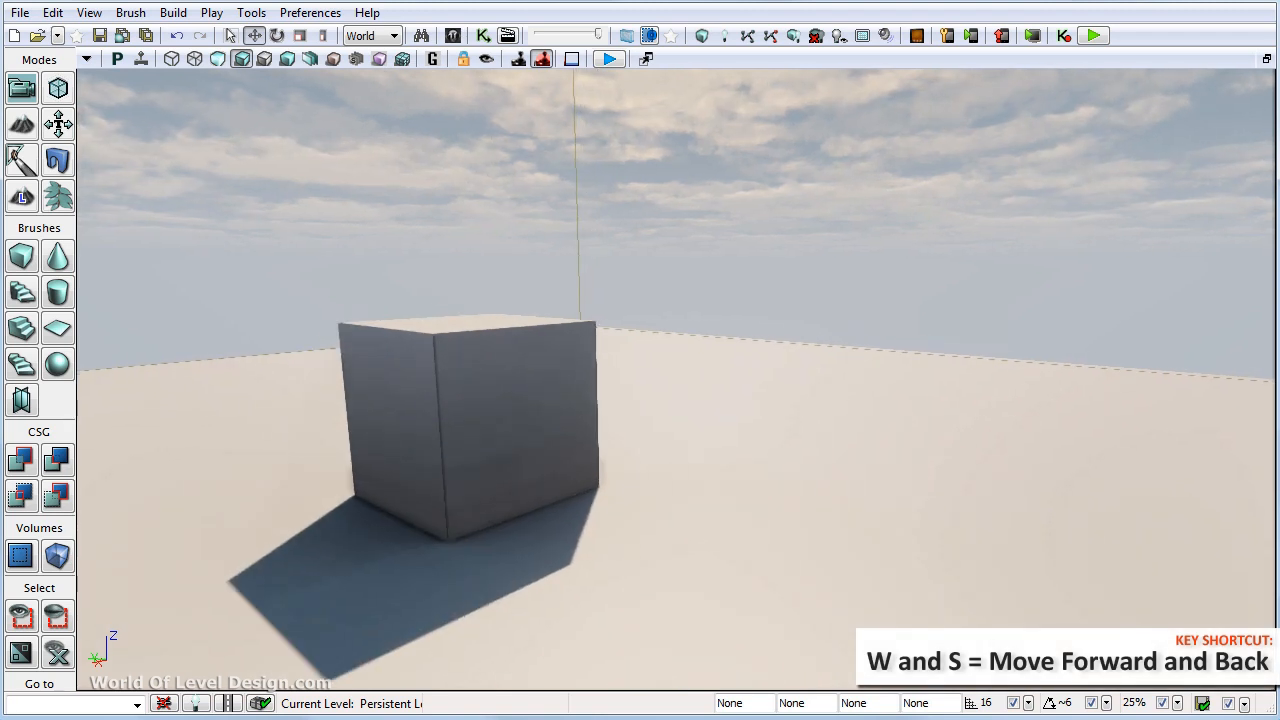
pyautogui.press('s')
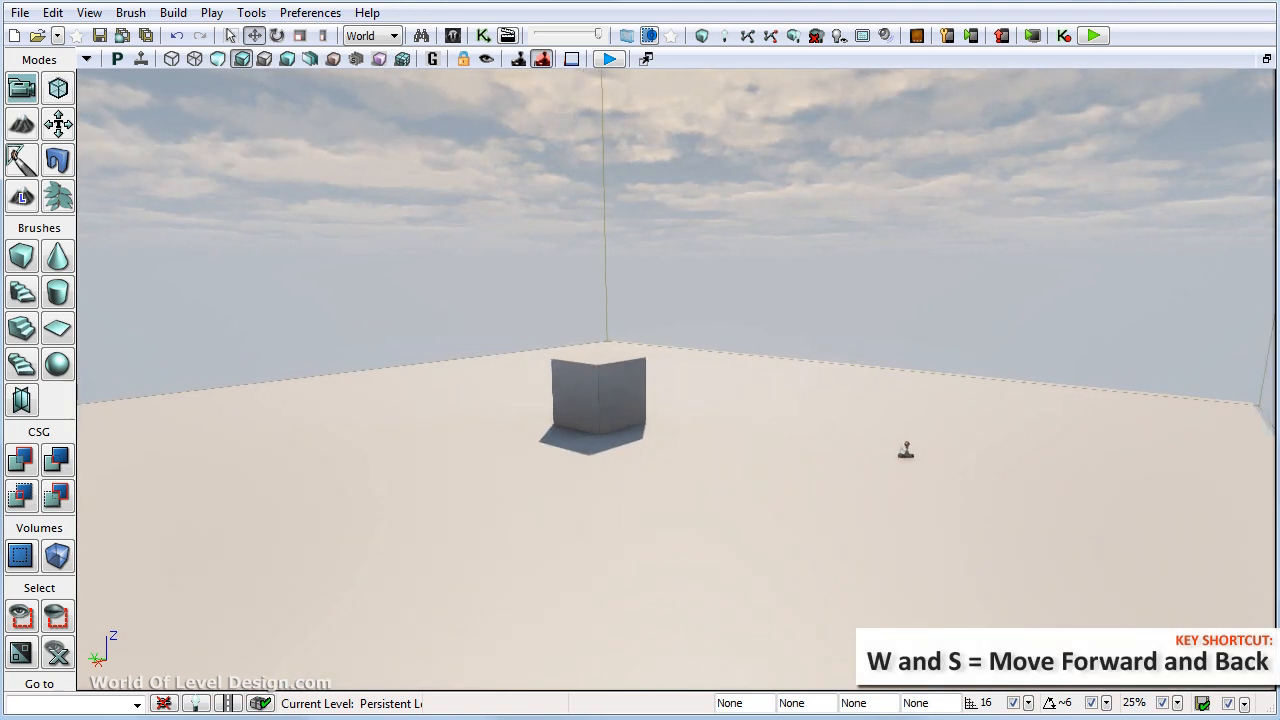
pyautogui.press('a')
pyautogui.press('d')
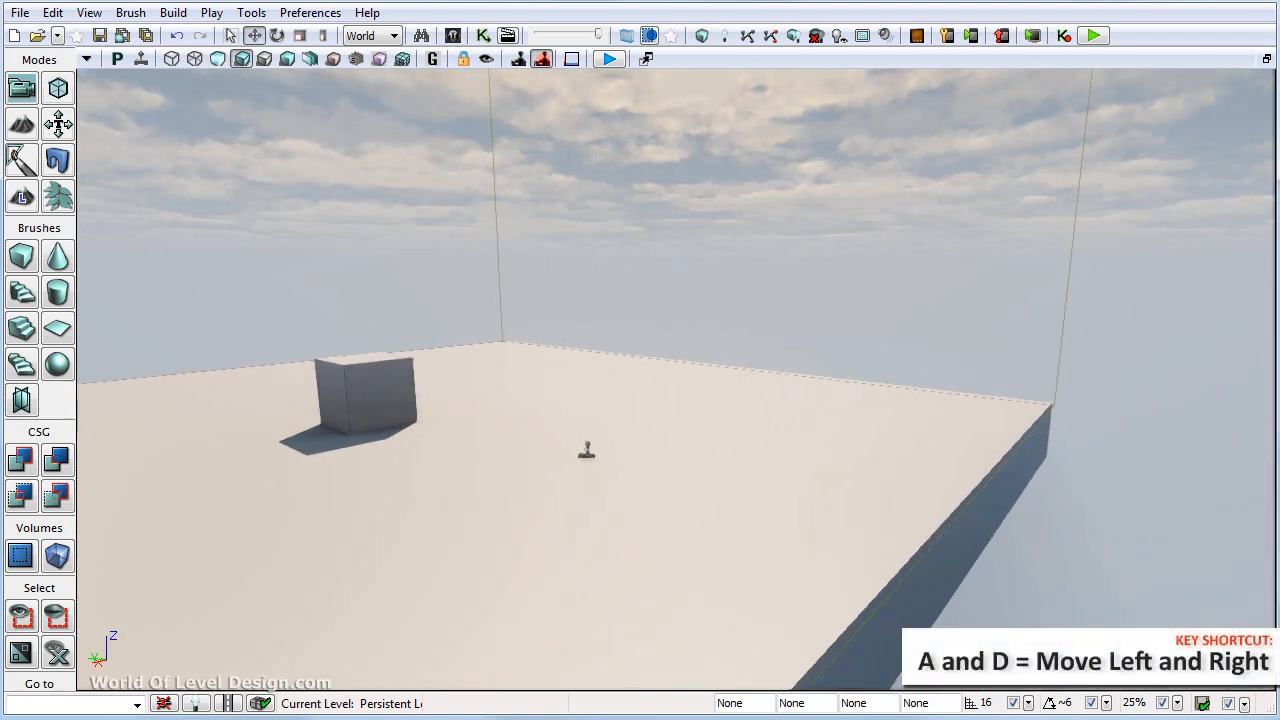
pyautogui.press('d')
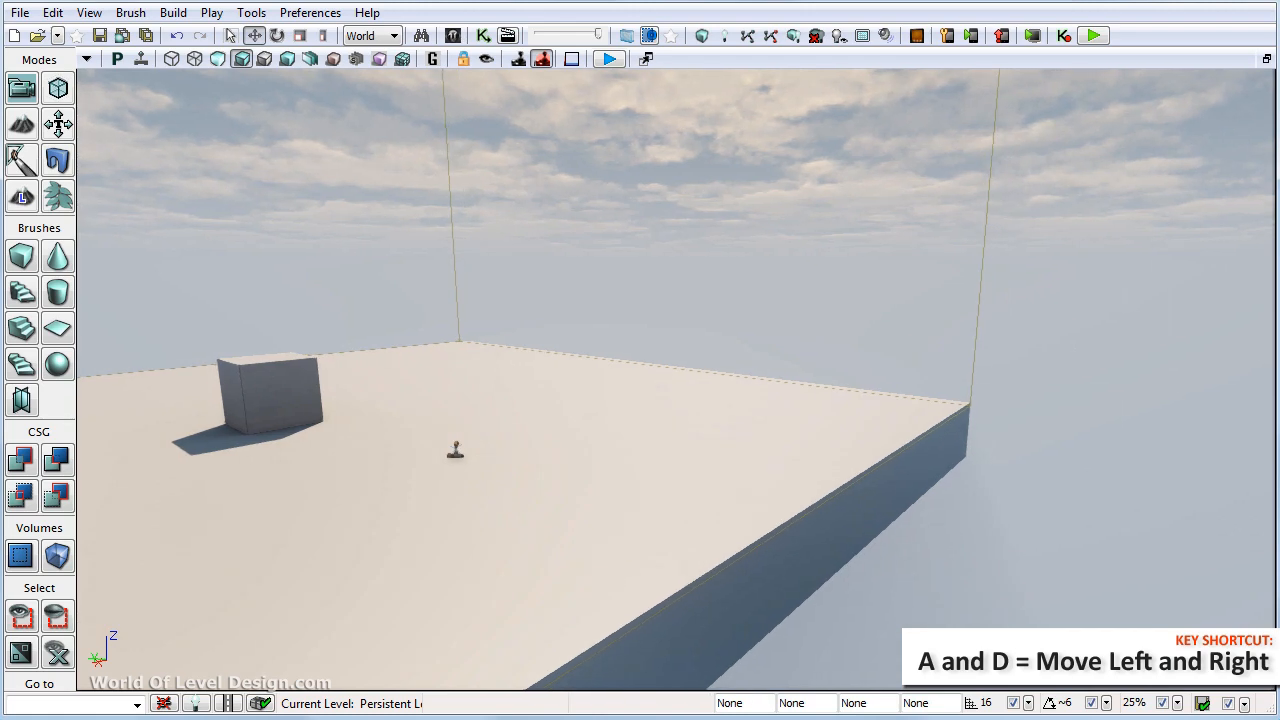
# Step: Turn the perspective camera and shift it vertically and sideways to view the sky and the cube from above
pyautogui.moveTo(836, 481)
pyautogui.mouseDown(button='right')
pyautogui.moveTo(771, 394)
pyautogui.moveTo(734, 403)
pyautogui.moveTo(815, 468)
pyautogui.moveTo(749, 417)
pyautogui.moveTo(700, 443)
pyautogui.moveTo(882, 453)
pyautogui.moveTo(857, 409)
pyautogui.moveTo(849, 440)
pyautogui.moveTo(819, 465)
pyautogui.mouseUp(button='right')
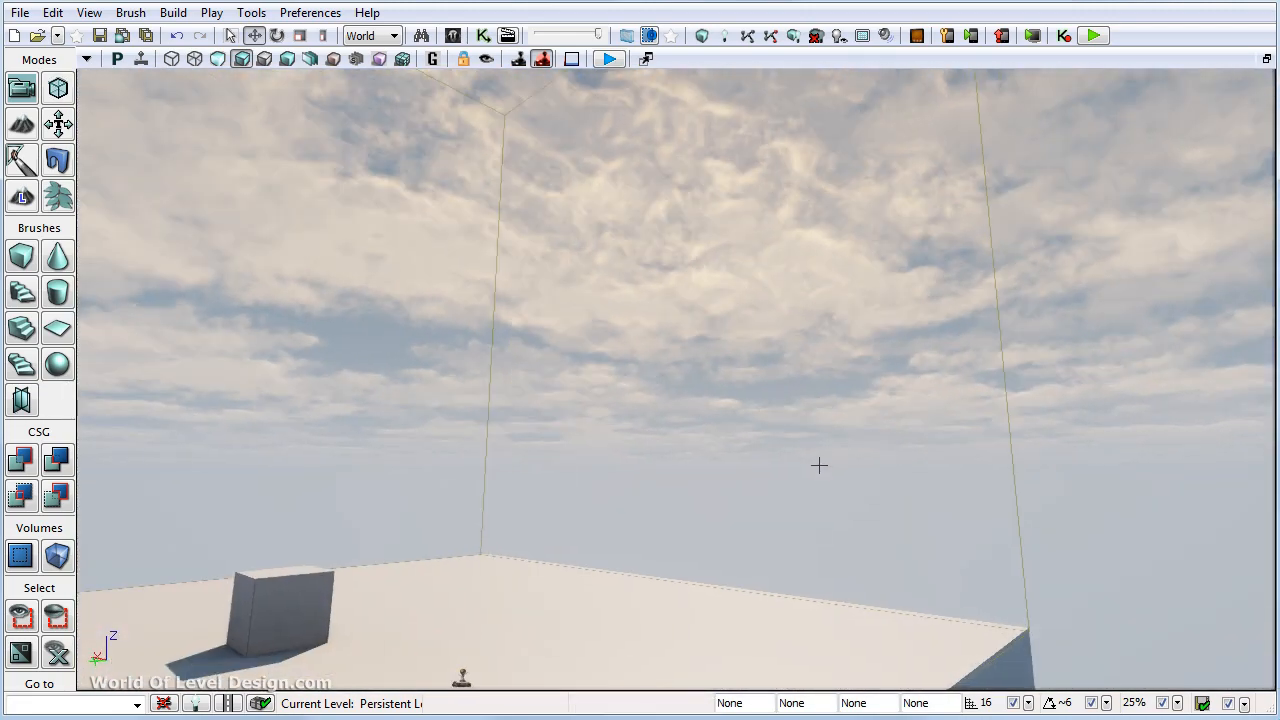
pyautogui.moveTo(819, 465); pyautogui.dragTo(819, 550)
pyautogui.moveTo(711, 583); pyautogui.dragTo(811, 68)
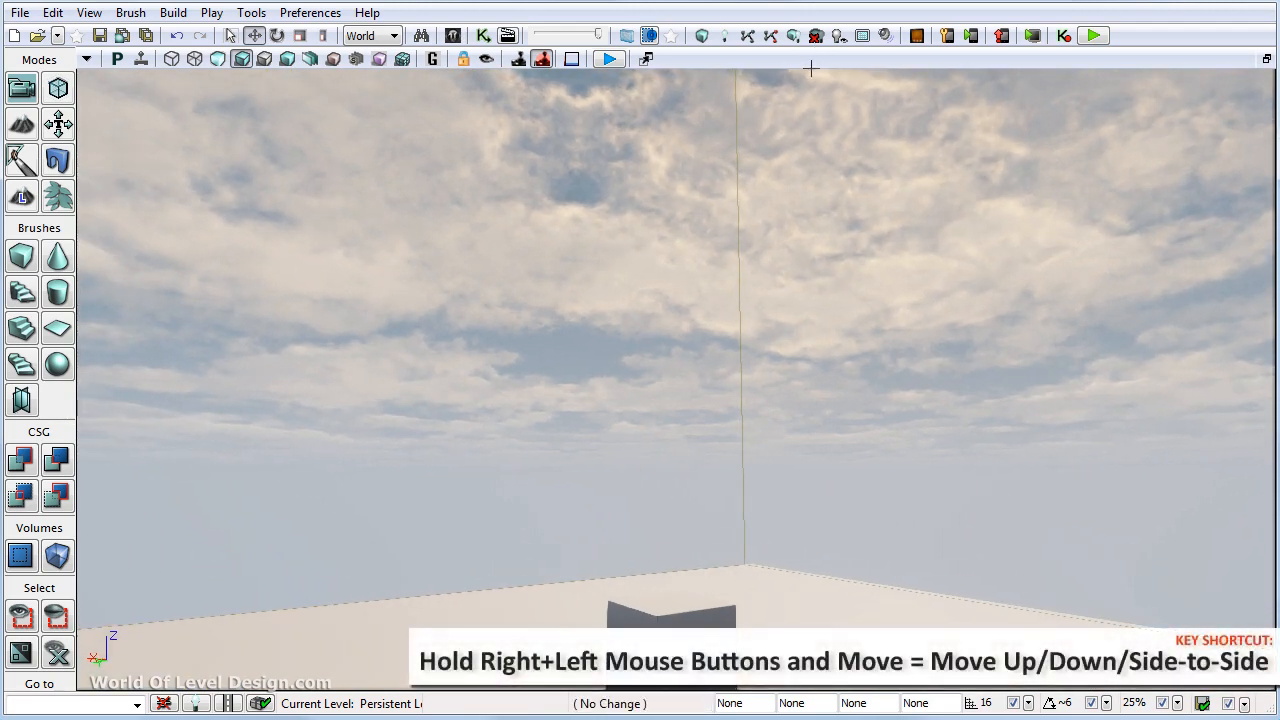
pyautogui.moveTo(811, 68); pyautogui.dragTo(824, 457)
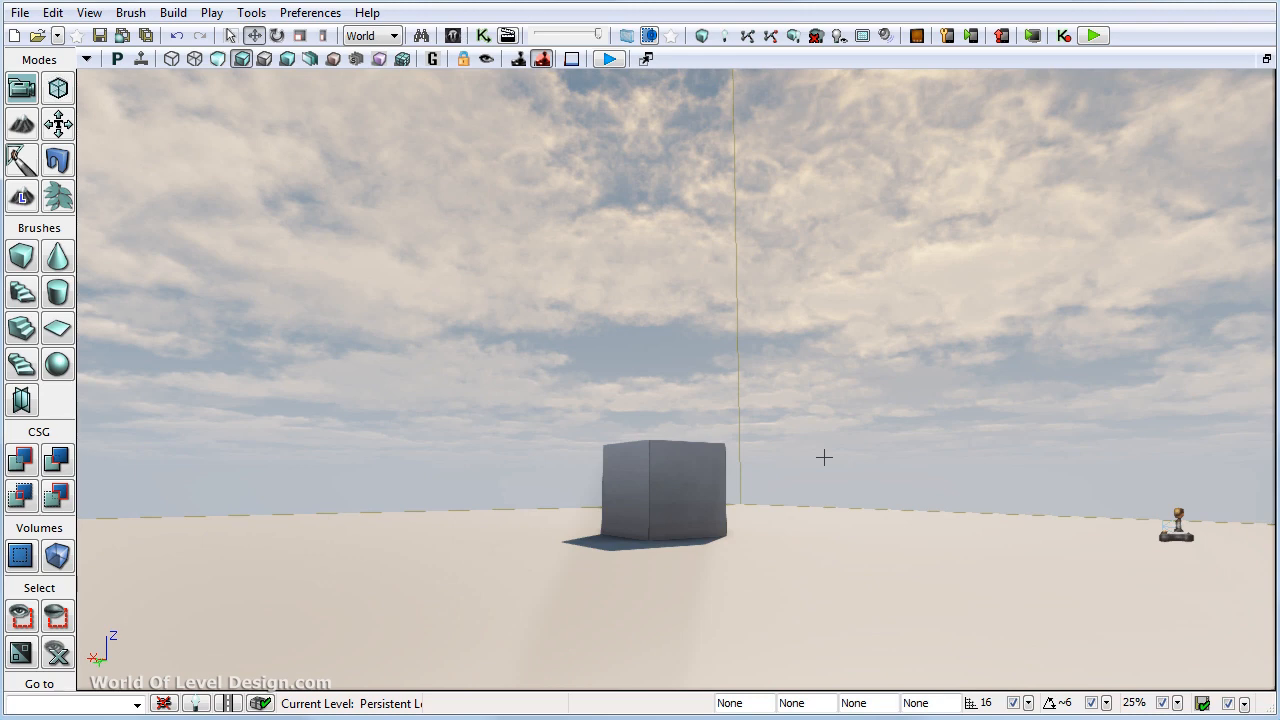
pyautogui.moveTo(824, 457); pyautogui.dragTo(729, 533, button='right')
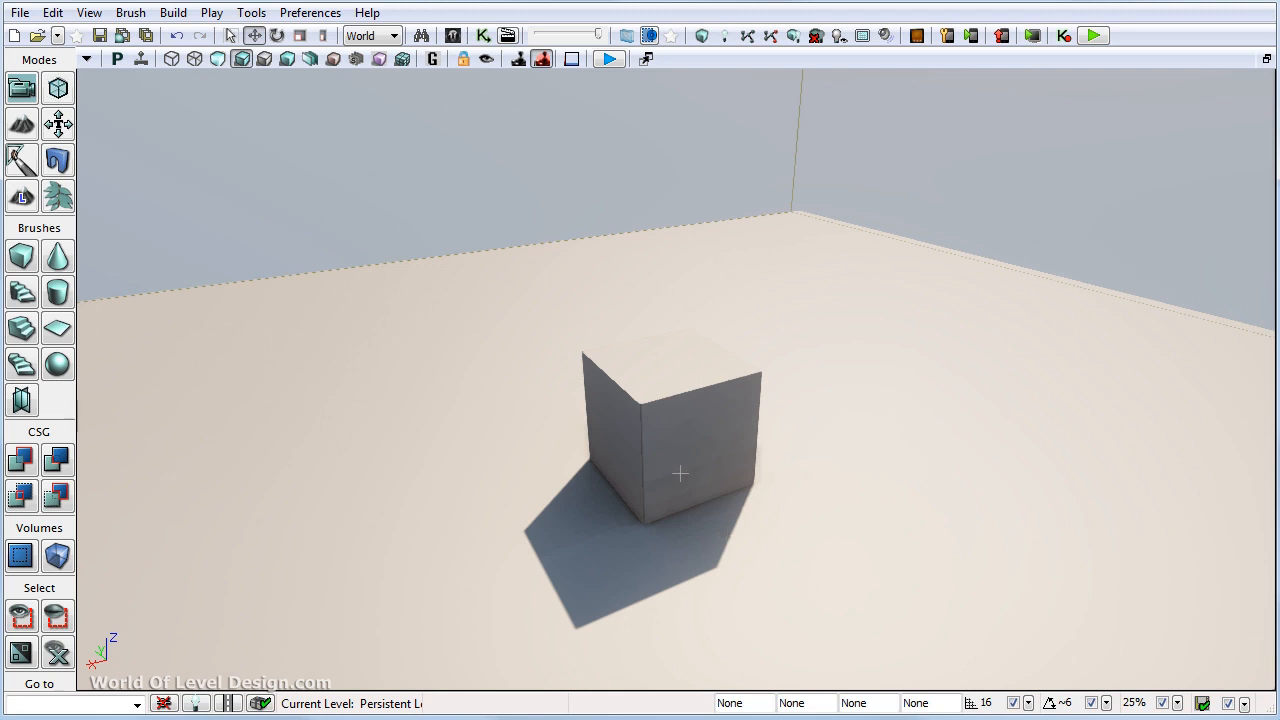
# Step: Zoom the perspective camera in and out on the cube
pyautogui.scroll(4, 680, 473)
pyautogui.scroll(-6, 680, 474)
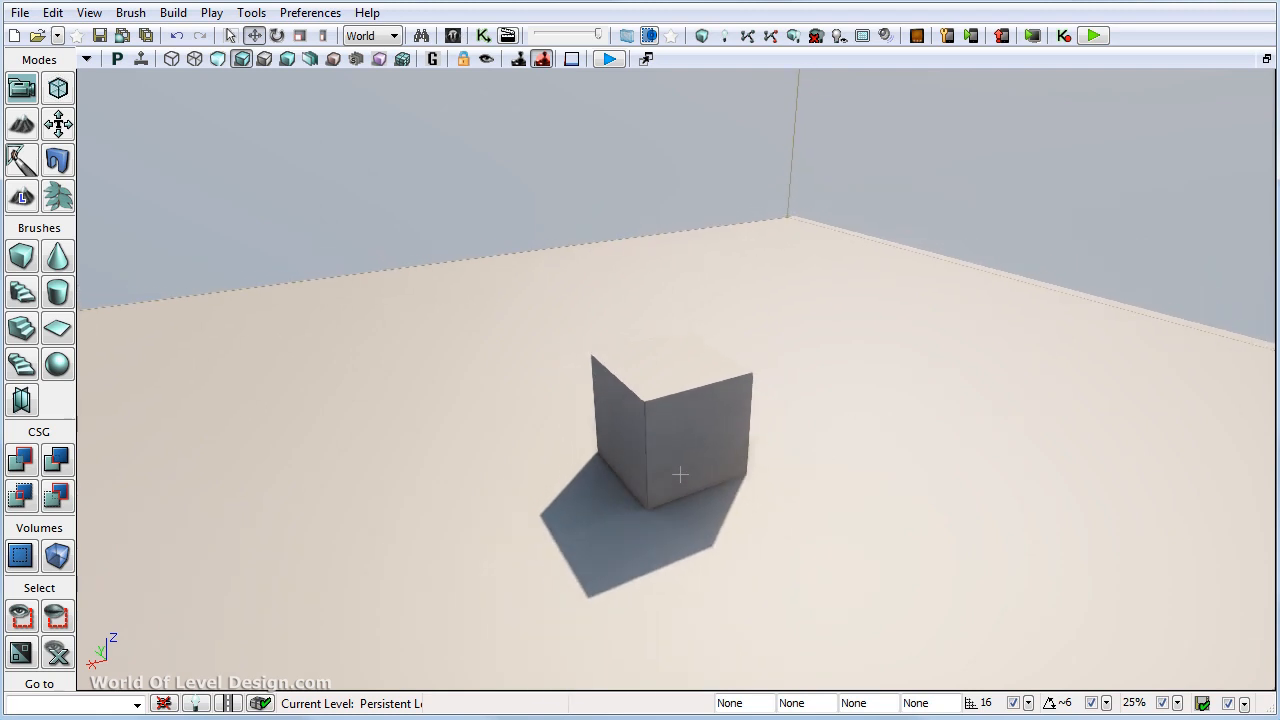
pyautogui.scroll(1, 680, 474)
pyautogui.scroll(-1, 682, 473)
pyautogui.scroll(3, 685, 471)
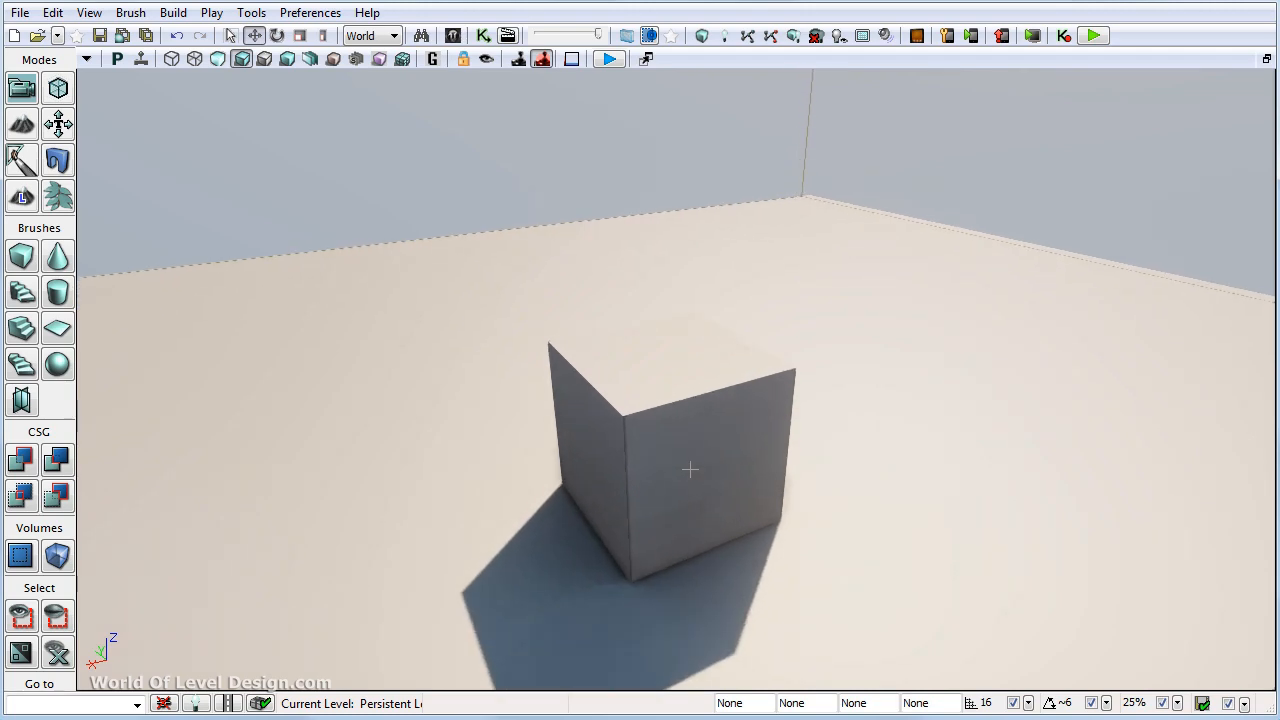
pyautogui.scroll(-5, 690, 469)
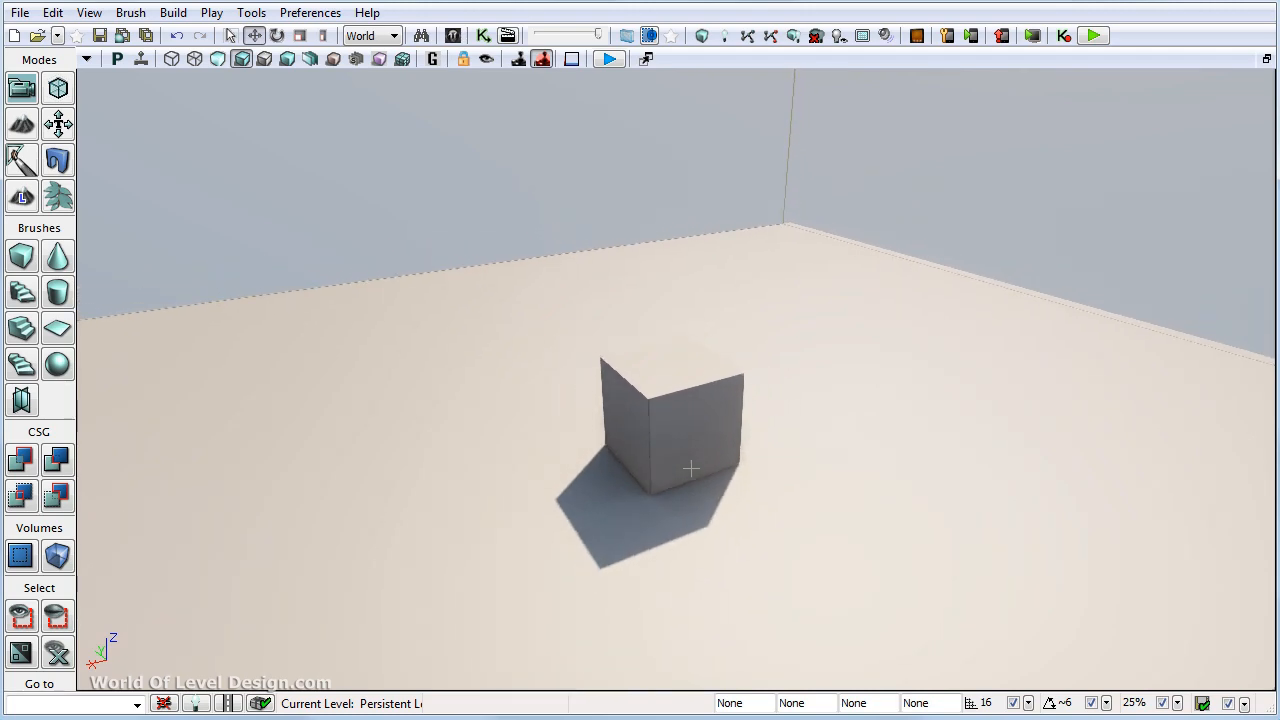
# Step: Restore the four-viewport layout, maximize the top view, and pan and zoom around the whole floor
pyautogui.press('x')
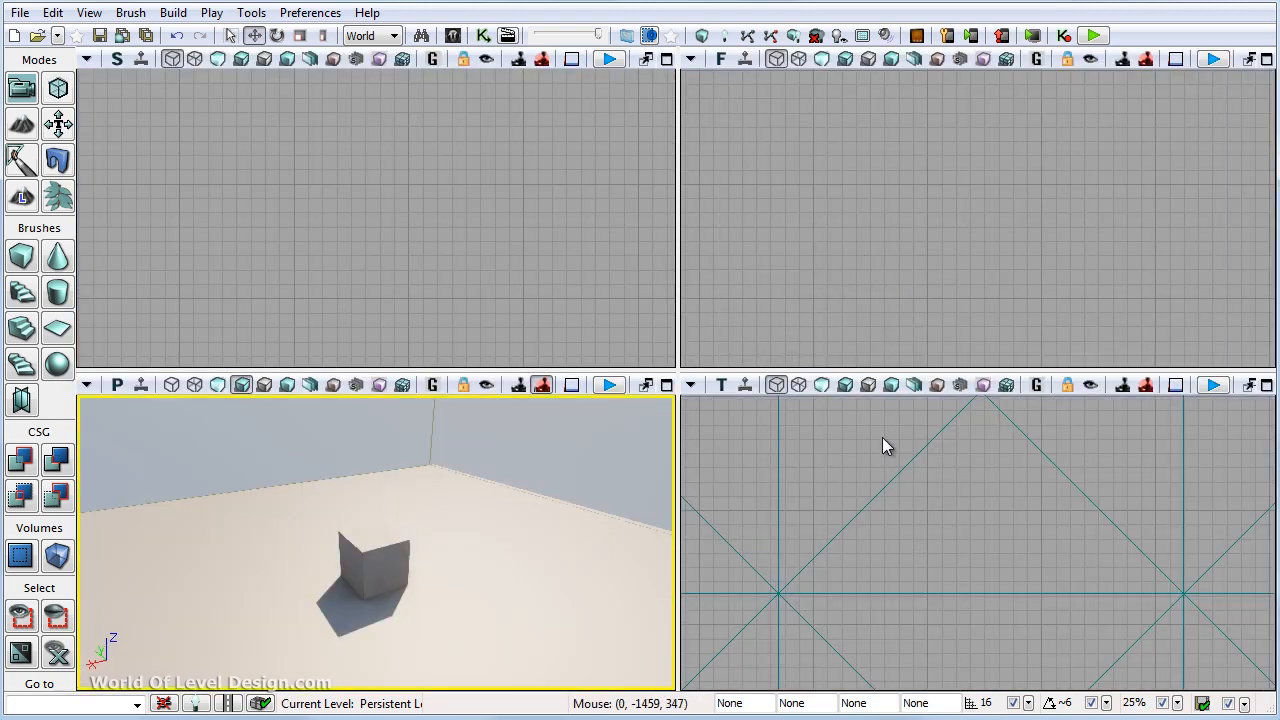
pyautogui.moveTo(873, 457); pyautogui.dragTo(846, 215, button='right')
pyautogui.press('x')
pyautogui.scroll(-10, 822, 208)
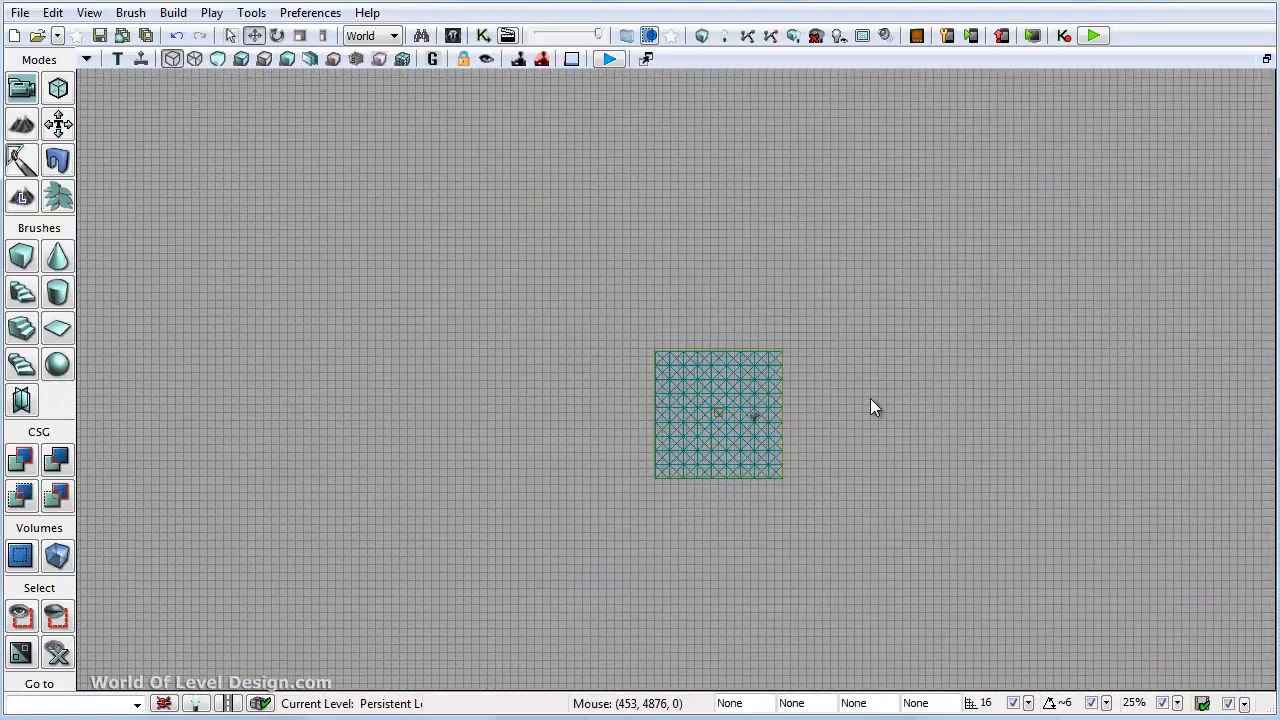
pyautogui.moveTo(871, 406)
pyautogui.mouseDown(button='right')
pyautogui.moveTo(843, 431)
pyautogui.moveTo(974, 446)
pyautogui.moveTo(945, 401)
pyautogui.moveTo(920, 411)
pyautogui.moveTo(929, 331)
pyautogui.moveTo(870, 380)
pyautogui.moveTo(990, 403)
pyautogui.moveTo(923, 400)
pyautogui.moveTo(900, 375)
pyautogui.mouseUp(button='right')
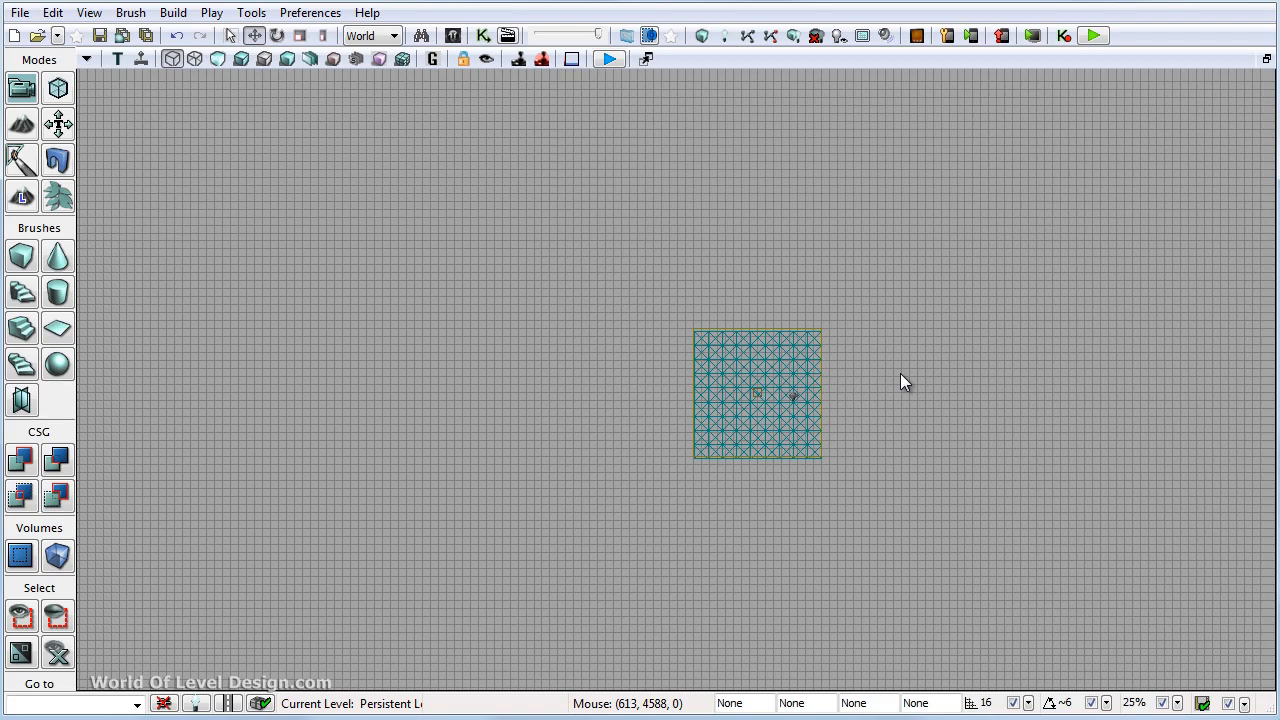
pyautogui.scroll(4, 873, 415)
pyautogui.scroll(-4, 873, 415)
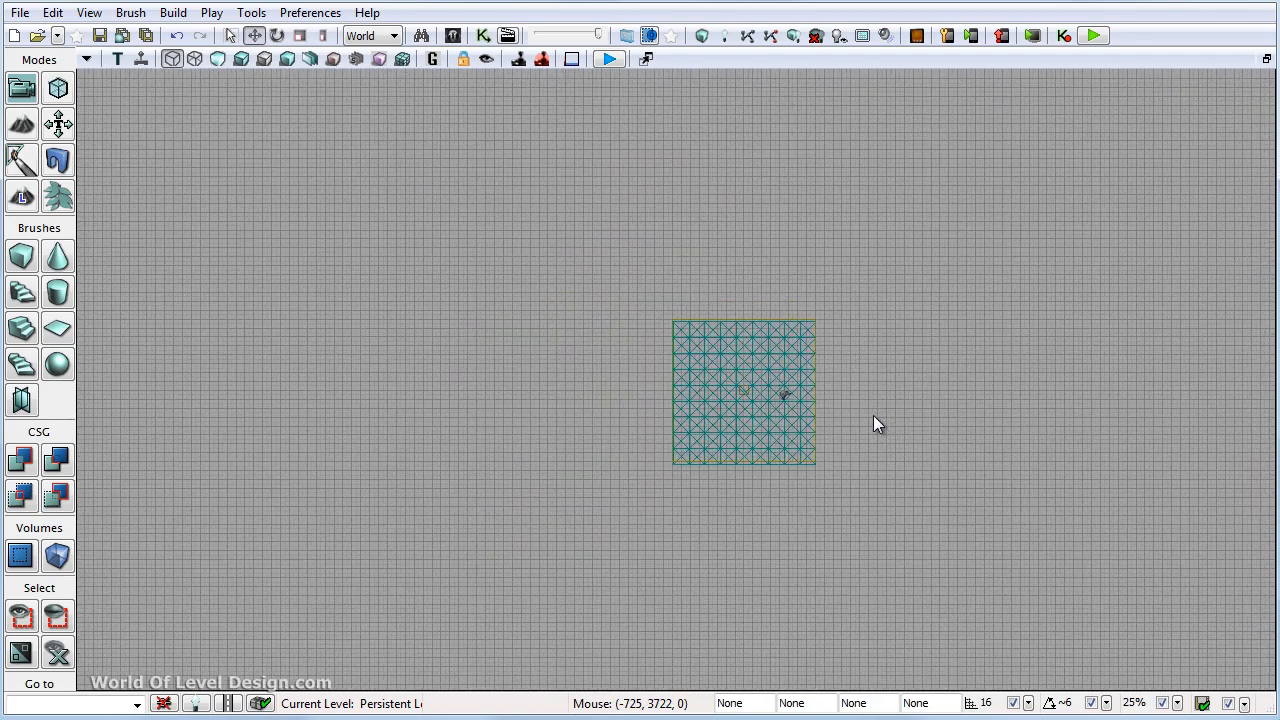
pyautogui.scroll(5, 873, 415)
pyautogui.moveTo(867, 400); pyautogui.dragTo(1041, 446, button='right')
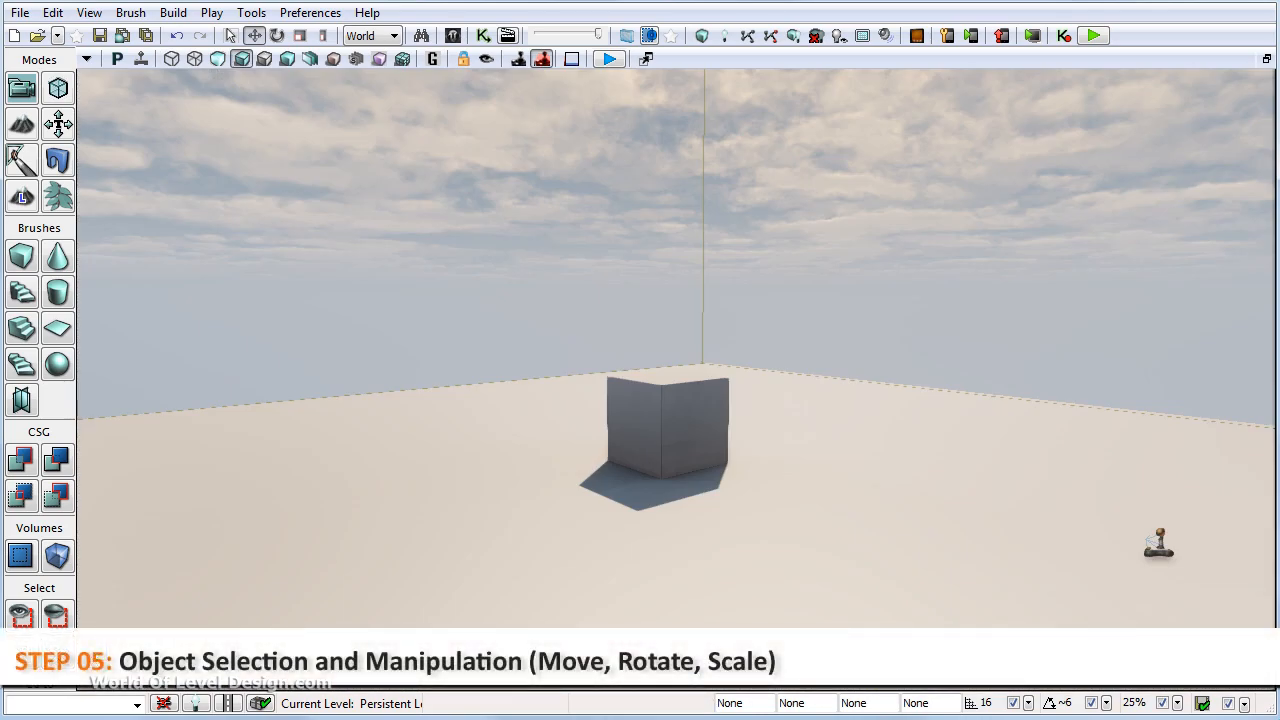
# Step: Select the cube mesh in the perspective view, clear the selection and select the cube again
pyautogui.click(714, 417)
pyautogui.press('Escape')
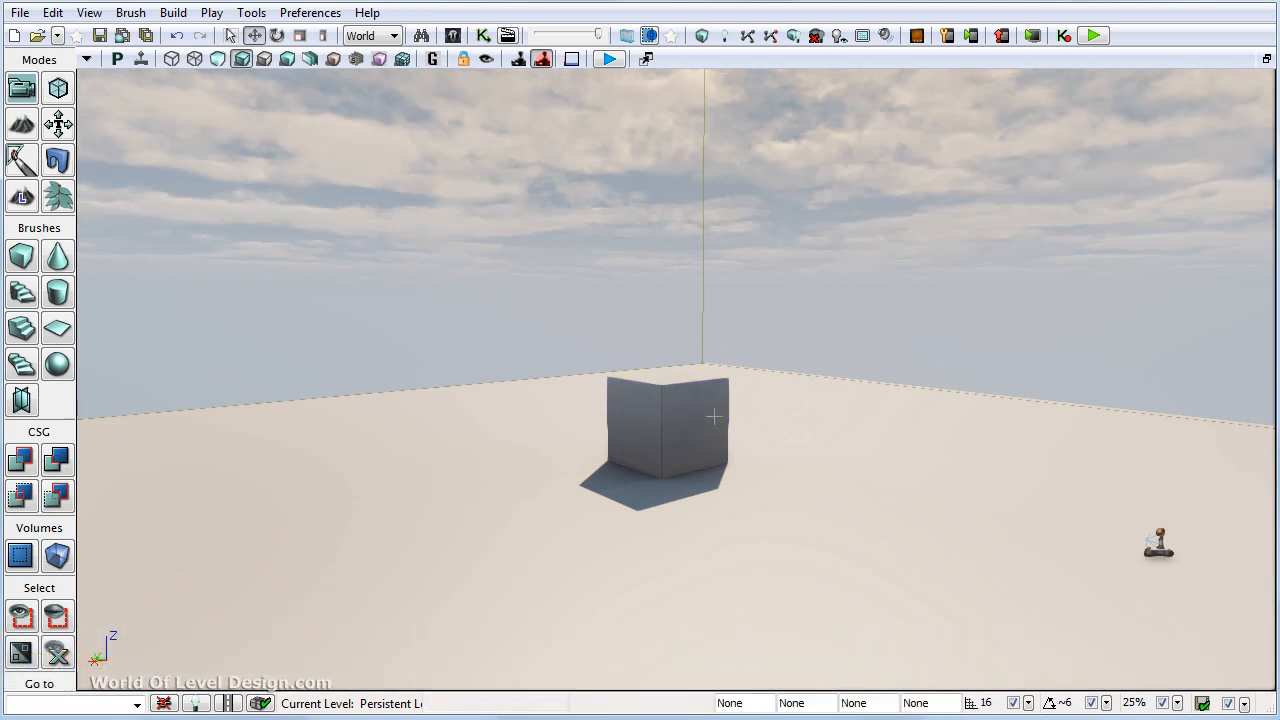
pyautogui.click(714, 417)
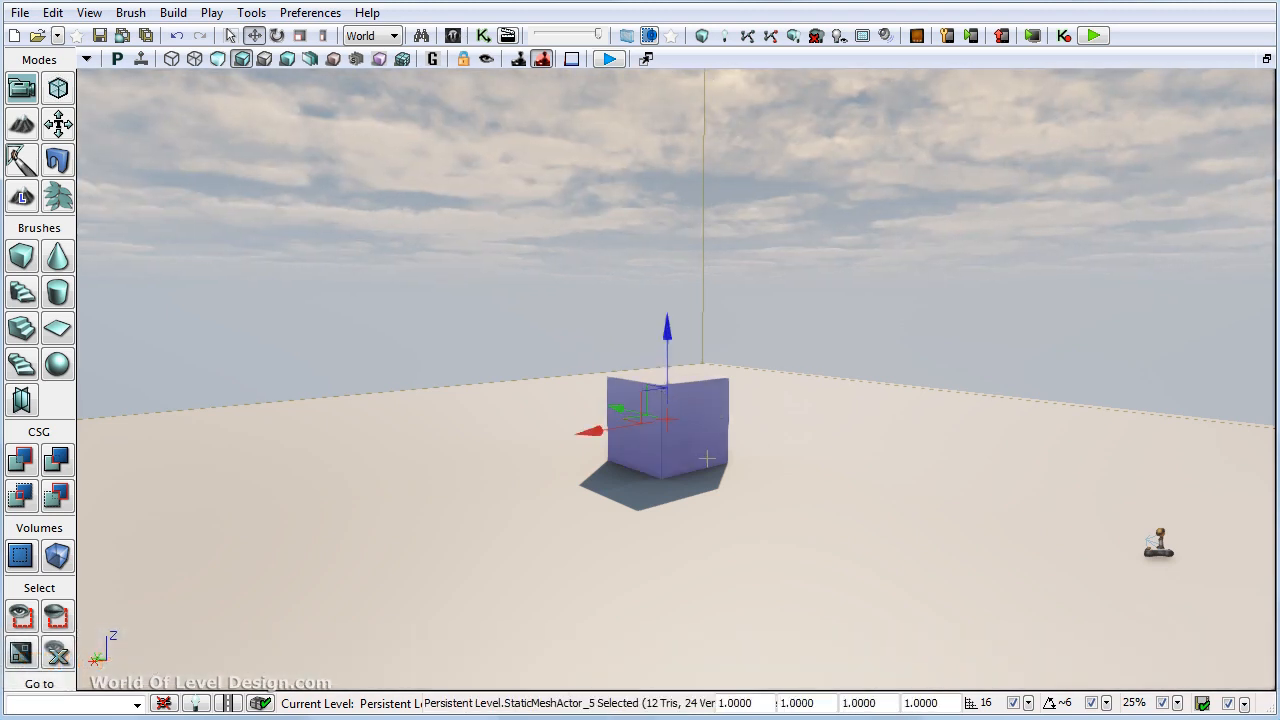
# Step: Try moving the cube along its X and Y axes and across the plane between them, undoing the moves
pyautogui.press('w')
pyautogui.moveTo(632, 408); pyautogui.dragTo(664, 443, button='right')
pyautogui.moveTo(618, 478); pyautogui.dragTo(759, 470)
pyautogui.hotkey('ctrl', 'z')
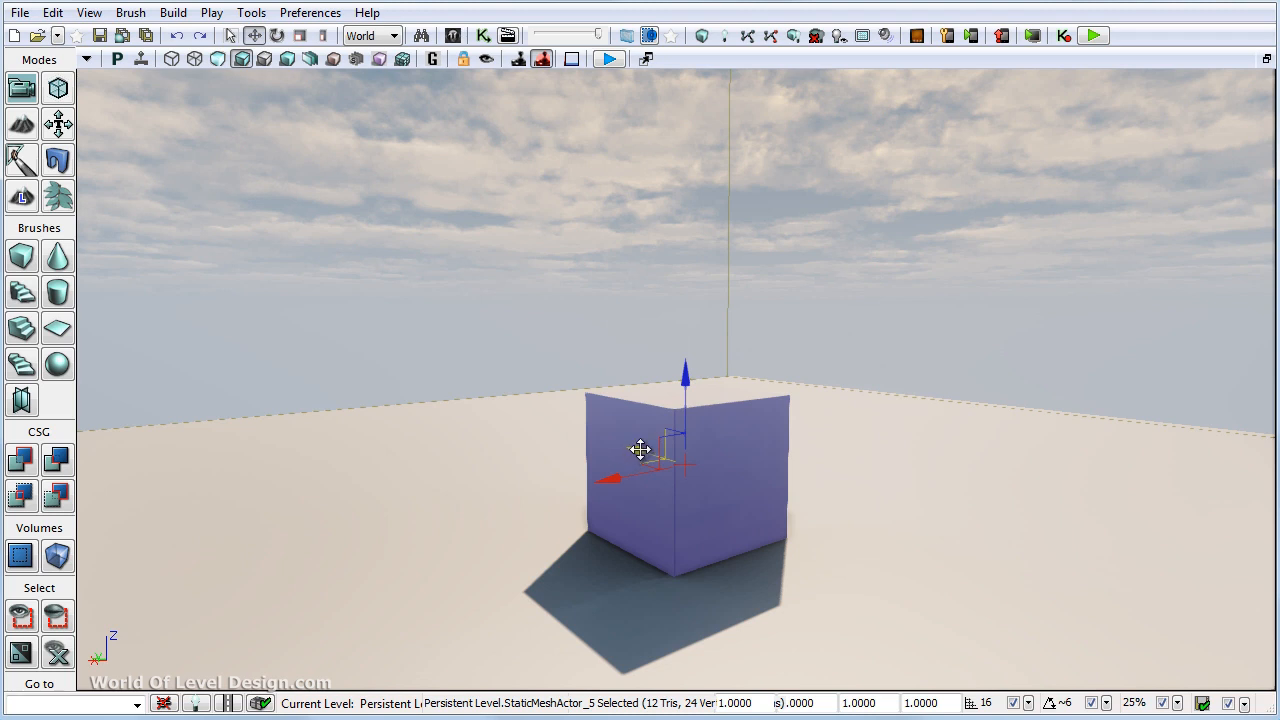
pyautogui.moveTo(622, 448); pyautogui.dragTo(580, 426)
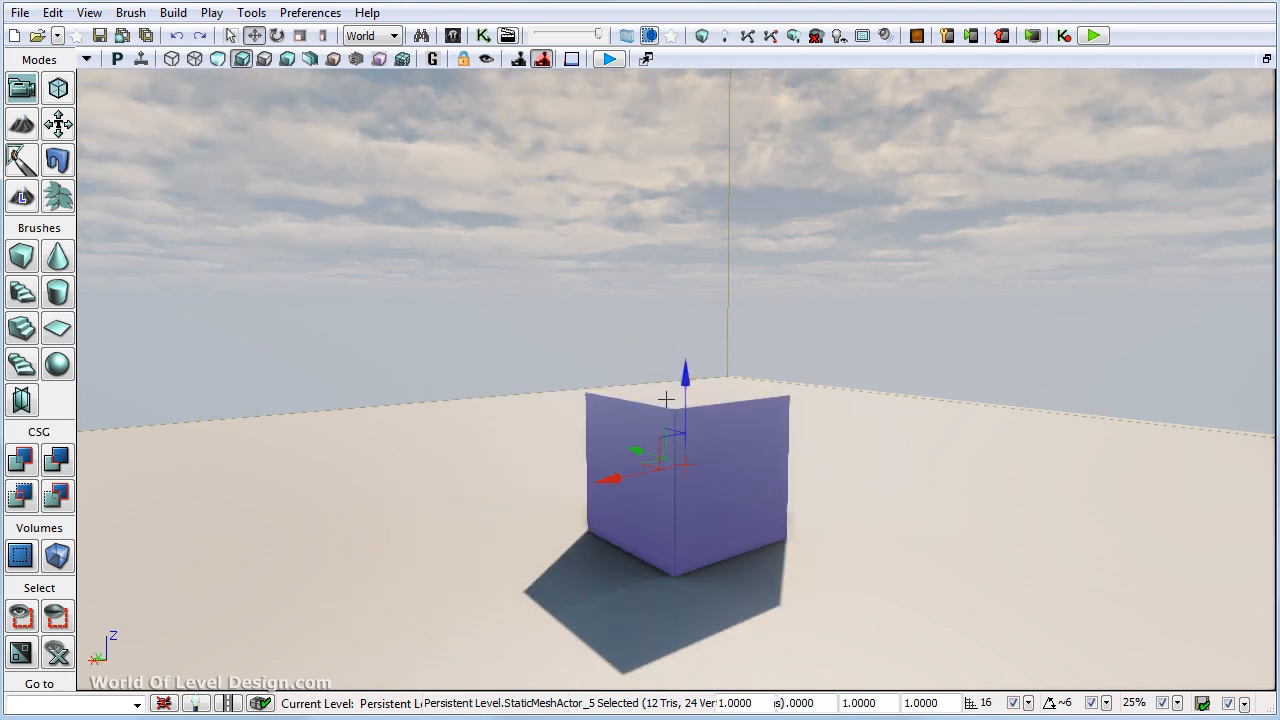
pyautogui.moveTo(660, 463); pyautogui.dragTo(737, 451)
pyautogui.hotkey('ctrl', 'z')
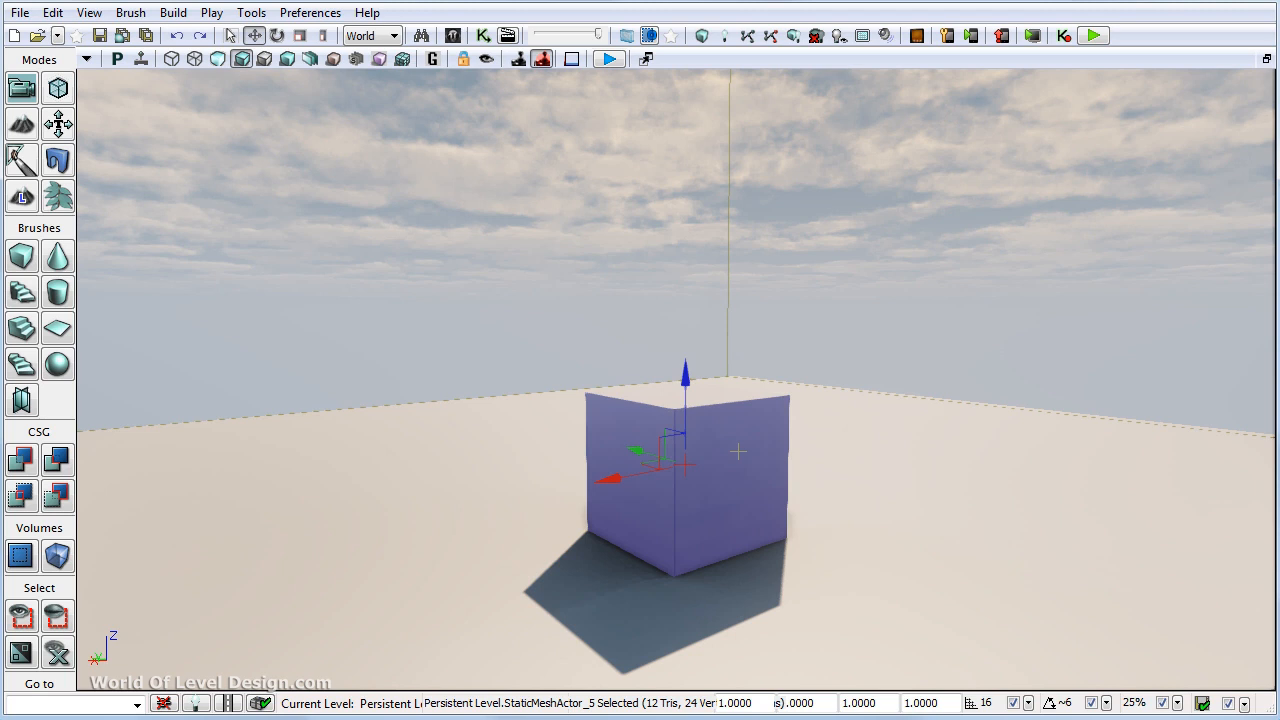
# Step: Cycle the cube's transform widget through the rotate, scale and move modes, stopping at scale
pyautogui.press('space')
pyautogui.press('space')
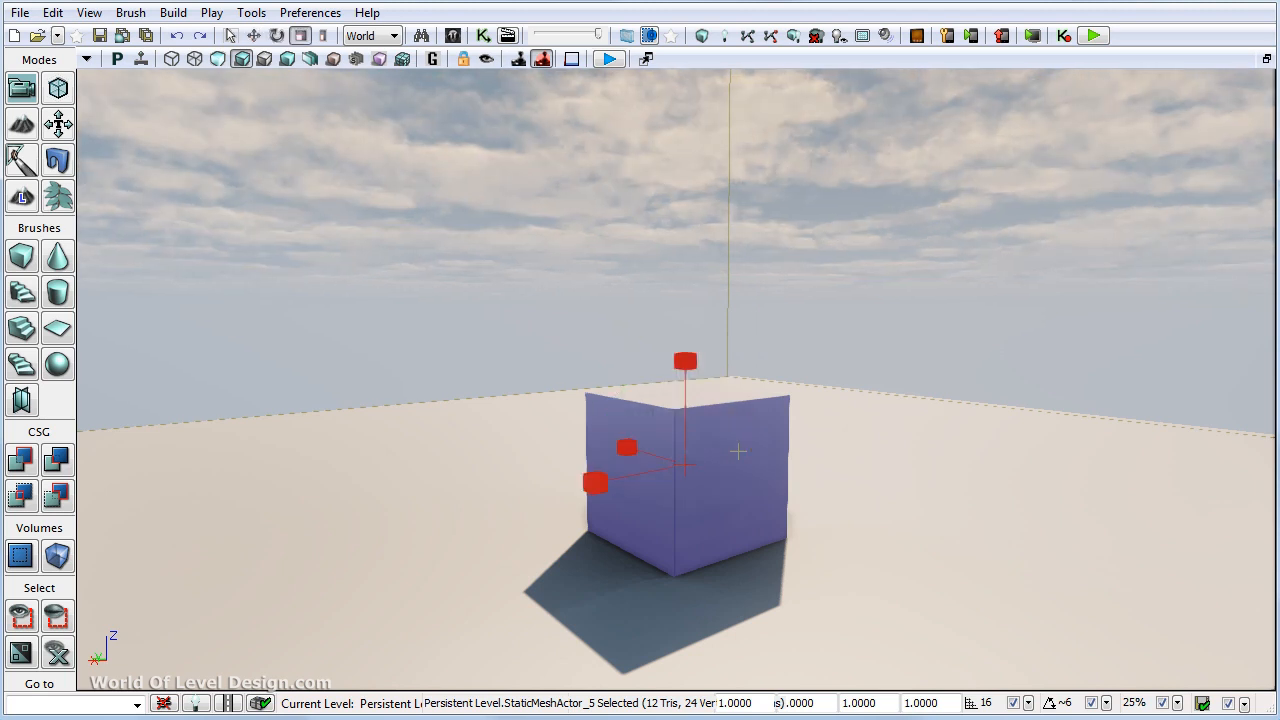
pyautogui.press('space')
pyautogui.press('space')
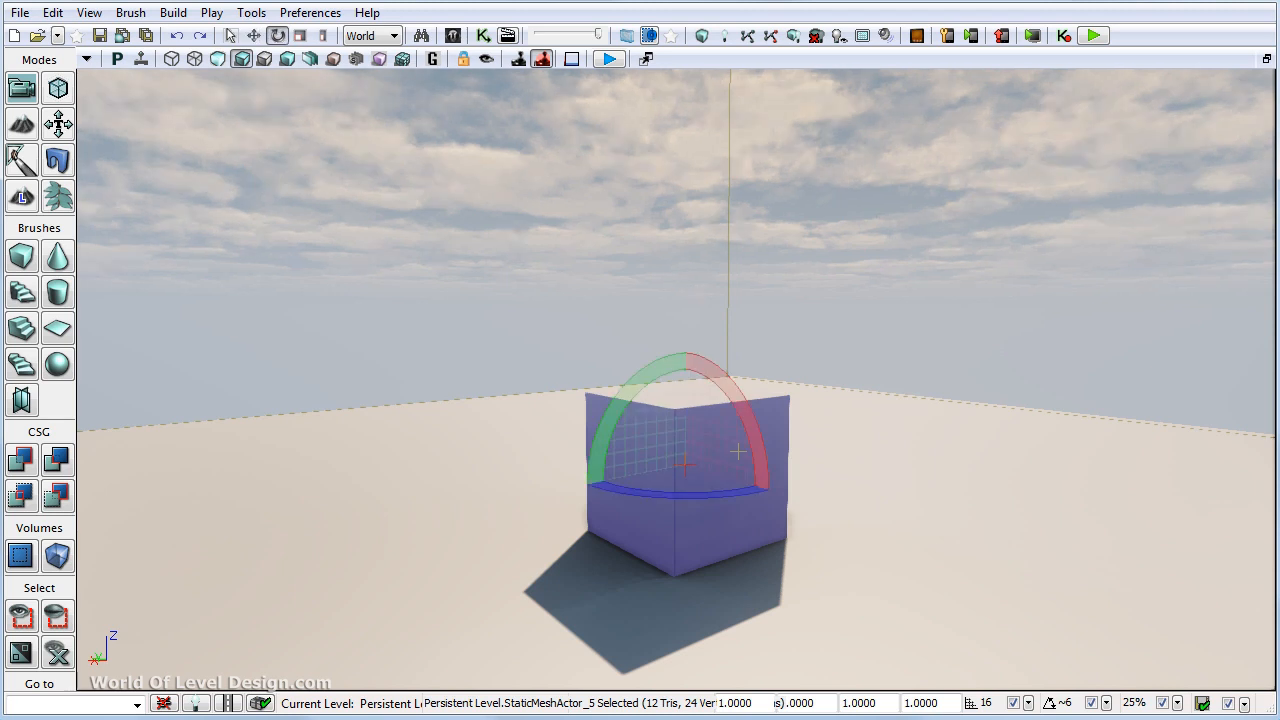
pyautogui.press('space')
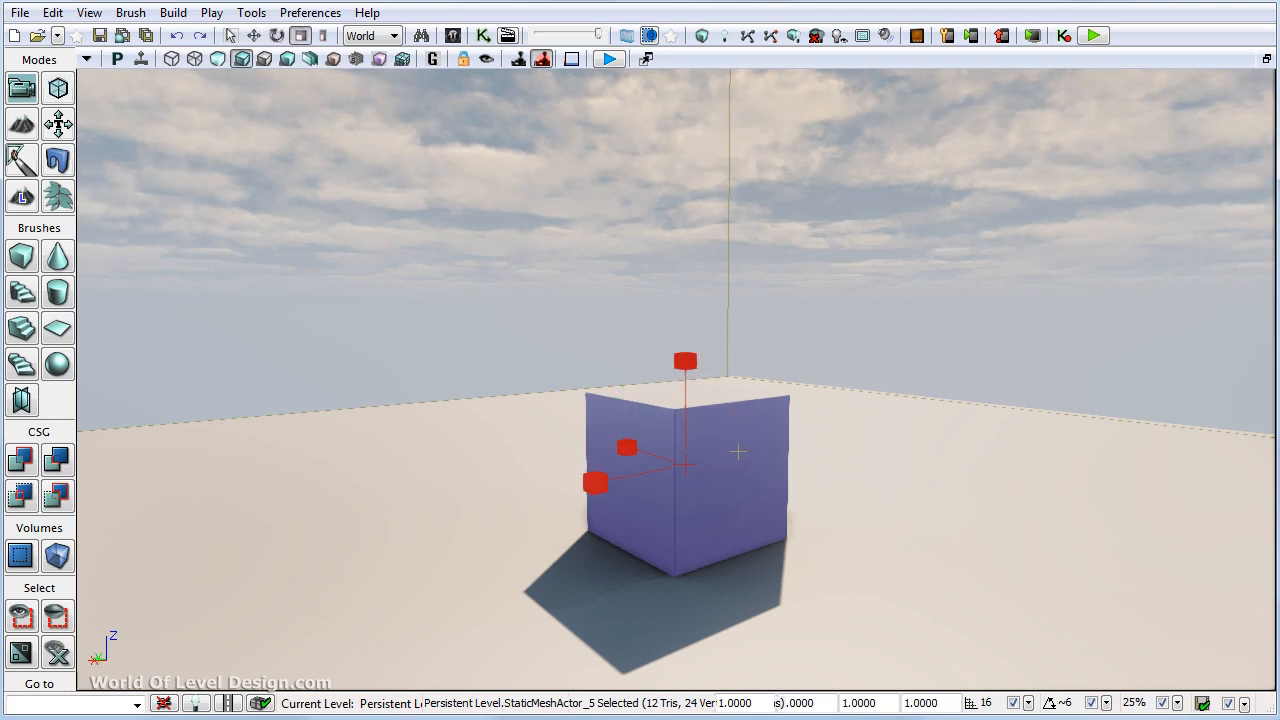
# Step: Try rotating, scaling and moving the cube with the transform widget, undoing the changes
pyautogui.press('space')
pyautogui.moveTo(723, 491); pyautogui.dragTo(760, 470)
pyautogui.press('space')
pyautogui.moveTo(686, 364); pyautogui.dragTo(735, 347)
pyautogui.press('space')
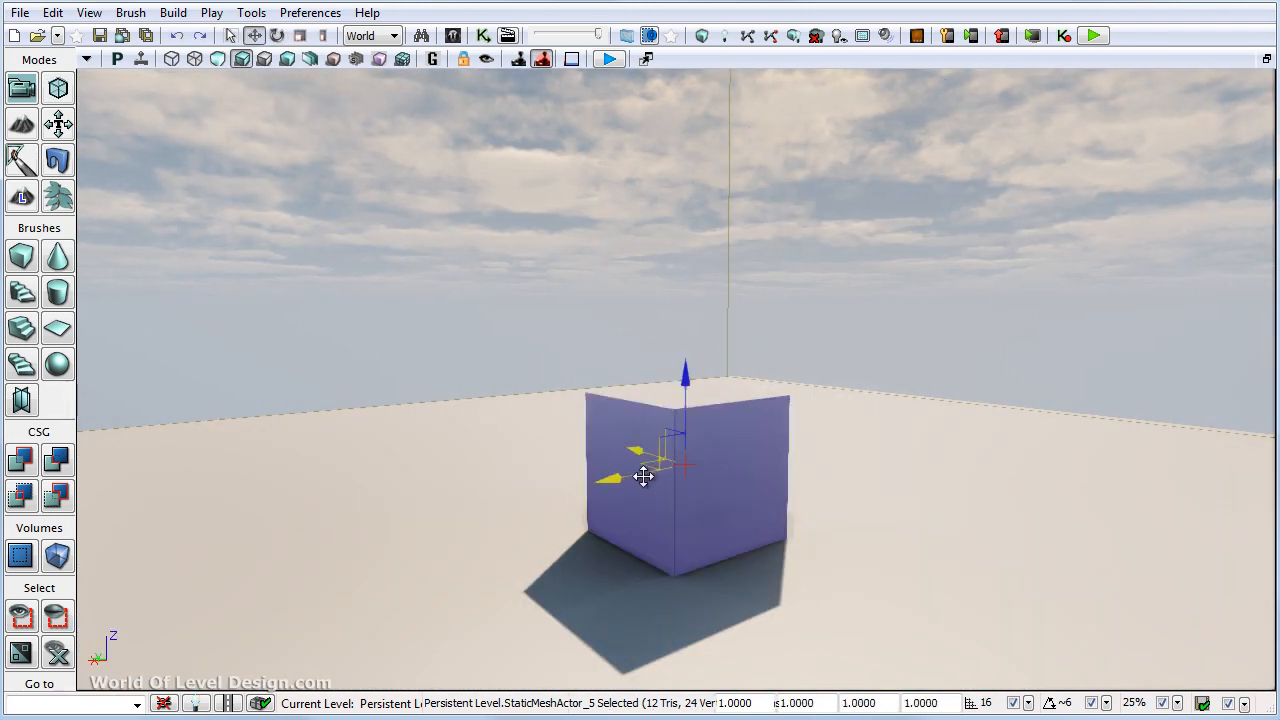
pyautogui.moveTo(602, 482); pyautogui.dragTo(756, 467)
pyautogui.hotkey('ctrl', 'z')
# Step: Cycle the cube's transform widget repeatedly through its modes, ending on uniform scaling
pyautogui.press('space')
pyautogui.press('space')
pyautogui.press('space')
pyautogui.press('space')
pyautogui.press('space')
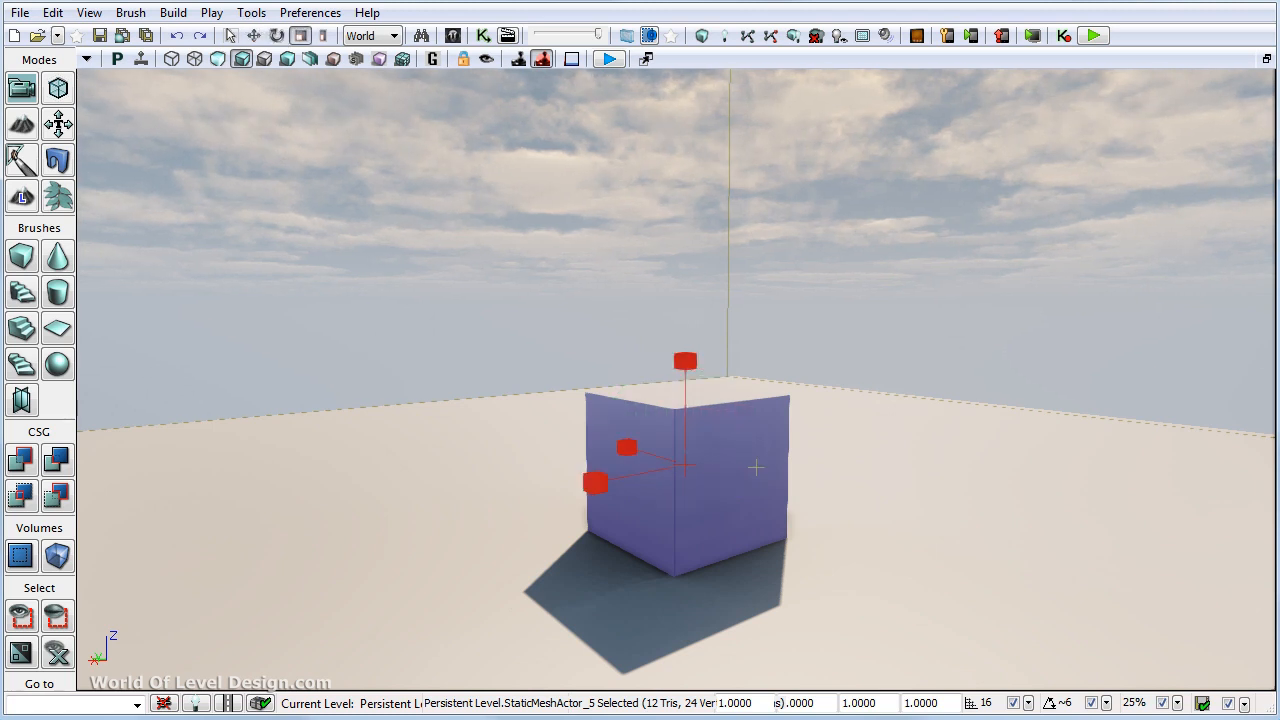
# Step: Select the floor mesh in selection mode and switch its widget through translation, rotation and uniform scaling
pyautogui.click(233, 37)
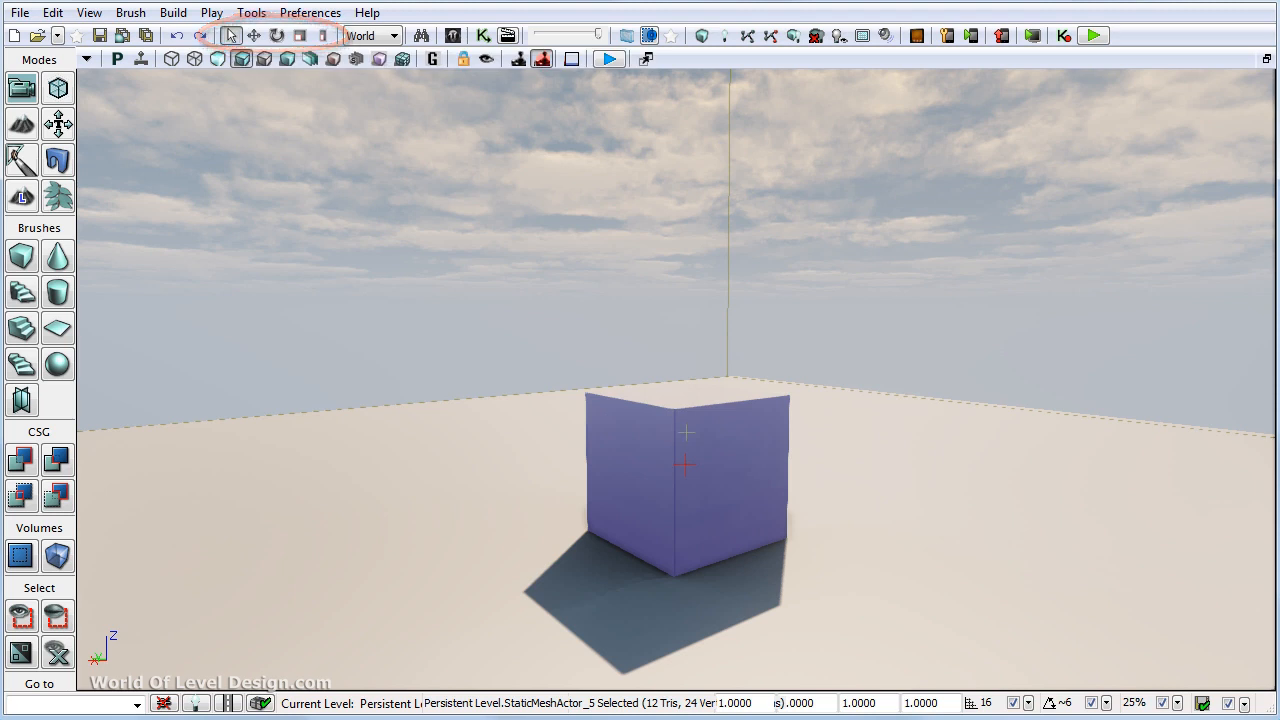
pyautogui.click(750, 585)
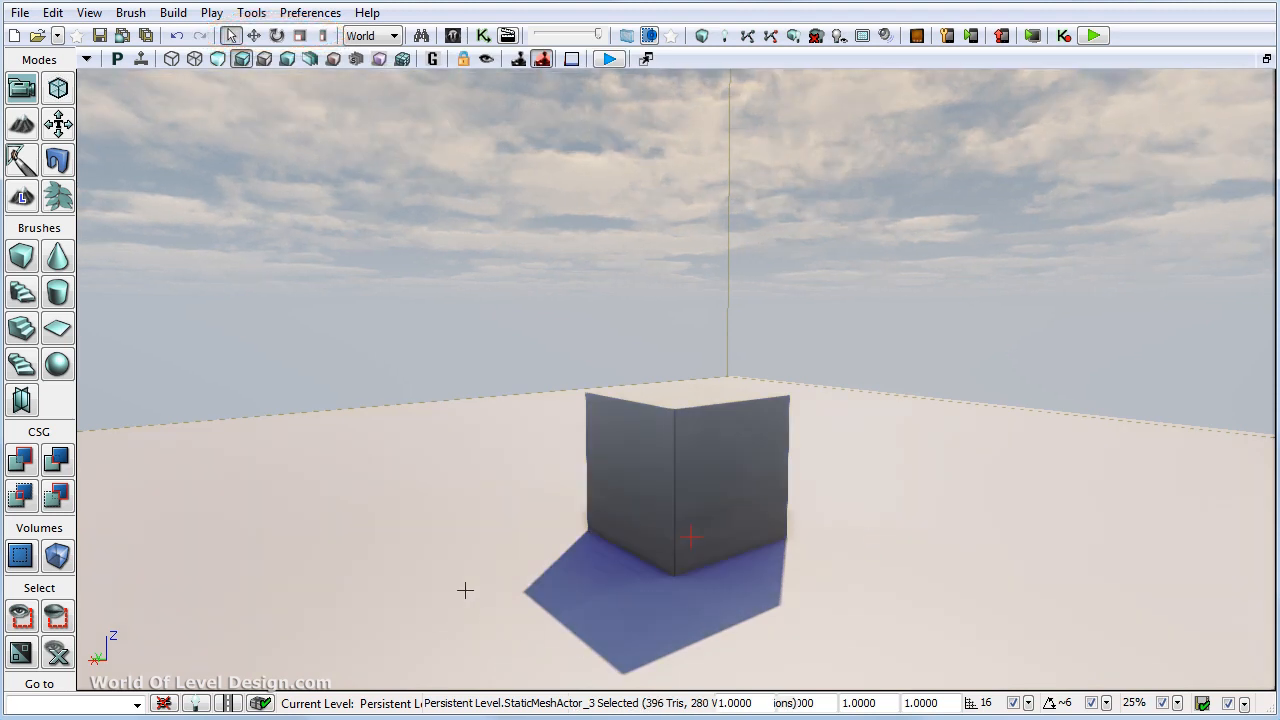
pyautogui.click(256, 36)
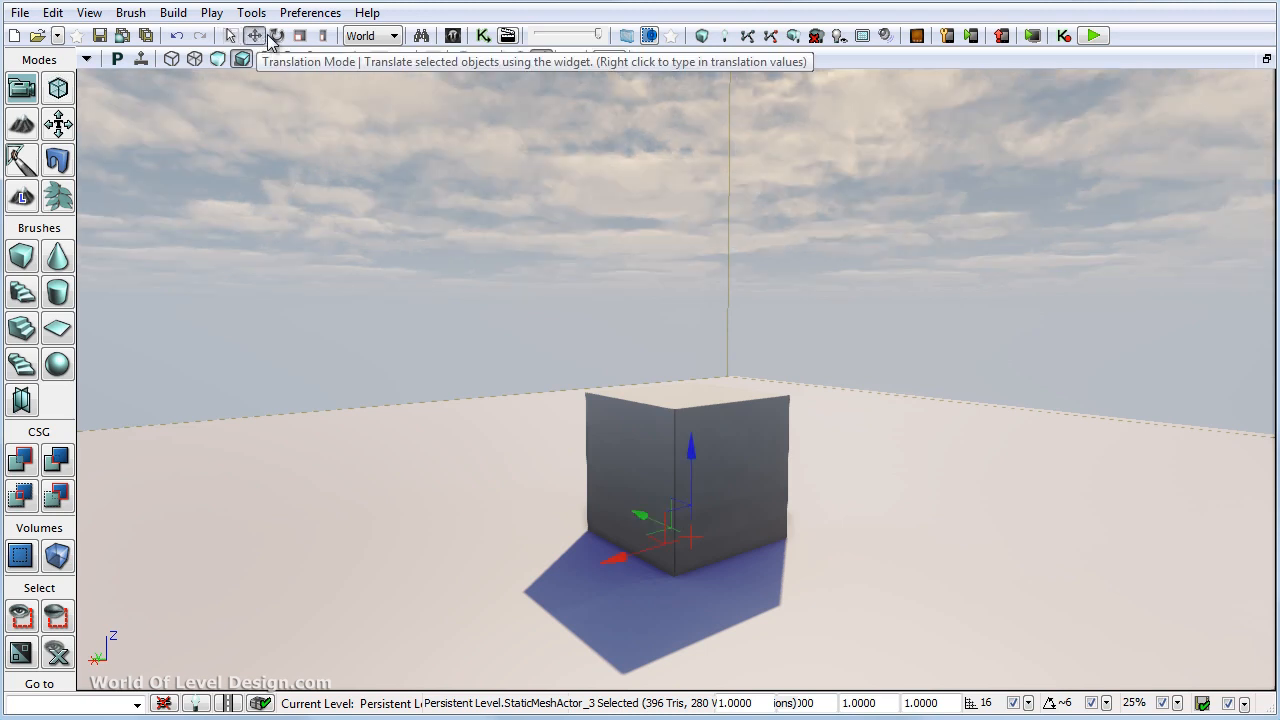
pyautogui.click(277, 36)
pyautogui.click(300, 36)
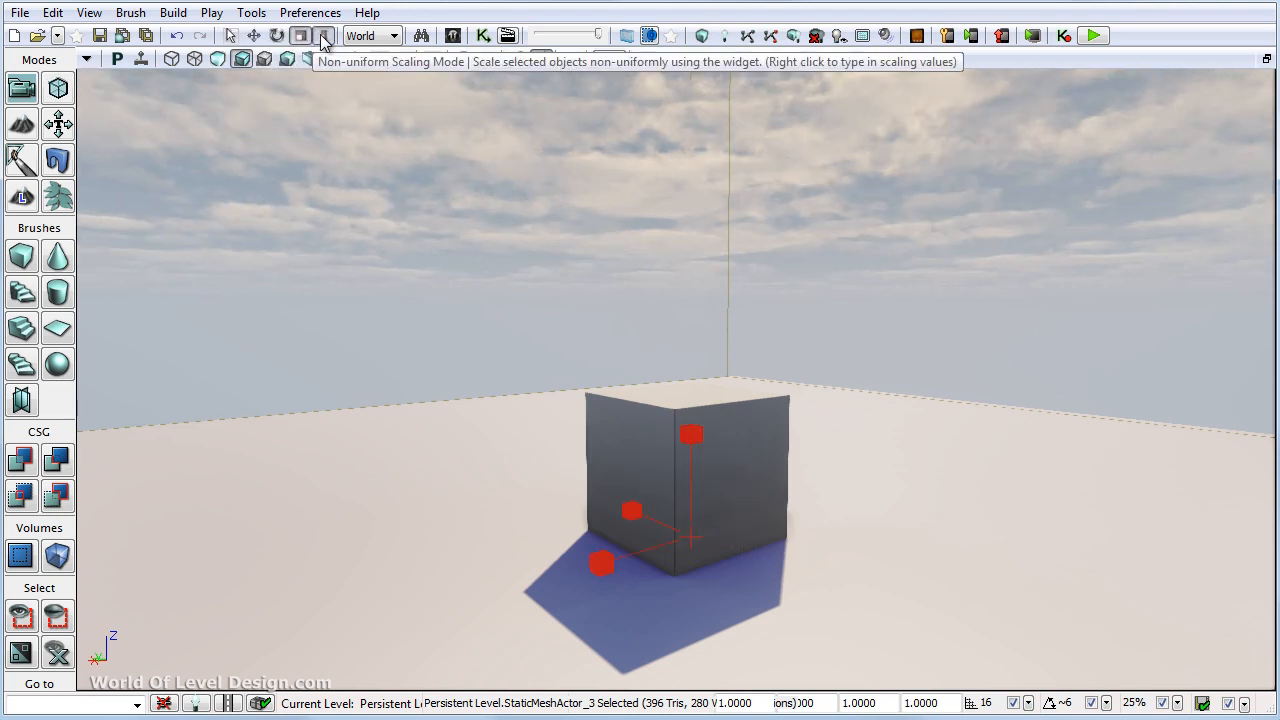
# Step: Try scaling the cube non-uniformly along its Z and X axes and deleting it, undoing each change
pyautogui.click(323, 36)
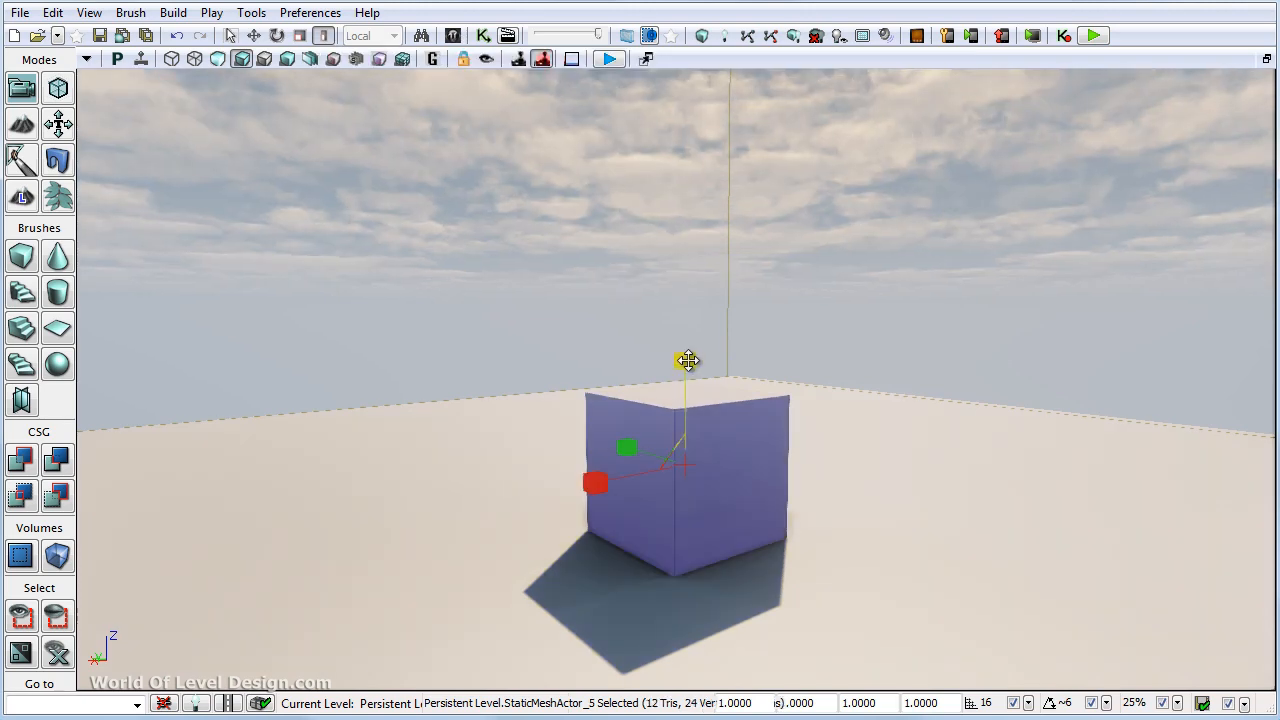
pyautogui.moveTo(686, 360); pyautogui.dragTo(674, 394)
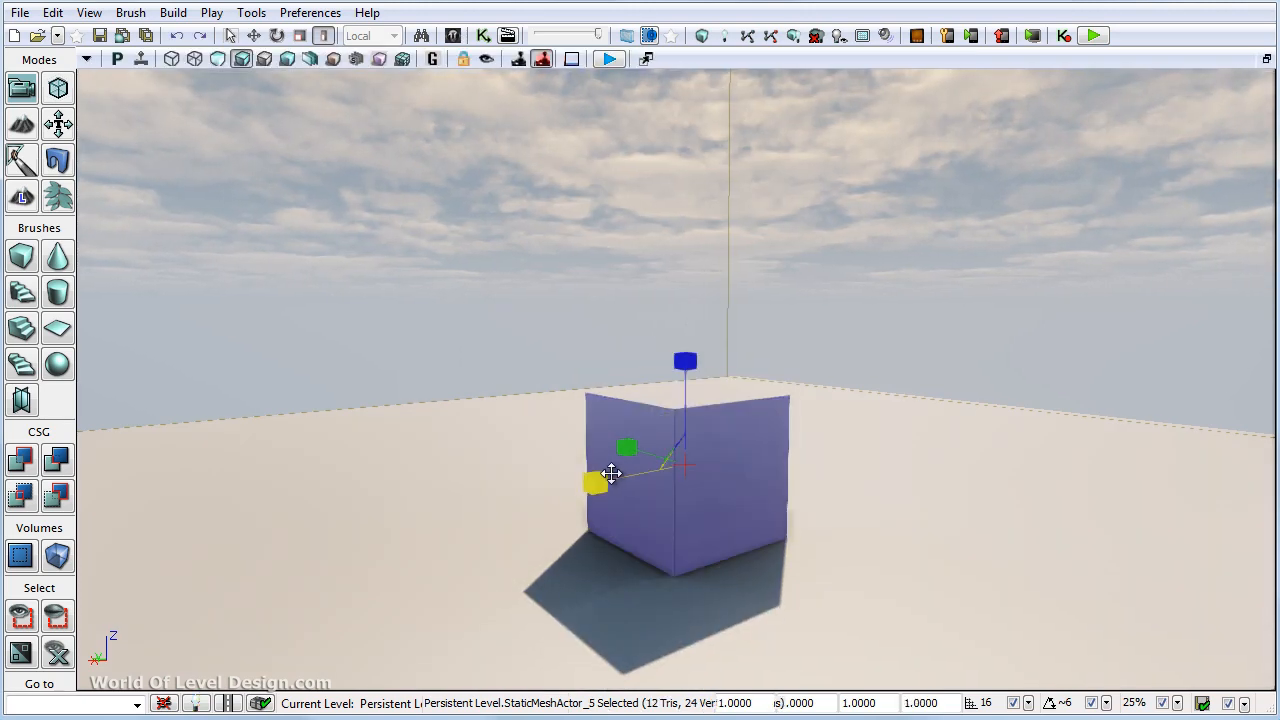
pyautogui.moveTo(606, 477); pyautogui.dragTo(553, 485)
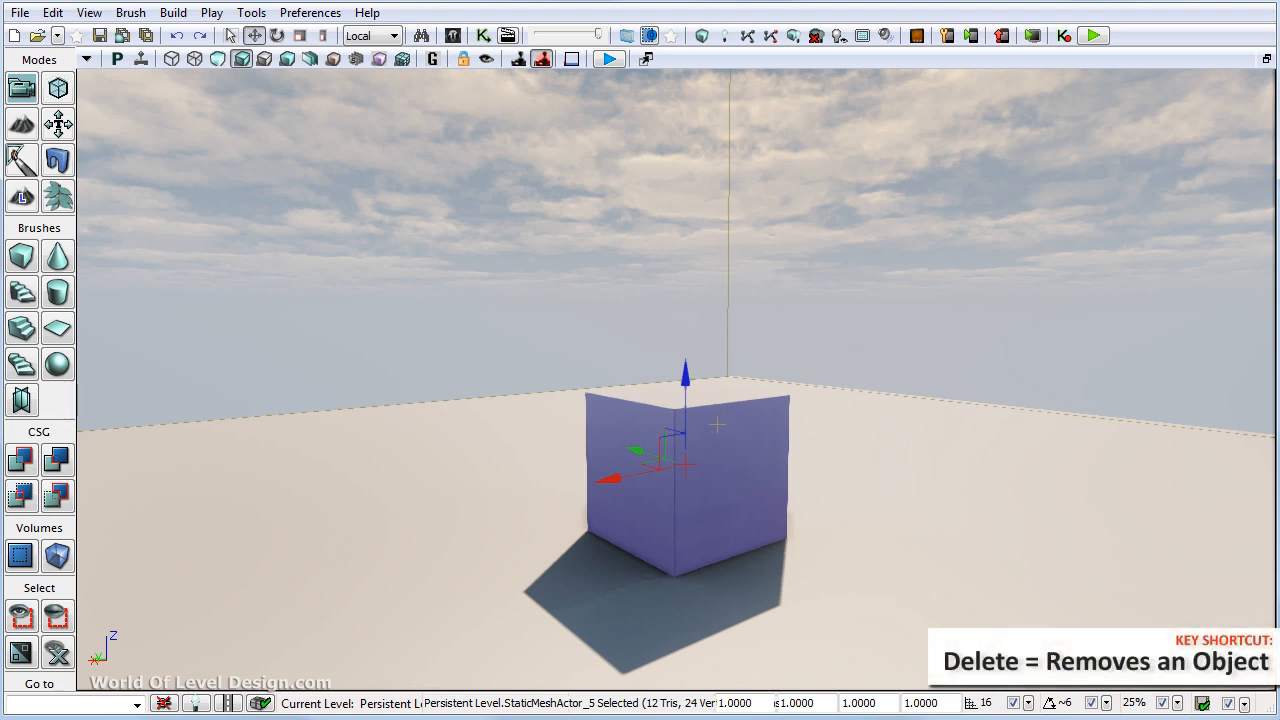
pyautogui.press('Delete')
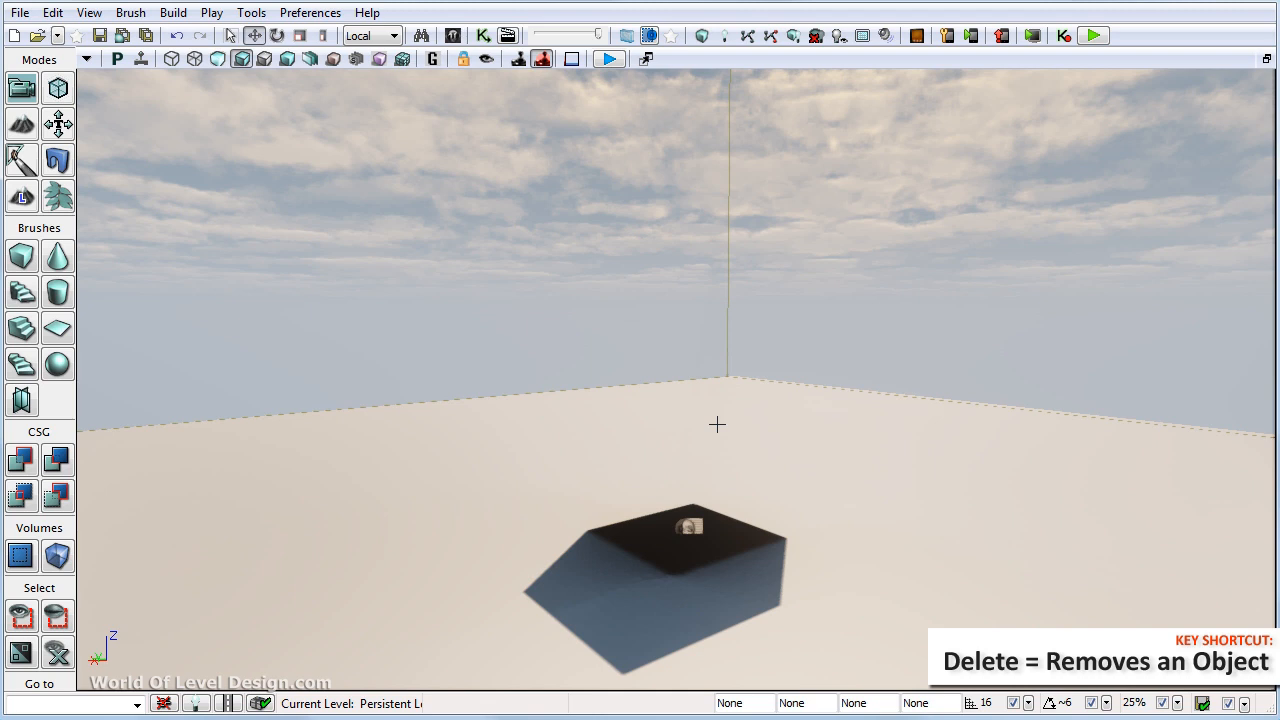
pyautogui.hotkey('ctrl', 'z')
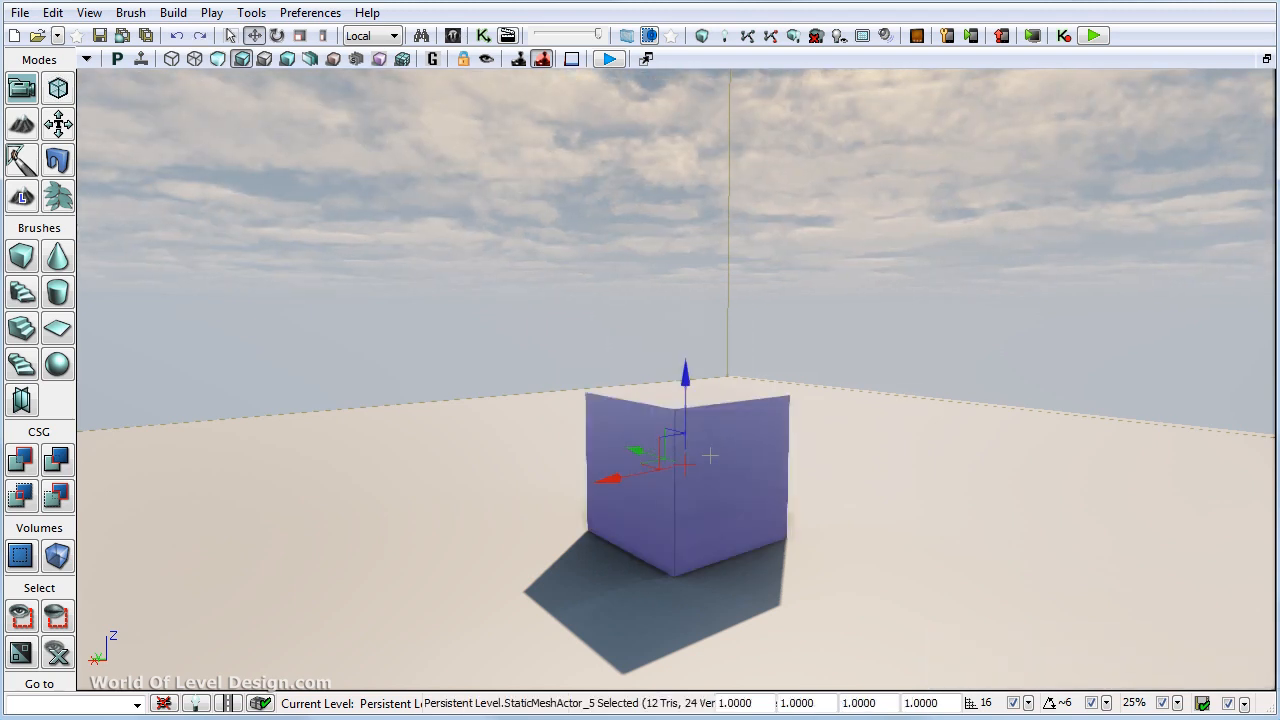
# Step: Duplicate the cube beside the original and place a copy of the player start between the cubes and the original start
pyautogui.moveTo(677, 451); pyautogui.dragTo(760, 466, button='right')
pyautogui.scroll(-1, 691, 457)
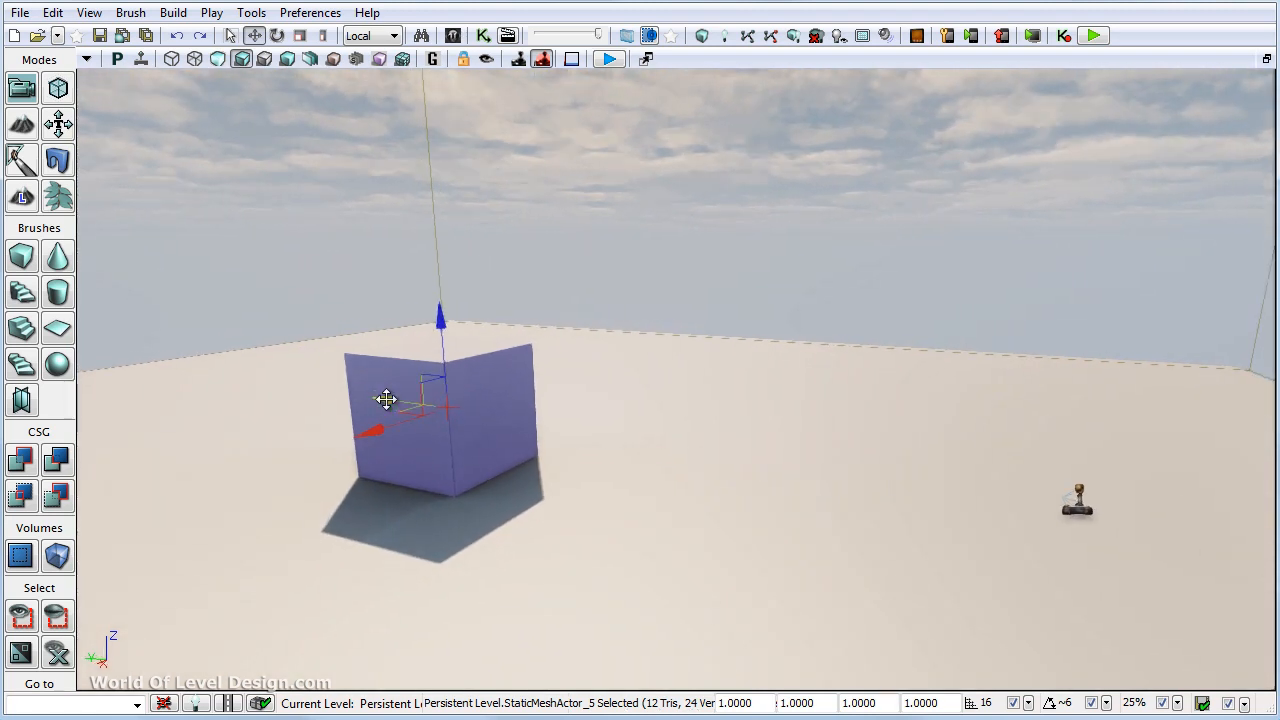
pyautogui.keyDown('alt'); pyautogui.moveTo(411, 409); pyautogui.dragTo(600, 438); pyautogui.keyUp('alt')
pyautogui.click(1075, 502)
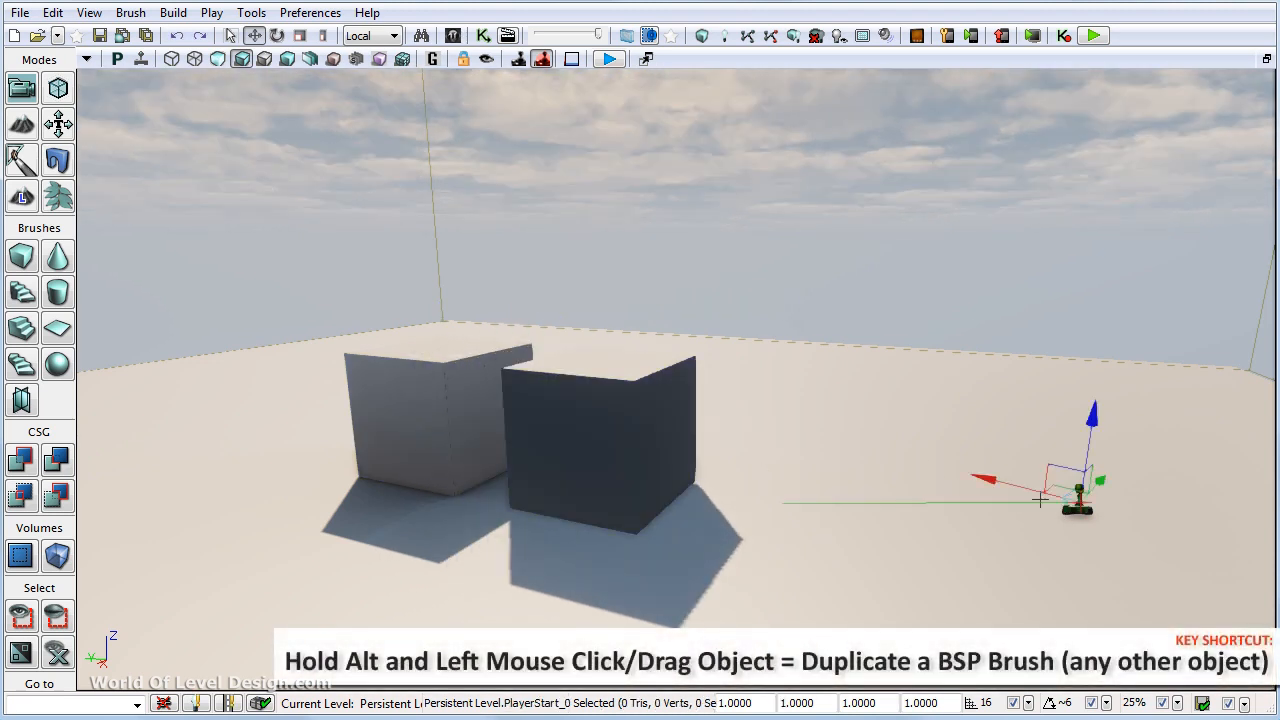
pyautogui.keyDown('alt'); pyautogui.moveTo(1005, 481); pyautogui.dragTo(863, 446); pyautogui.keyUp('alt')
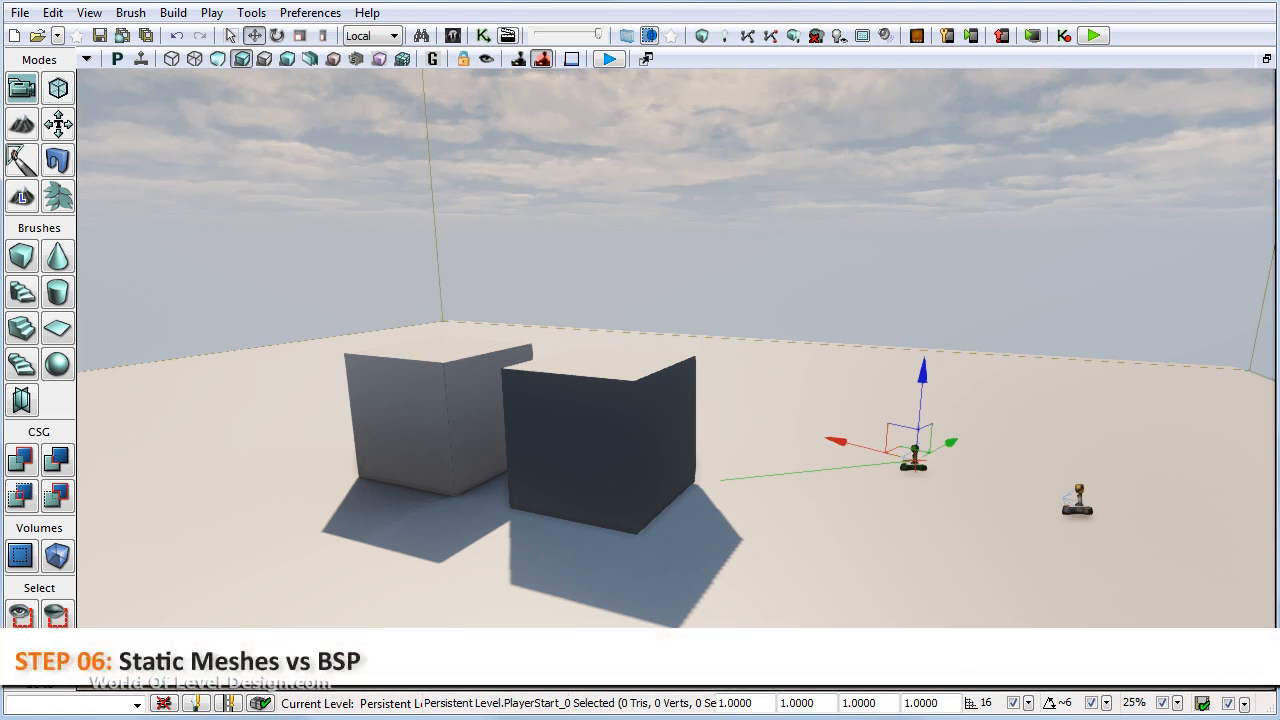
# Step: Open the map VCTF-Necropolis.udk from UDKGame\Content\Maps\UT3 without saving the untitled level
pyautogui.click(19, 12)
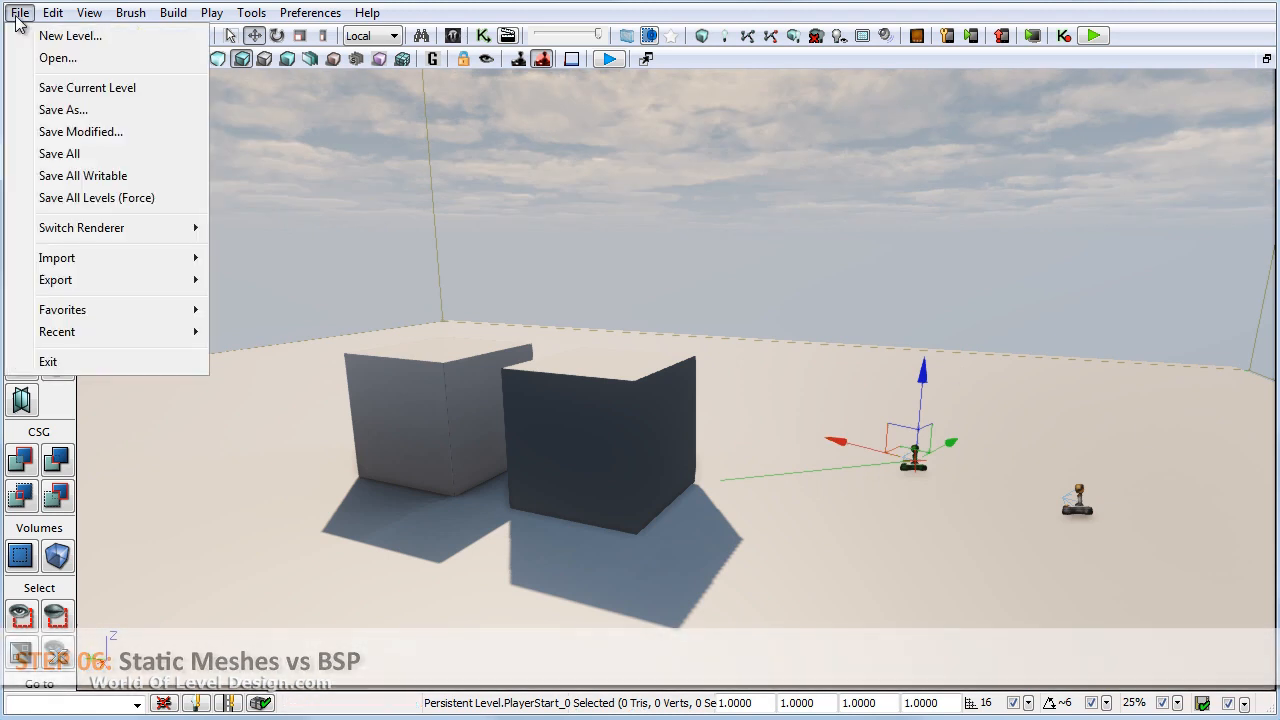
pyautogui.click(52, 56)
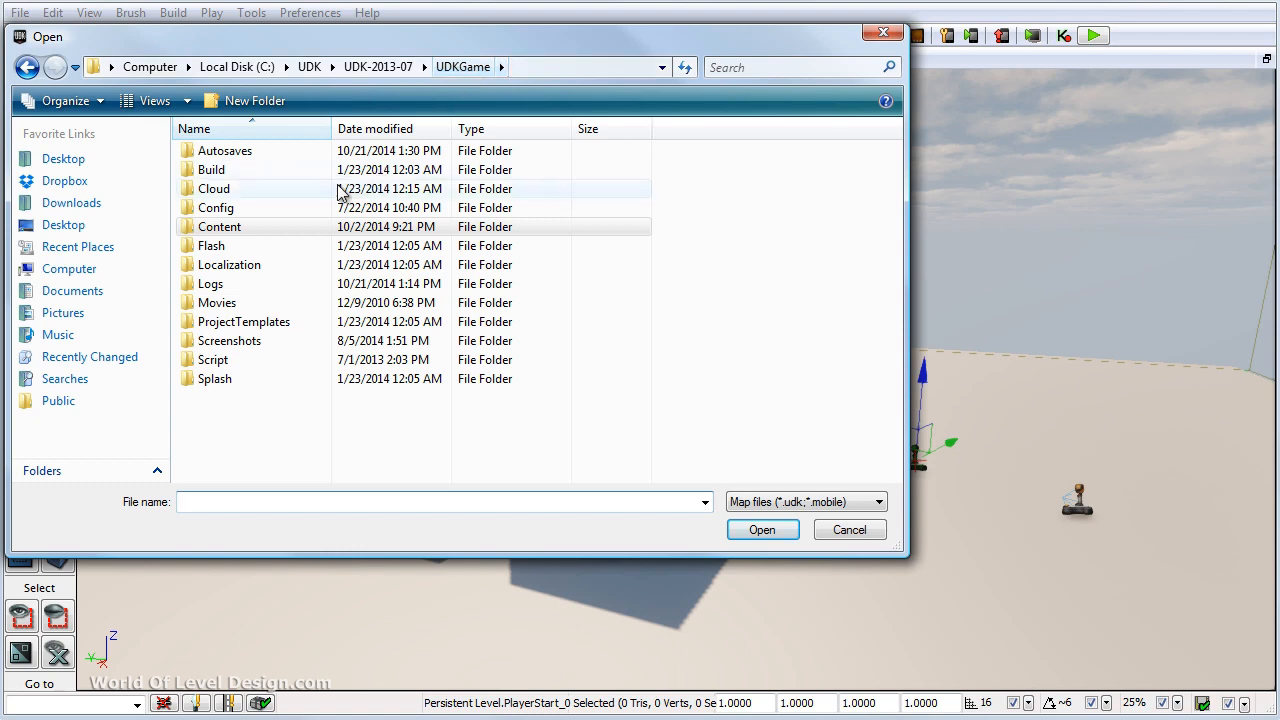
pyautogui.doubleClick(226, 228)
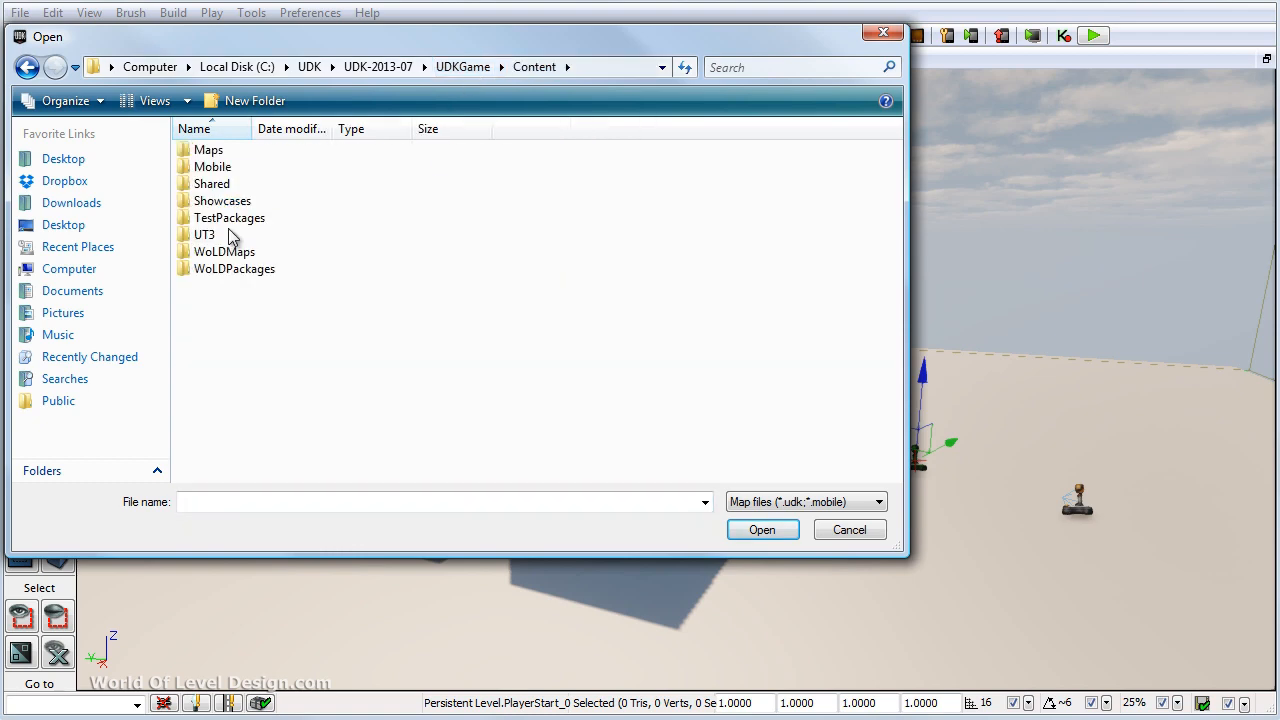
pyautogui.doubleClick(210, 151)
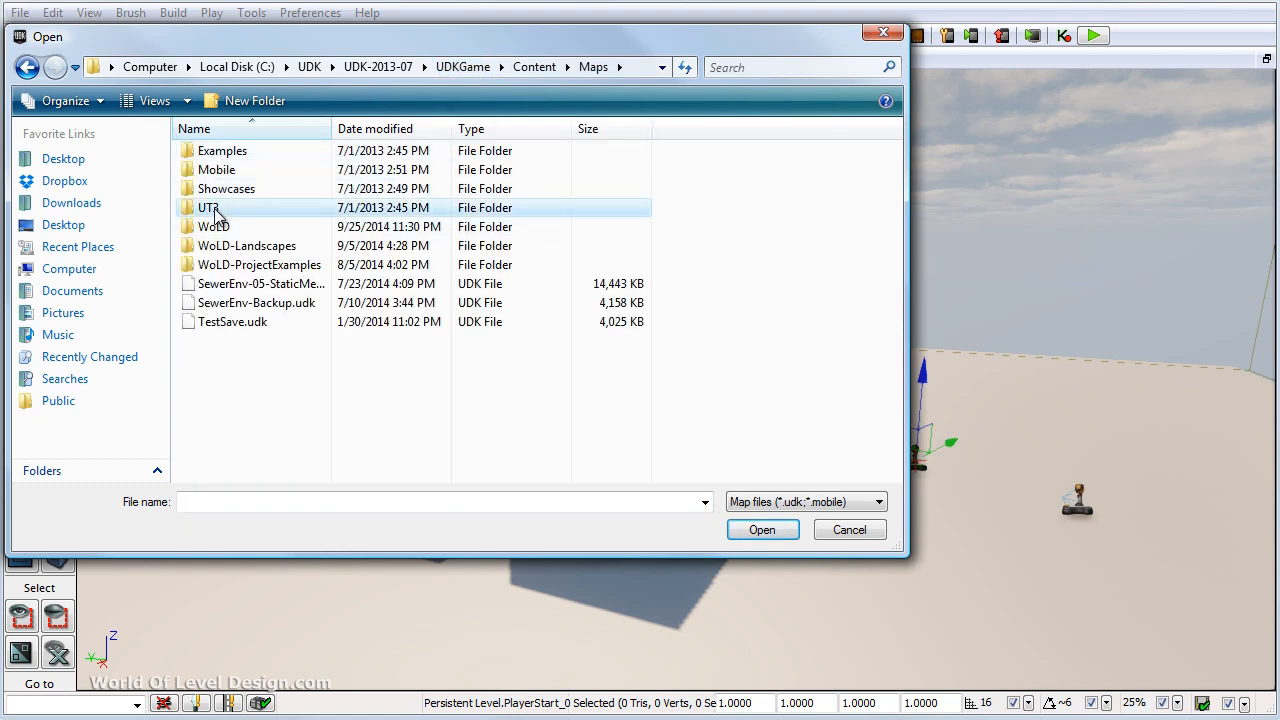
pyautogui.doubleClick(212, 209)
pyautogui.click(265, 155)
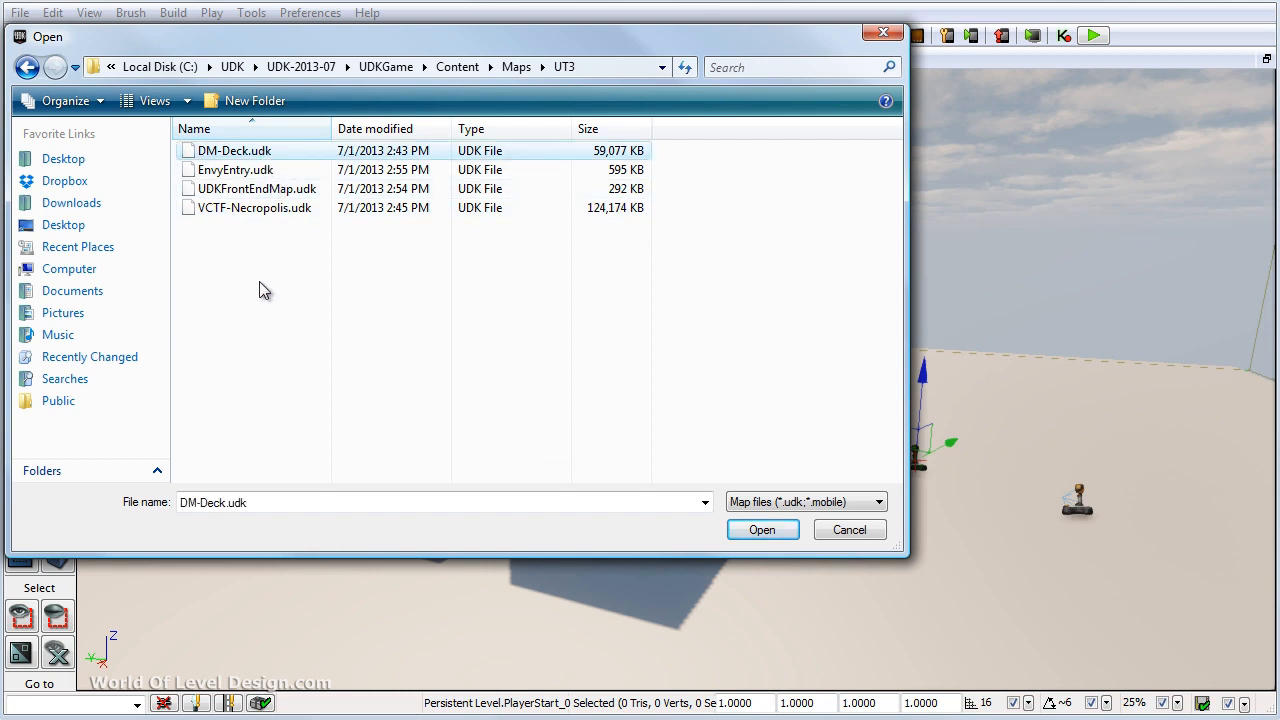
pyautogui.click(270, 209)
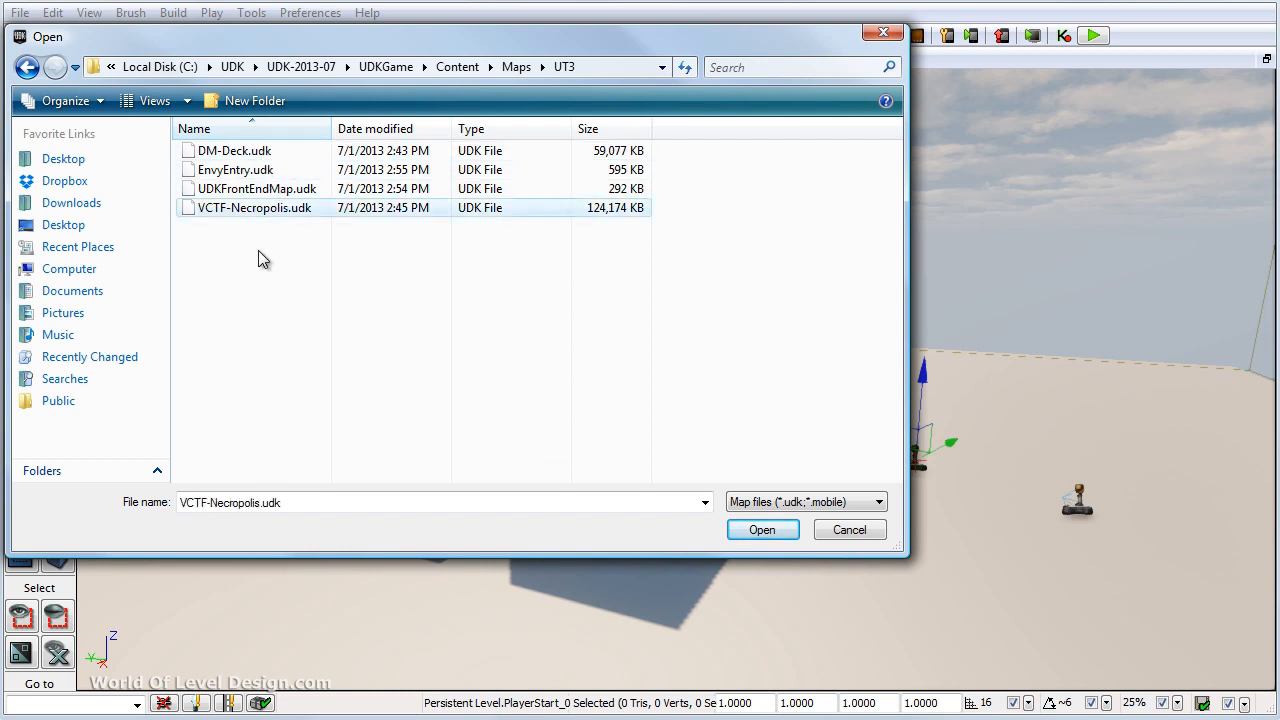
pyautogui.doubleClick(257, 209)
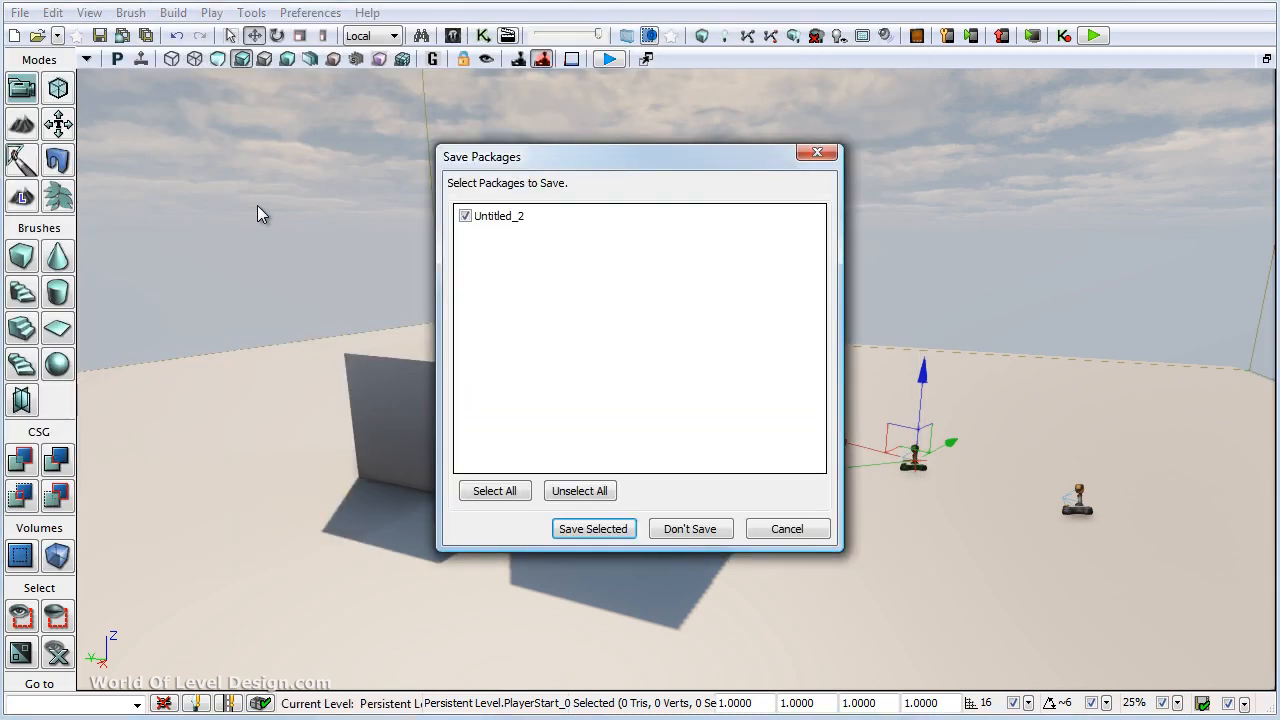
pyautogui.click(691, 532)
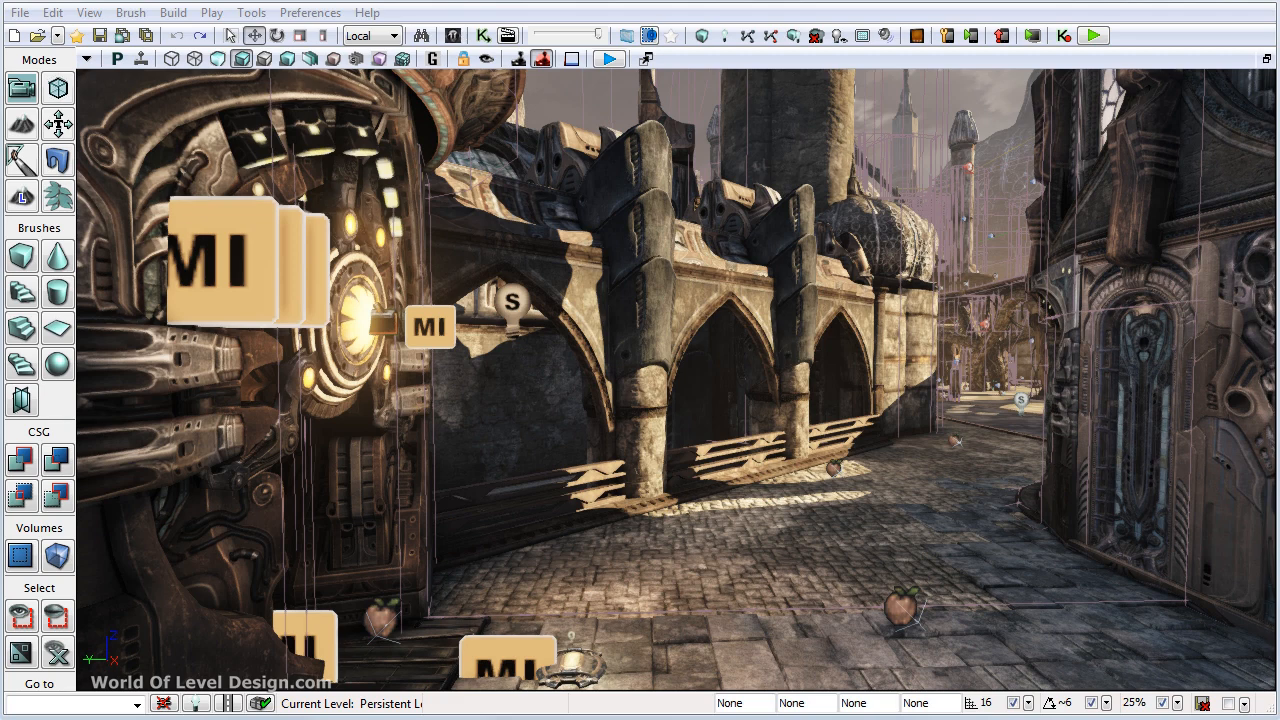
# Step: Select the arcade pillar and the pointed arch in the dark wall to examine them as separate static meshes
pyautogui.click(629, 311)
pyautogui.moveTo(744, 420); pyautogui.dragTo(744, 450, button='right')
pyautogui.scroll(-5, 474, 311)
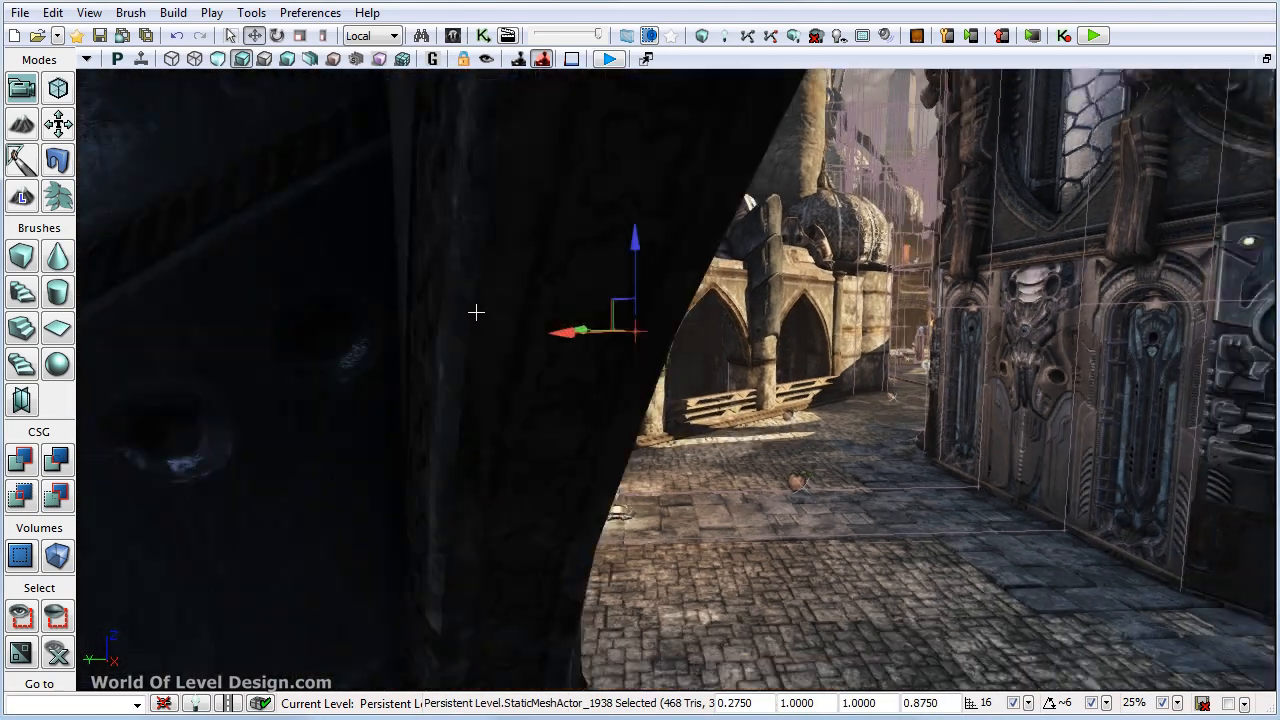
pyautogui.click(490, 305)
pyautogui.scroll(-5, 469, 309)
pyautogui.scroll(-5, 469, 309)
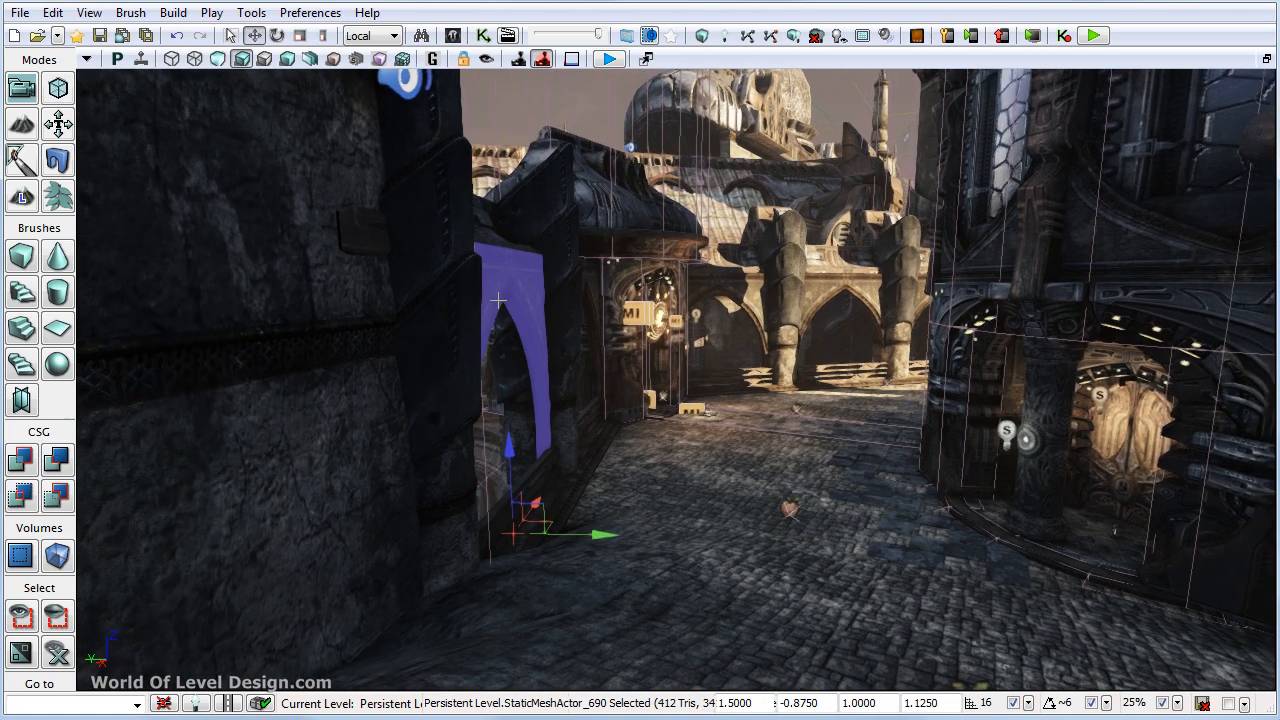
# Step: Select the trim, column and lower arch panel on the windowed building to examine how its facade is assembled
pyautogui.click(1072, 250)
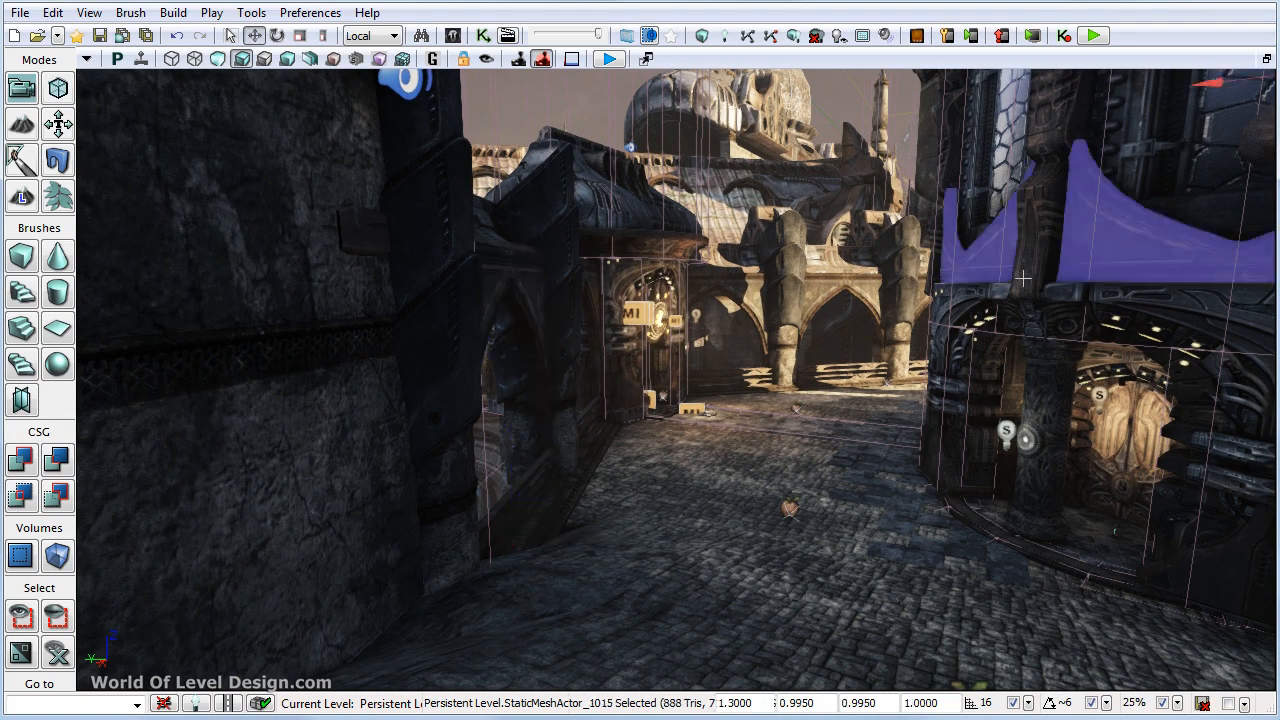
pyautogui.moveTo(1051, 249); pyautogui.dragTo(1111, 189, button='right')
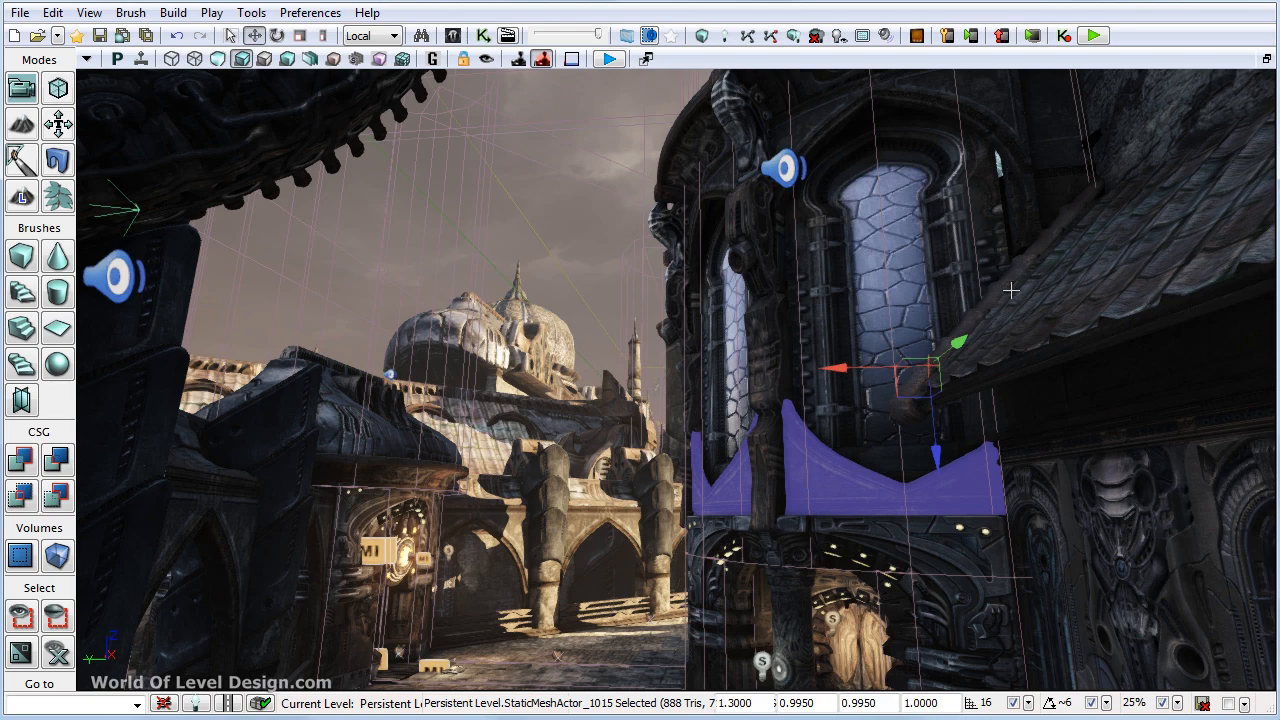
pyautogui.click(765, 365)
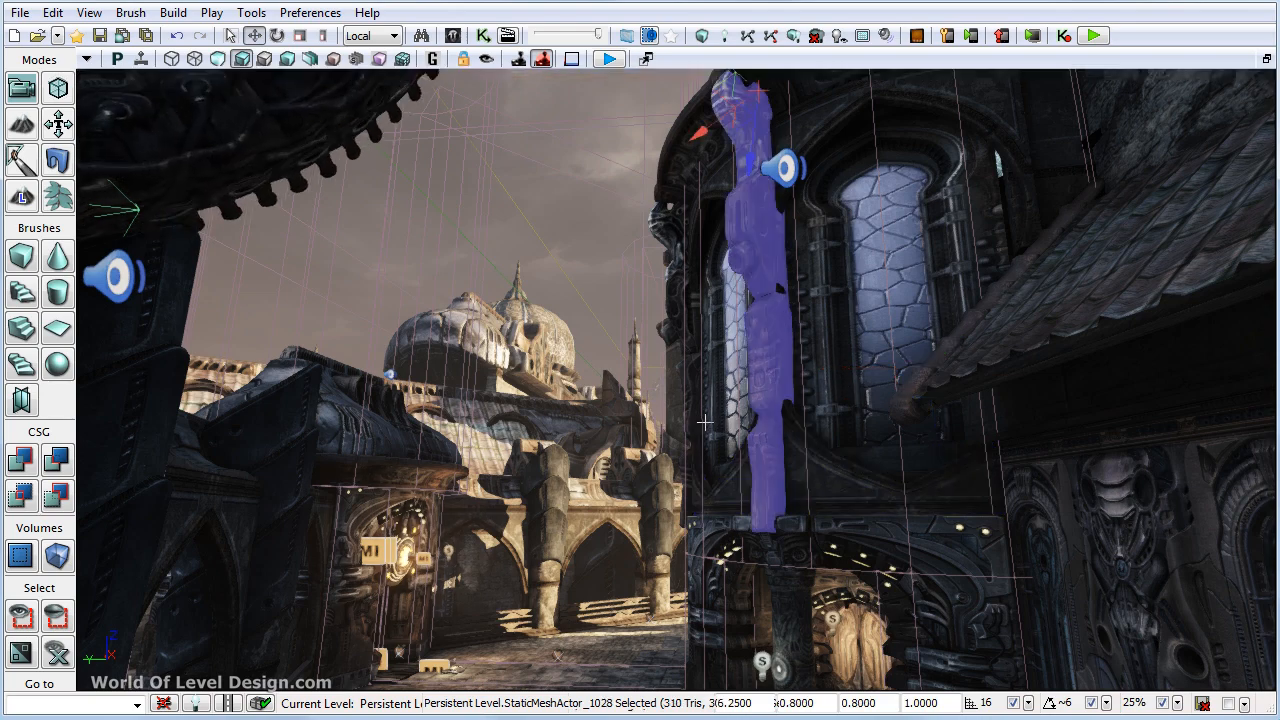
pyautogui.moveTo(705, 422); pyautogui.dragTo(724, 427, button='right')
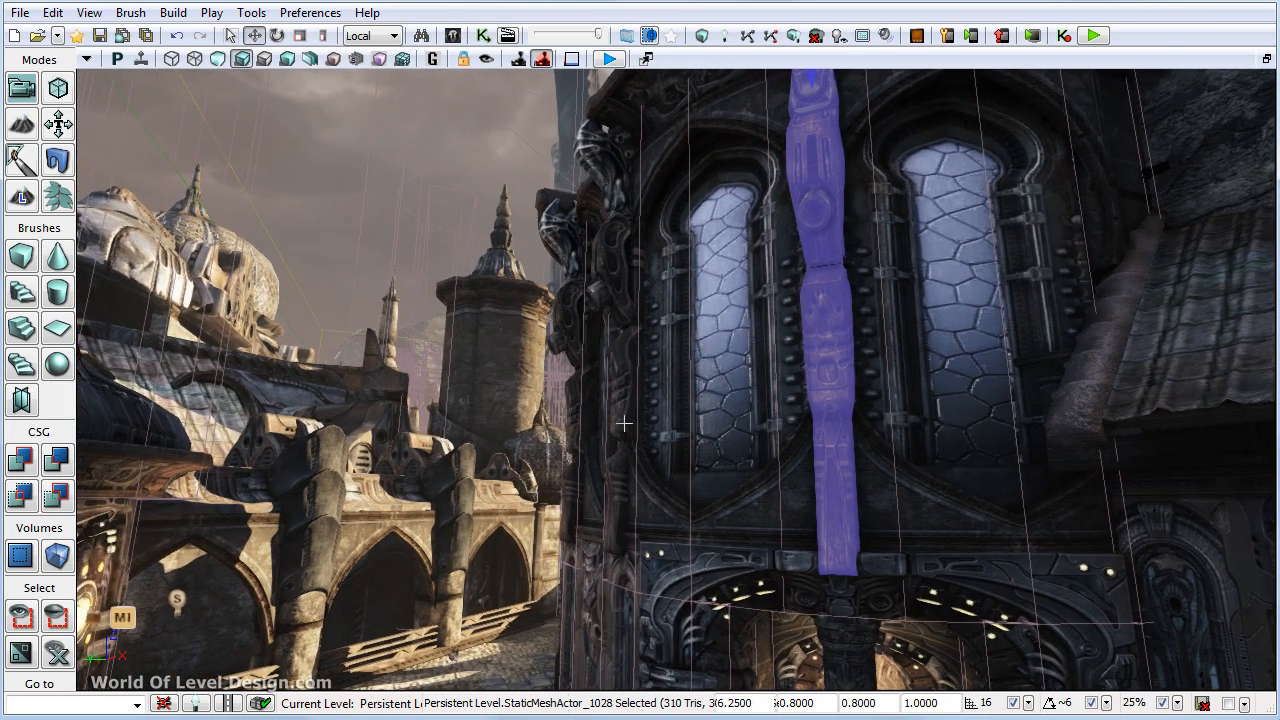
pyautogui.click(624, 423)
pyautogui.click(662, 503)
pyautogui.click(681, 589)
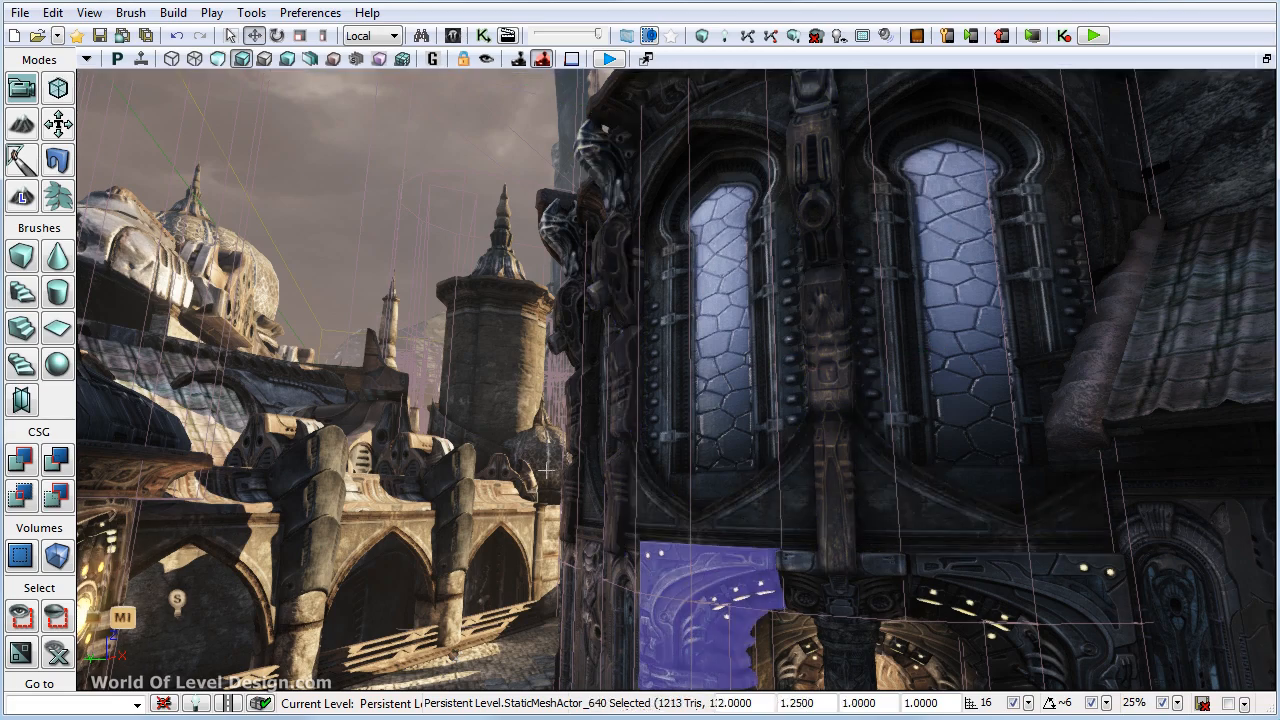
pyautogui.moveTo(546, 470); pyautogui.dragTo(561, 463, button='right')
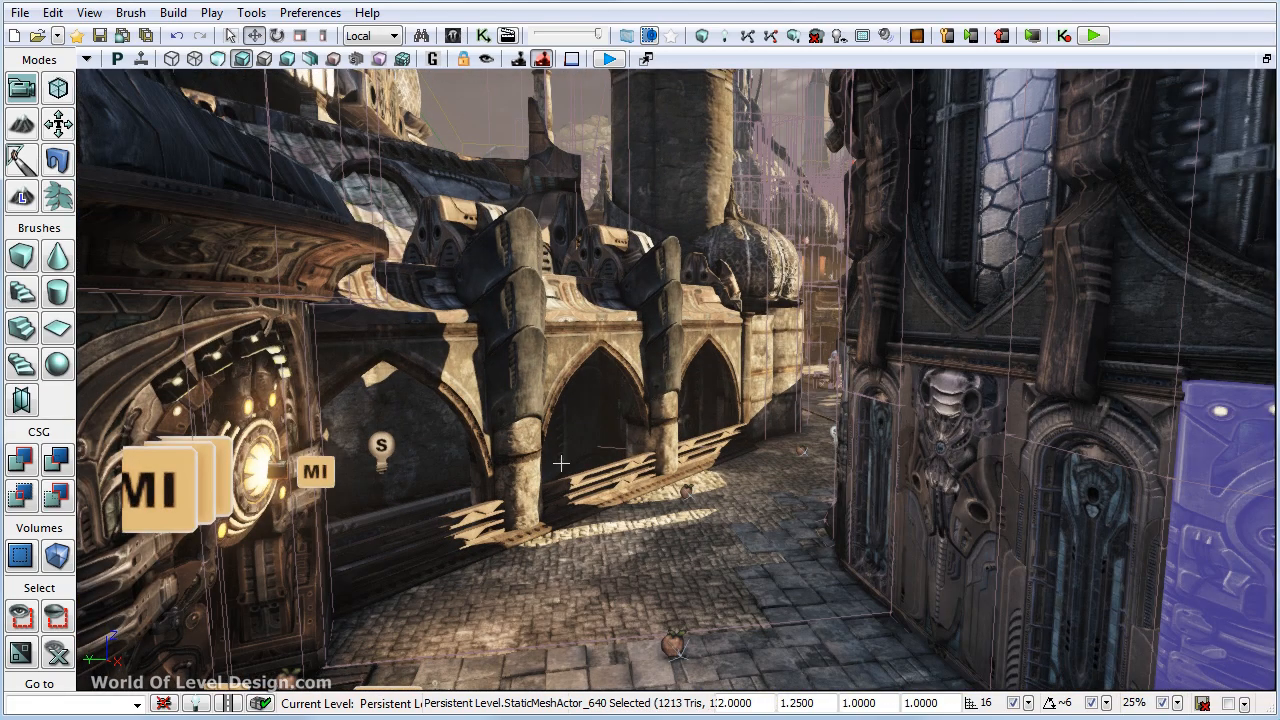
# Step: Hide the static meshes and the BlockingVolume outlines in the perspective view and inspect the level's BSP geometry
pyautogui.hotkey('alt', 'w')
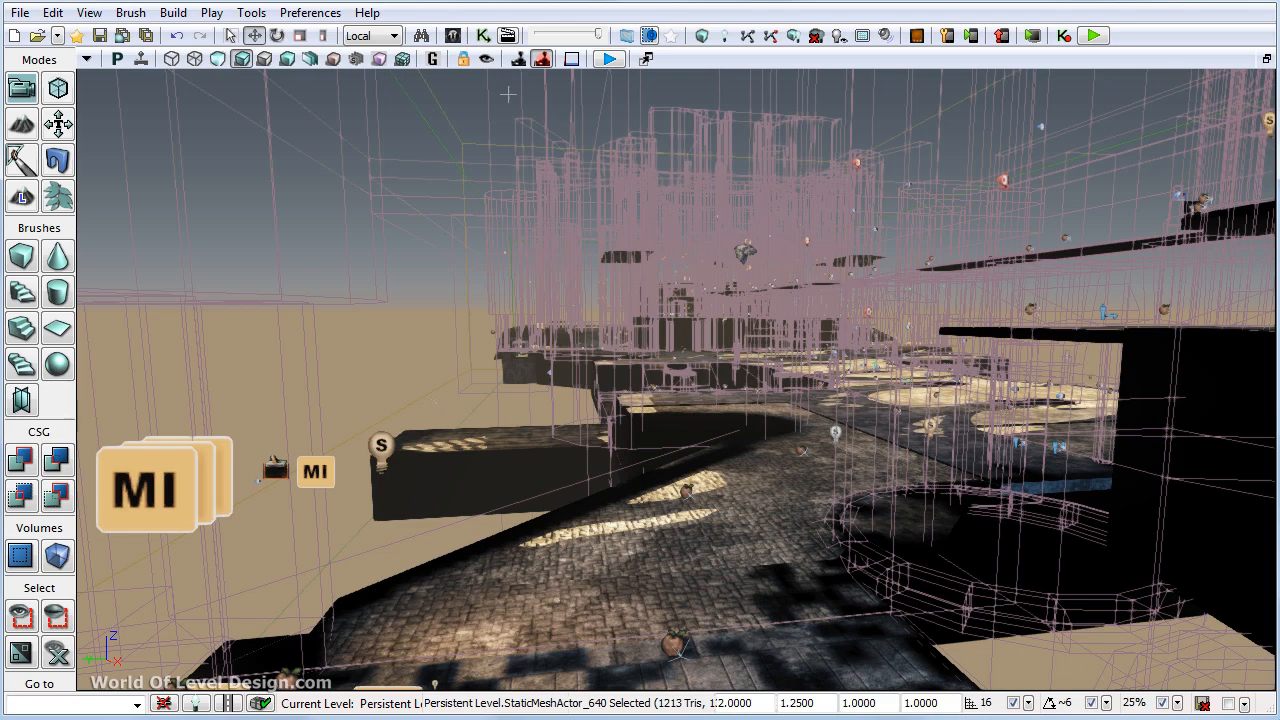
pyautogui.click(88, 61)
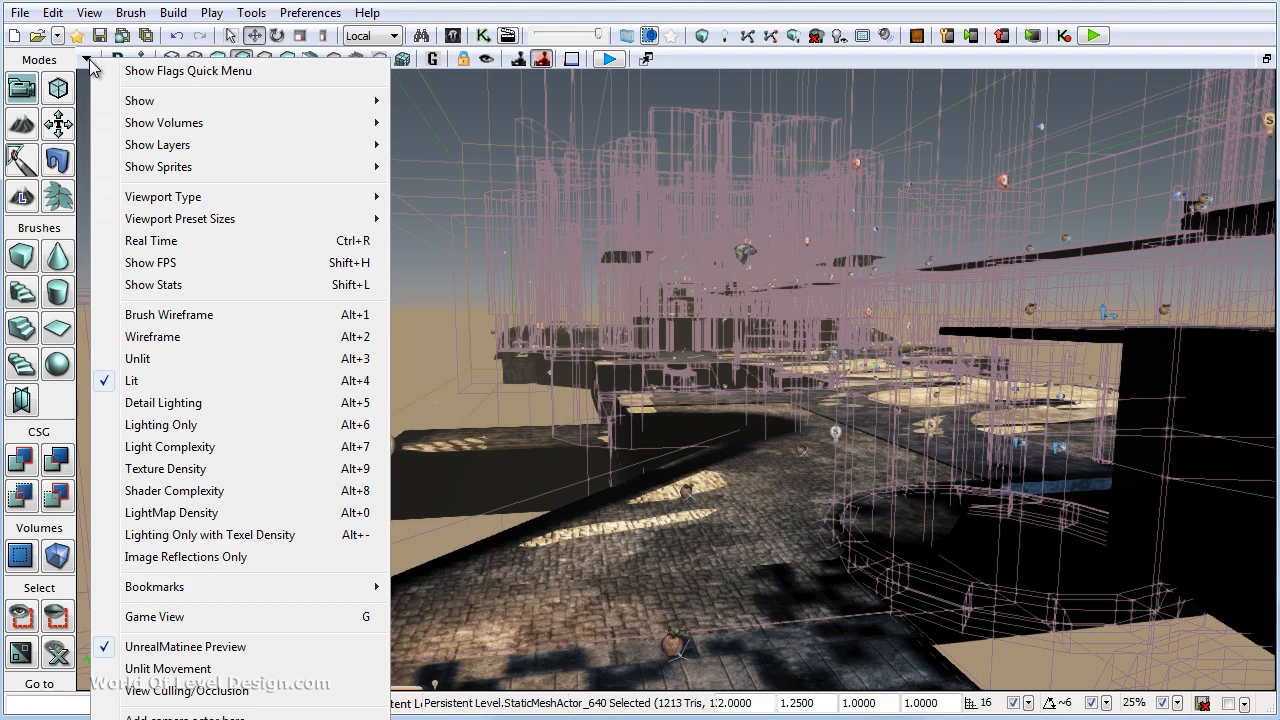
pyautogui.moveTo(115, 128)
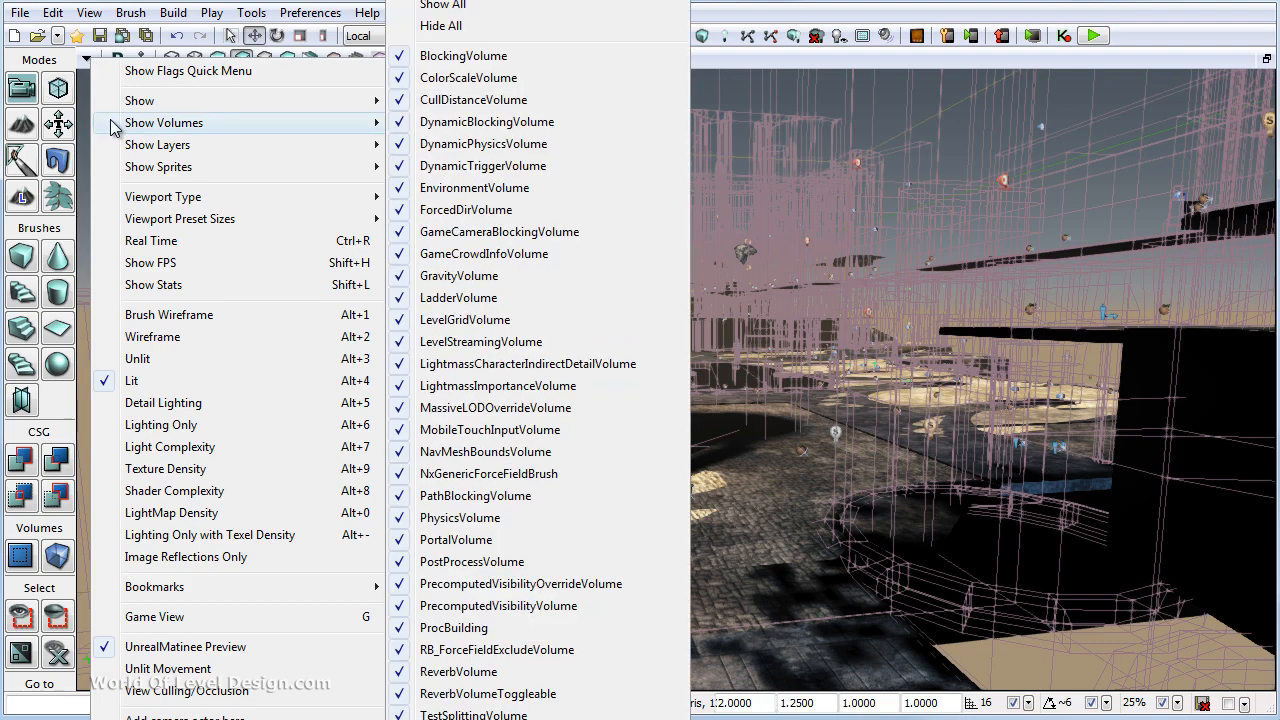
pyautogui.click(455, 56)
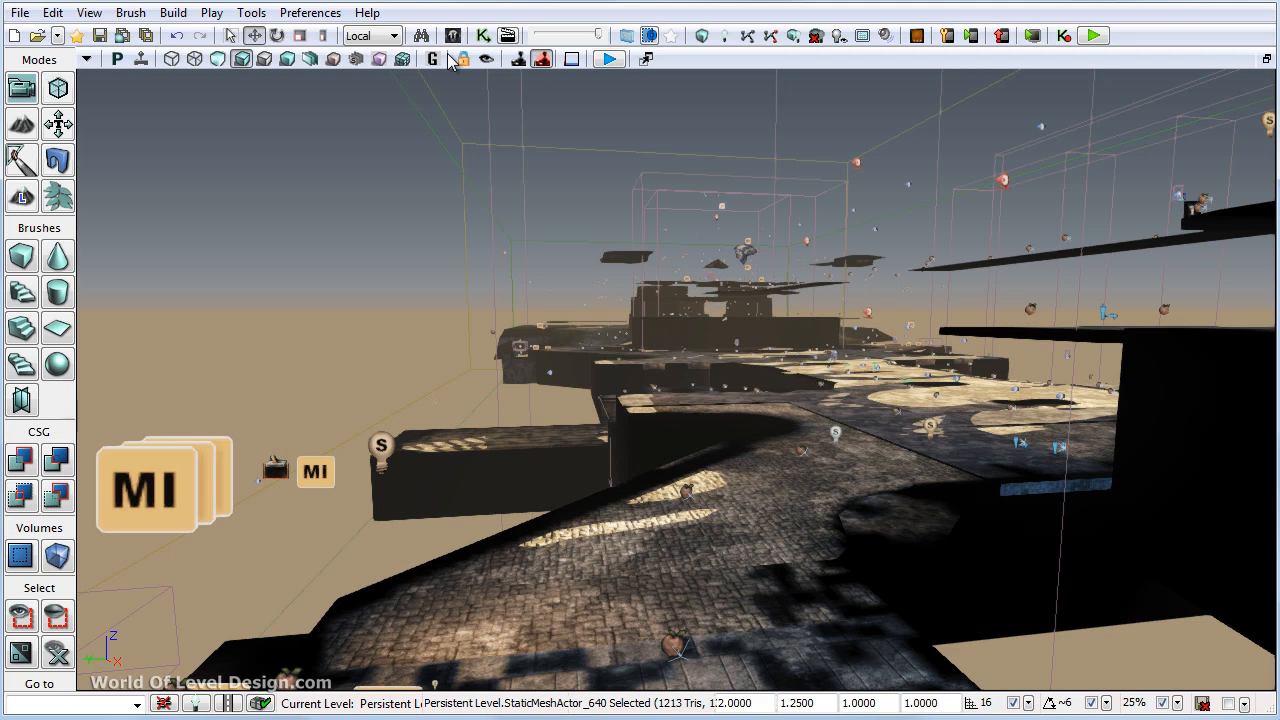
pyautogui.moveTo(476, 151); pyautogui.dragTo(574, 177, button='right')
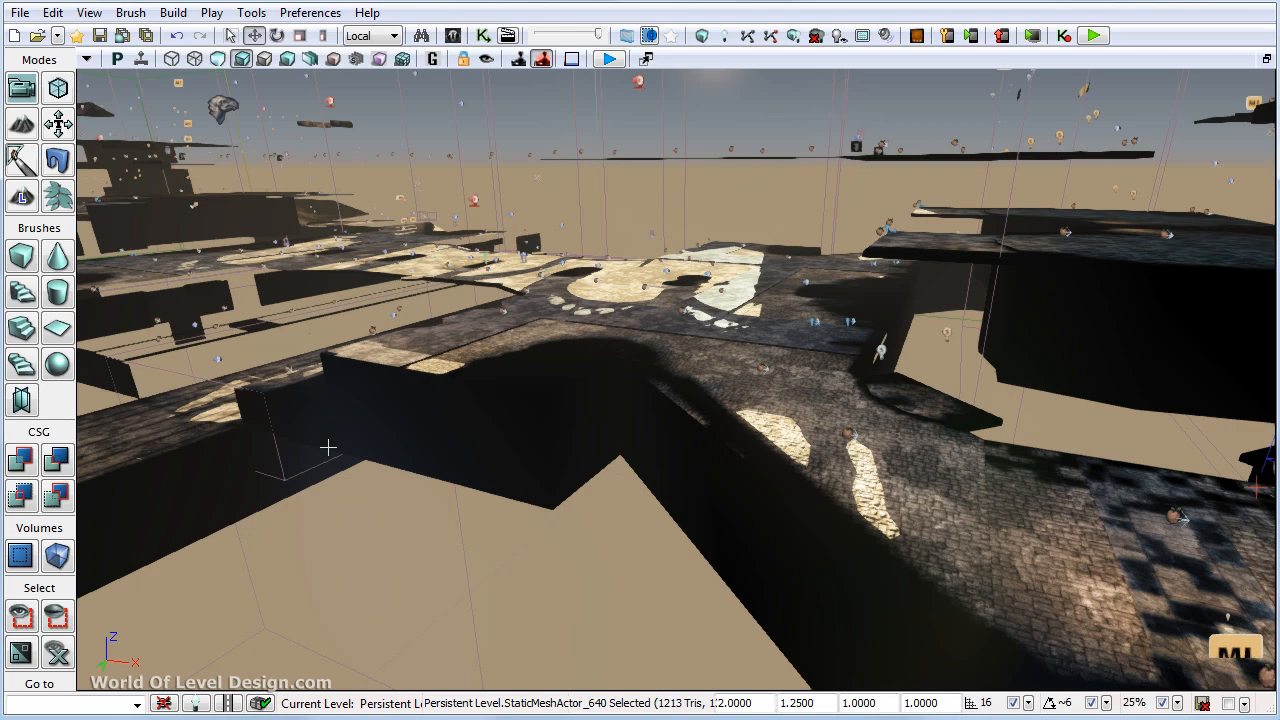
# Step: Toggle the static meshes on and off around the Necropolis courtyard to compare the finished level with its bare BSP geometry
pyautogui.moveTo(463, 319); pyautogui.dragTo(424, 296, button='right')
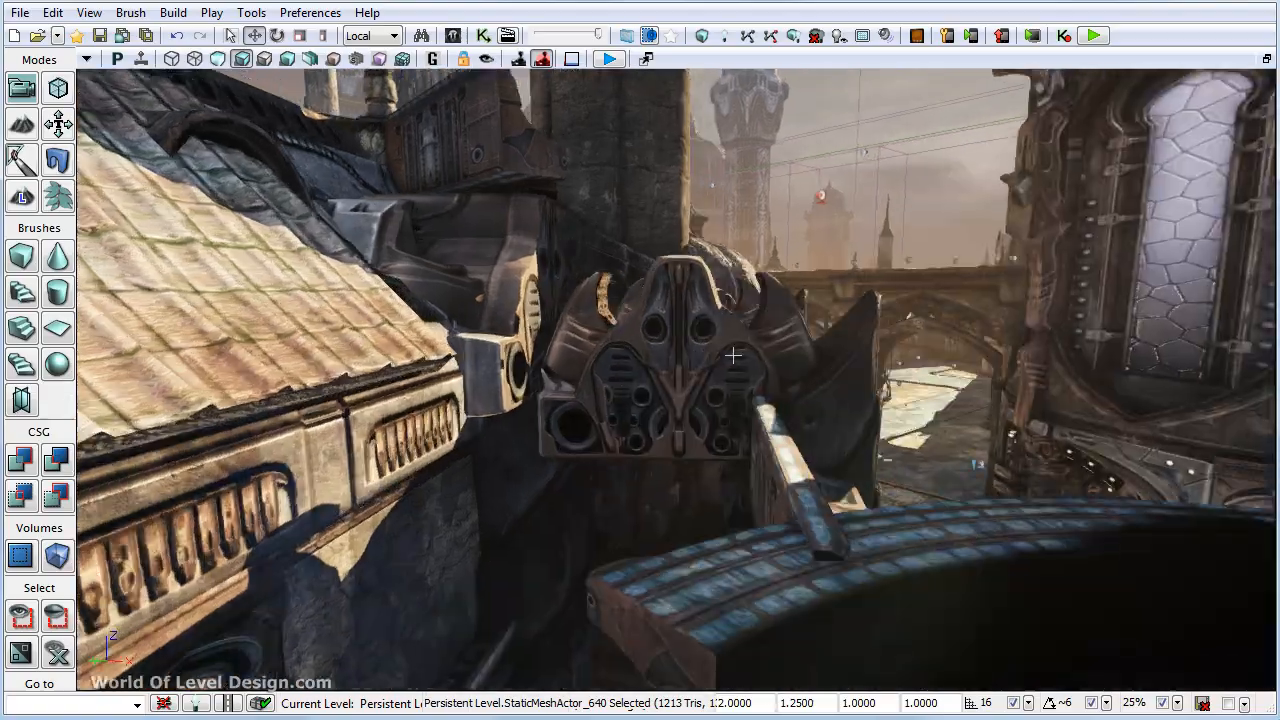
pyautogui.moveTo(733, 355); pyautogui.dragTo(658, 354, button='right')
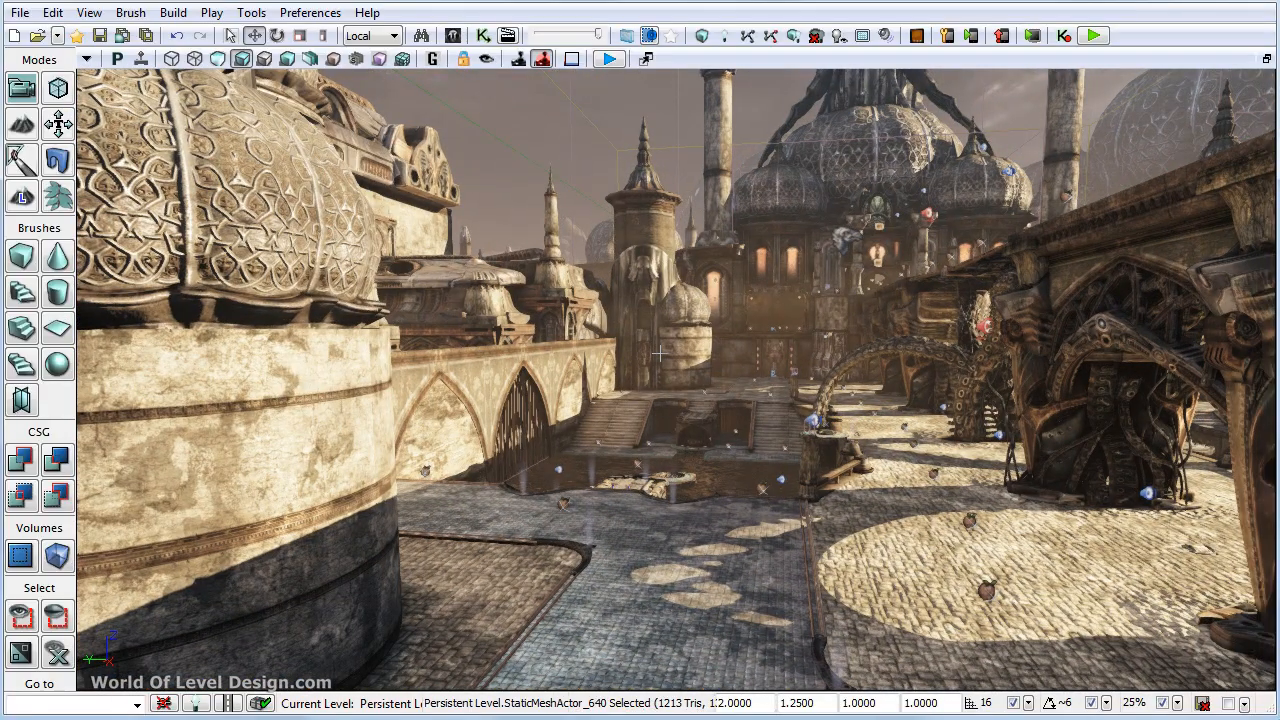
pyautogui.press('w')
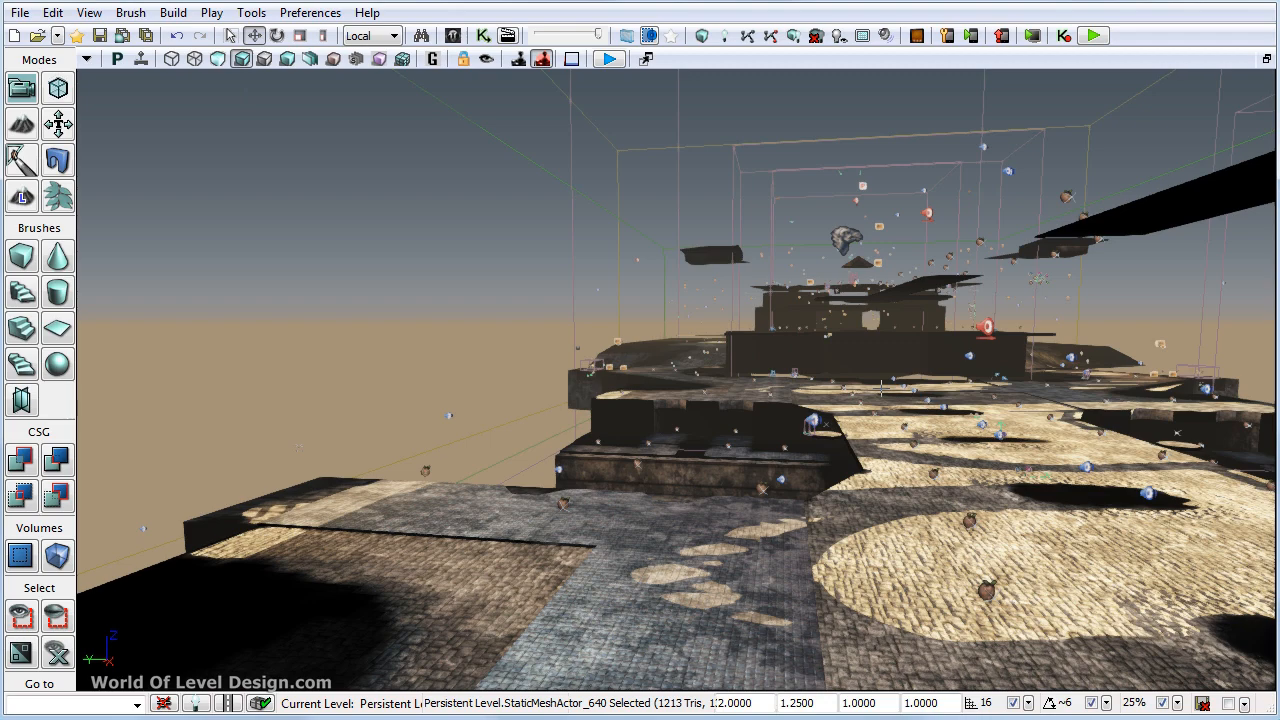
pyautogui.press('w')
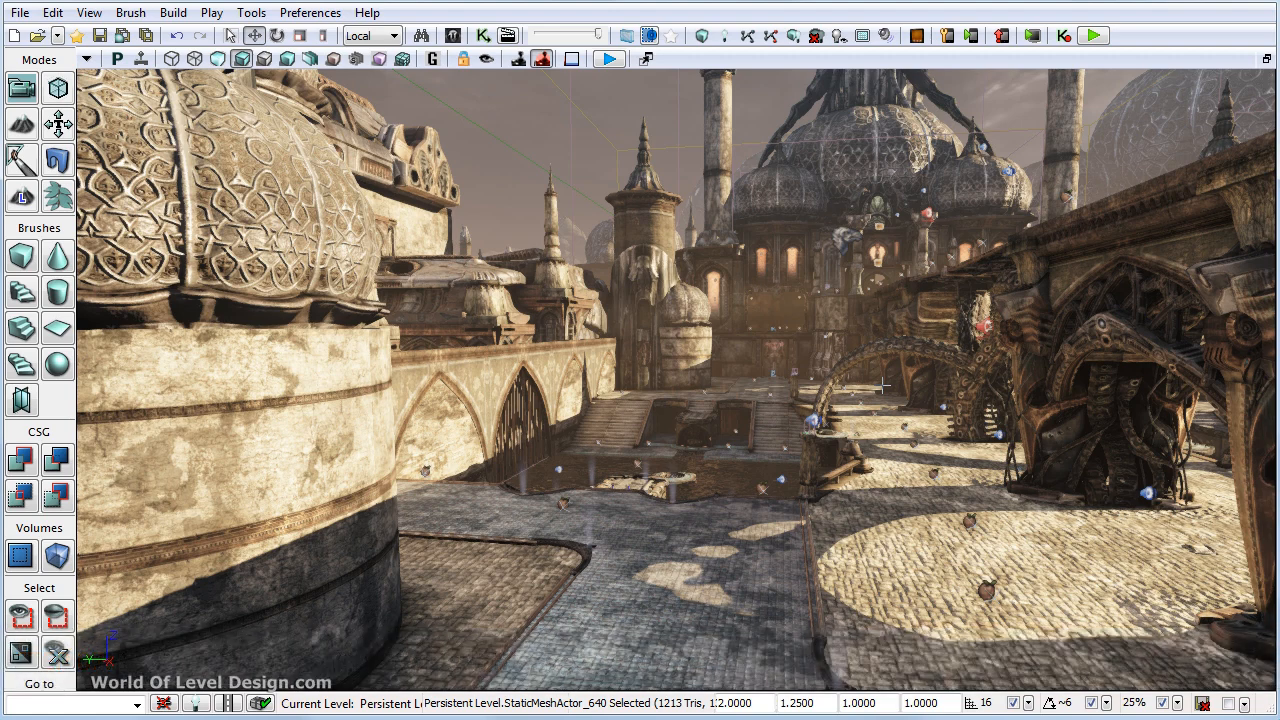
# Step: Open the Content Browser, filter all assets to Static Meshes and browse the available meshes
pyautogui.click(453, 36)
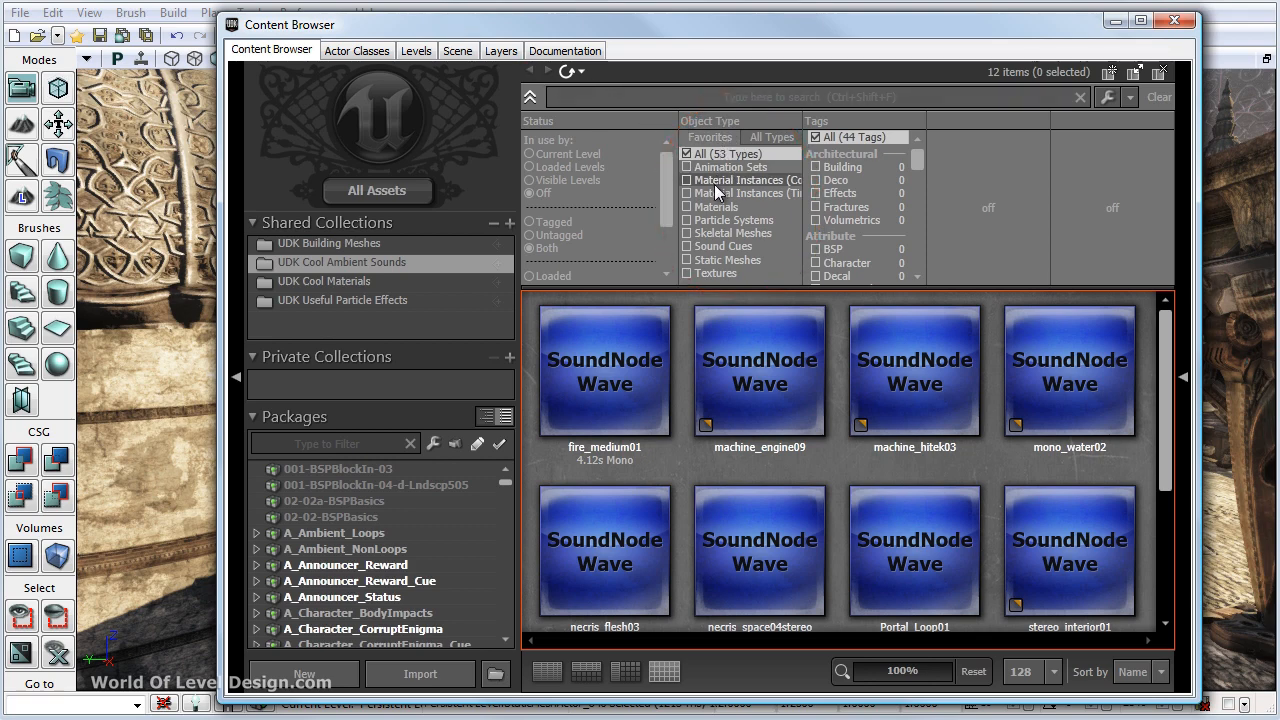
pyautogui.click(686, 260)
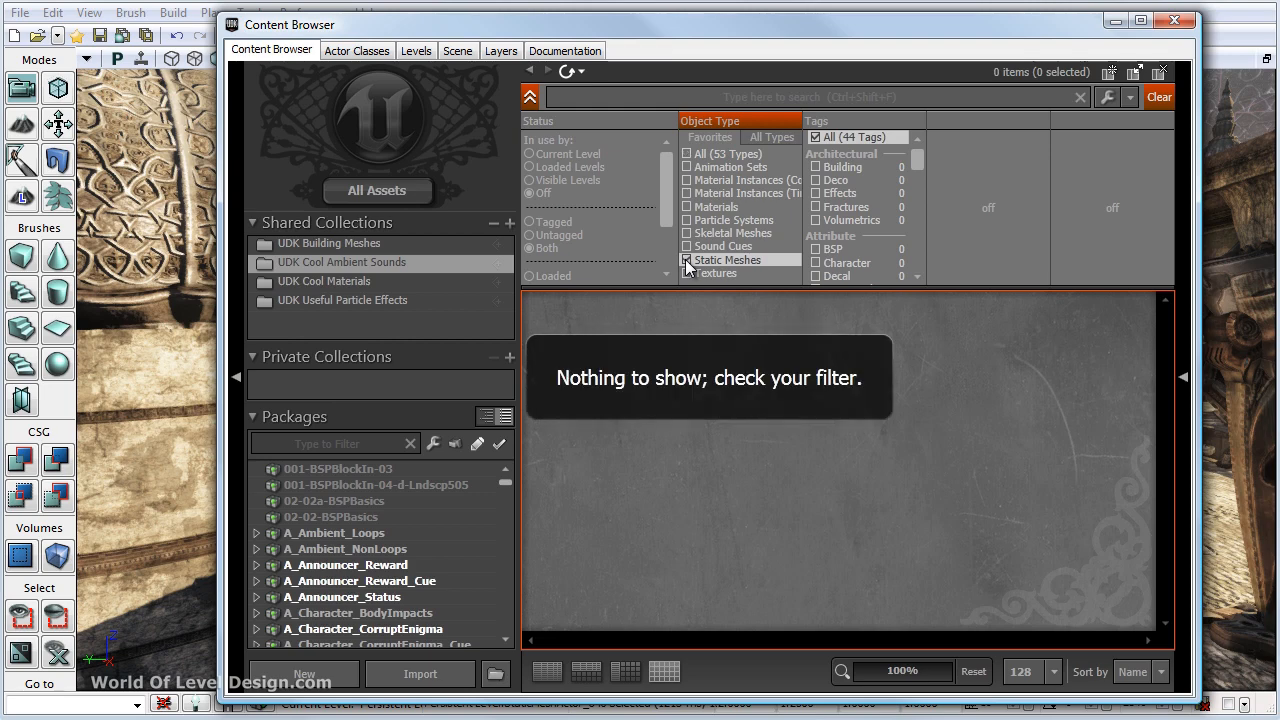
pyautogui.click(357, 197)
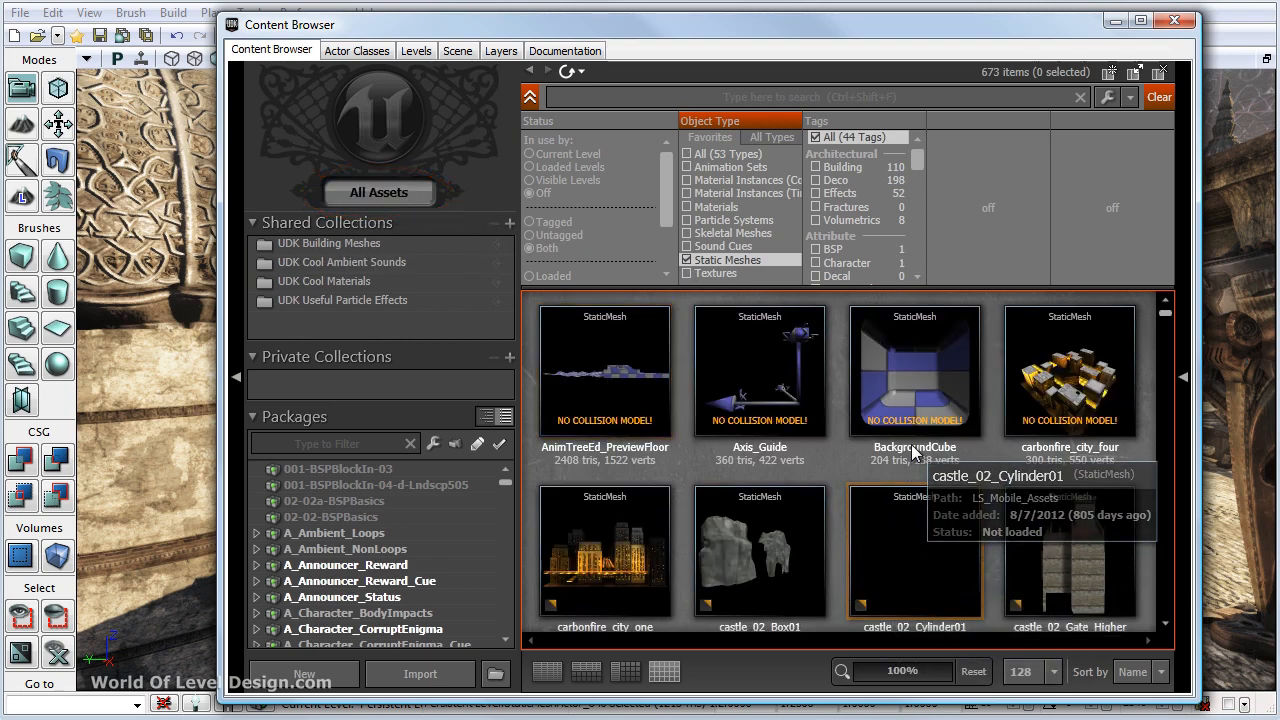
pyautogui.click(912, 420)
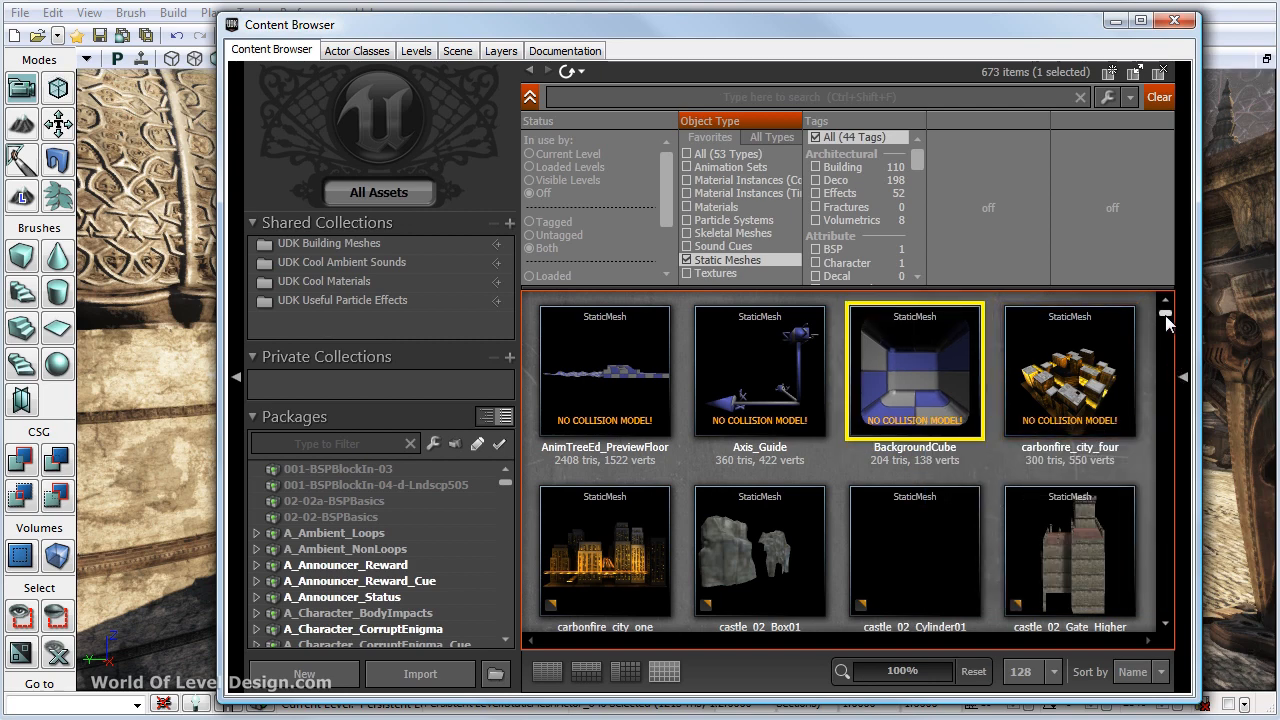
pyautogui.moveTo(1165, 315); pyautogui.dragTo(1165, 465)
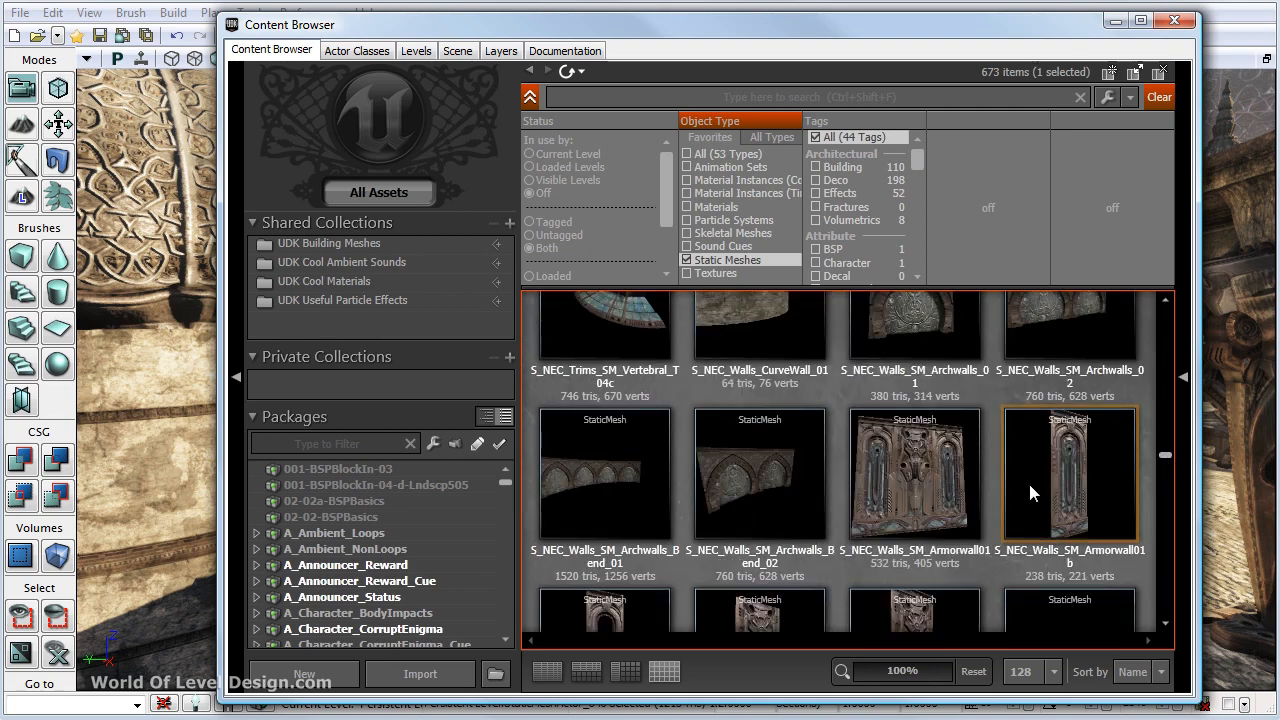
pyautogui.scroll(-4, 1031, 480)
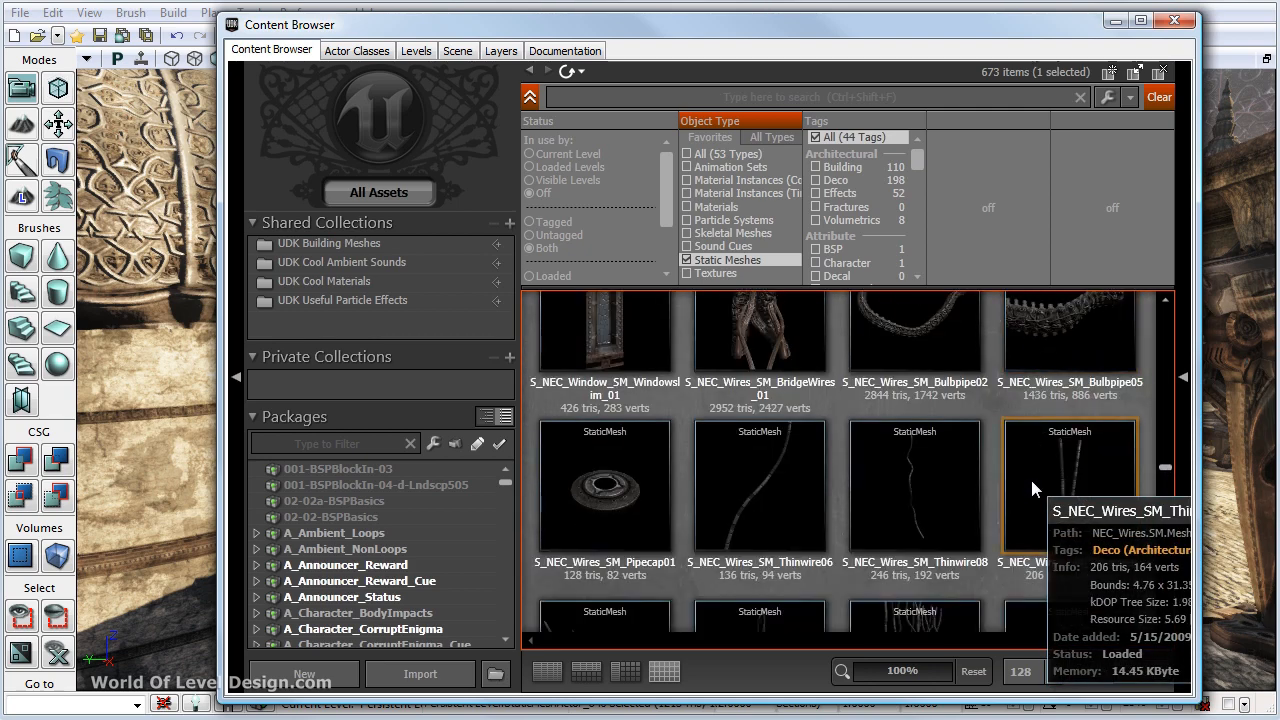
# Step: Add Textures and Materials to the object type filter and look through the listed assets
pyautogui.click(708, 274)
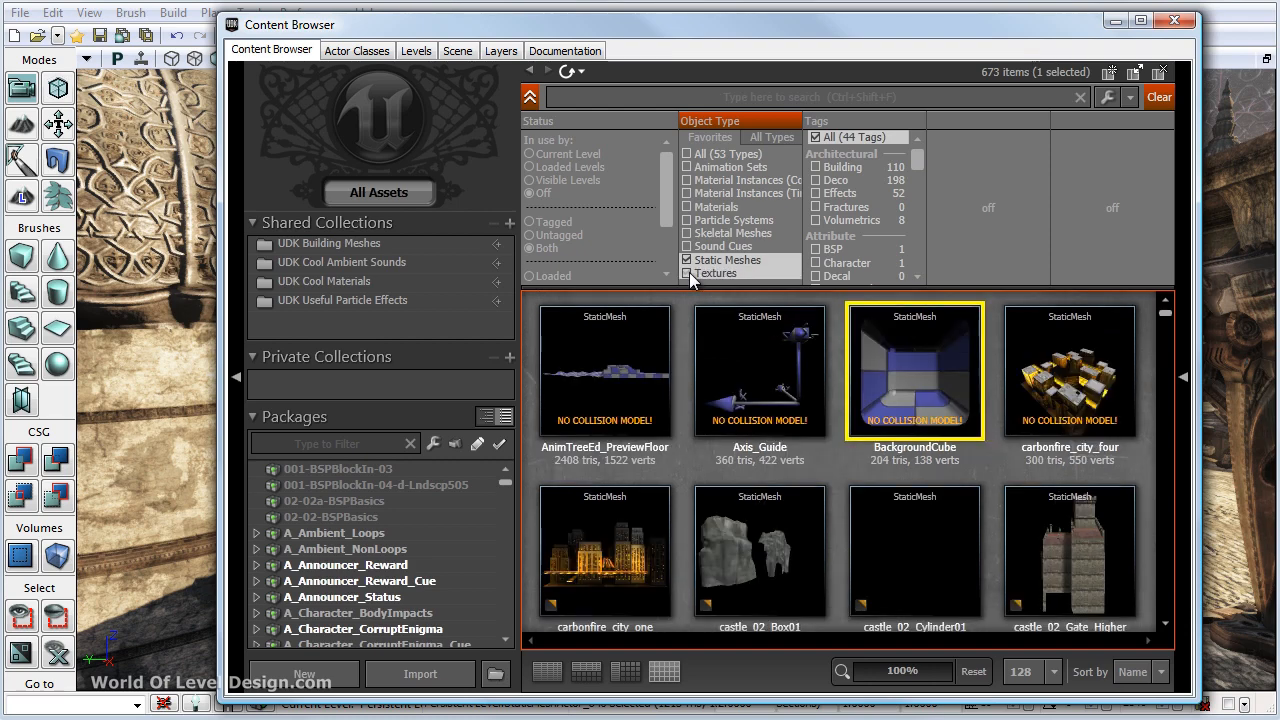
pyautogui.scroll(-4, 1047, 340)
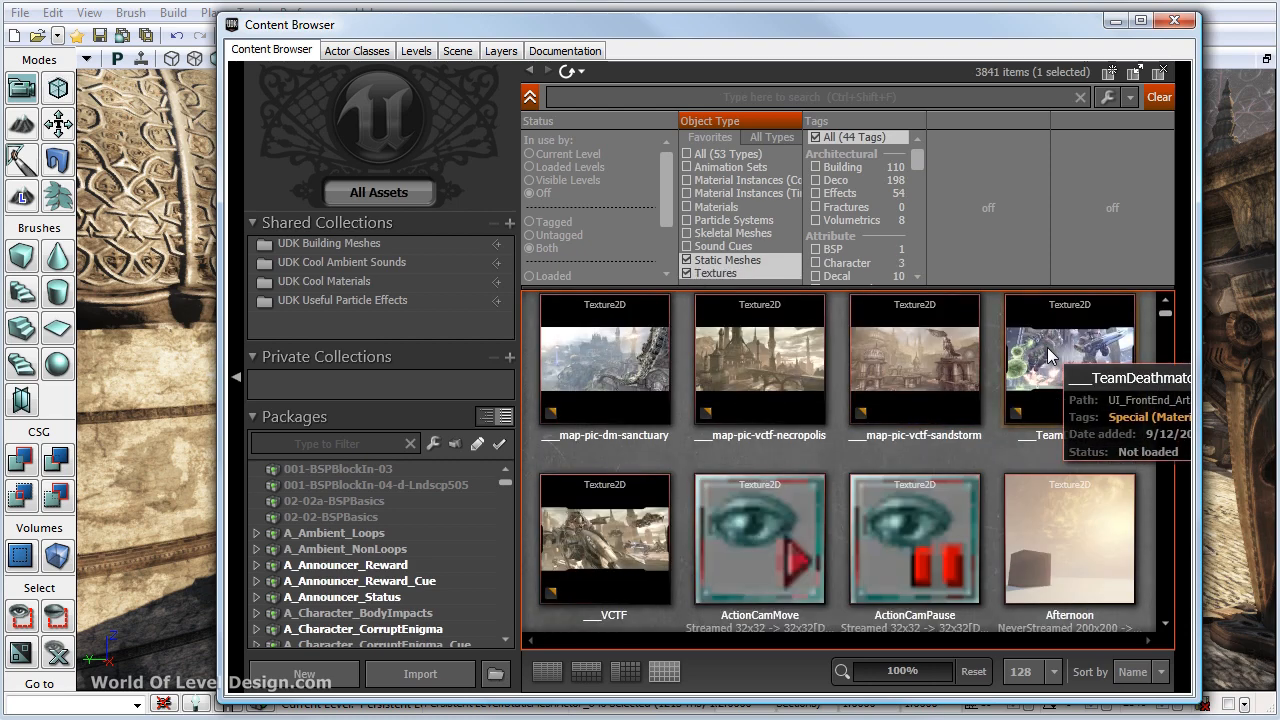
pyautogui.click(736, 208)
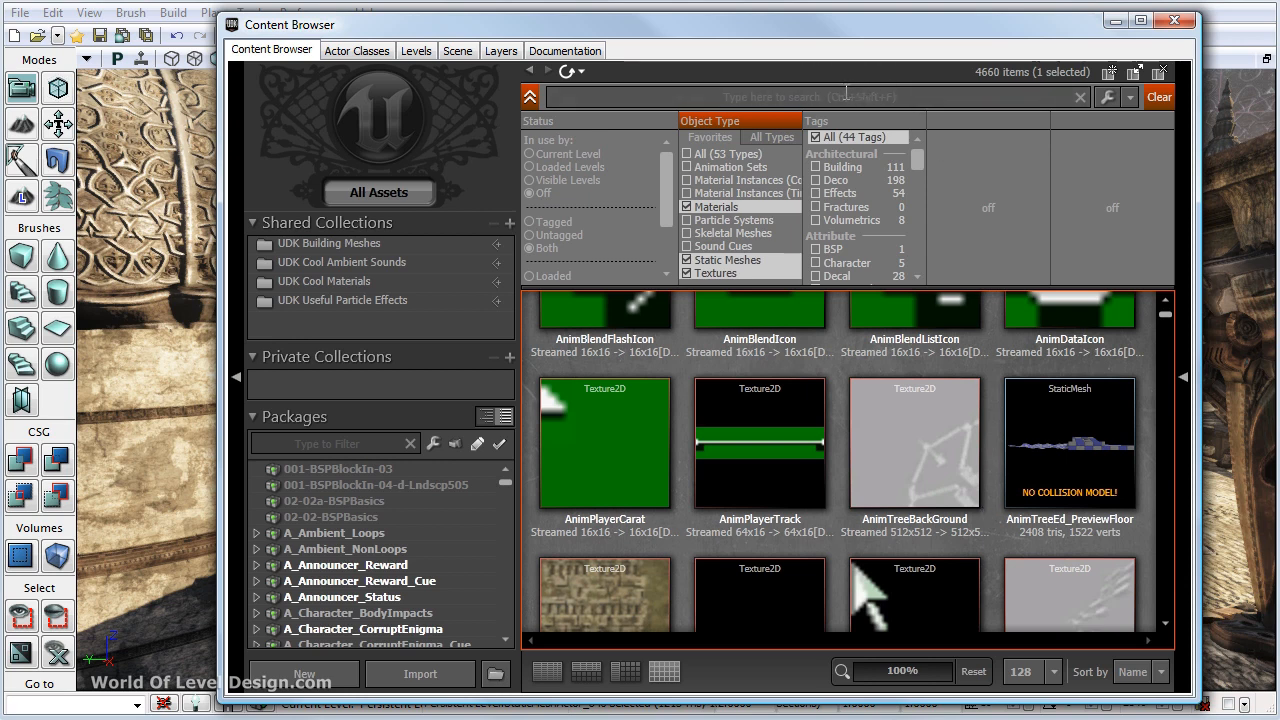
# Step: Search the filtered assets for "wall" and browse the matching materials, textures and static meshes
pyautogui.click(629, 99)
pyautogui.write('wall')
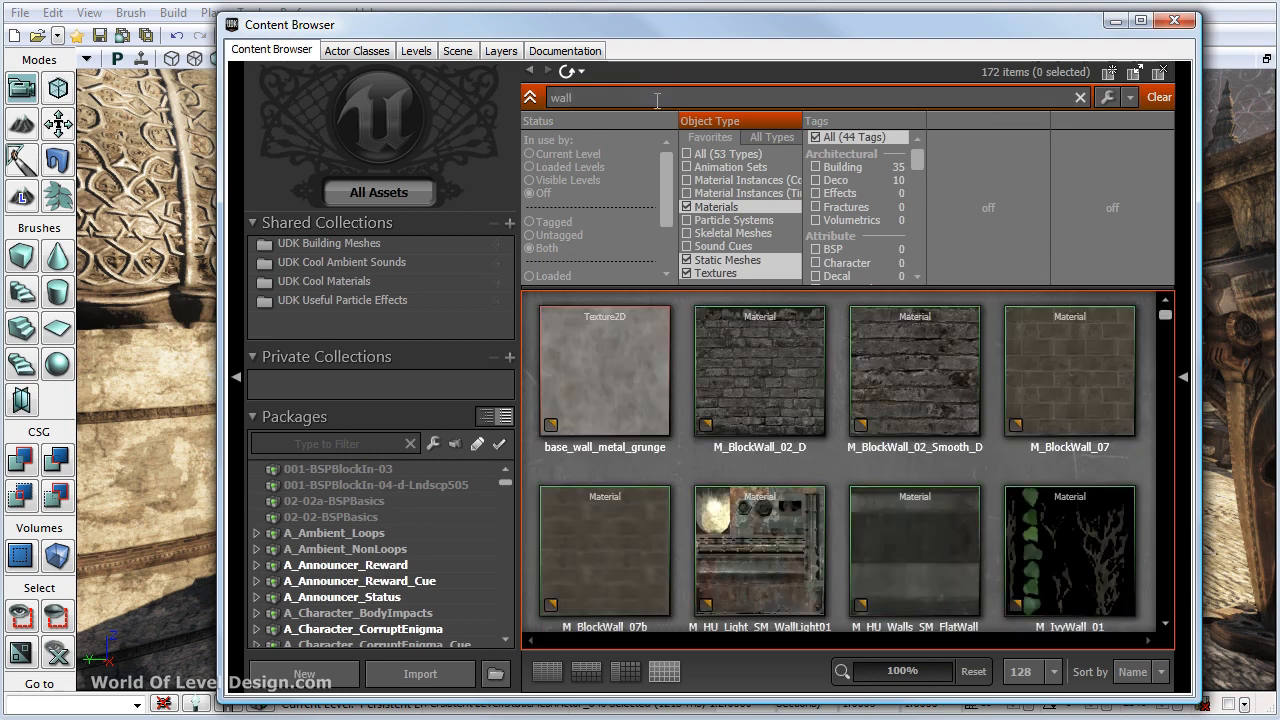
pyautogui.click(771, 353)
pyautogui.scroll(-11, 771, 353)
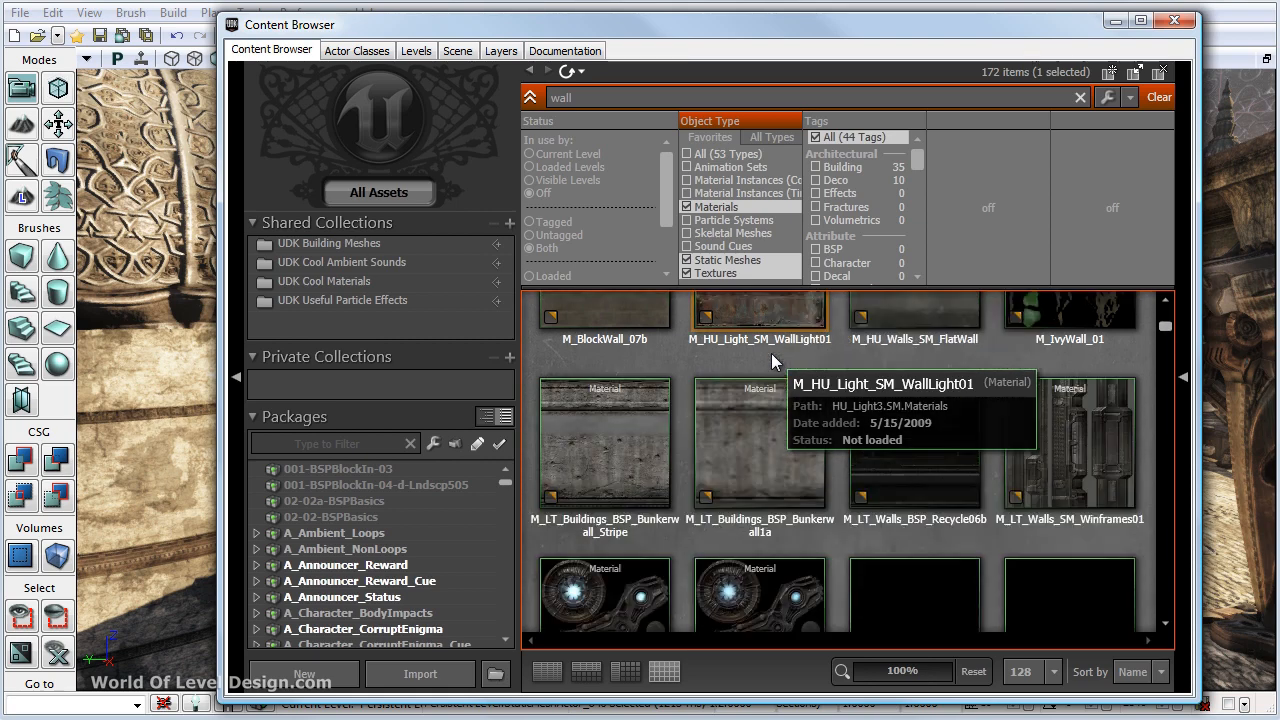
pyautogui.scroll(-5, 955, 405)
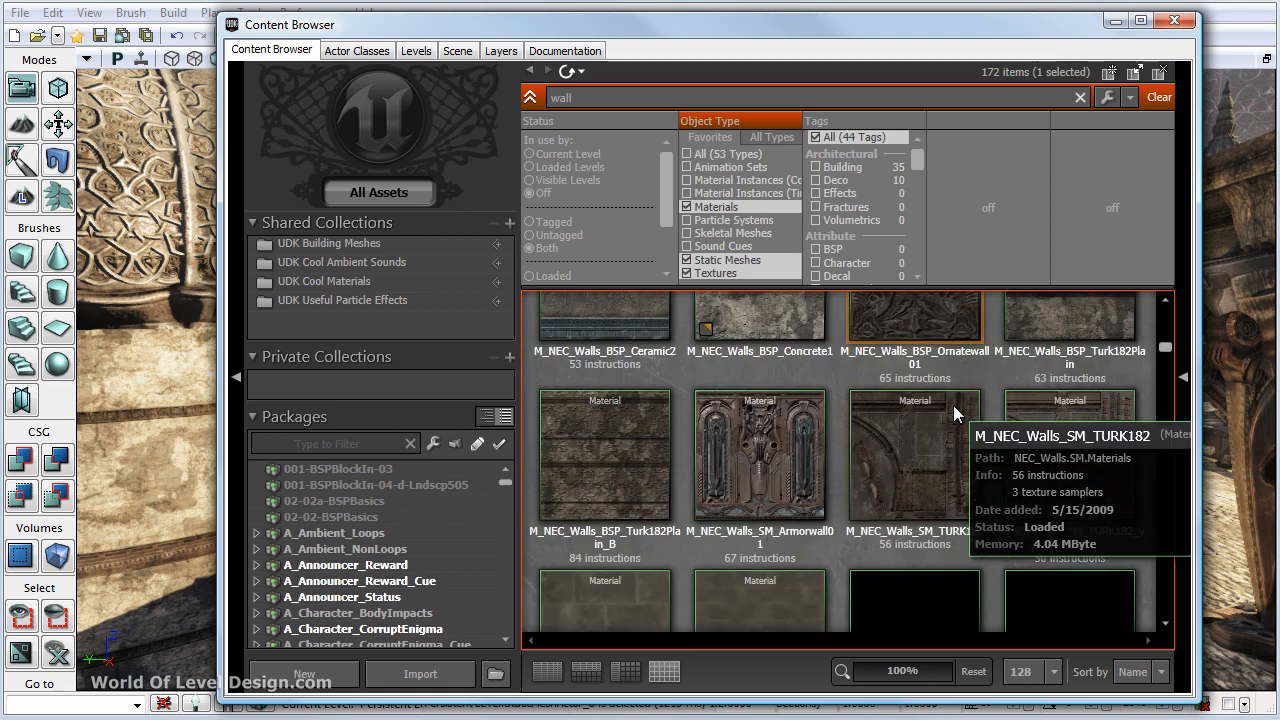
pyautogui.scroll(-5, 953, 405)
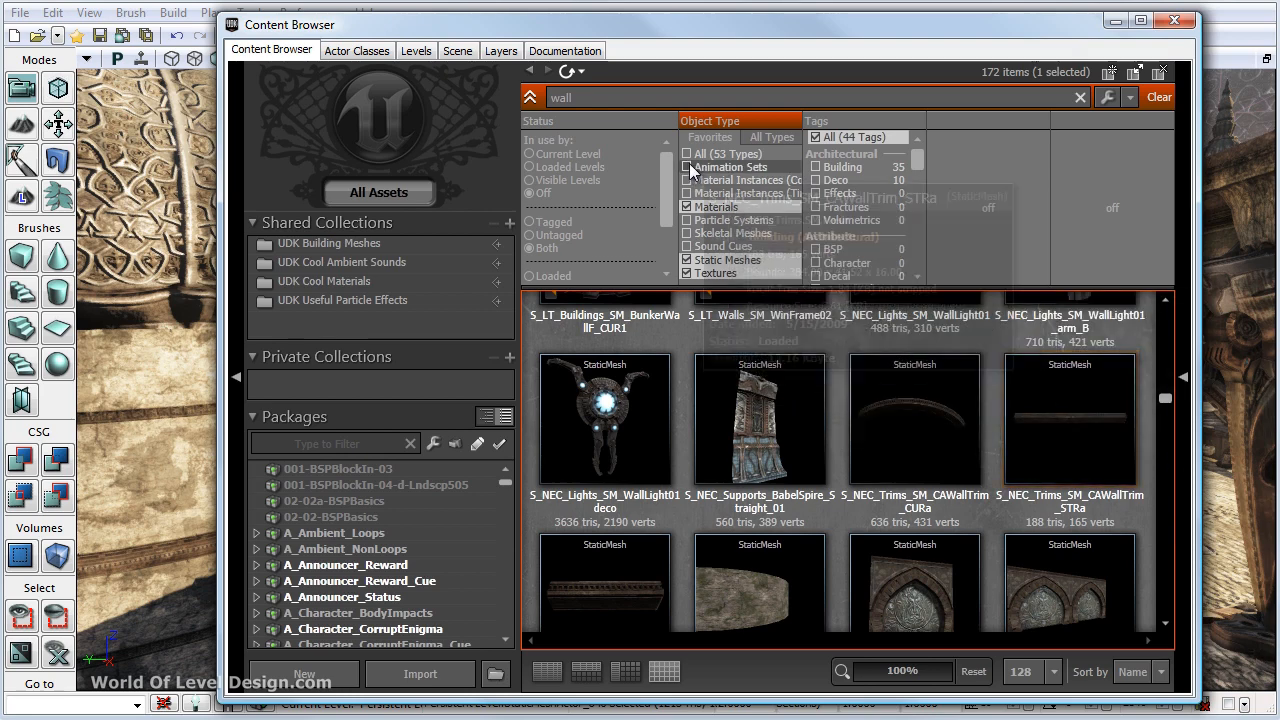
# Step: Reset the object type filter to All, clear the search and close the Content Browser
pyautogui.click(687, 155)
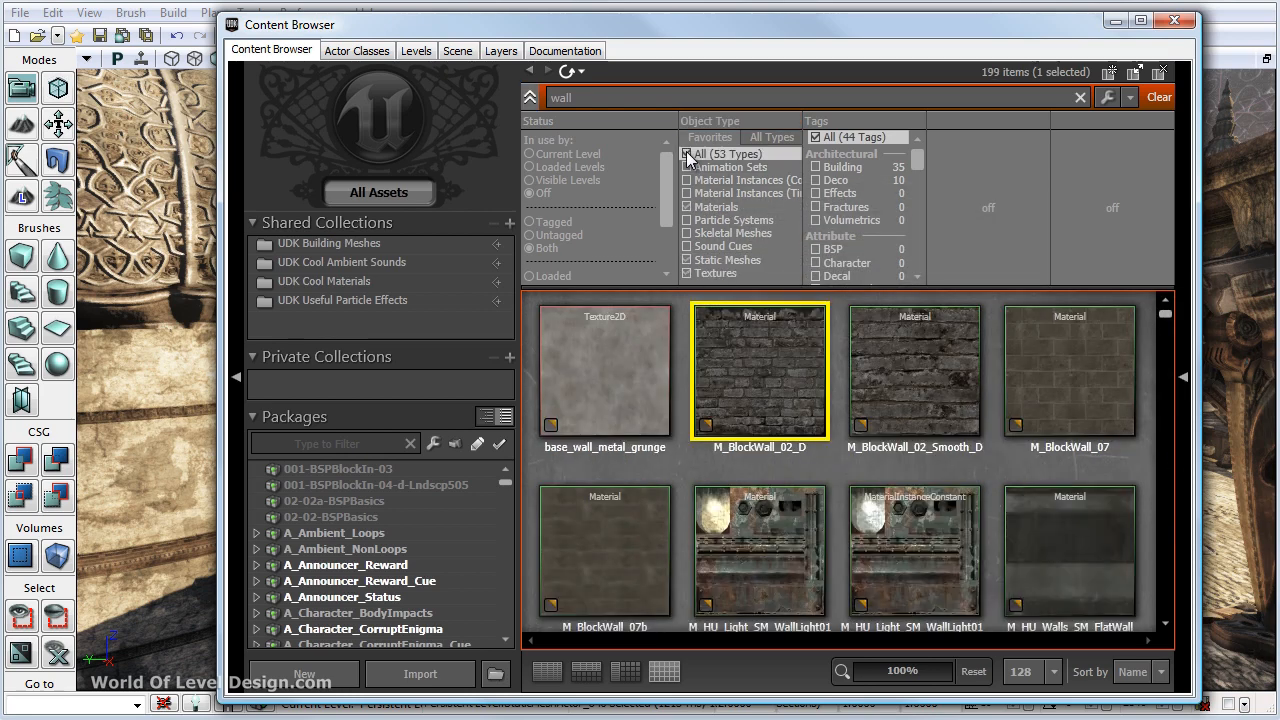
pyautogui.click(1164, 98)
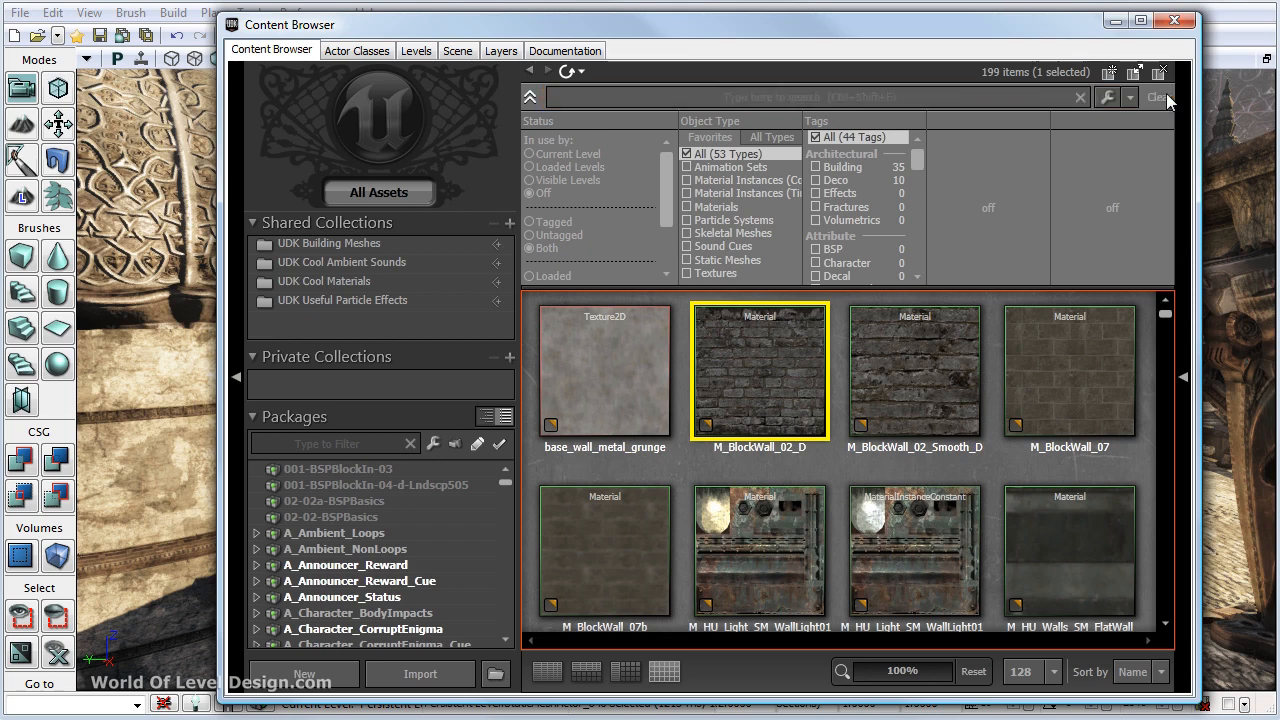
pyautogui.click(1174, 20)
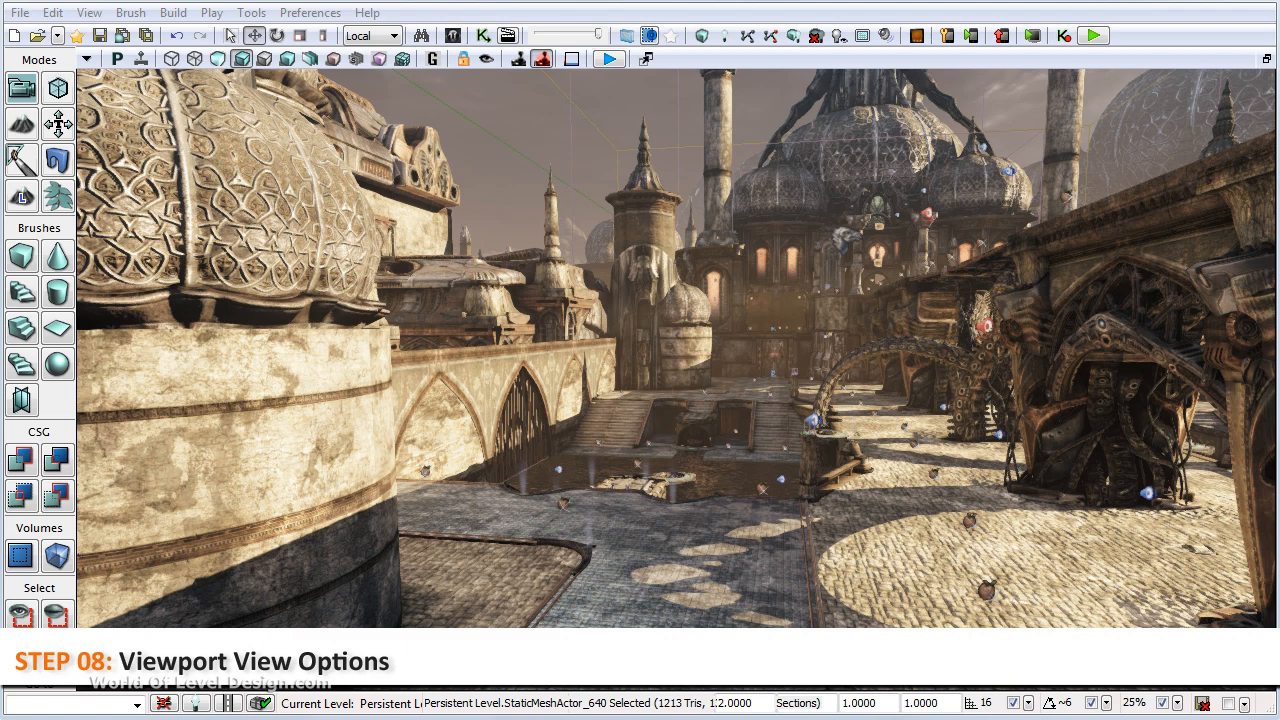
# Step: Preview the perspective view in Wireframe, Unlit, Lit, Detail Lighting and Lighting Only modes
pyautogui.click(195, 59)
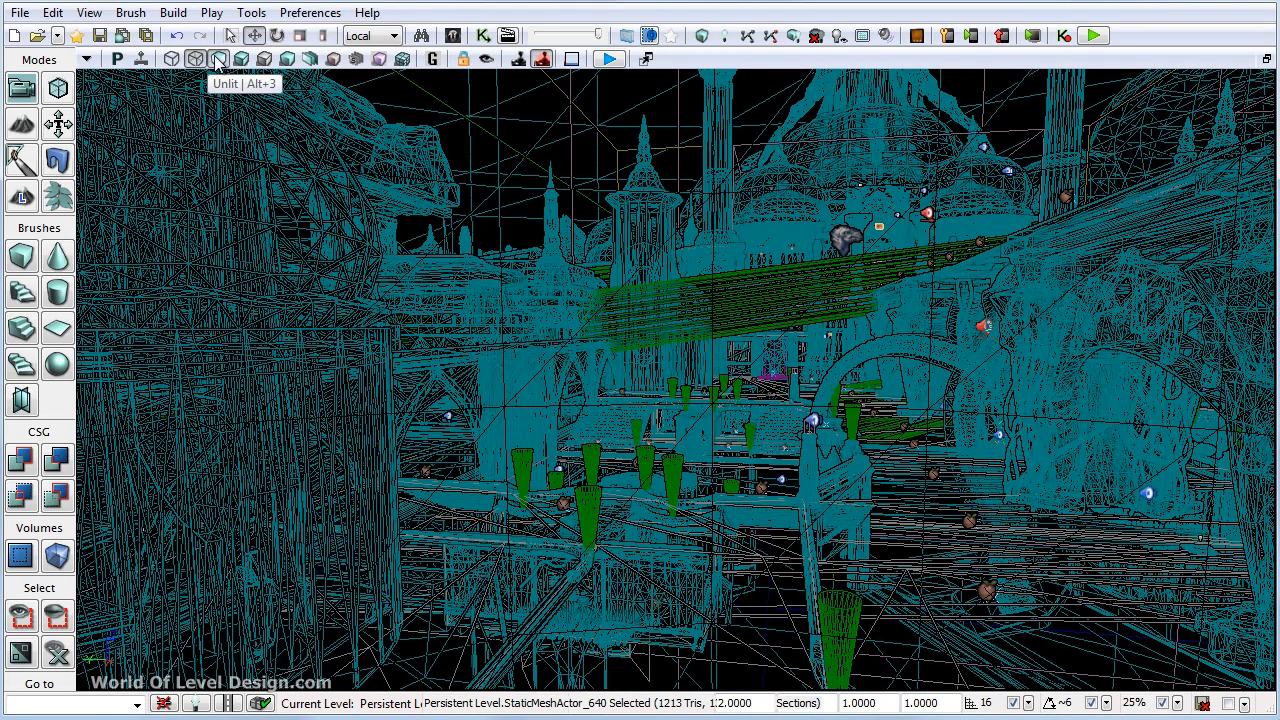
pyautogui.click(218, 60)
pyautogui.click(240, 60)
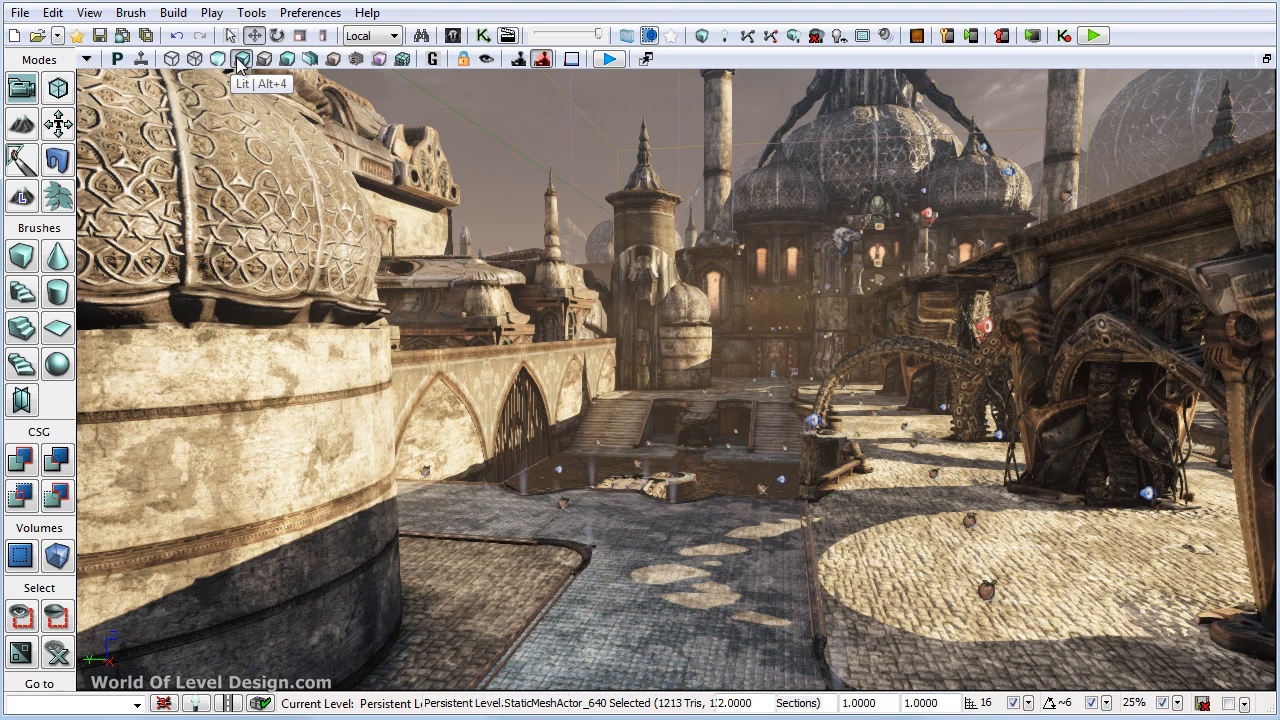
pyautogui.click(264, 59)
pyautogui.click(287, 59)
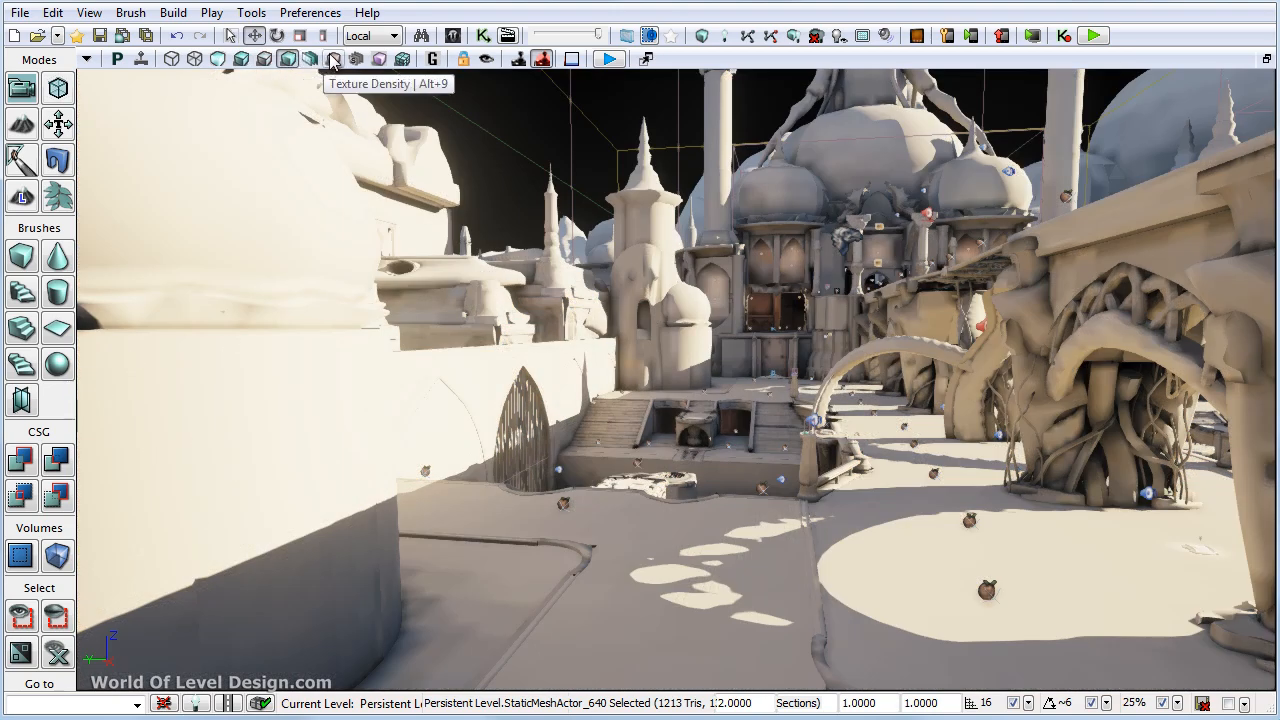
pyautogui.click(401, 59)
# Step: Examine the Unlit, Detail Lighting, Light Complexity and Texture Density view modes and return the perspective view to Lit
pyautogui.click(219, 59)
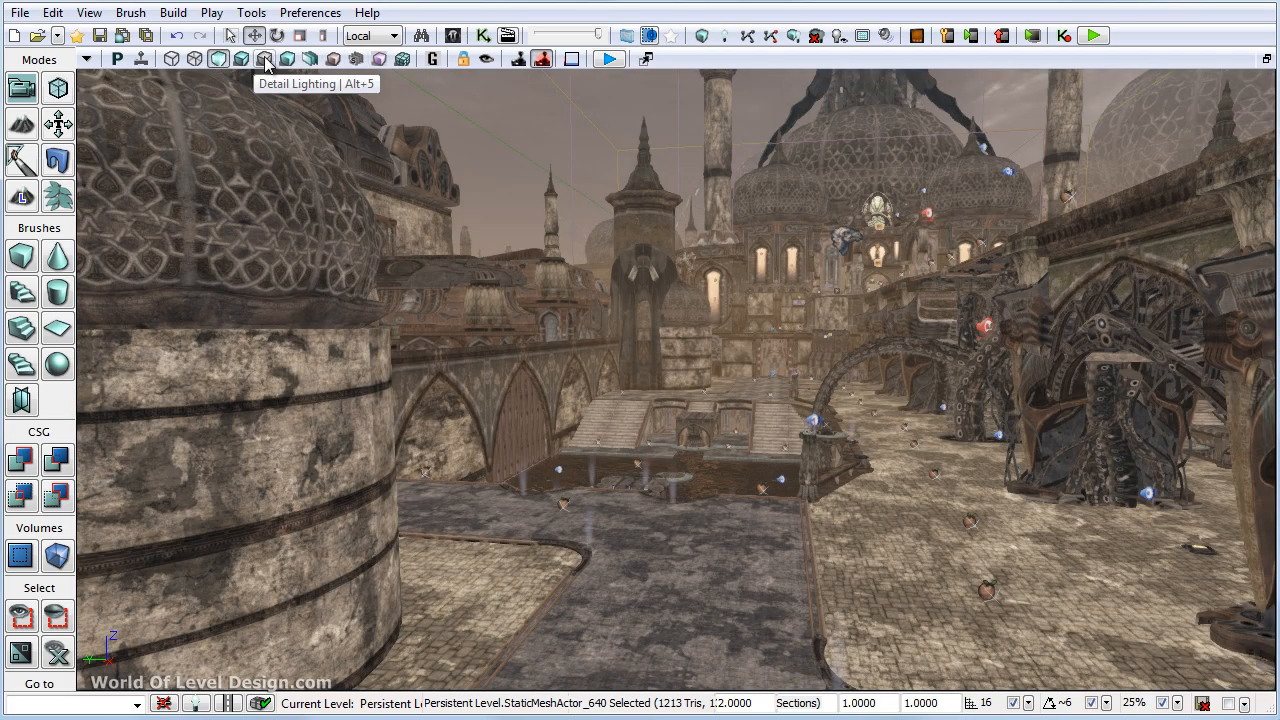
pyautogui.click(265, 59)
pyautogui.click(310, 59)
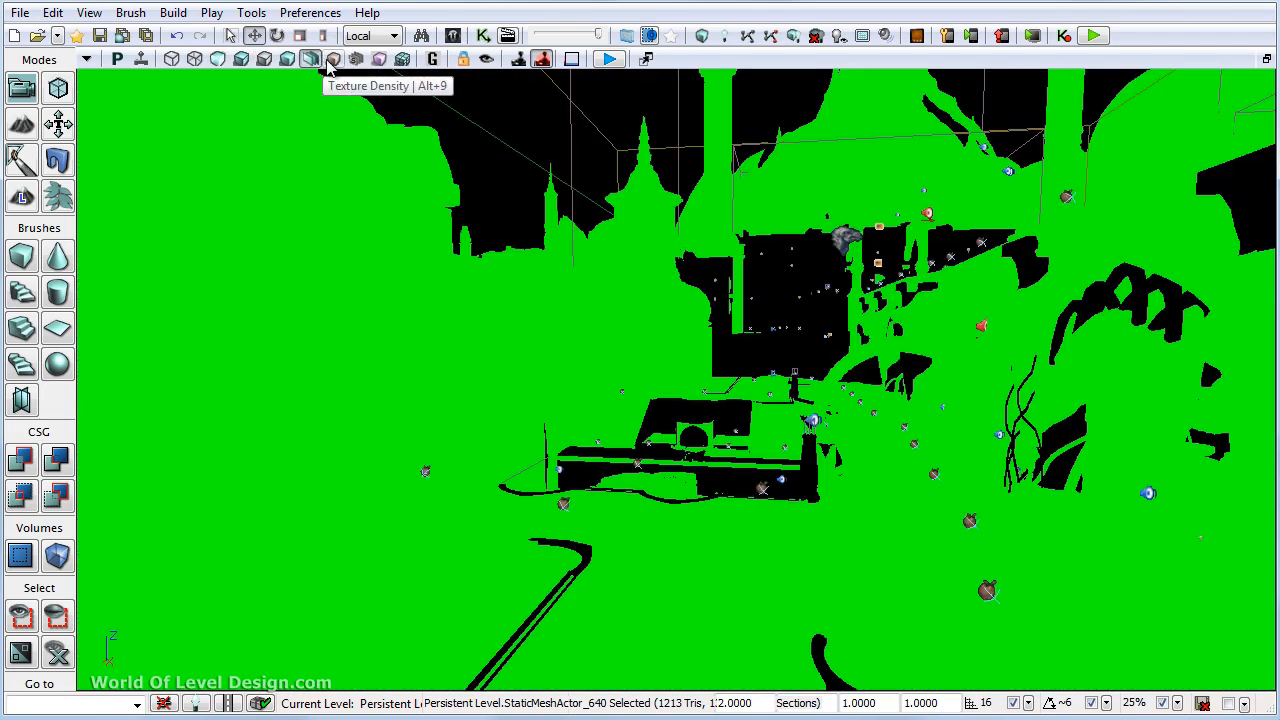
pyautogui.click(332, 60)
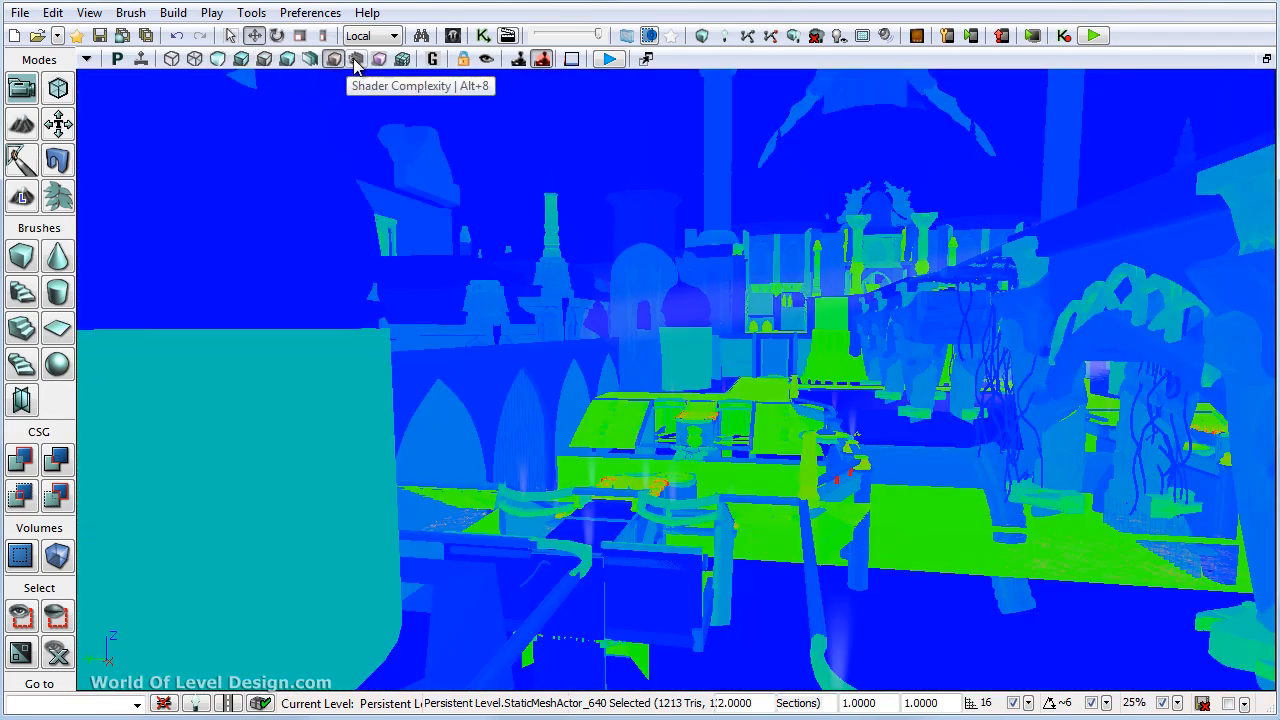
pyautogui.click(244, 60)
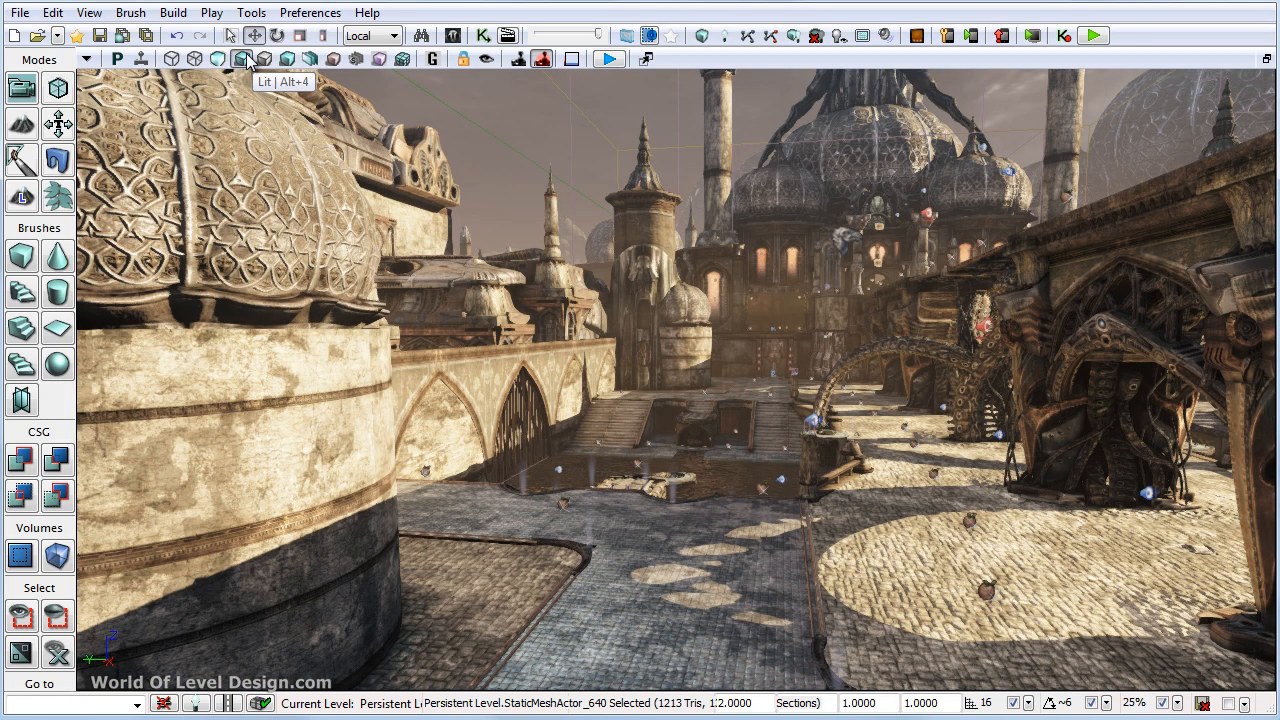
# Step: Compare the Brush Wireframe and Unlit views with the Lit view of the courtyard
pyautogui.click(172, 59)
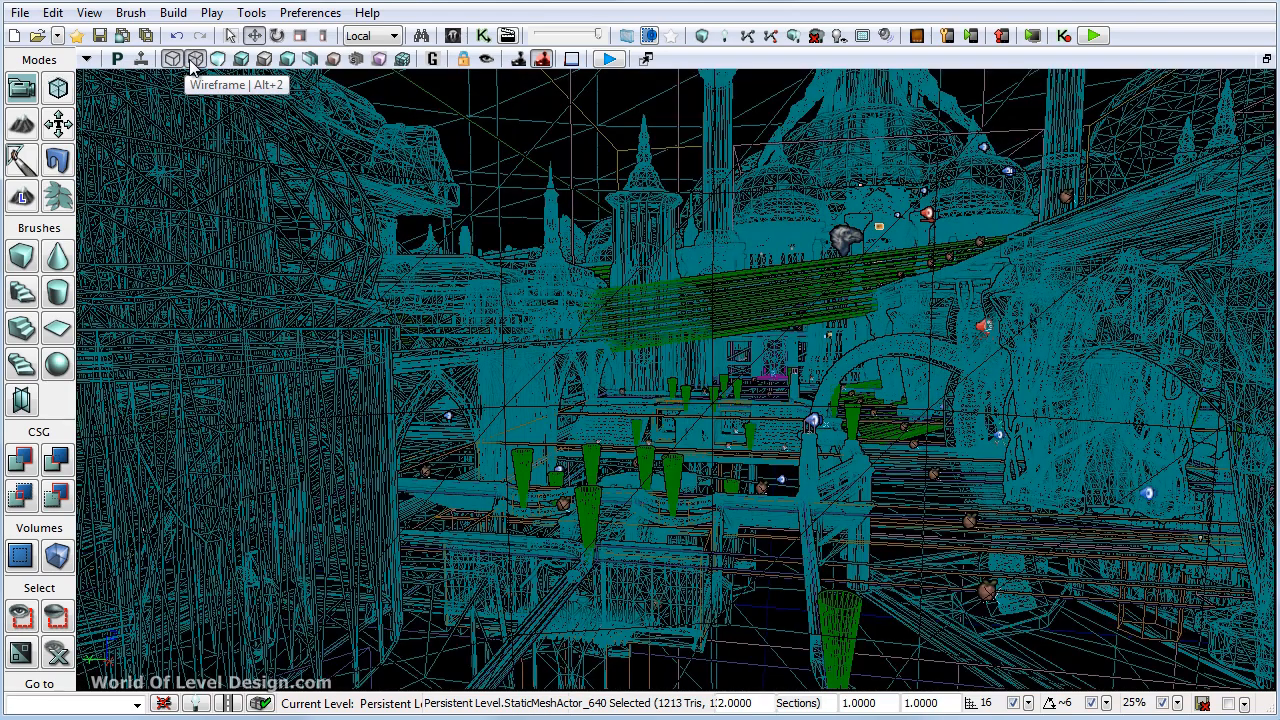
pyautogui.click(218, 59)
pyautogui.click(241, 60)
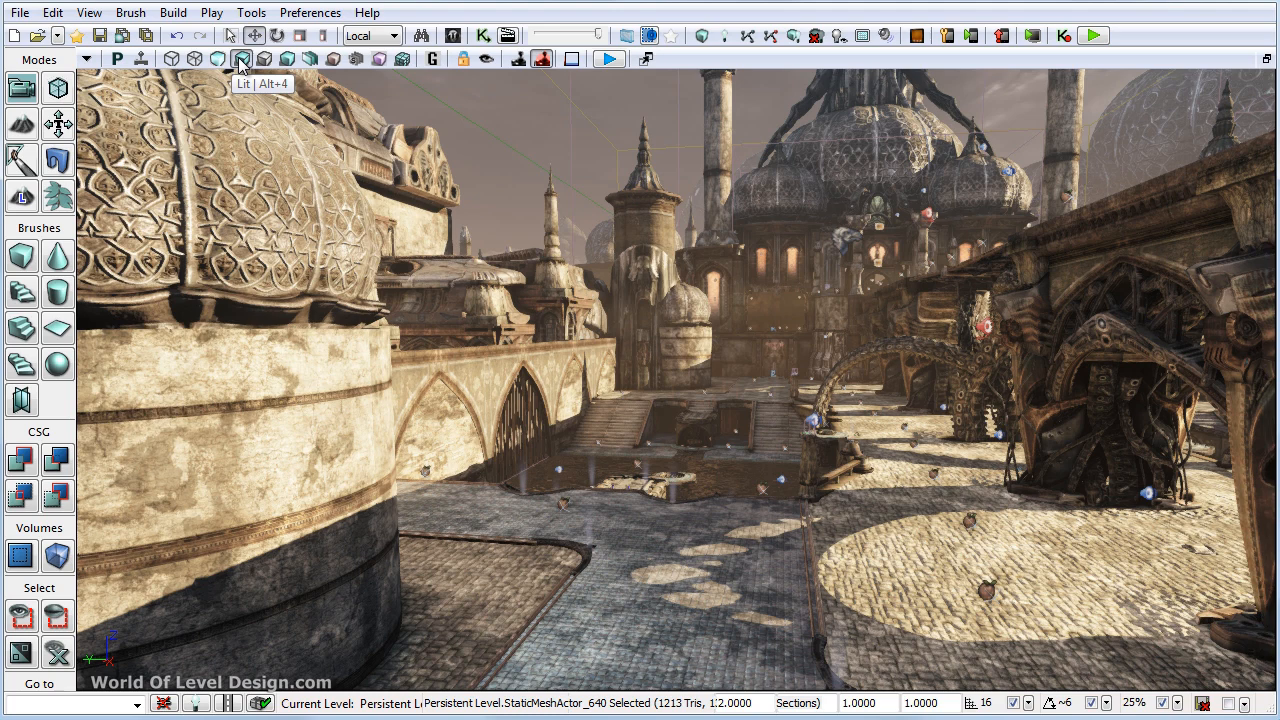
# Step: Cycle the perspective view through the first six view modes, Brush Wireframe to Lighting Only, and set it back to Lit
pyautogui.hotkey('alt', '1')
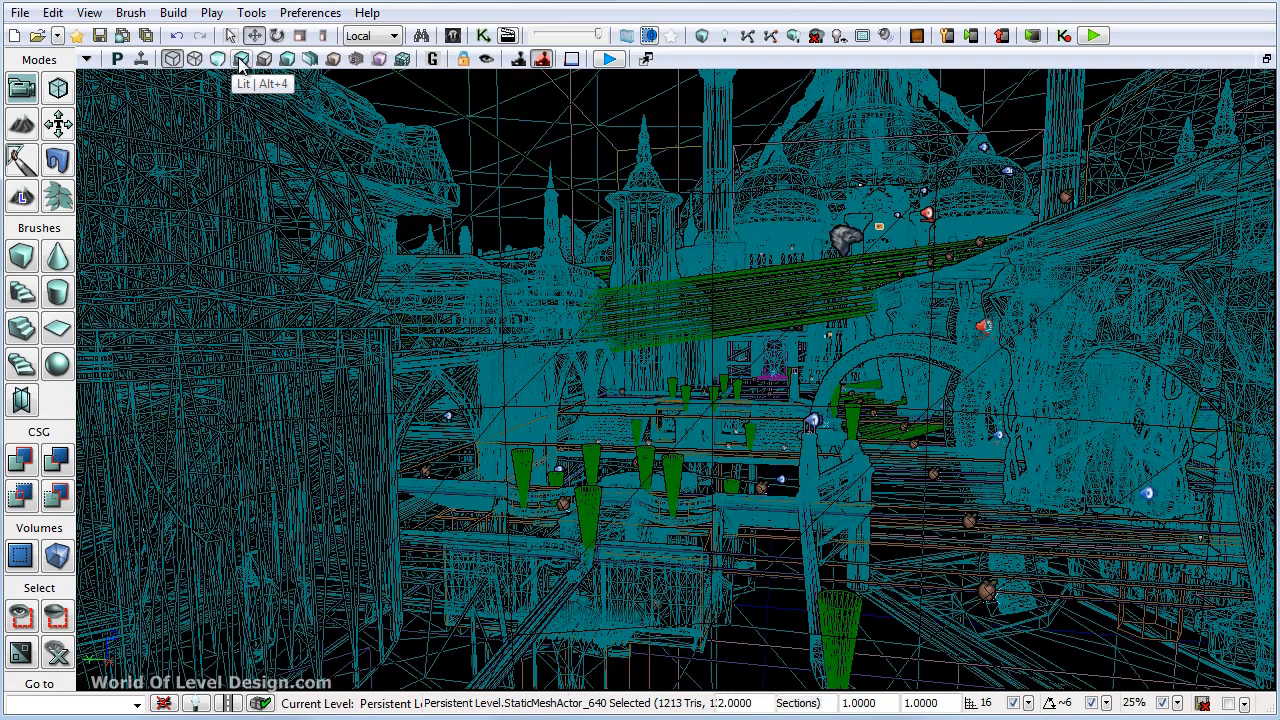
pyautogui.hotkey('alt', '2')
pyautogui.hotkey('alt', '3')
pyautogui.hotkey('alt', '4')
pyautogui.hotkey('alt', '5')
pyautogui.hotkey('alt', '6')
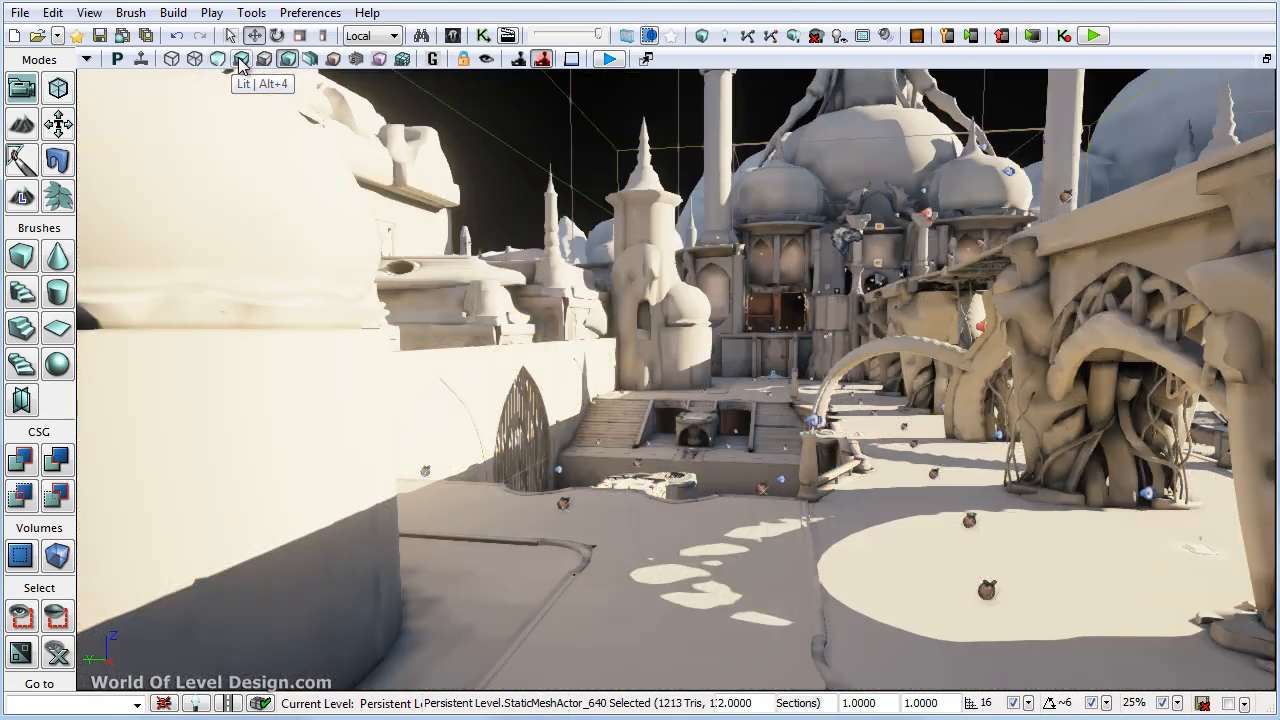
pyautogui.click(240, 61)
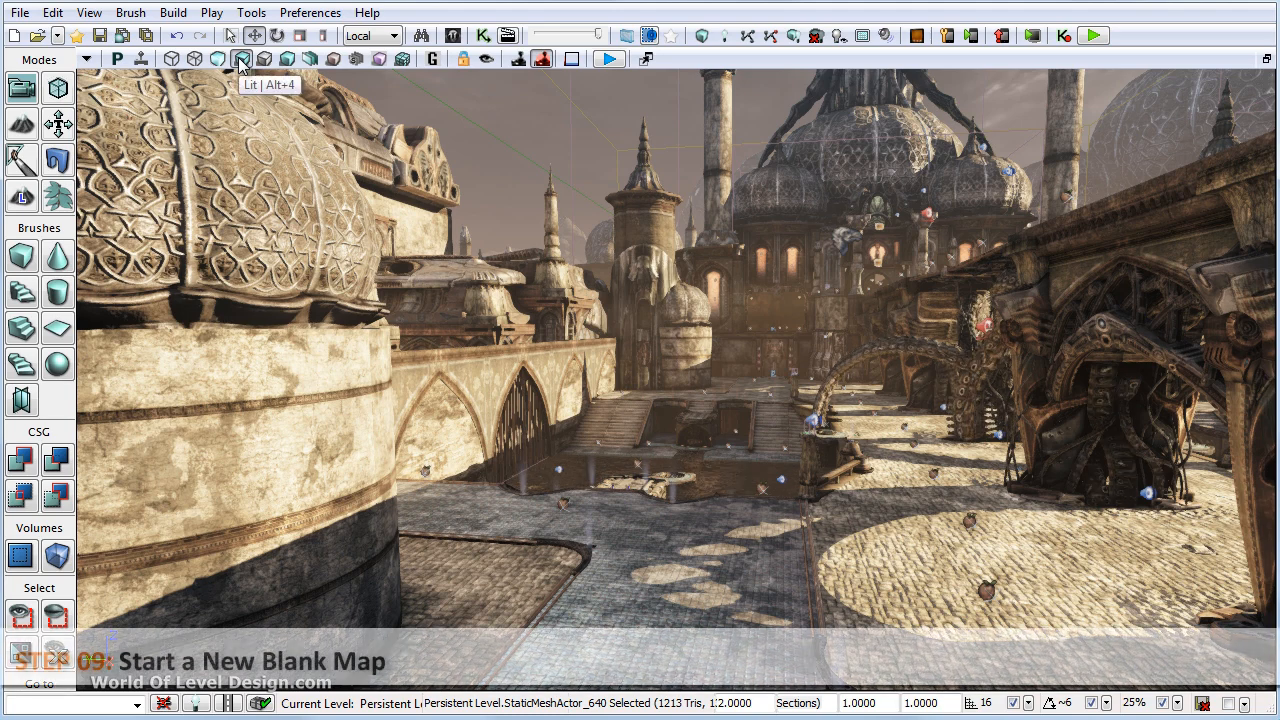
# Step: Create a new map from the Blank Map template and select its red builder brush
pyautogui.click(20, 12)
pyautogui.click(68, 36)
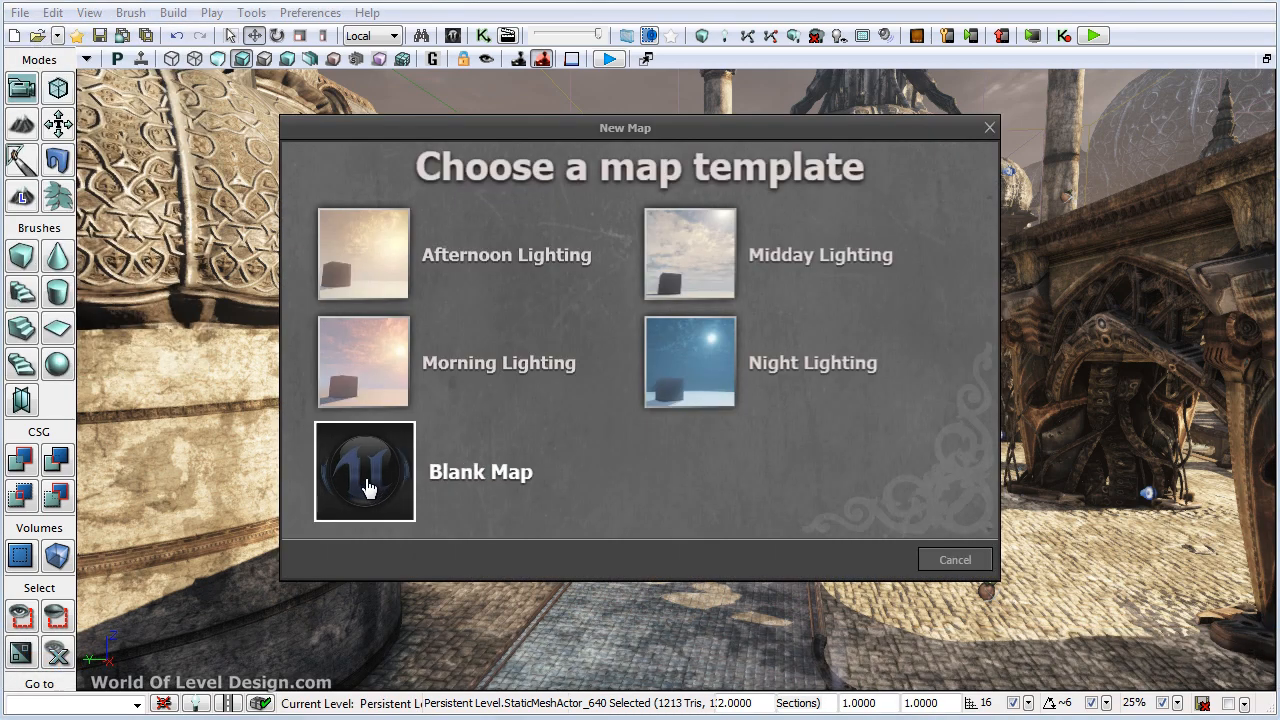
pyautogui.click(367, 487)
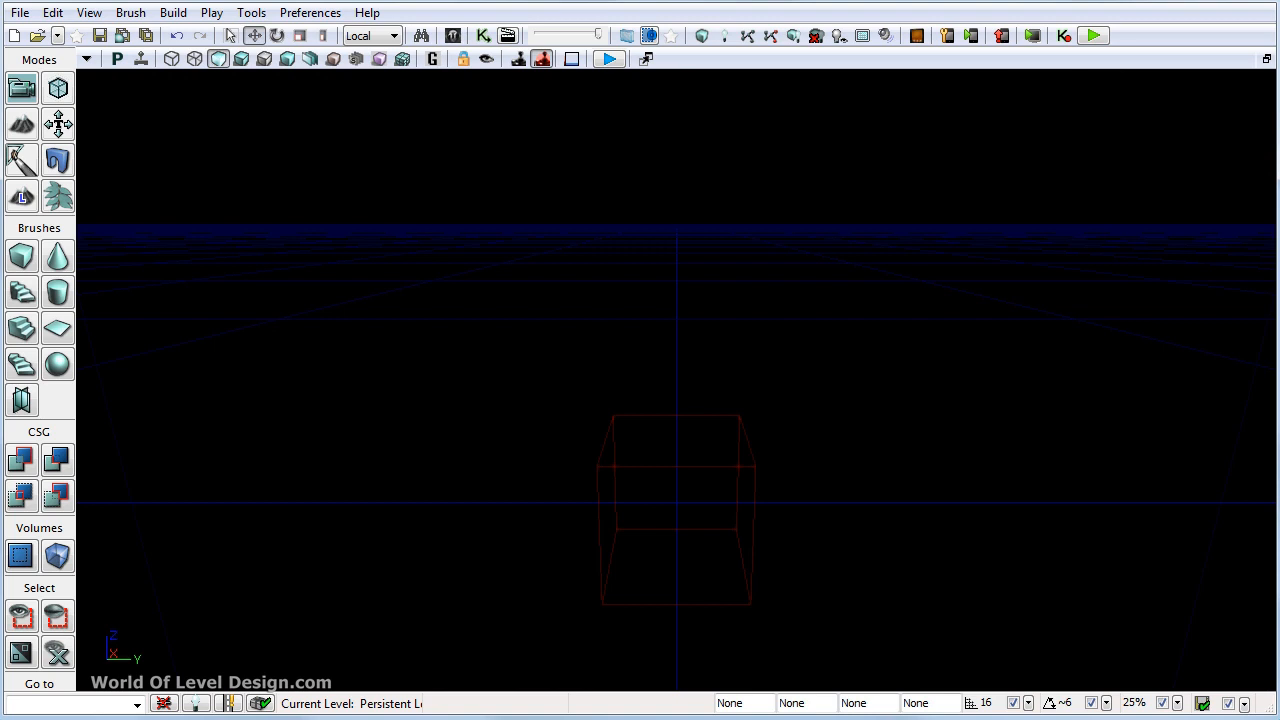
pyautogui.click(753, 464)
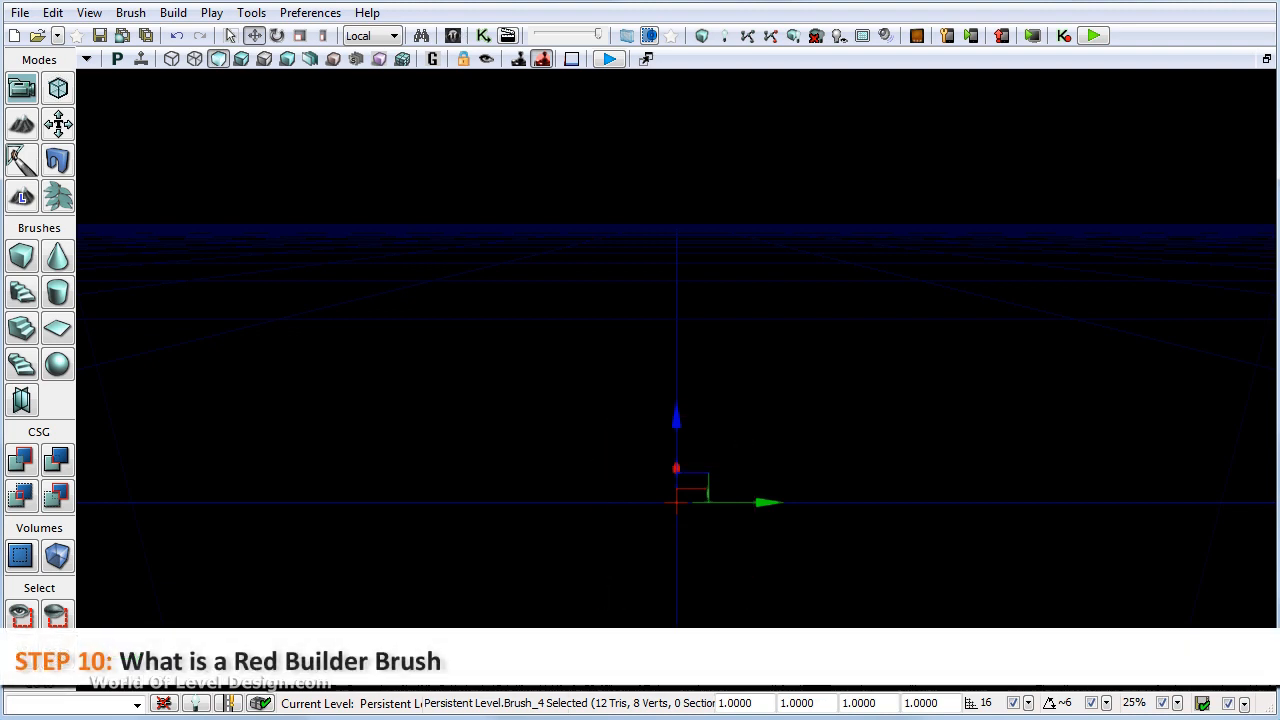
# Step: Show the red builder brush and turn its cube shape into solid geometry with CSG Add
pyautogui.press('b')
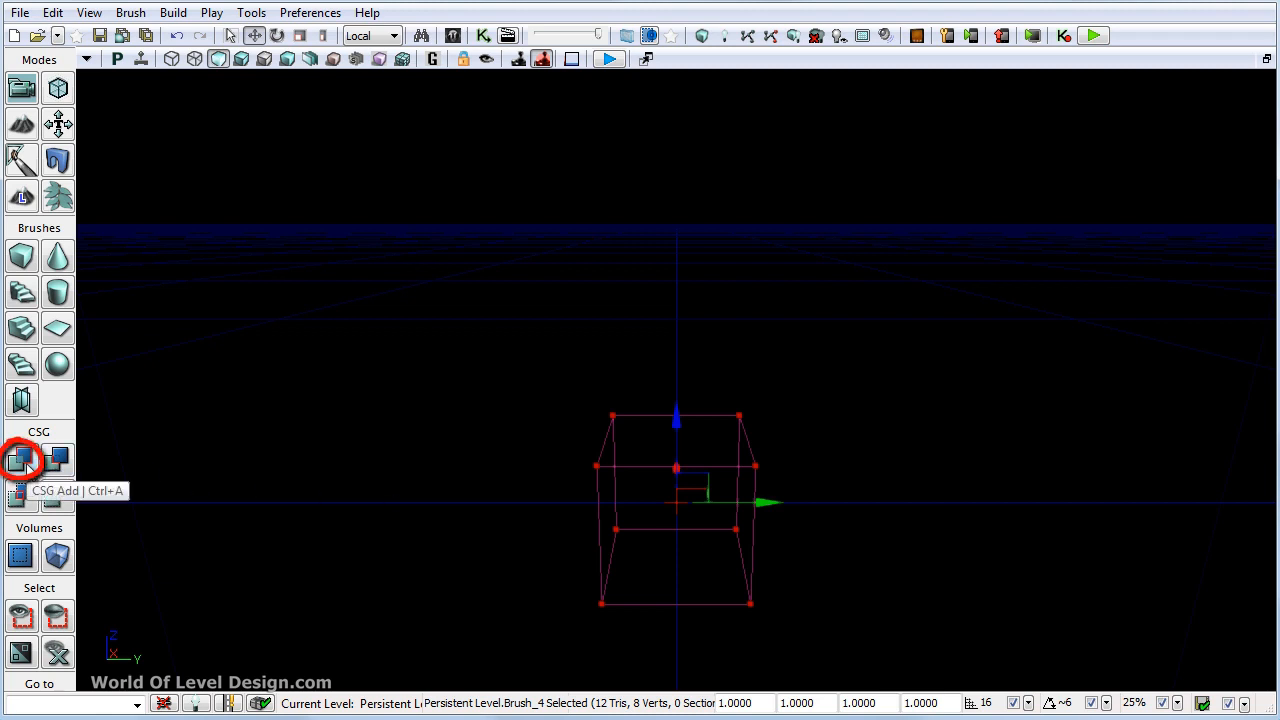
pyautogui.click(22, 460)
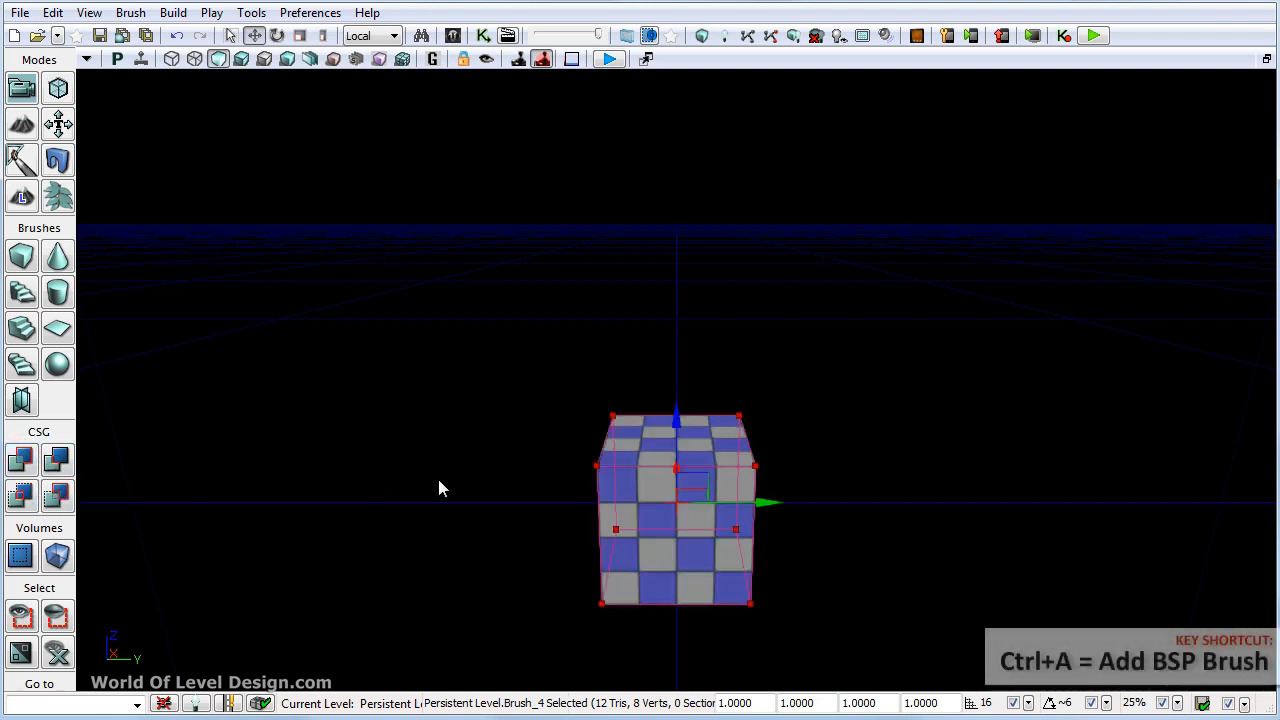
pyautogui.moveTo(439, 480)
pyautogui.mouseDown(button='right')
pyautogui.moveTo(491, 500)
pyautogui.moveTo(443, 477)
pyautogui.mouseUp(button='right')
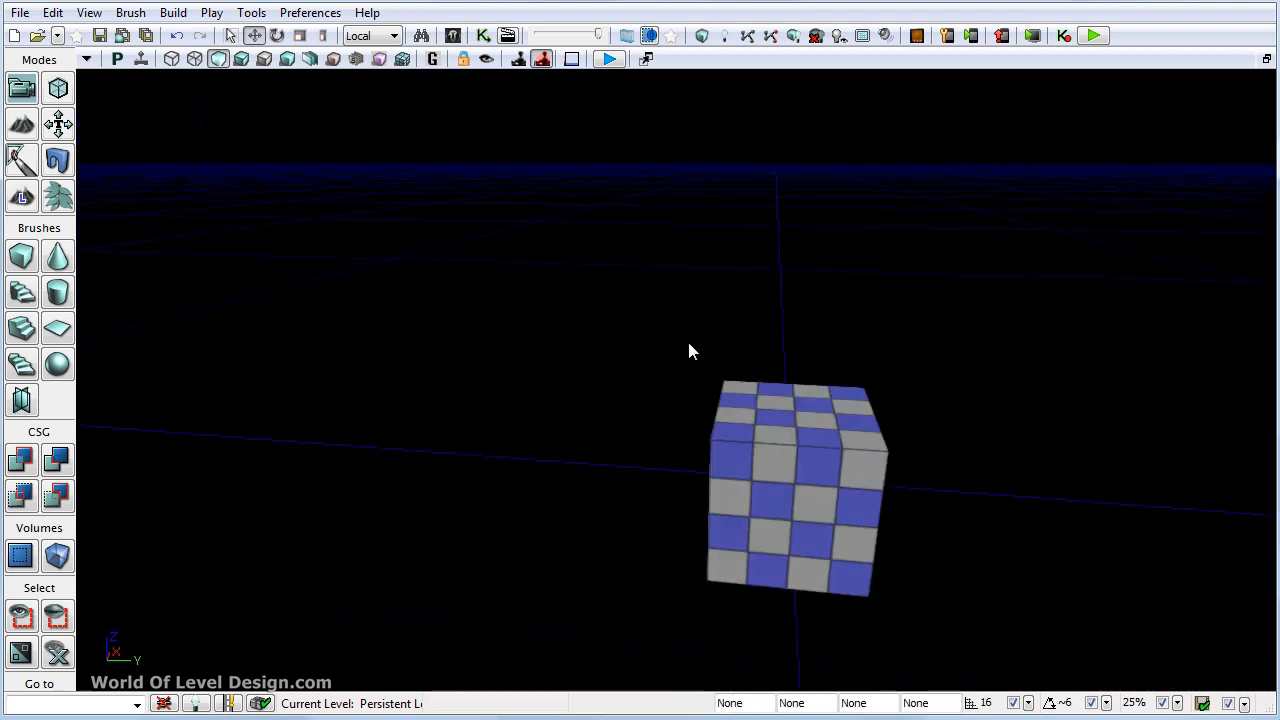
# Step: Undo the added BSP cube and bring the red builder brush back into view
pyautogui.hotkey('ctrl', 'z')
pyautogui.hotkey('ctrl', 'z')
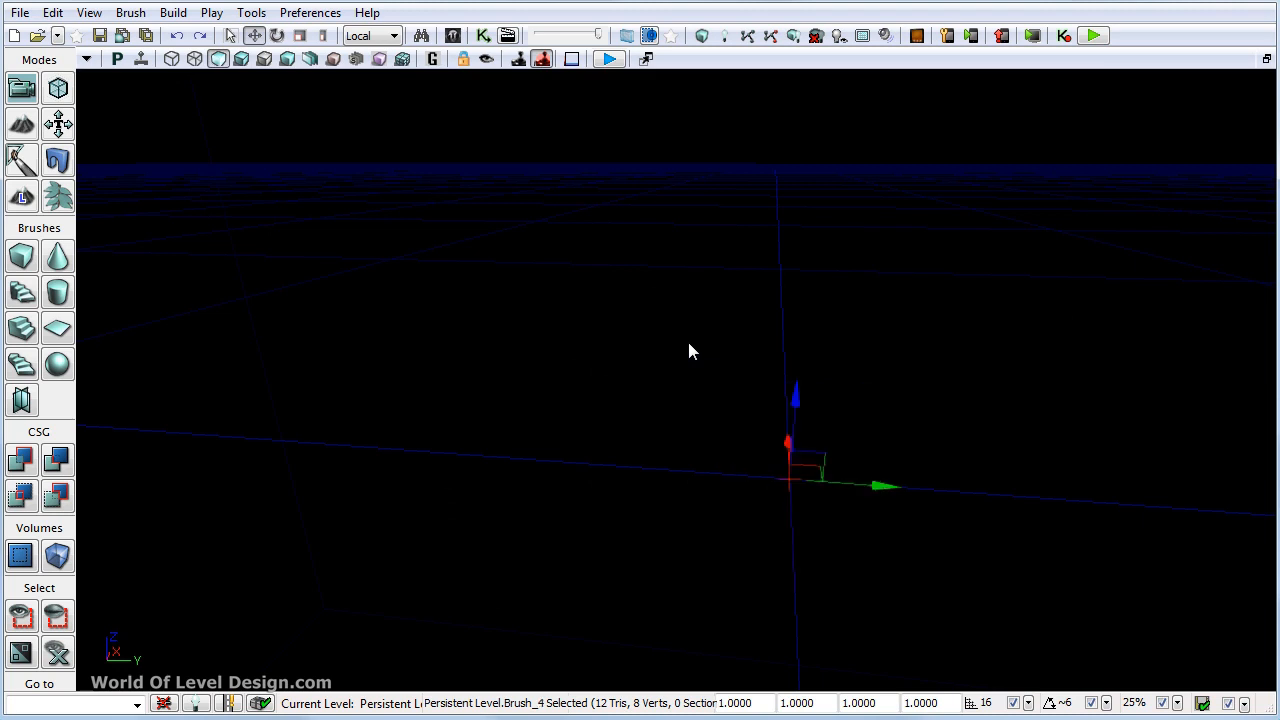
pyautogui.hotkey('ctrl', 'y')
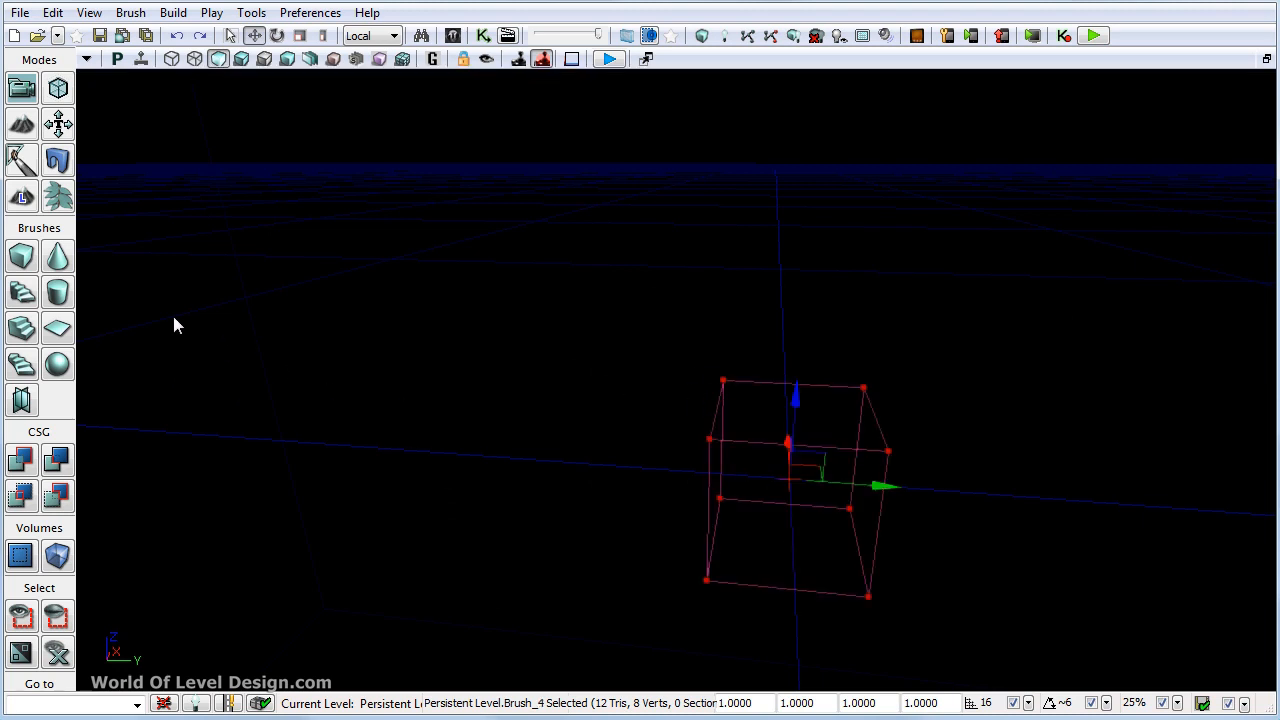
# Step: Cycle the builder brush through the primitive shapes, including cone, cube, cylinder, sheet, sphere and the staircases
pyautogui.click(57, 257)
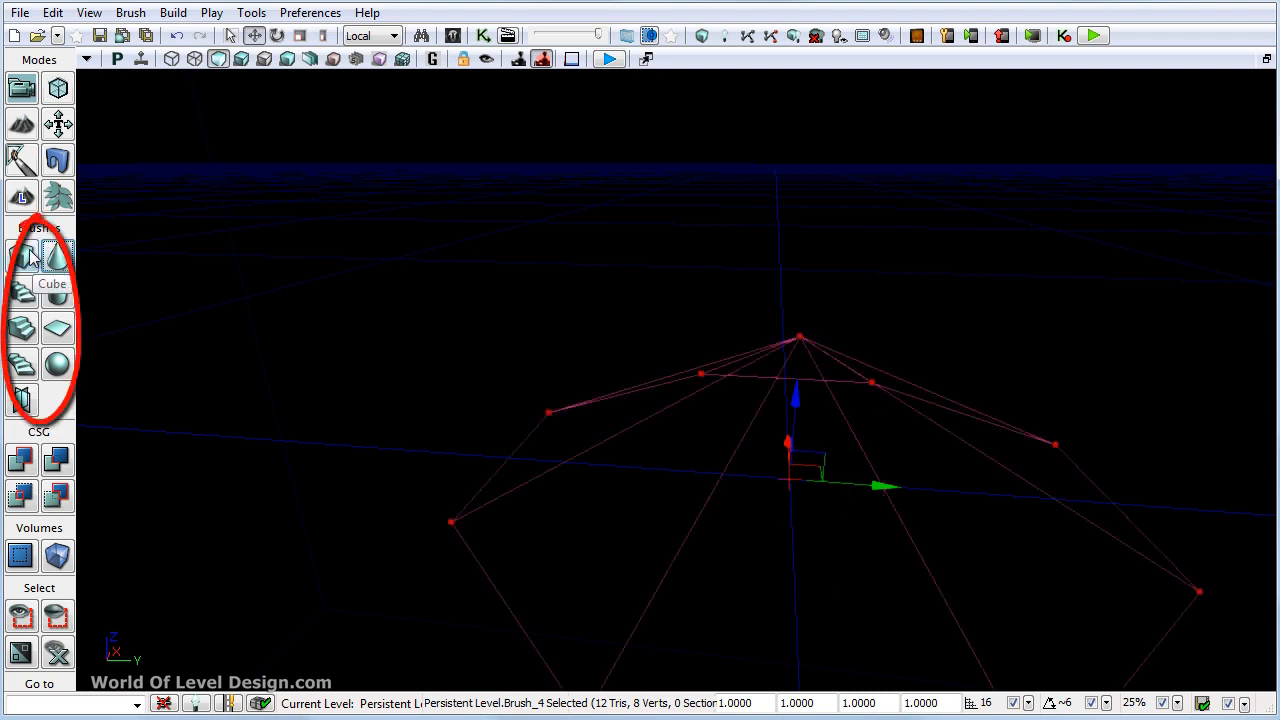
pyautogui.click(28, 258)
pyautogui.click(57, 257)
pyautogui.click(23, 292)
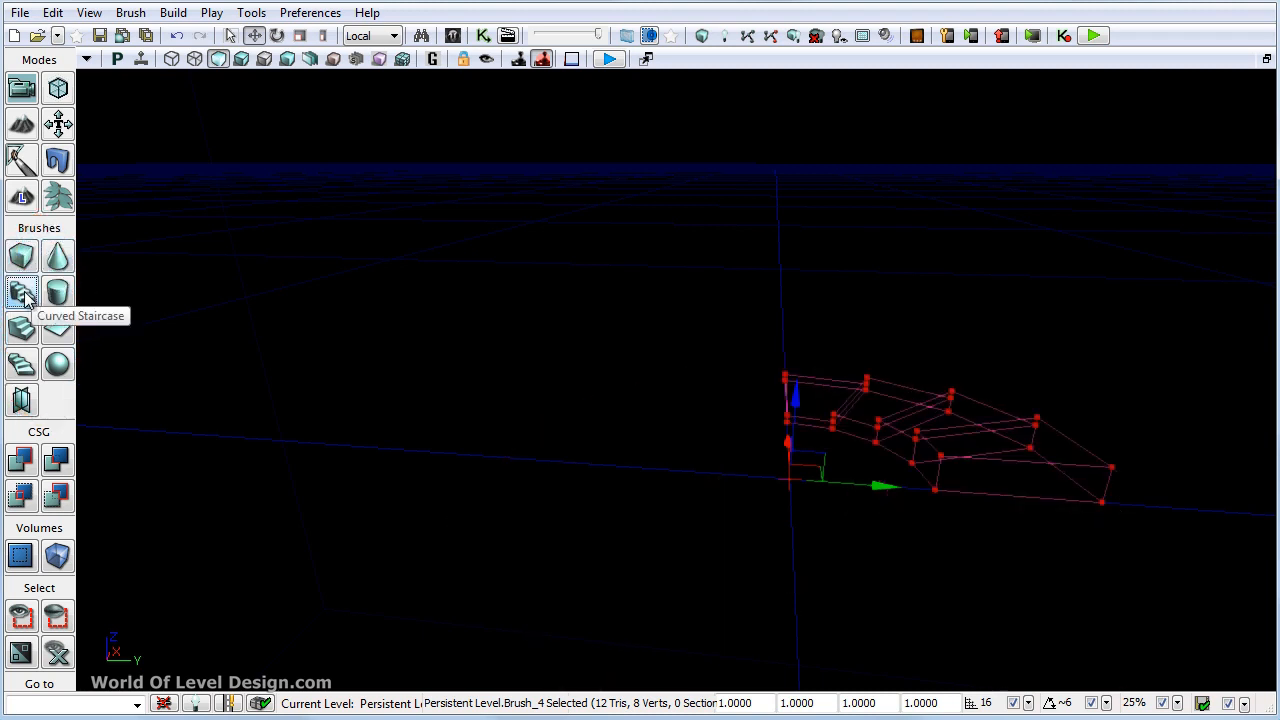
pyautogui.click(57, 292)
pyautogui.click(22, 328)
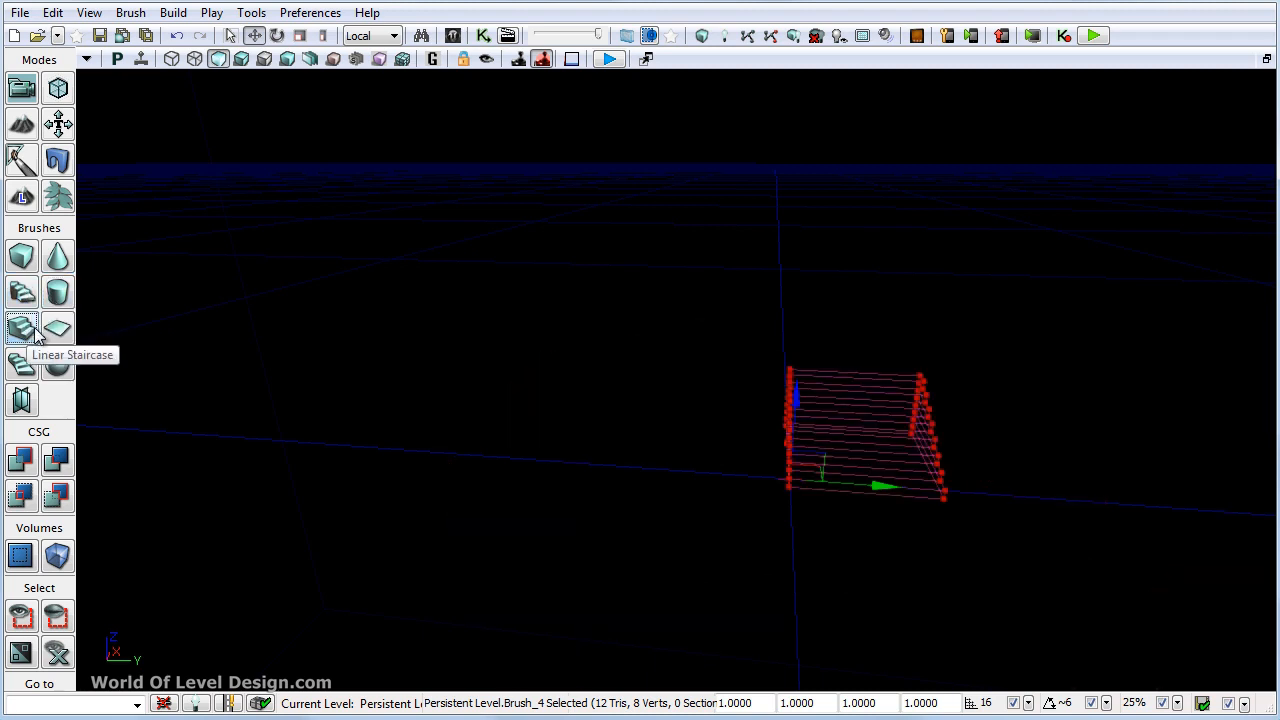
pyautogui.click(57, 328)
pyautogui.click(57, 364)
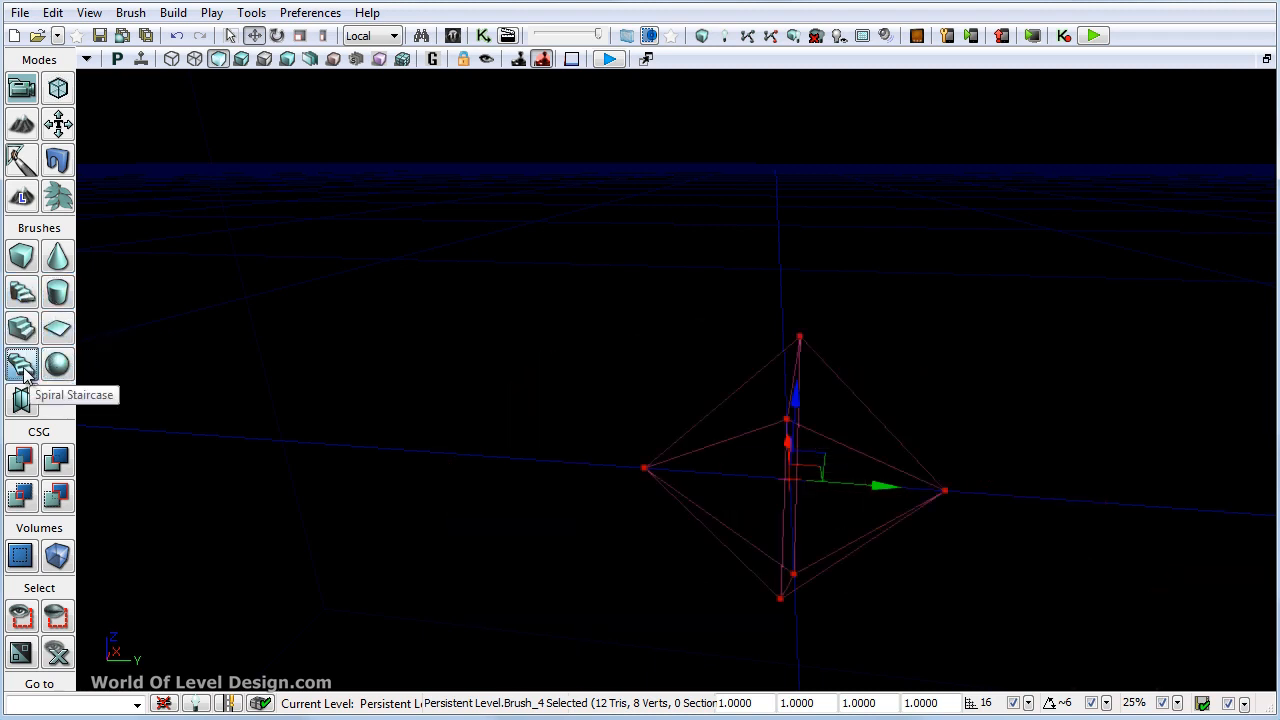
pyautogui.click(22, 364)
pyautogui.click(22, 400)
pyautogui.click(22, 328)
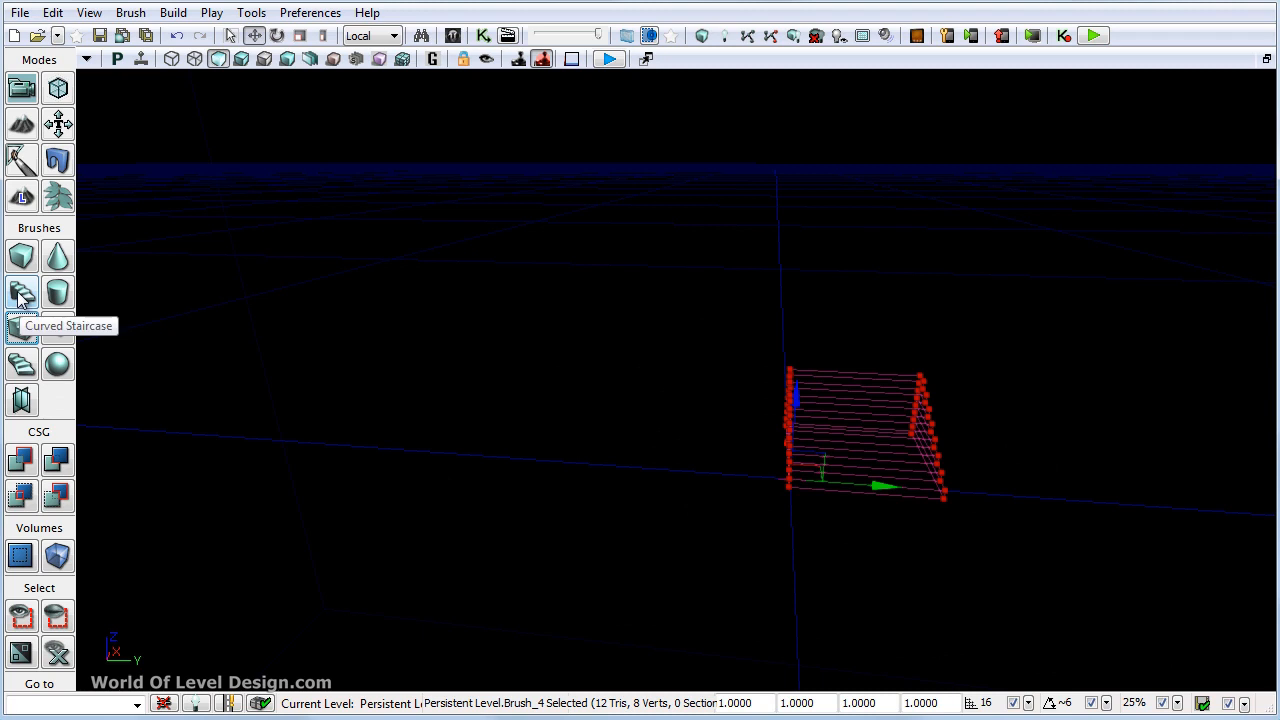
# Step: Shape the builder brush as a curved staircase and add it to the level as BSP geometry
pyautogui.click(22, 292)
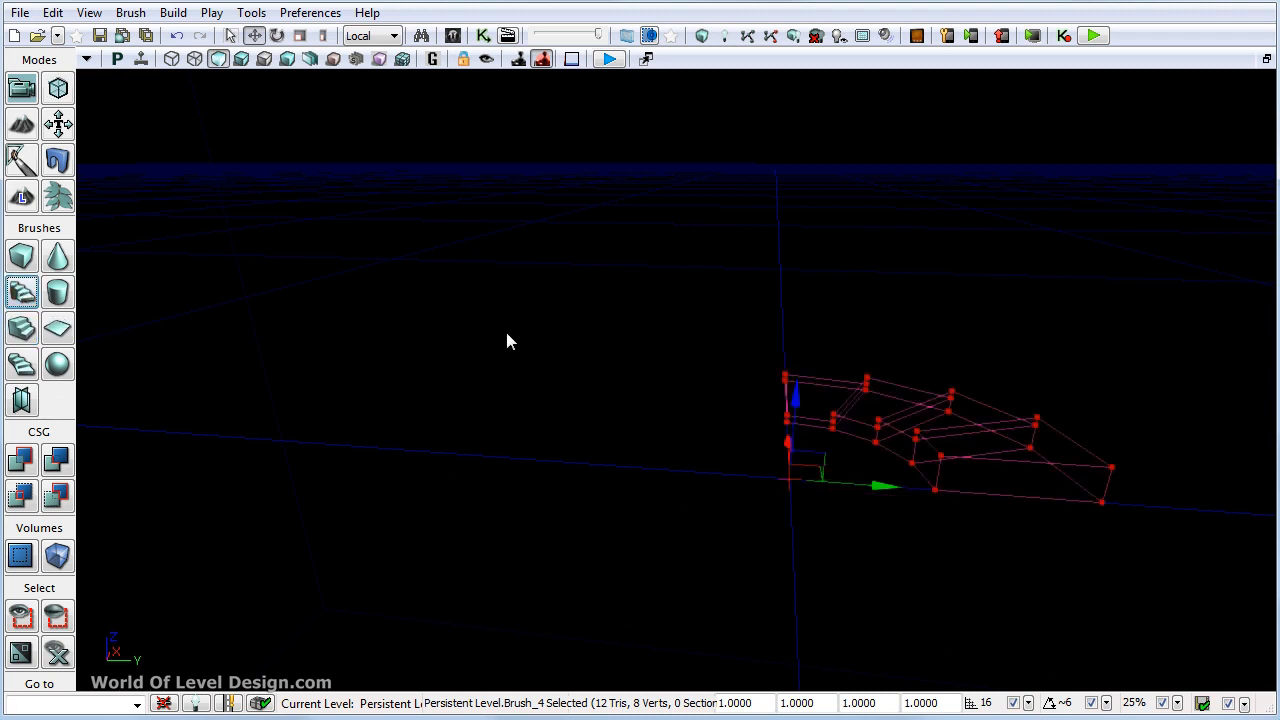
pyautogui.moveTo(506, 331); pyautogui.dragTo(594, 348, button='right')
pyautogui.hotkey('ctrl', 'a')
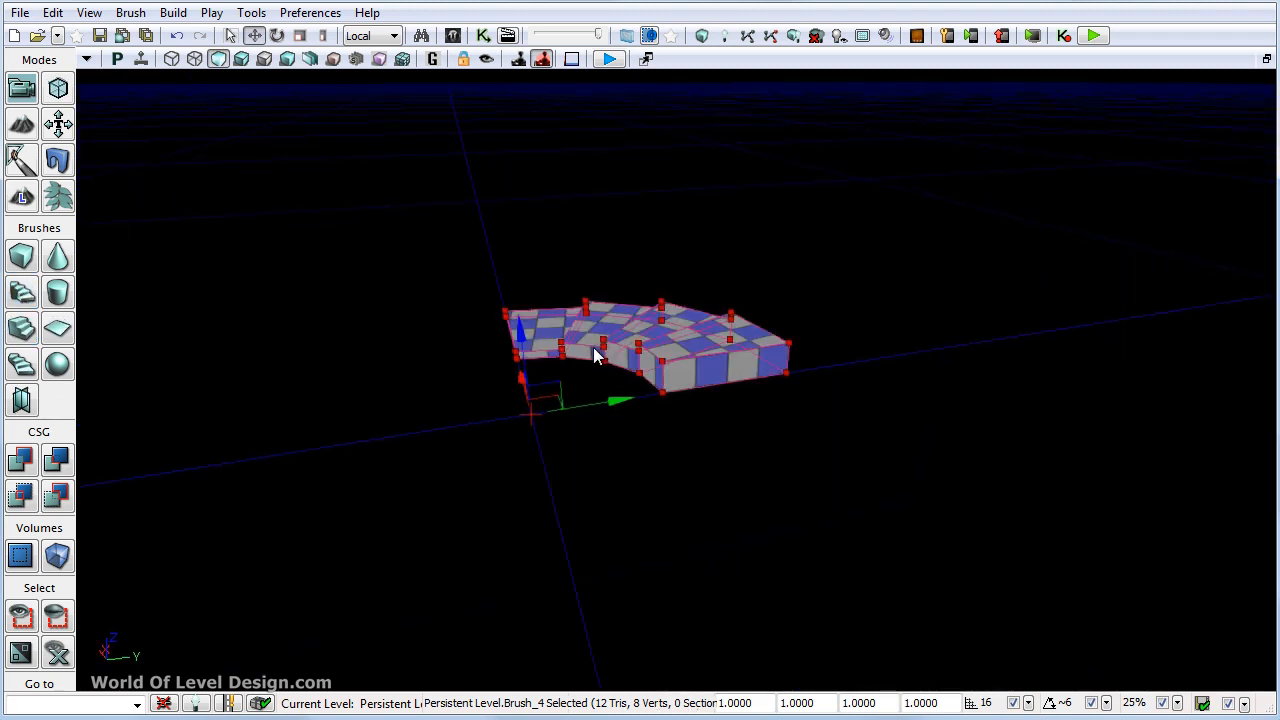
# Step: Move the builder brush along Y clear of the curved staircase and add a BSP cube there
pyautogui.moveTo(618, 401); pyautogui.dragTo(262, 440)
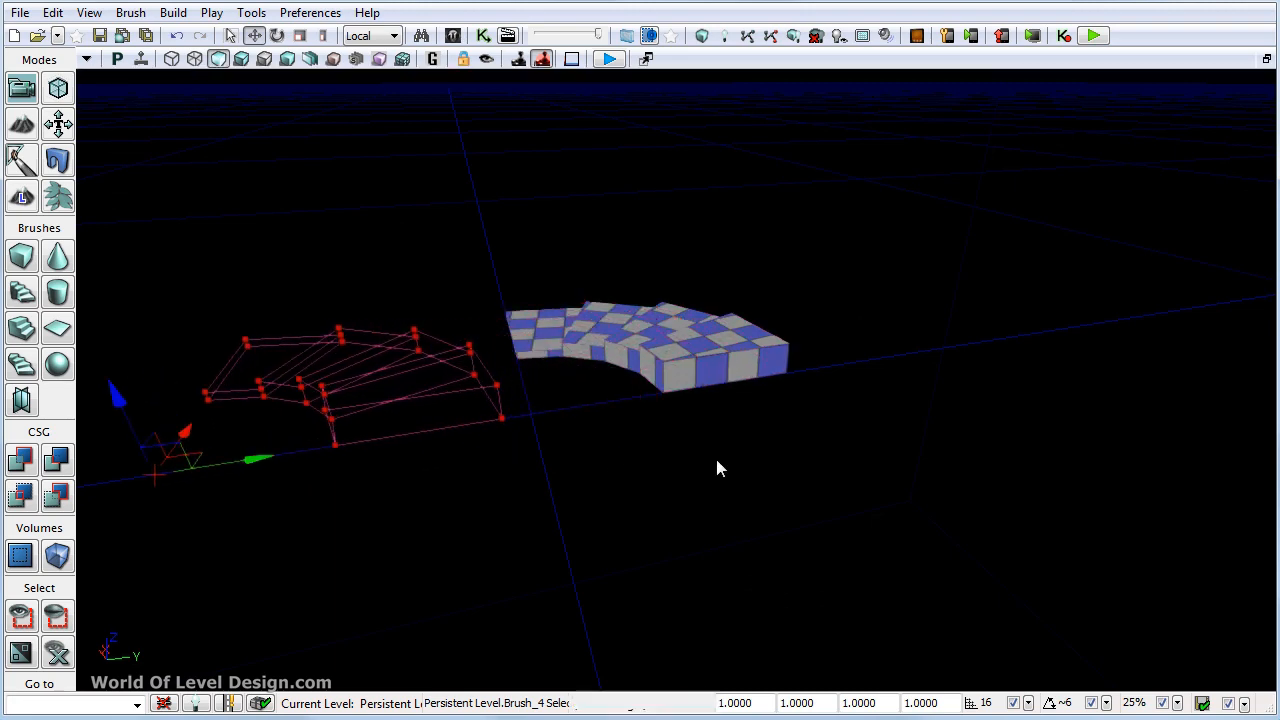
pyautogui.moveTo(717, 466); pyautogui.dragTo(570, 460, button='right')
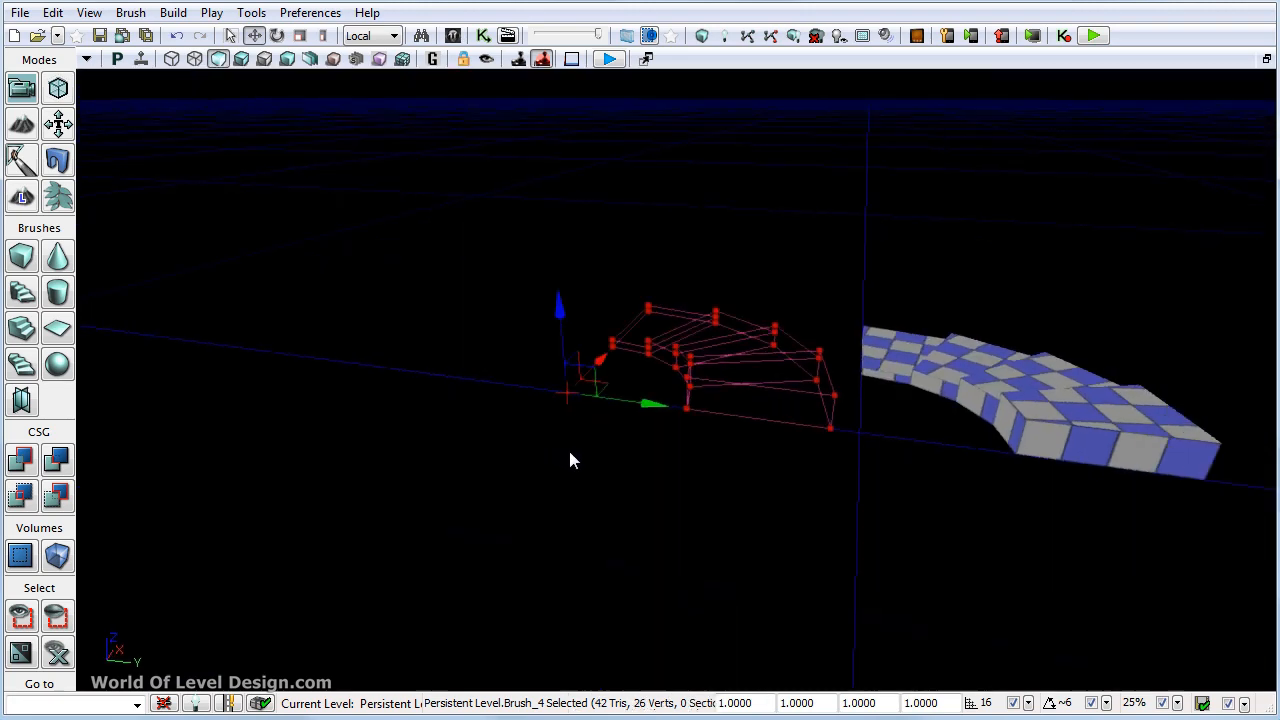
pyautogui.click(22, 256)
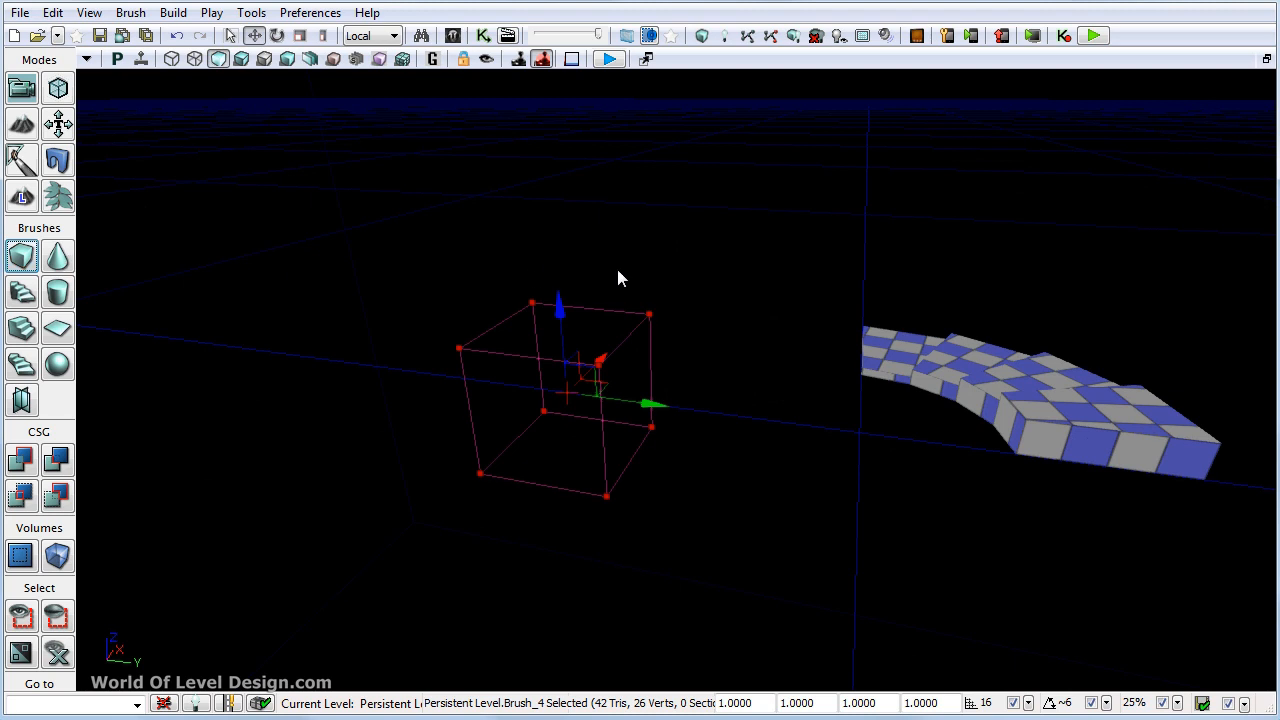
pyautogui.hotkey('ctrl', 'a')
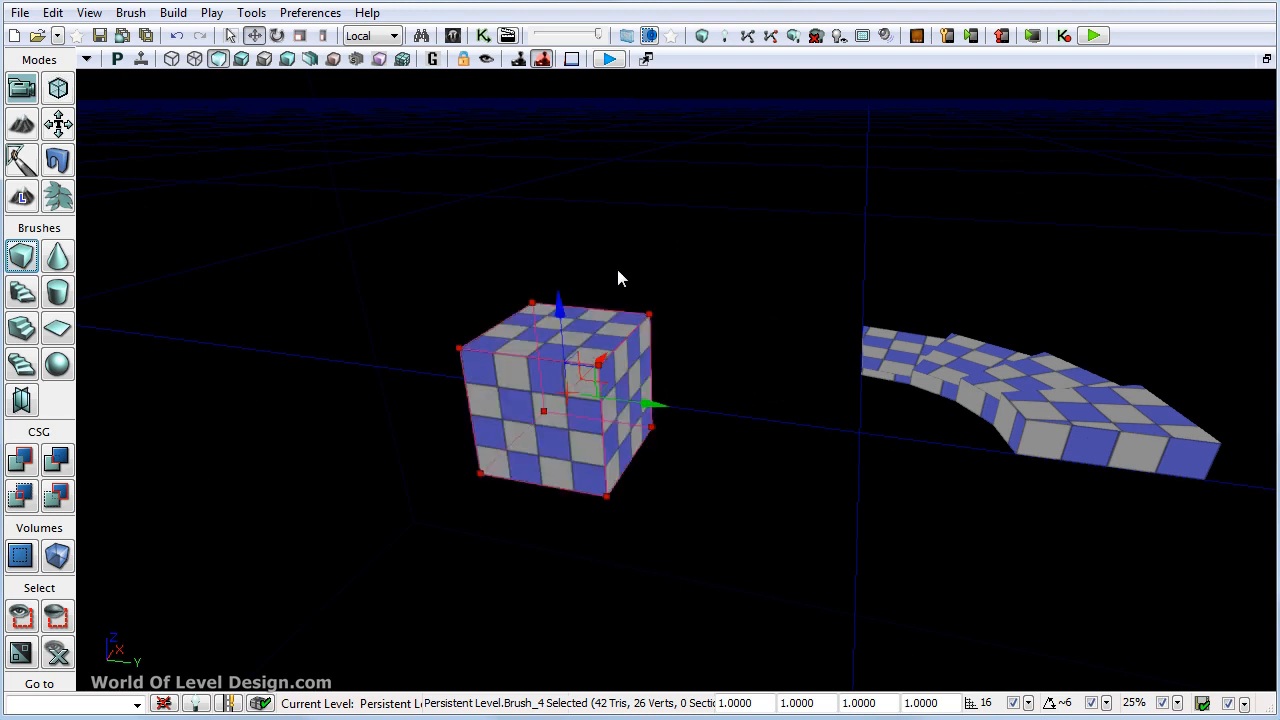
# Step: Raise the builder brush and shift it along X to overlap the cube's upper corner, and cut that corner with CSG Subtract
pyautogui.moveTo(560, 317); pyautogui.dragTo(551, 226)
pyautogui.moveTo(595, 290); pyautogui.dragTo(650, 257)
pyautogui.moveTo(640, 296); pyautogui.dragTo(850, 320)
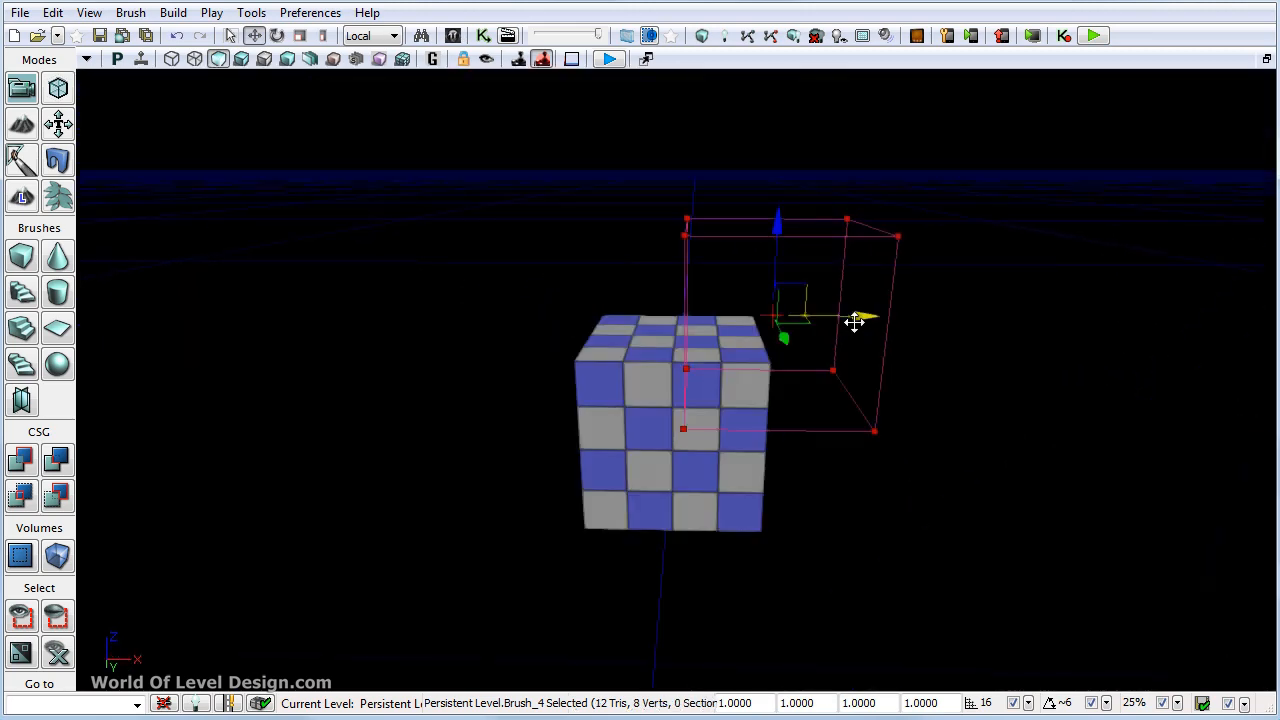
pyautogui.click(57, 458)
pyautogui.moveTo(665, 505); pyautogui.dragTo(641, 497)
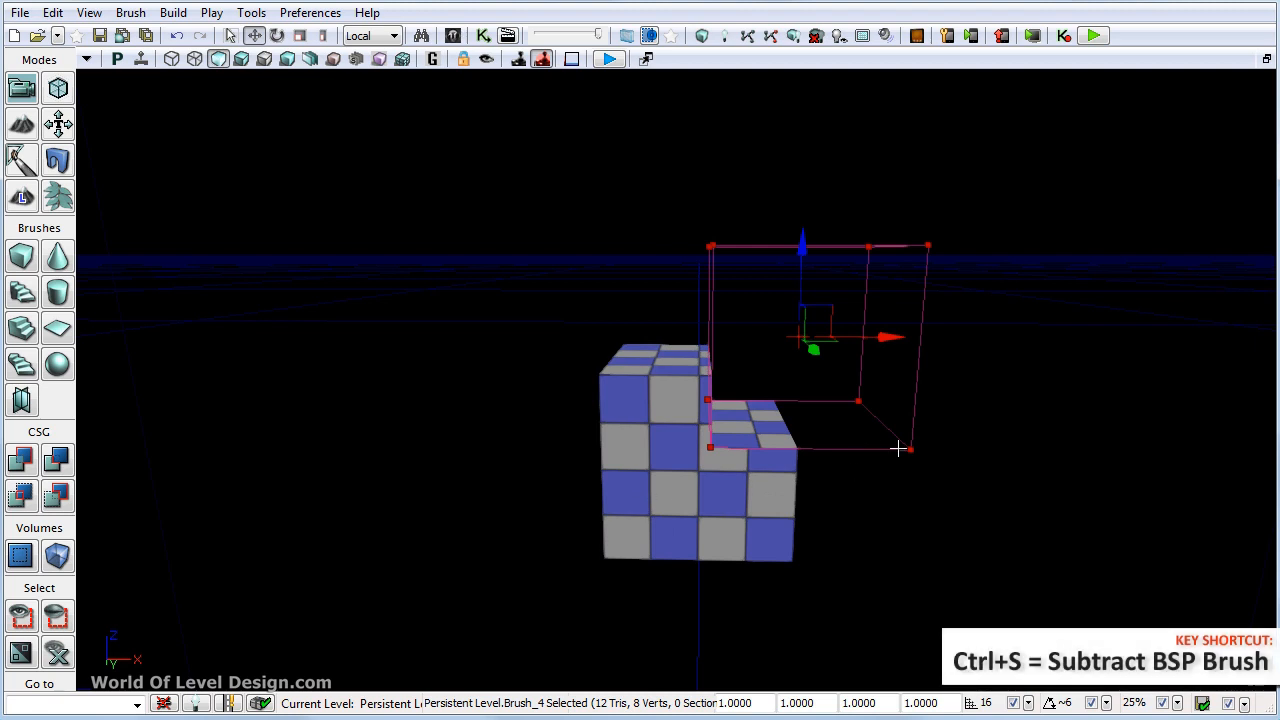
# Step: Switch to Brush Wireframe and examine the additive cube brush and the subtractive brush by selecting each in turn
pyautogui.click(987, 472)
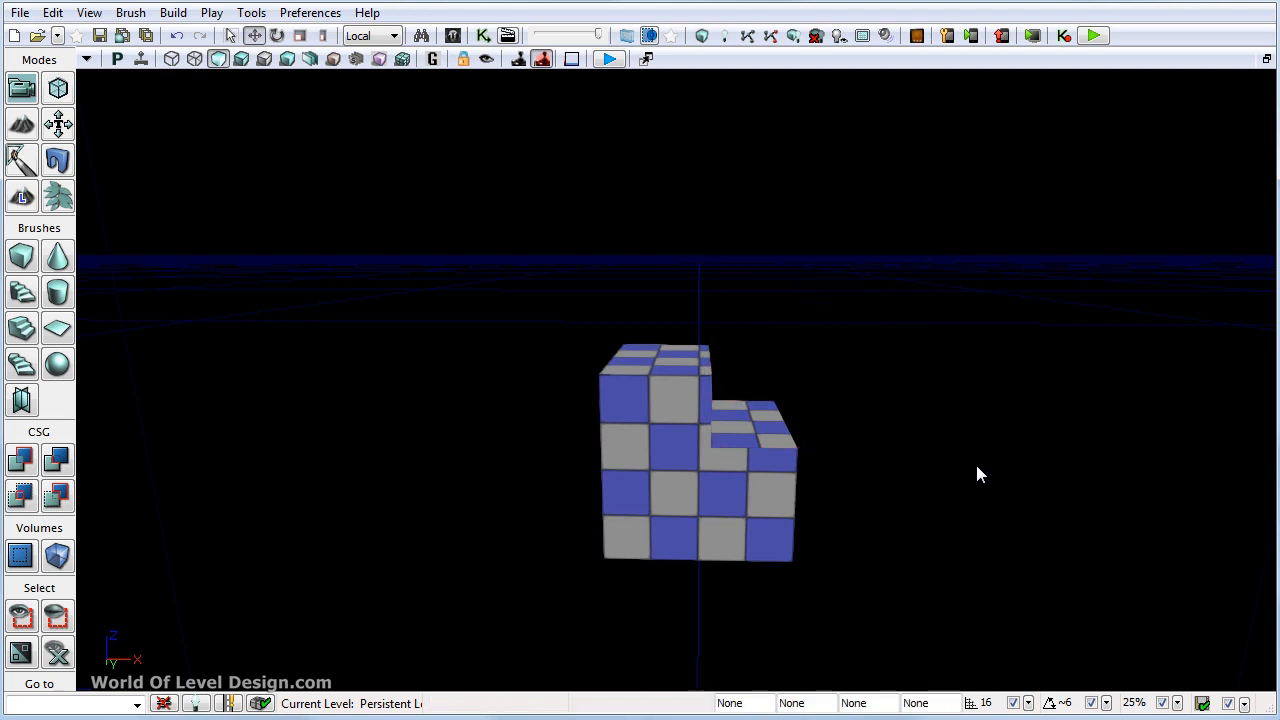
pyautogui.click(178, 60)
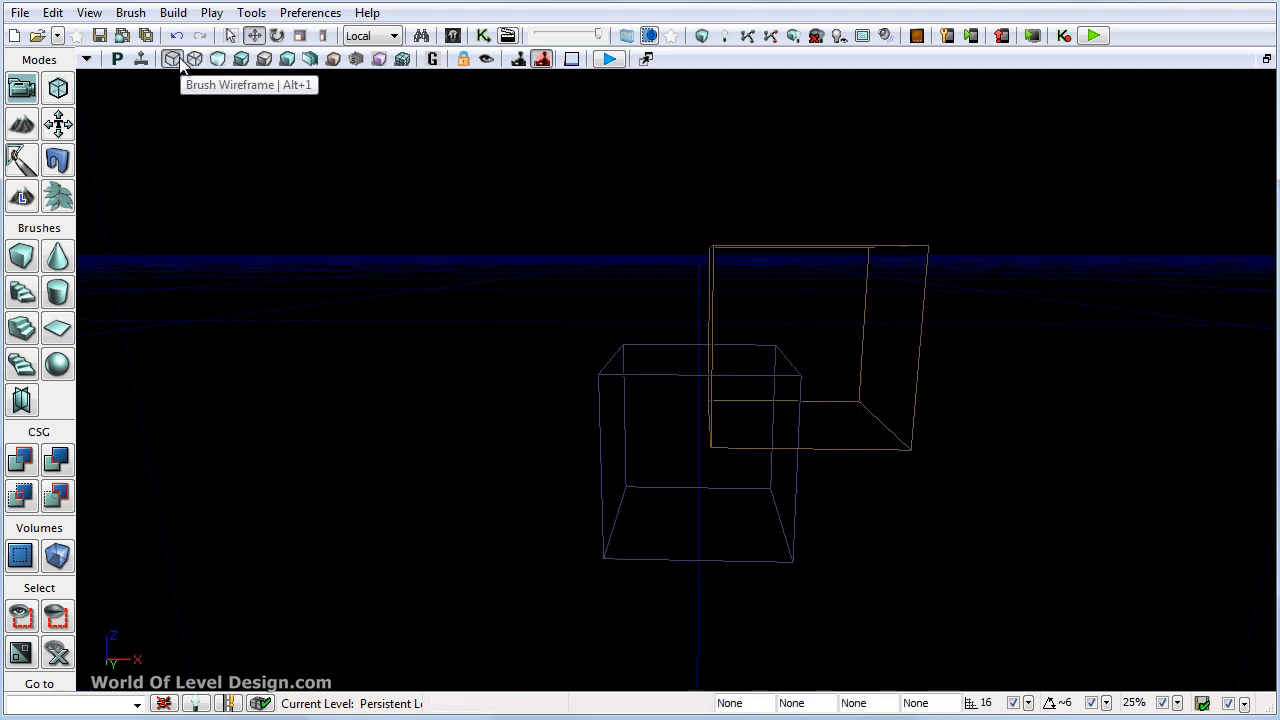
pyautogui.click(661, 374)
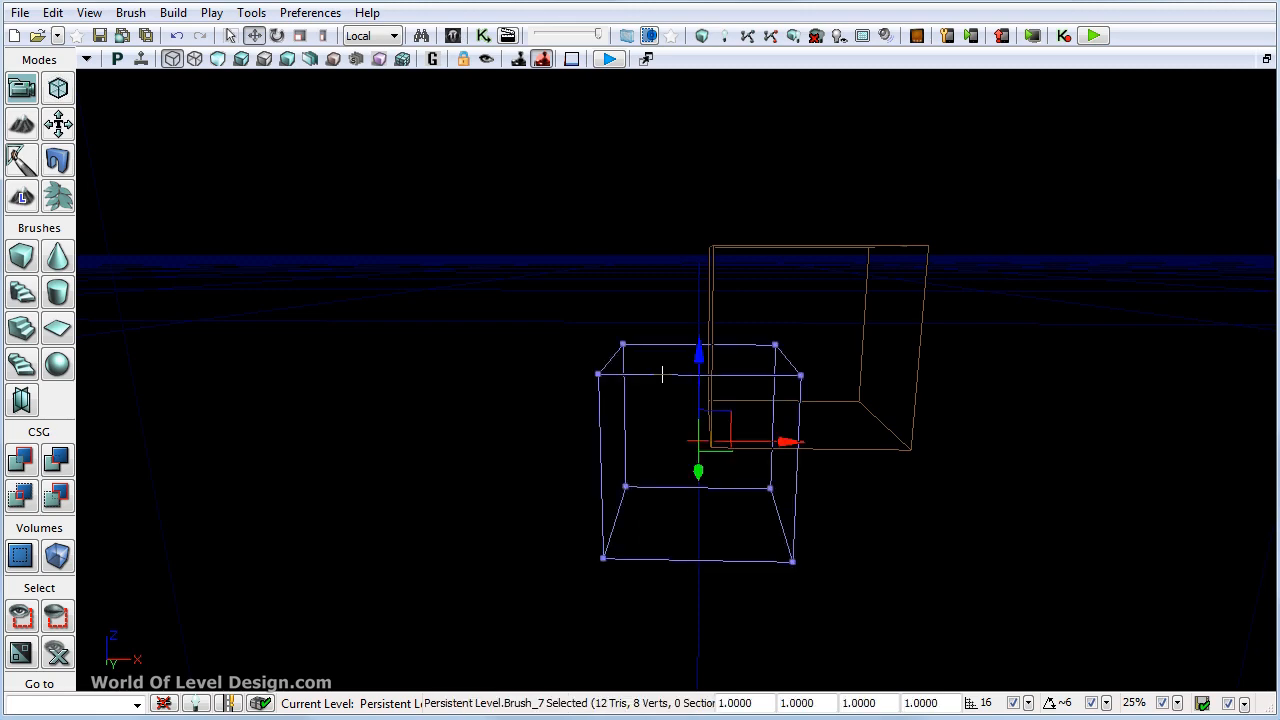
pyautogui.click(712, 279)
pyautogui.moveTo(885, 471)
pyautogui.mouseDown(button='right')
pyautogui.moveTo(913, 495)
pyautogui.moveTo(985, 516)
pyautogui.mouseUp(button='right')
# Step: Compare the BSP geometry in the Lit and Unlit view modes, leaving the view Unlit with nothing selected
pyautogui.click(242, 59)
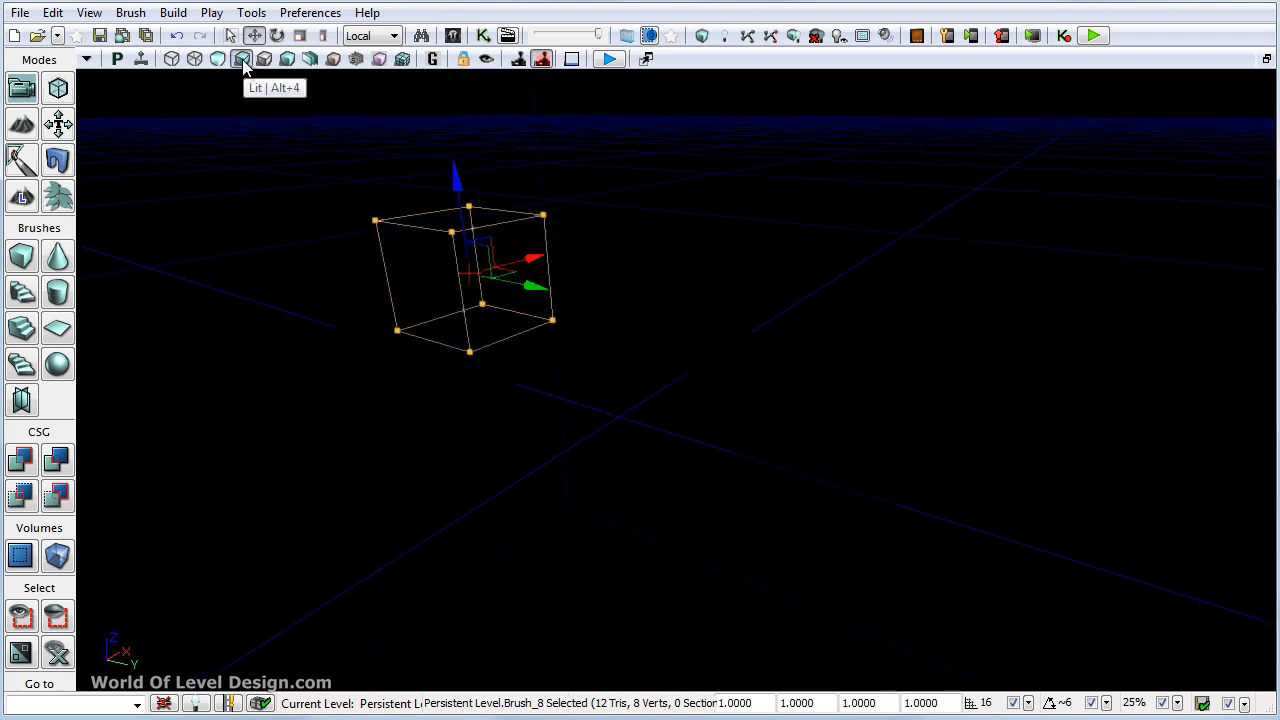
pyautogui.click(860, 420)
pyautogui.click(1026, 503)
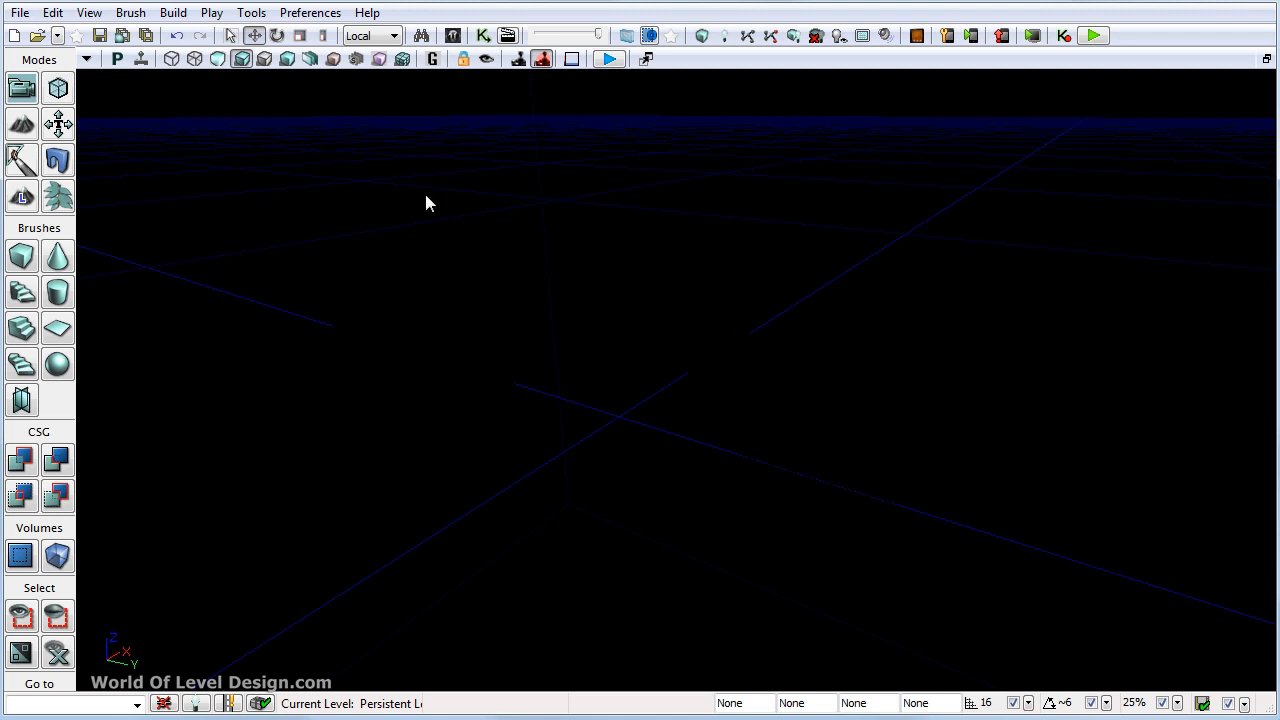
pyautogui.click(217, 58)
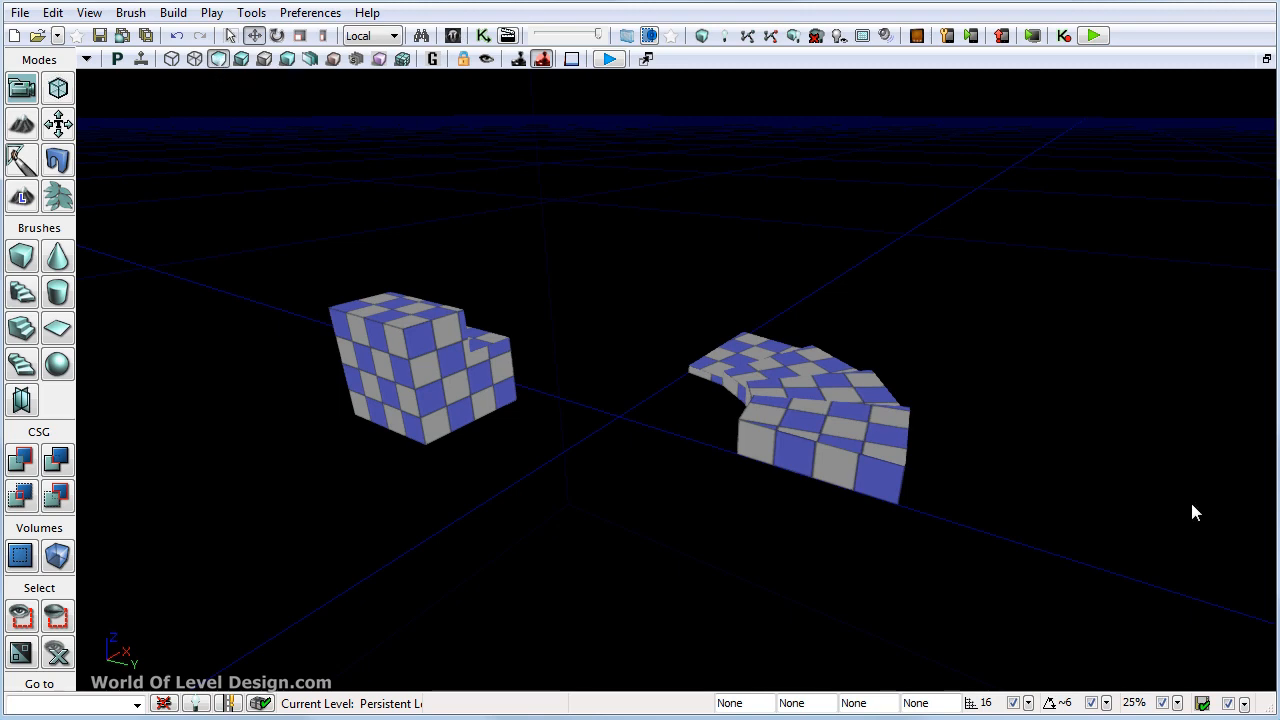
# Step: Show and select the red builder brush and centre the view on it
pyautogui.press('b')
pyautogui.click(461, 231)
pyautogui.press('Home')
pyautogui.moveTo(646, 218); pyautogui.dragTo(683, 237, button='right')
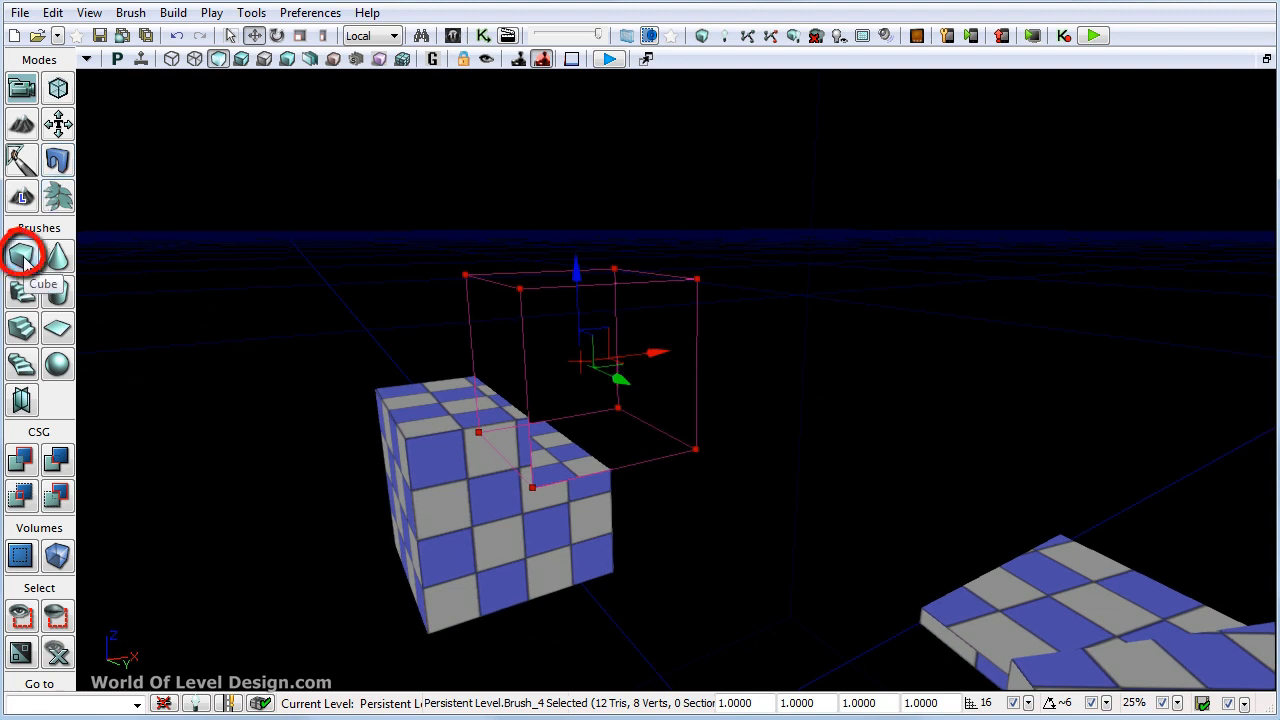
# Step: Set the cube builder brush's Z and Y sizes to 512 in the Brush Builder properties
pyautogui.rightClick(24, 256)
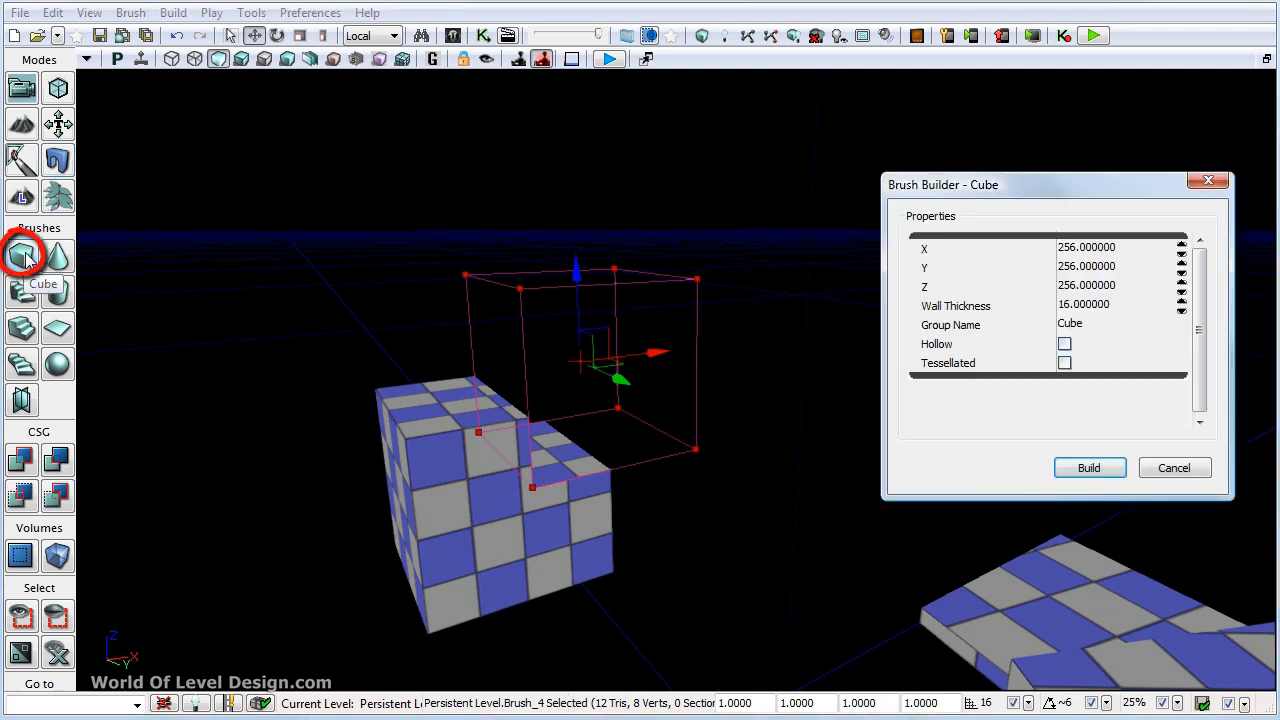
pyautogui.click(971, 250)
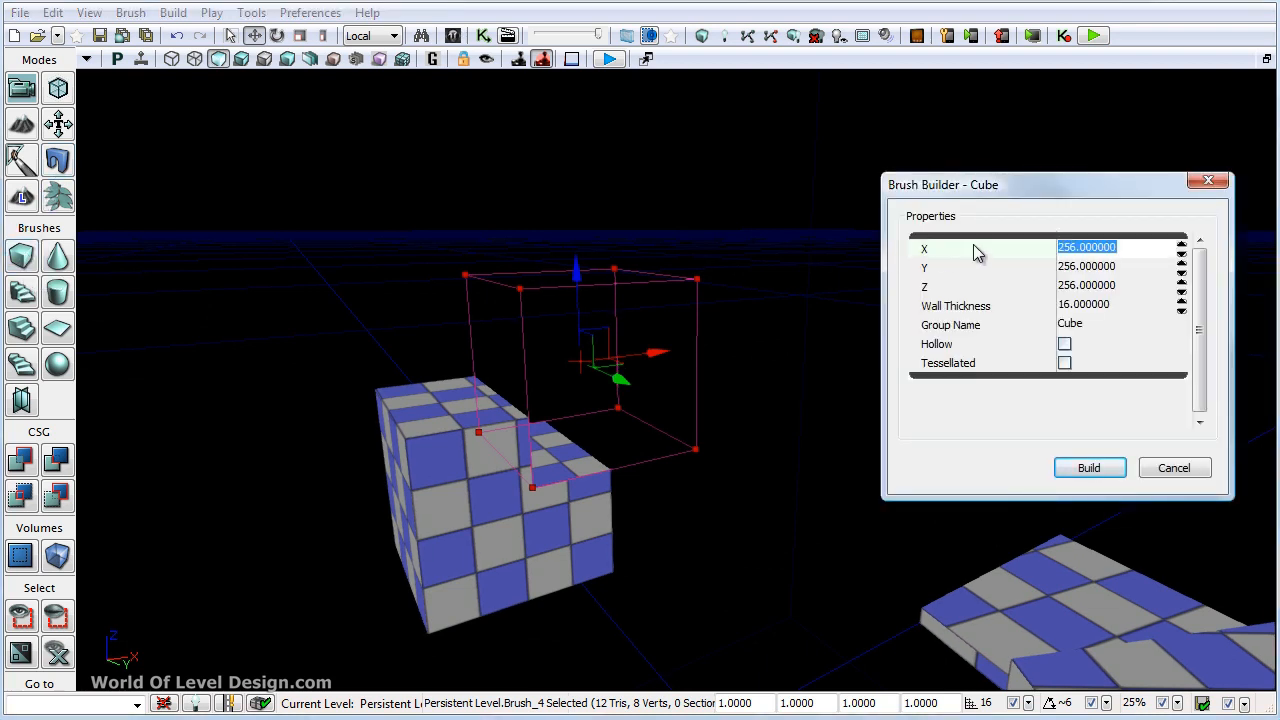
pyautogui.click(1110, 268)
pyautogui.click(1108, 285)
pyautogui.write('512')
pyautogui.press('Return')
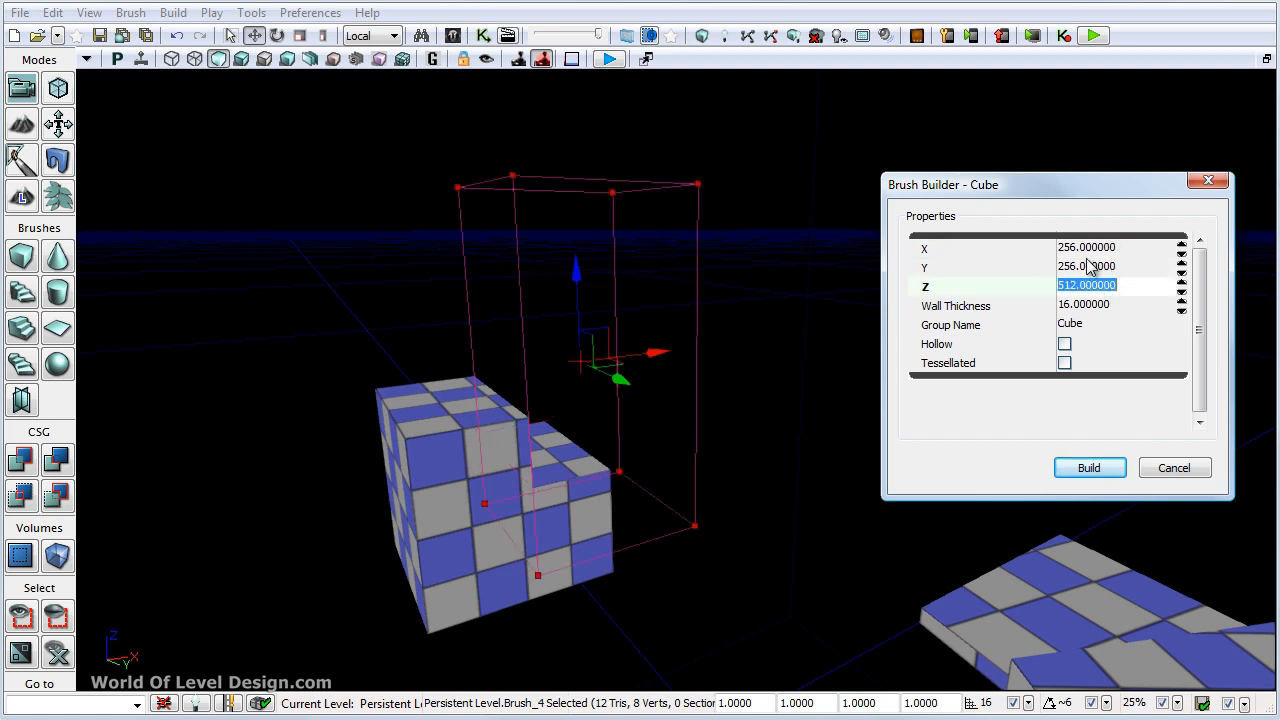
pyautogui.click(1088, 265)
pyautogui.write('512')
pyautogui.press('Return')
pyautogui.click(1176, 468)
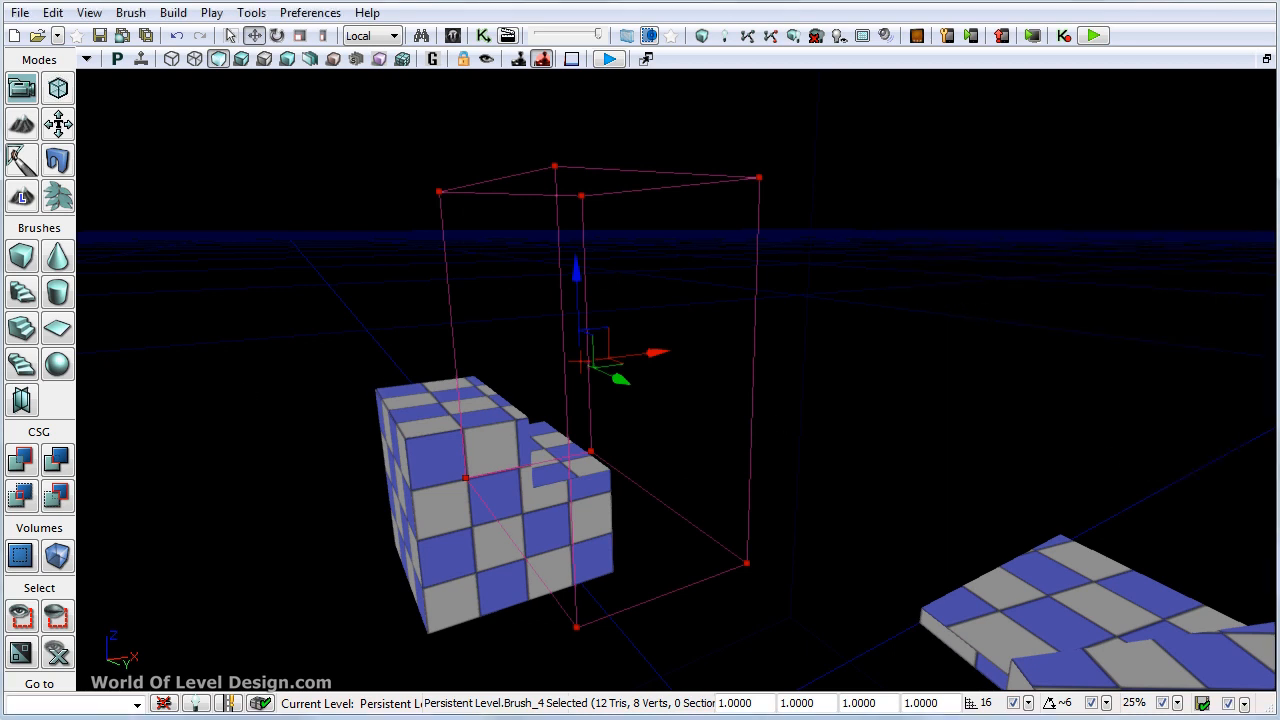
# Step: Reshape the builder brush into a linear staircase with 16 steps
pyautogui.click(22, 292)
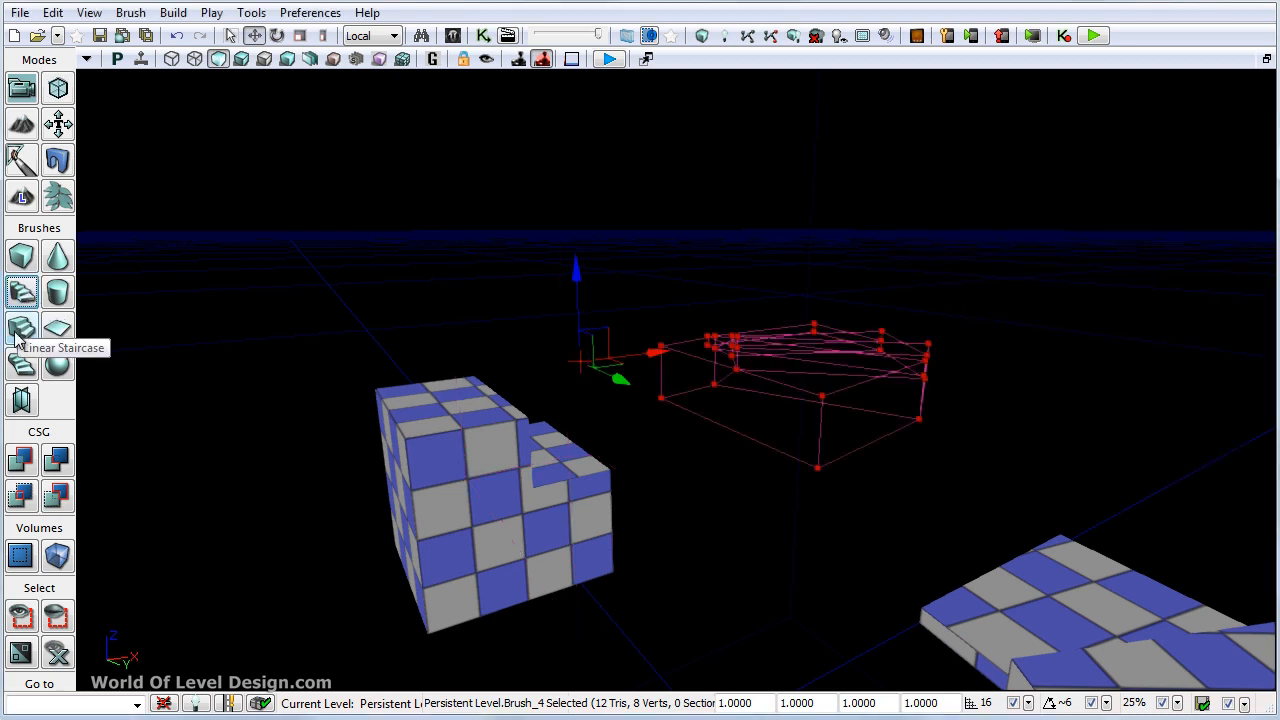
pyautogui.click(20, 332)
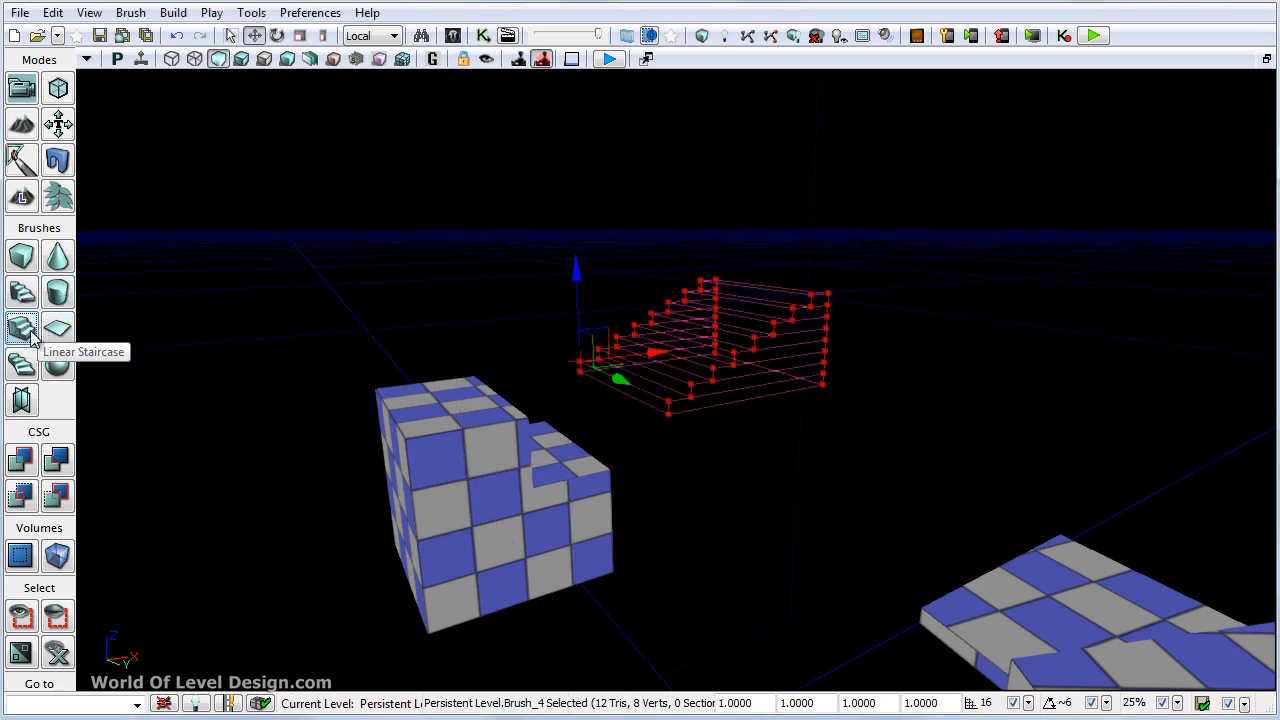
pyautogui.rightClick(22, 332)
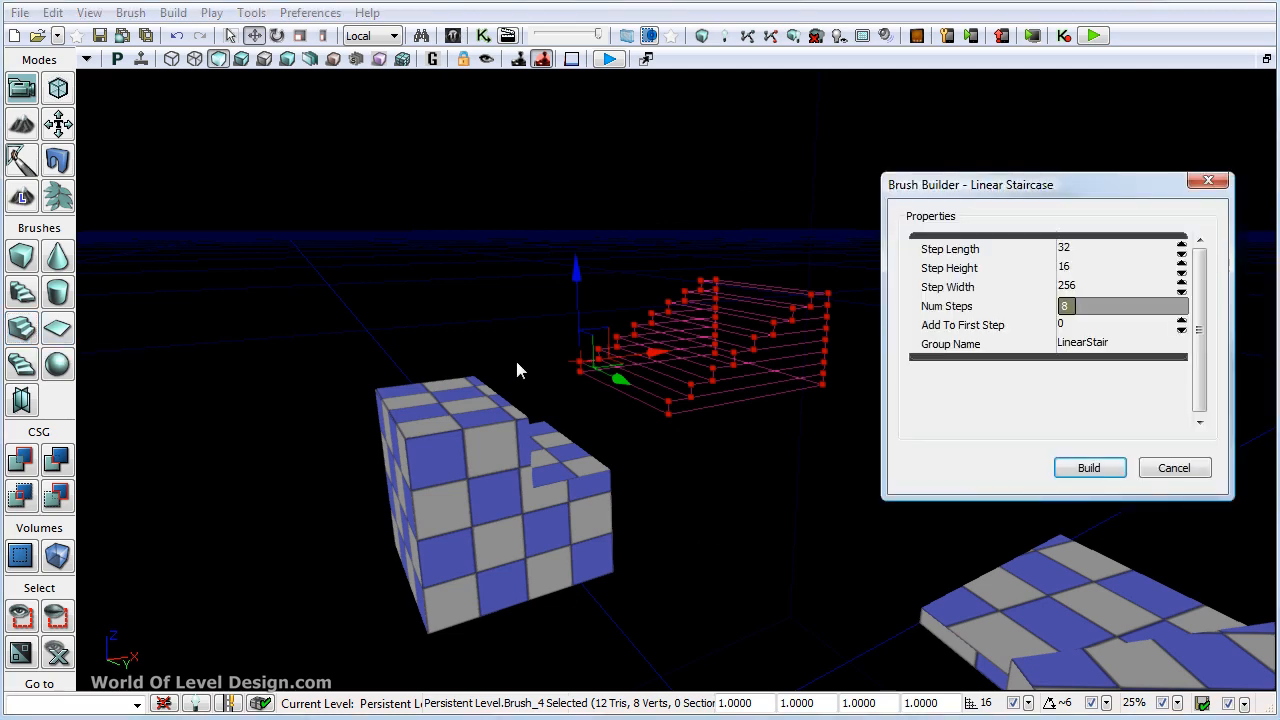
pyautogui.scroll(5, 812, 404)
pyautogui.scroll(-3, 808, 422)
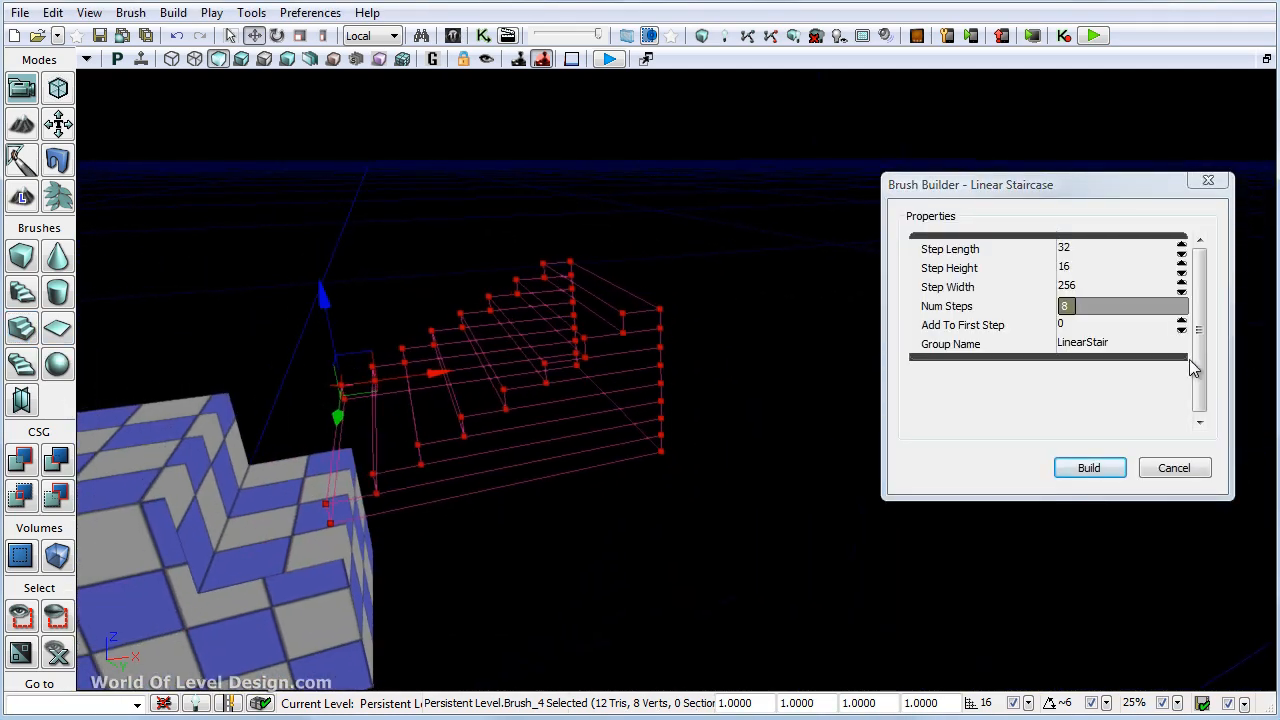
pyautogui.click(1100, 306)
pyautogui.write('16')
pyautogui.press('Return')
pyautogui.moveTo(806, 315); pyautogui.dragTo(820, 300, button='right')
pyautogui.click(1174, 468)
# Step: Add the linear staircase to the level as BSP geometry and clear the selection
pyautogui.moveTo(845, 422)
pyautogui.mouseDown(button='right')
pyautogui.moveTo(946, 436)
pyautogui.moveTo(753, 425)
pyautogui.moveTo(768, 425)
pyautogui.mouseUp(button='right')
pyautogui.hotkey('ctrl', 'a')
pyautogui.click(1067, 390)
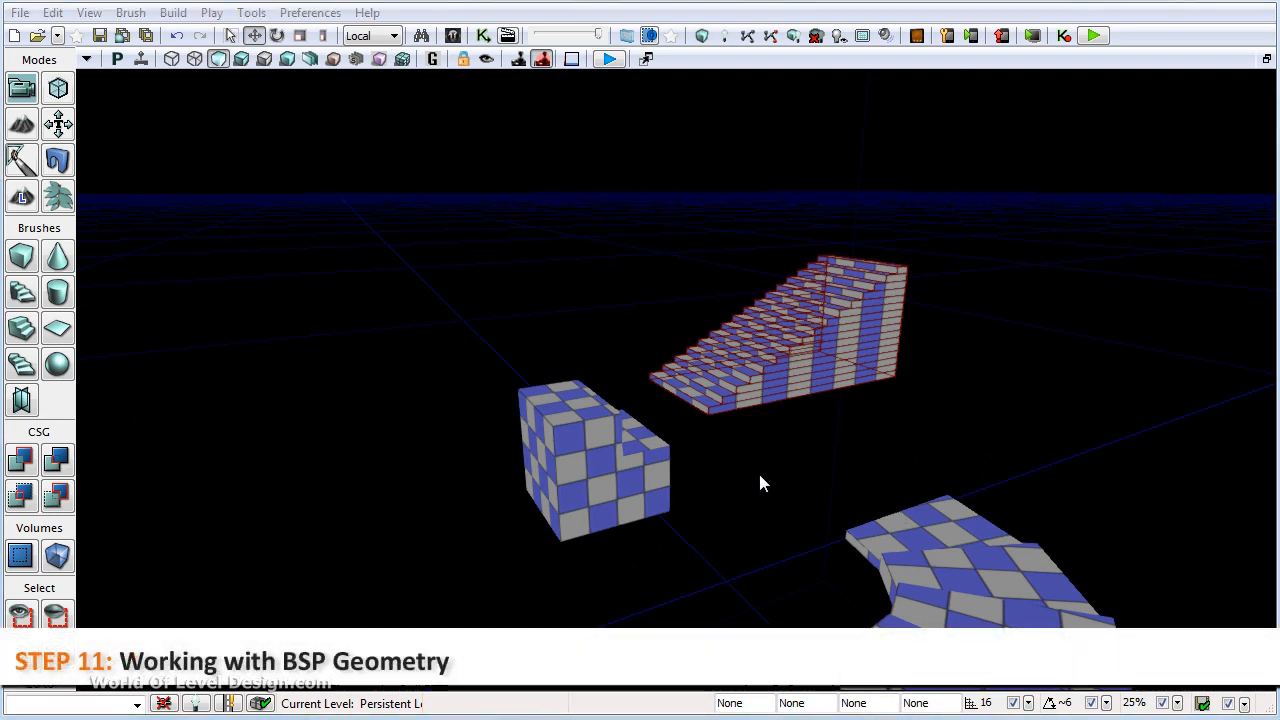
pyautogui.moveTo(760, 484); pyautogui.dragTo(842, 495, button='right')
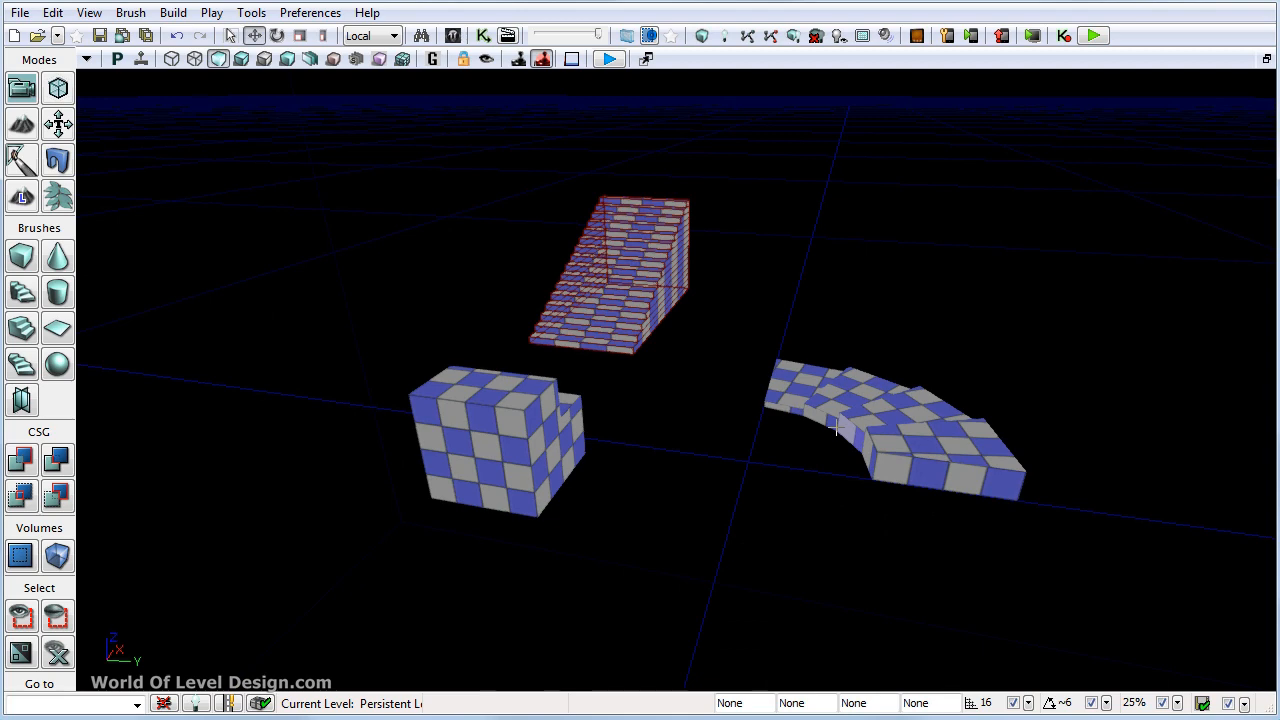
# Step: Select the cube and curved staircase brushes together in the perspective view, and clear the selection
pyautogui.keyDown('ctrl'); pyautogui.keyDown('shift'); pyautogui.click(560, 432); pyautogui.keyUp('shift'); pyautogui.keyUp('ctrl')
pyautogui.keyDown('ctrl'); pyautogui.keyDown('shift'); pyautogui.click(931, 437); pyautogui.keyUp('shift'); pyautogui.keyUp('ctrl')
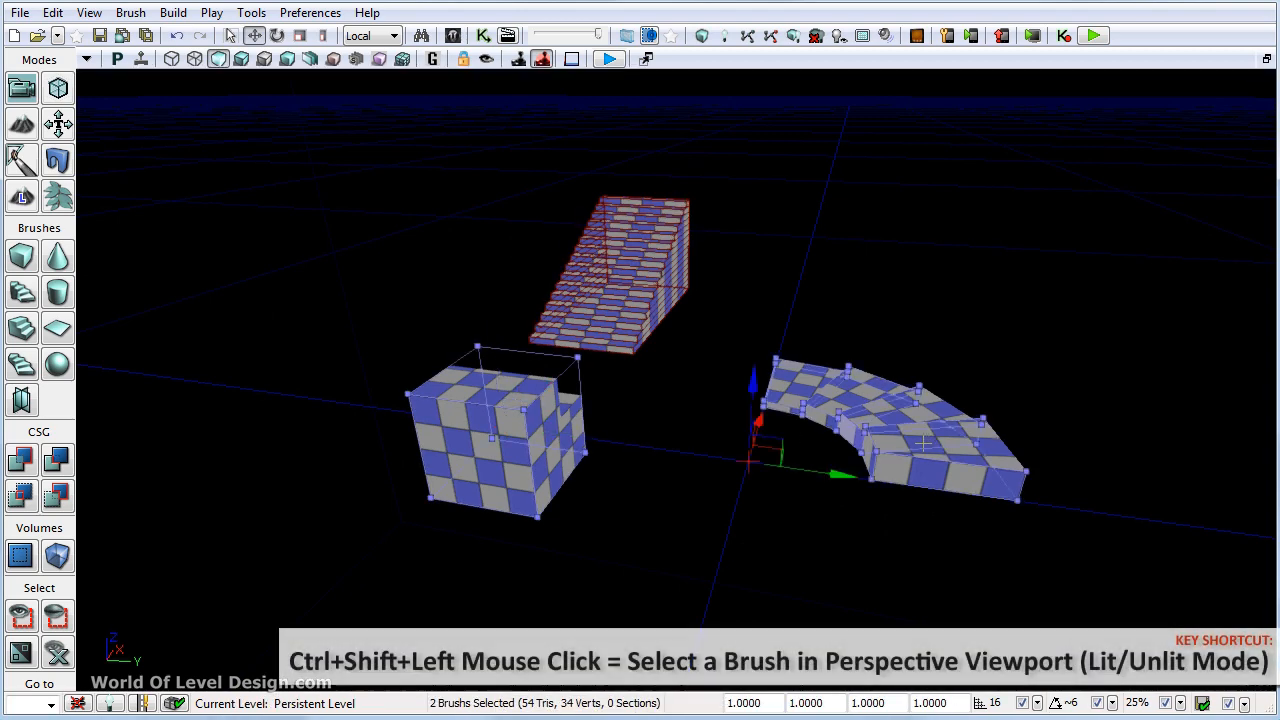
pyautogui.click(851, 504)
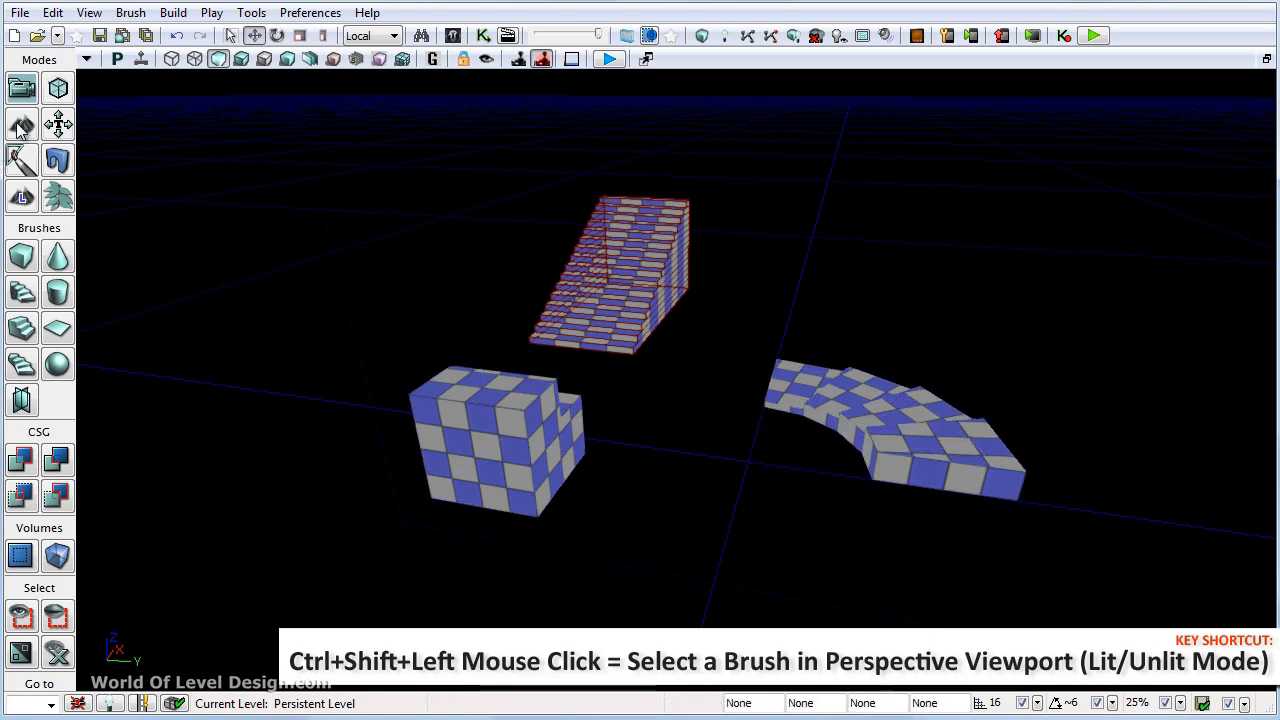
# Step: Delete the curved staircase brush in wireframe view, return to unlit view and rebuild the level geometry
pyautogui.click(172, 58)
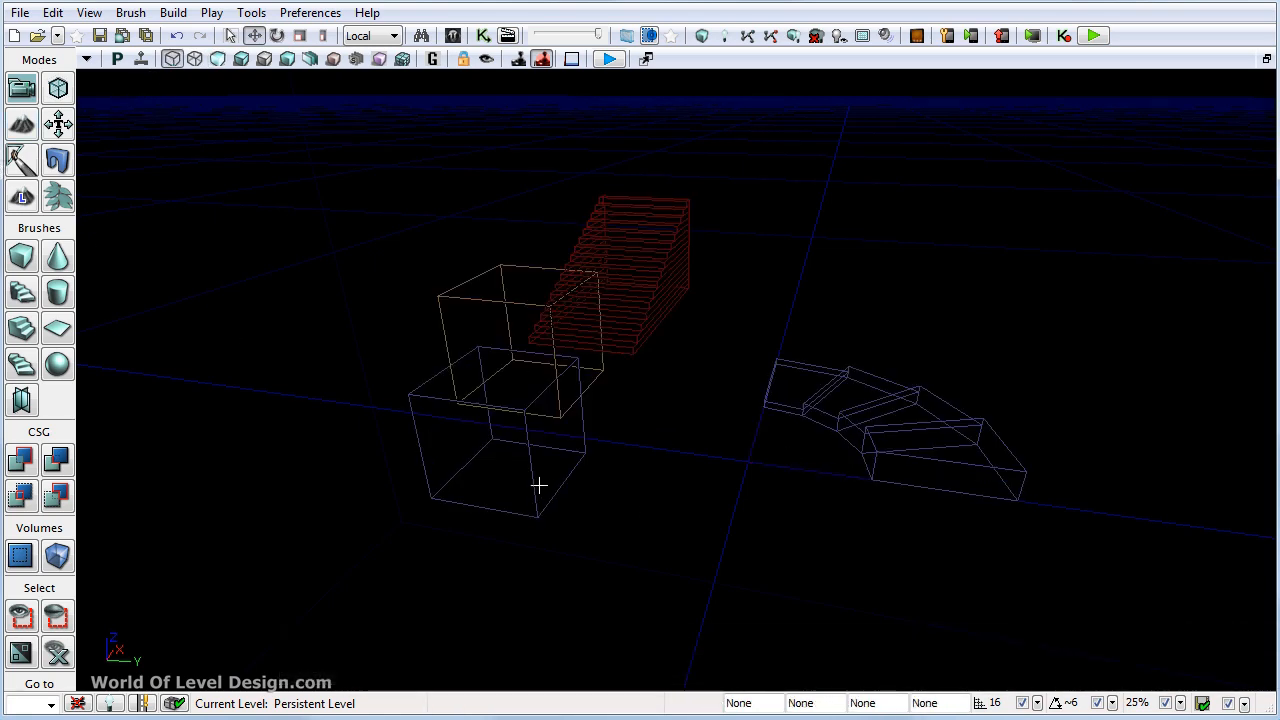
pyautogui.click(488, 290)
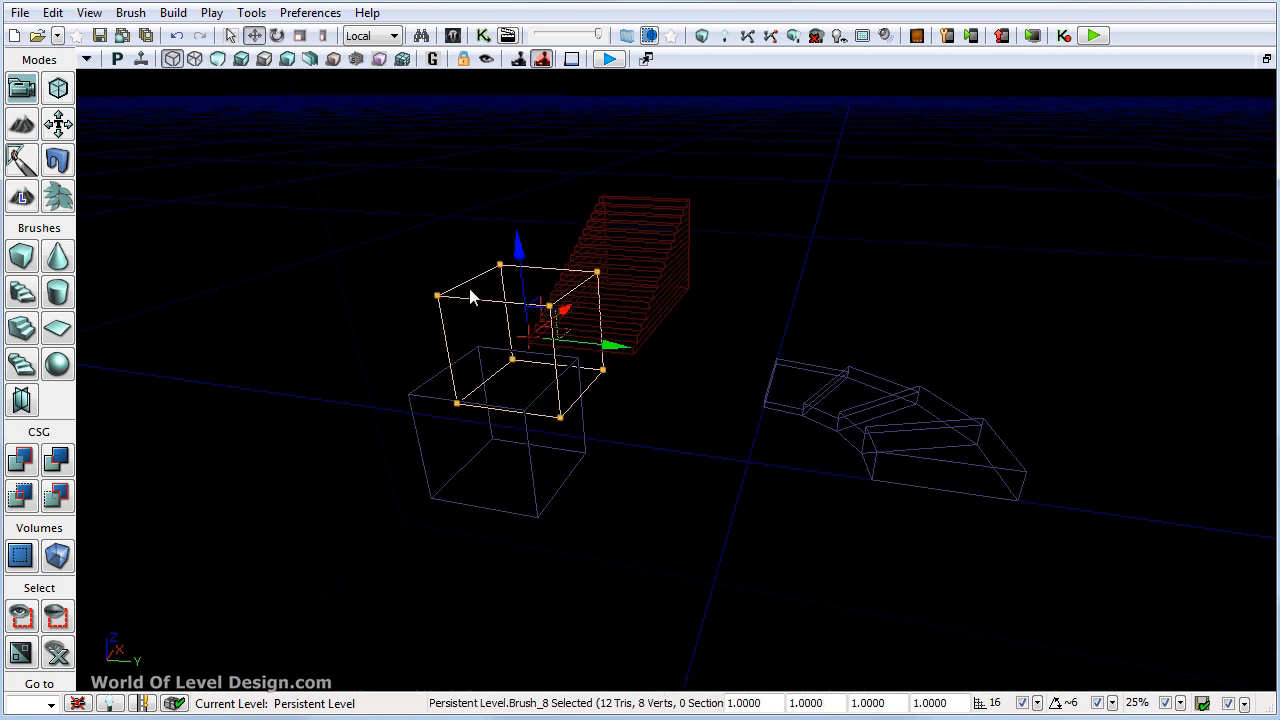
pyautogui.click(903, 420)
pyautogui.press('Delete')
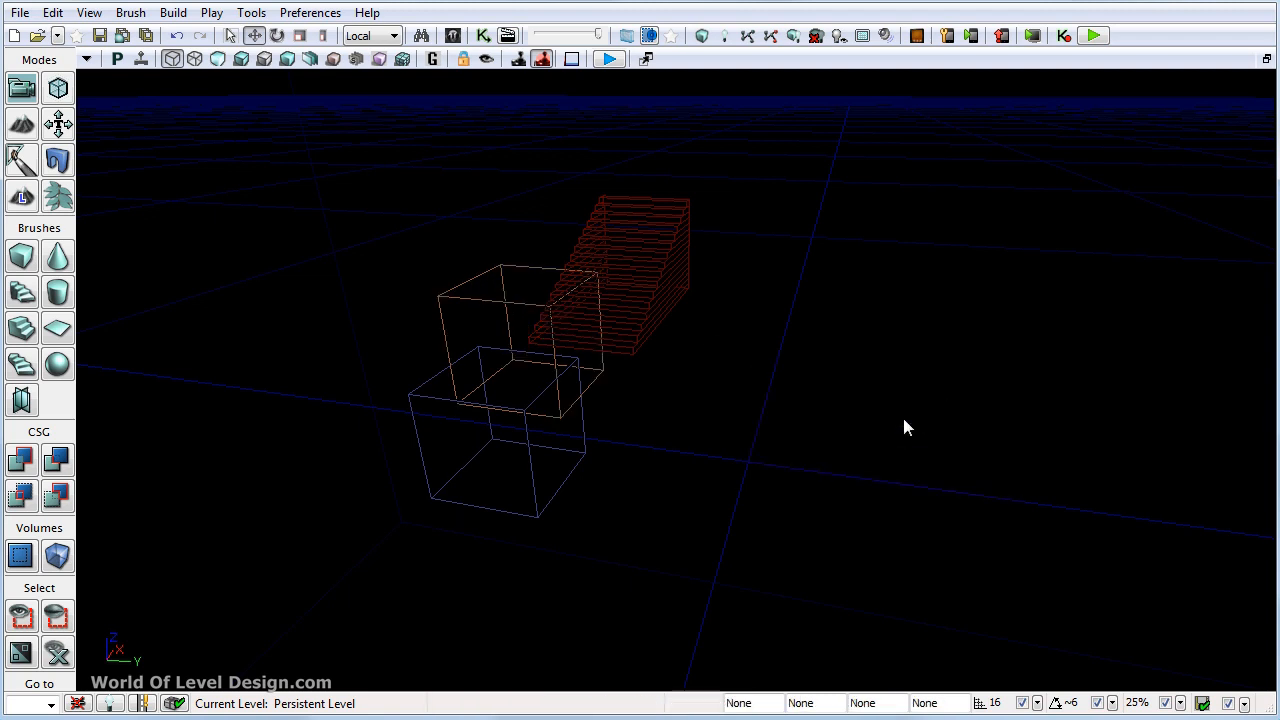
pyautogui.click(218, 58)
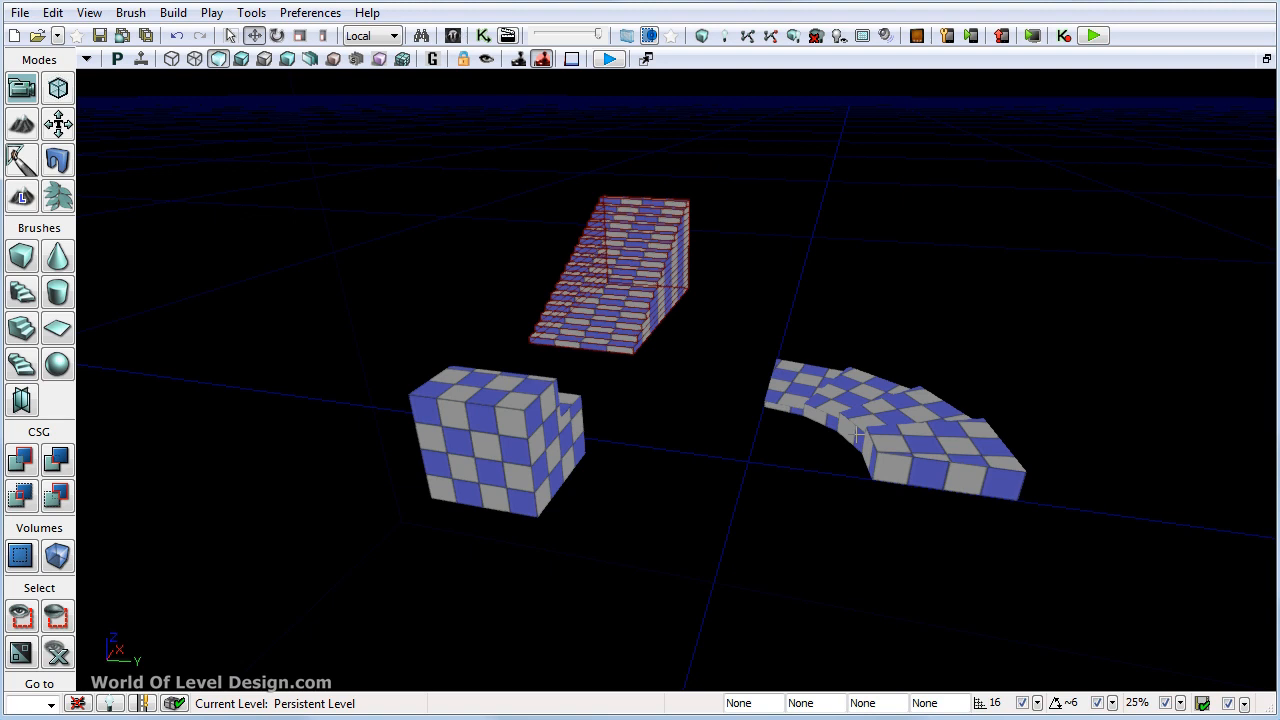
pyautogui.click(703, 36)
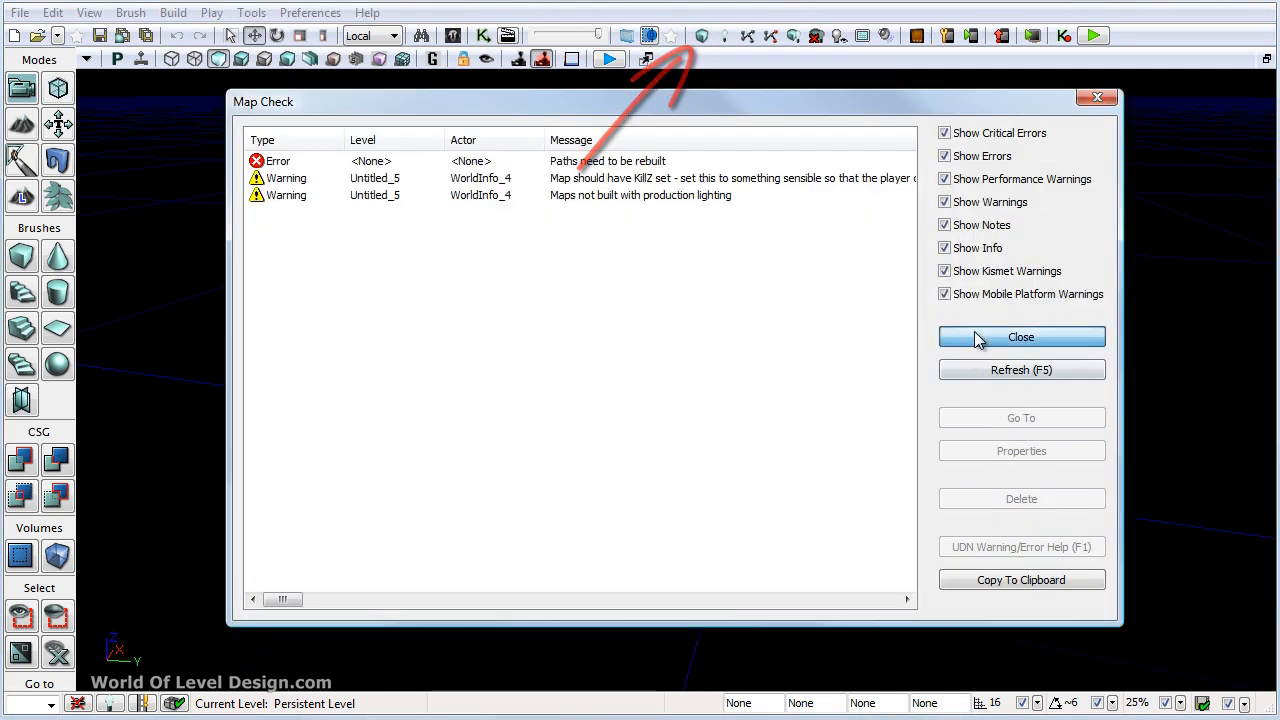
pyautogui.click(1020, 337)
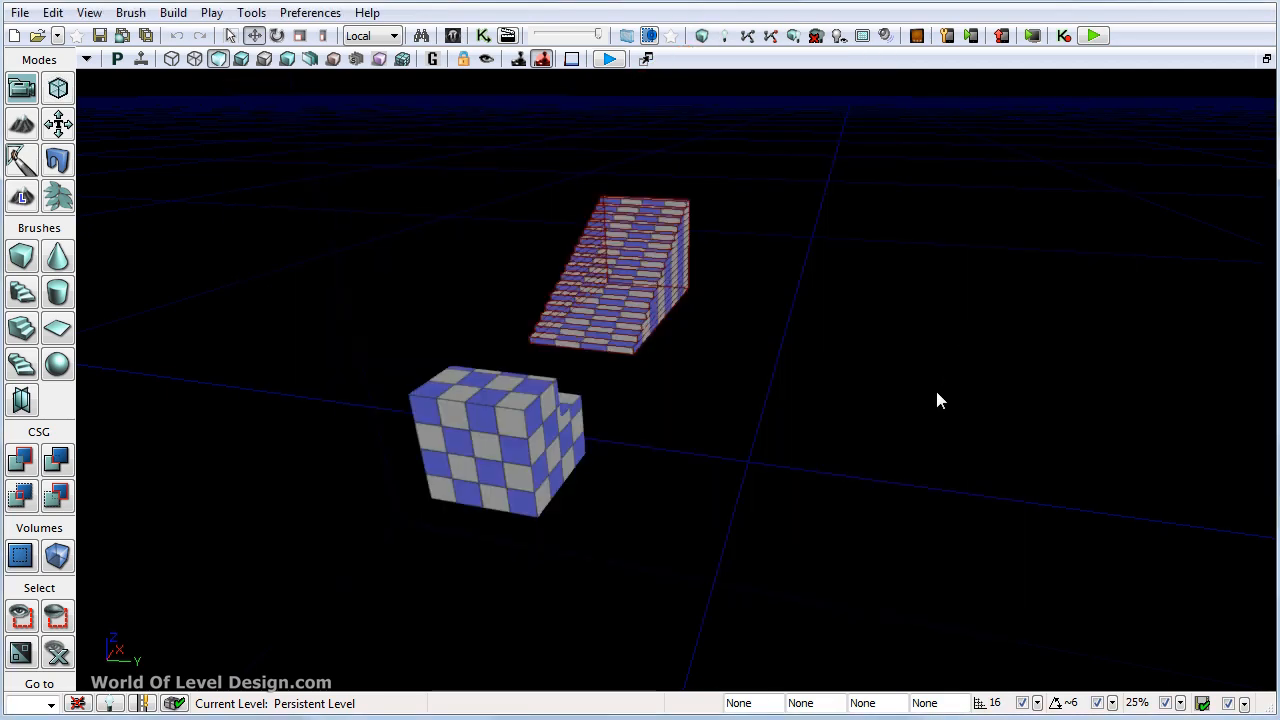
# Step: Hide the red builder brush, delete the linear staircase brush and rebuild the geometry
pyautogui.click(1042, 476)
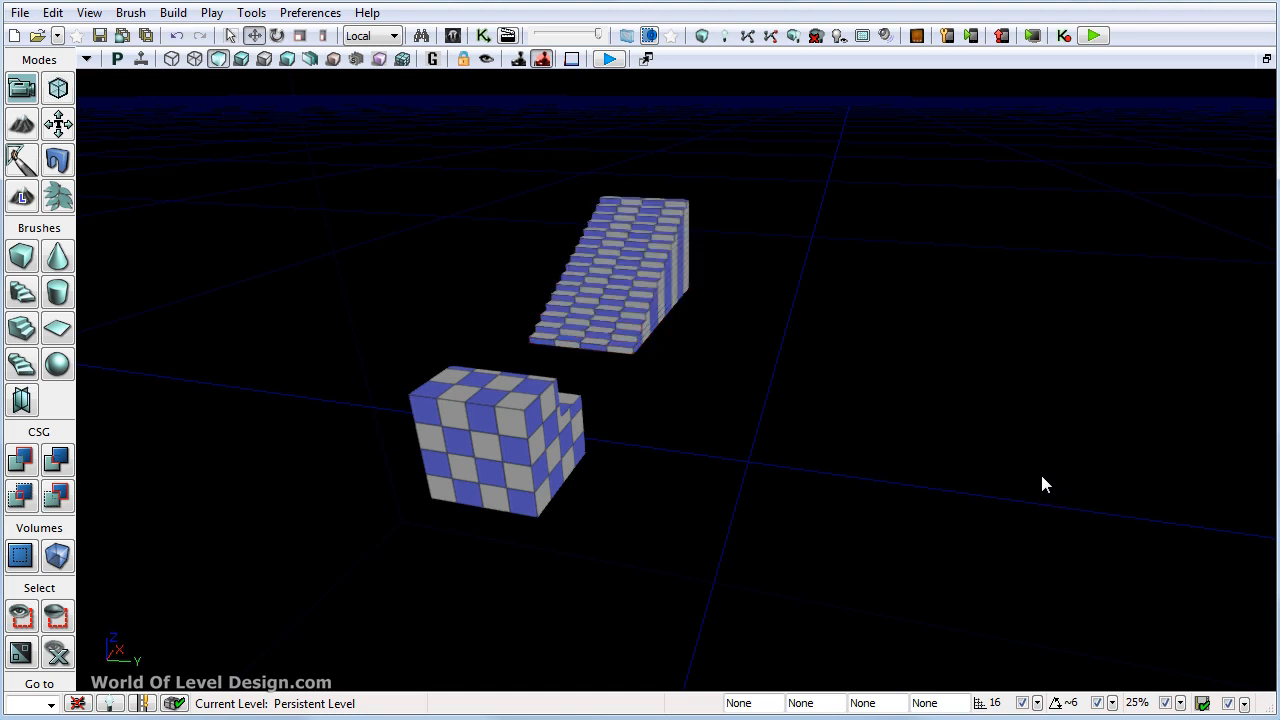
pyautogui.click(604, 318)
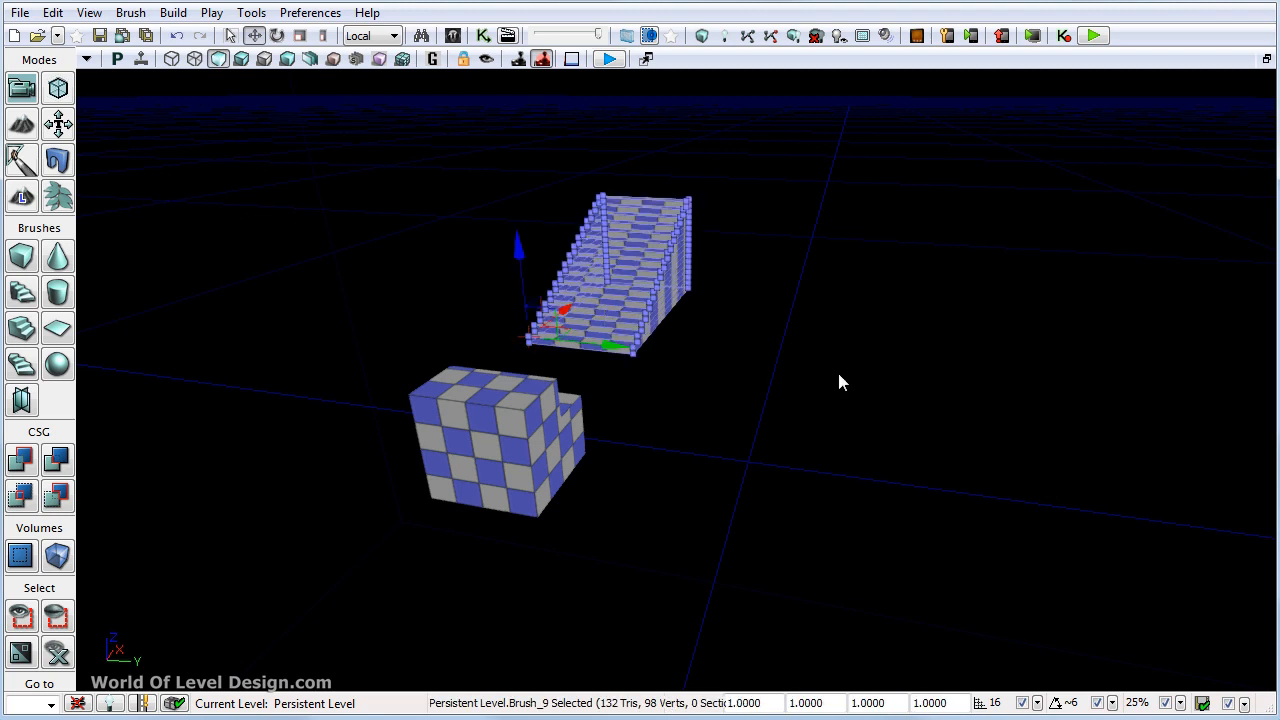
pyautogui.click(837, 370)
pyautogui.click(748, 37)
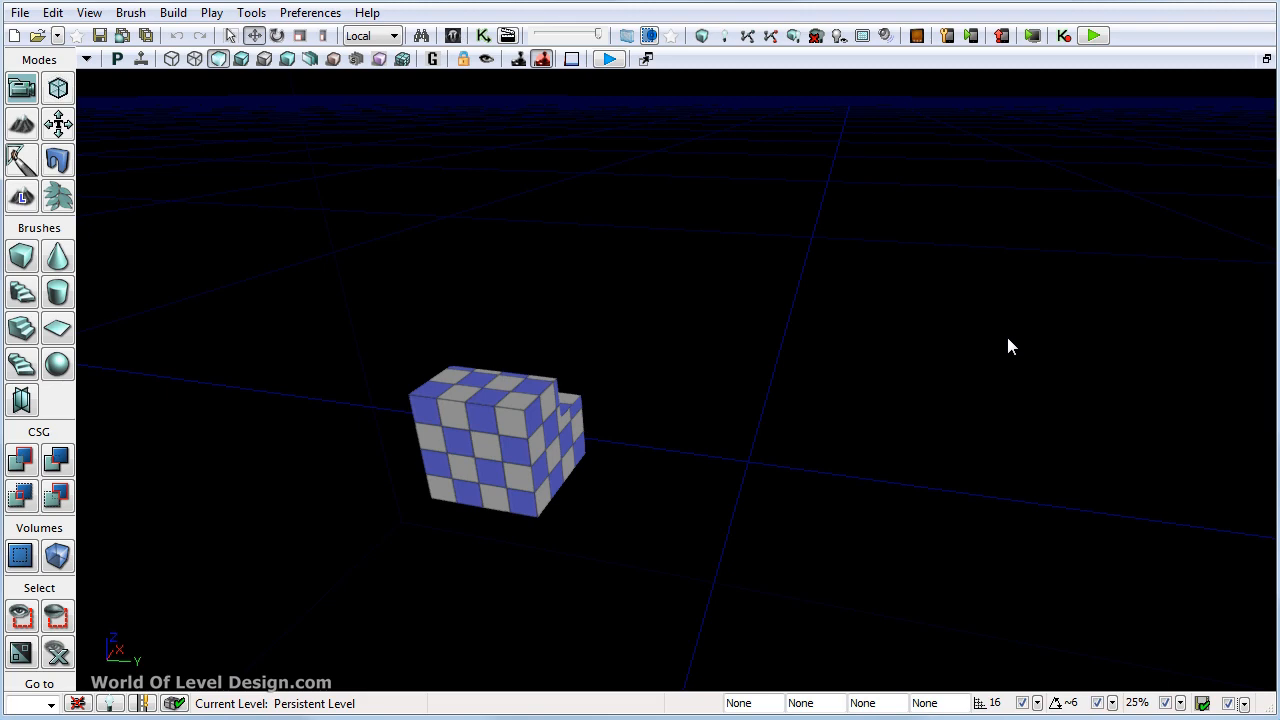
# Step: Enable the Clicking BSP Selects Brush preference and try it by selecting the cube brush
pyautogui.click(312, 14)
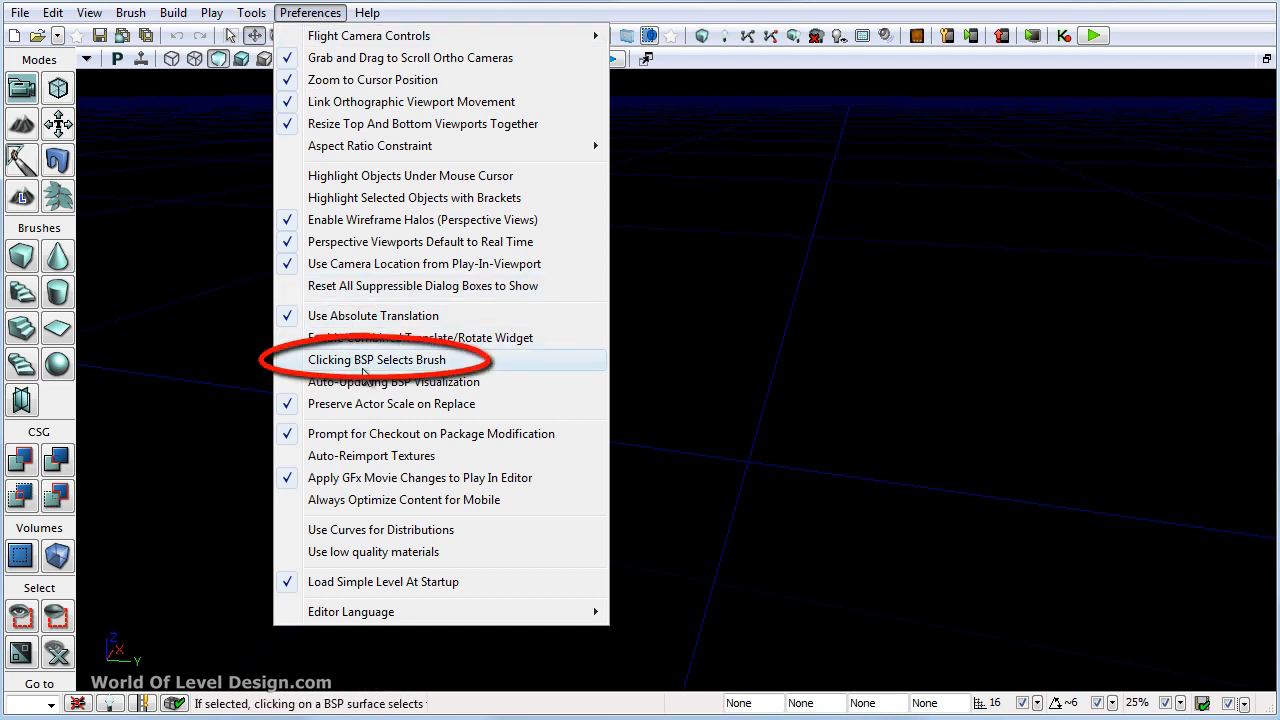
pyautogui.click(390, 366)
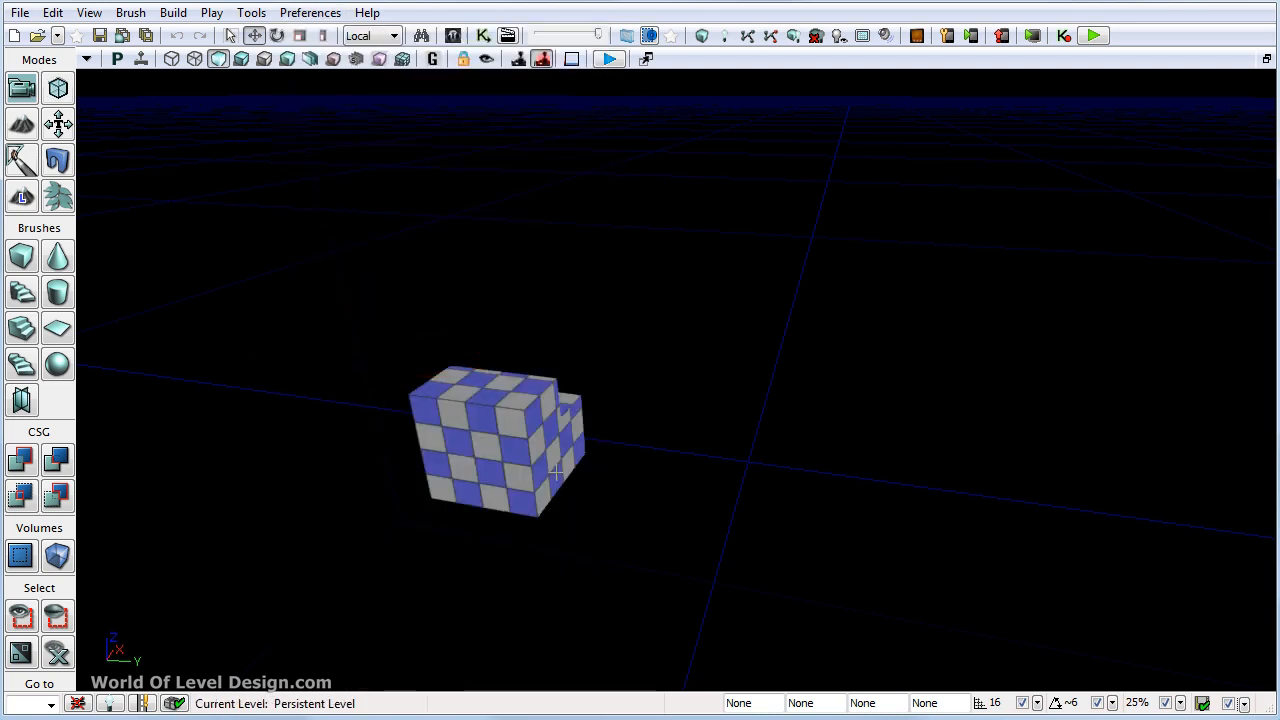
pyautogui.click(547, 433)
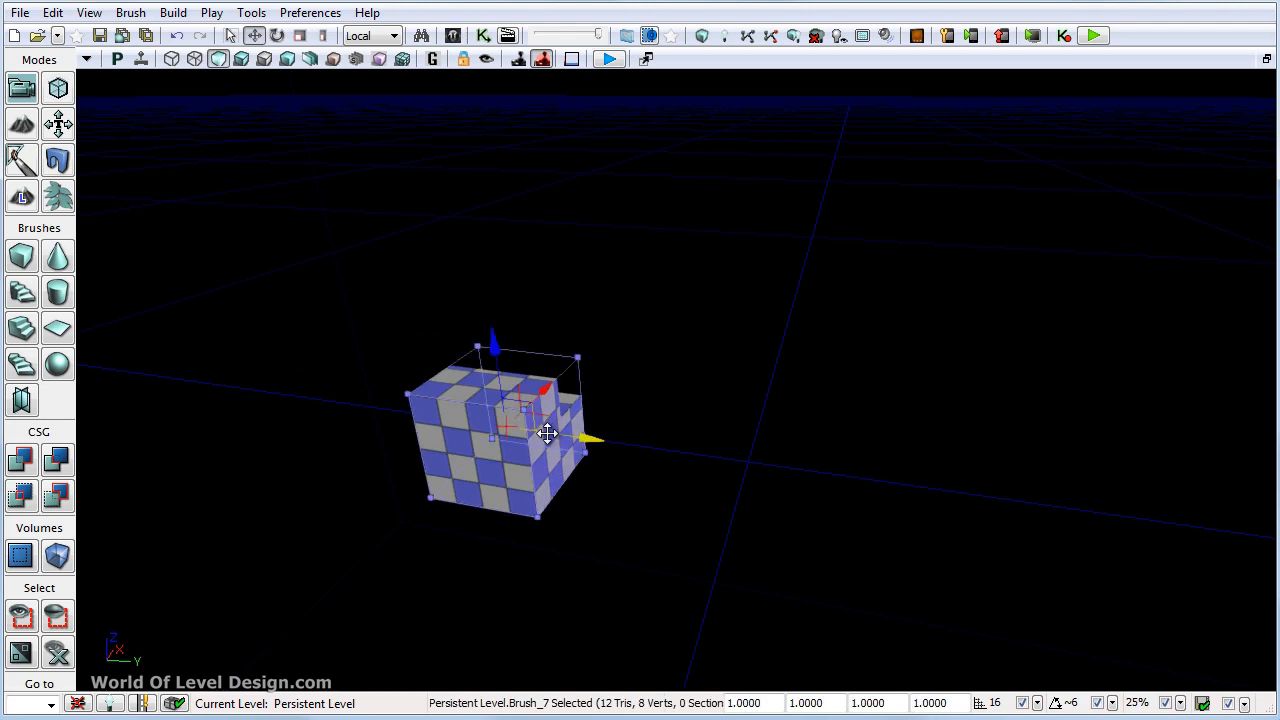
pyautogui.click(450, 260)
# Step: Enable the Auto-Updating BSP Visualization preference and shift the cube brush slightly along its X axis
pyautogui.click(310, 12)
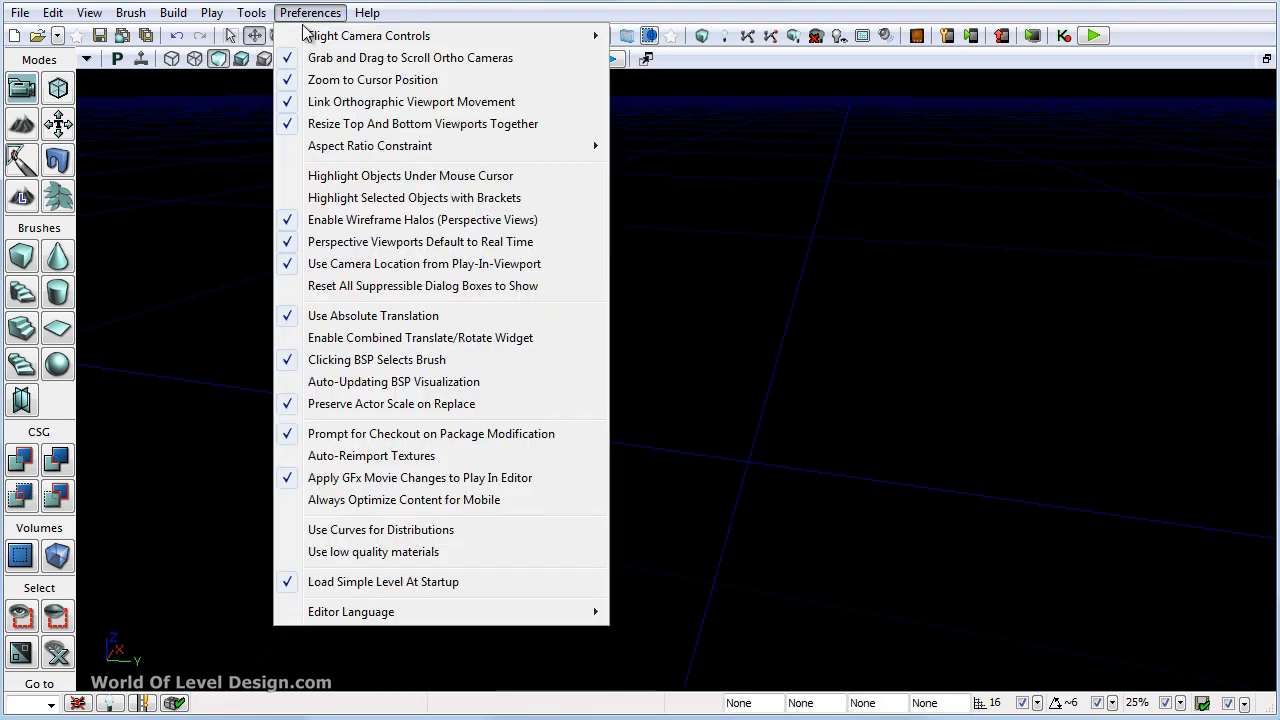
pyautogui.click(356, 383)
pyautogui.moveTo(772, 326)
pyautogui.mouseDown(button='right')
pyautogui.moveTo(648, 339)
pyautogui.moveTo(755, 322)
pyautogui.mouseUp(button='right')
pyautogui.click(540, 320)
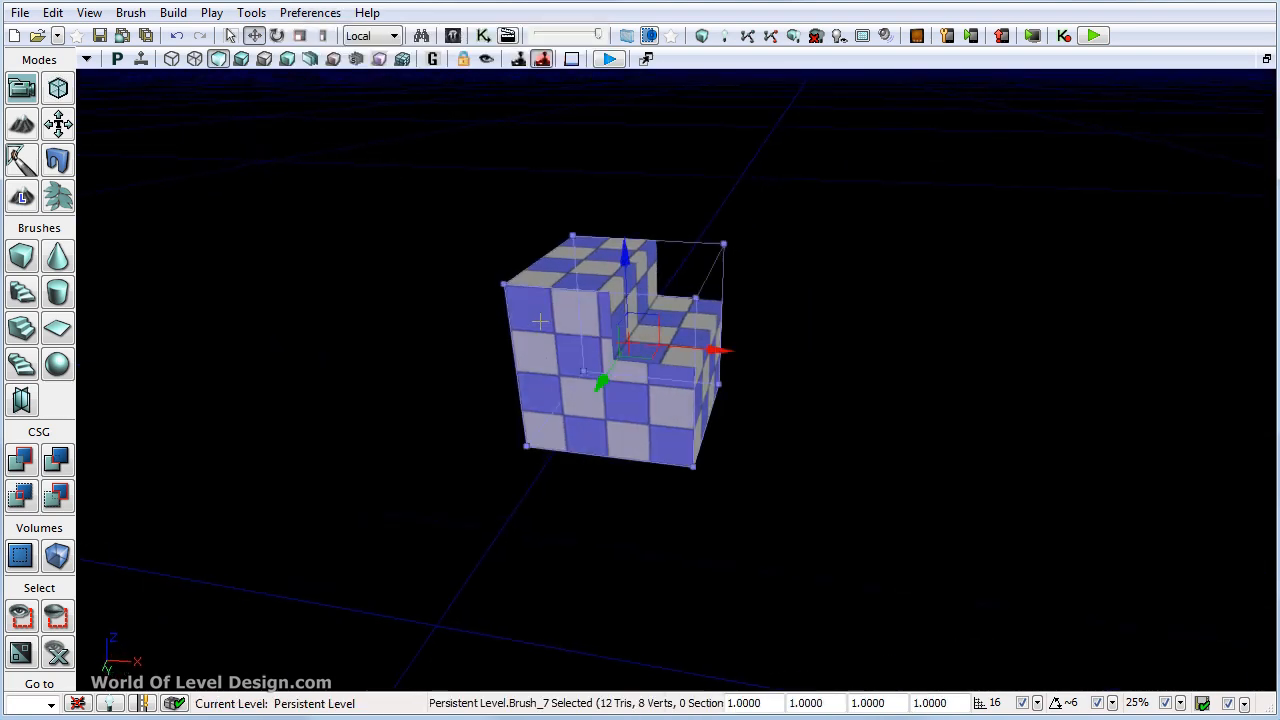
pyautogui.moveTo(723, 349)
pyautogui.mouseDown()
pyautogui.moveTo(675, 347)
pyautogui.moveTo(700, 349)
pyautogui.mouseUp()
pyautogui.click(767, 339)
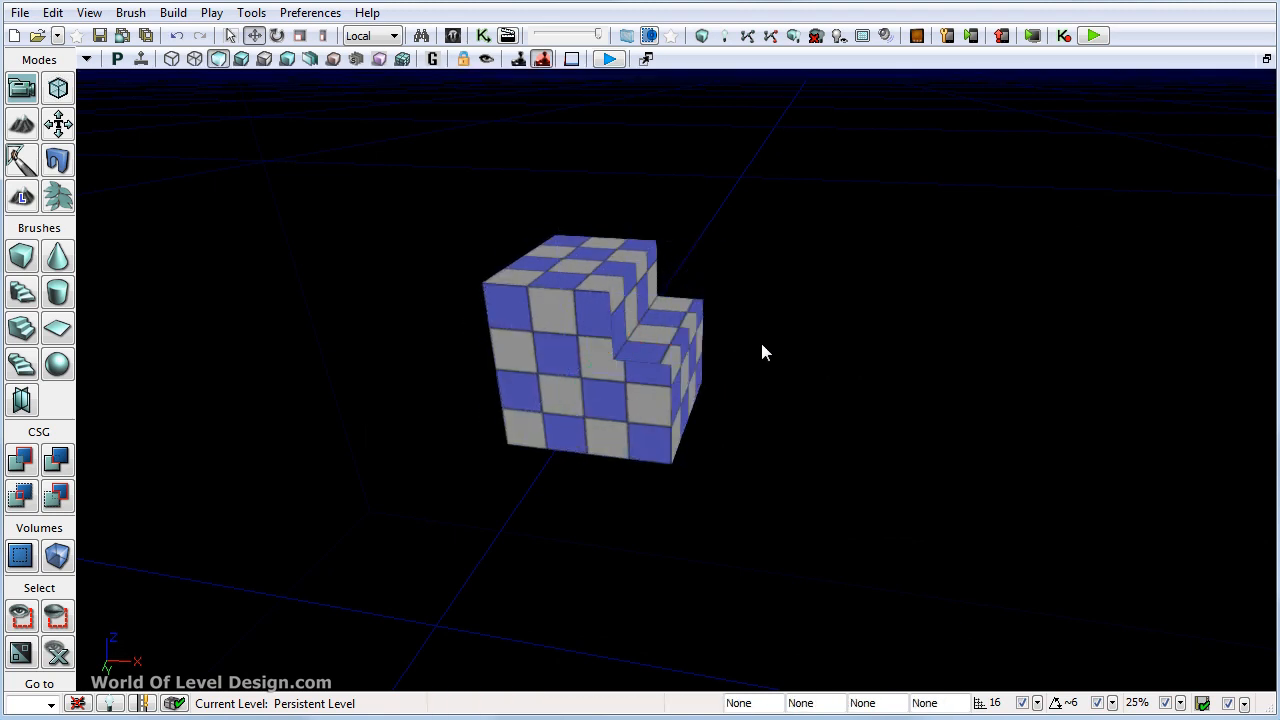
# Step: Delete the cube brush and the remaining subtractive brush, using wireframe view to find the latter, and return to unlit view
pyautogui.click(607, 381)
pyautogui.keyDown('ctrl'); pyautogui.keyDown('shift'); pyautogui.click(662, 390); pyautogui.keyUp('shift'); pyautogui.keyUp('ctrl')
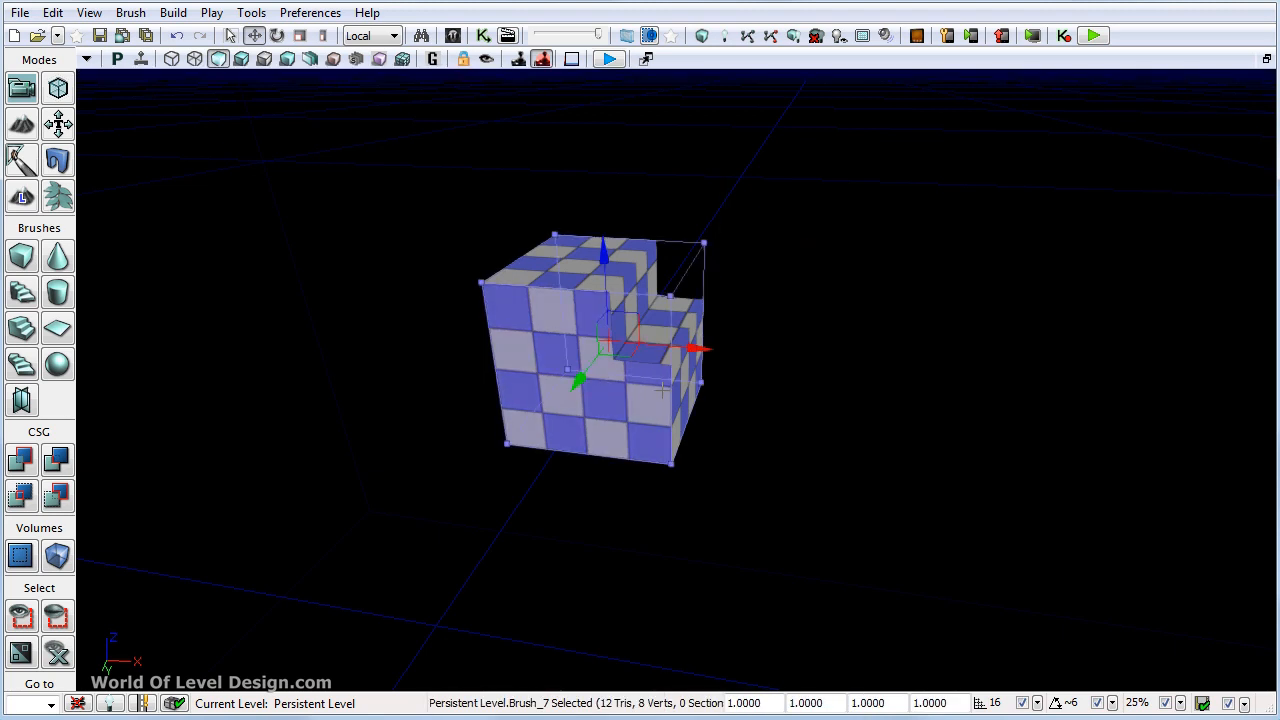
pyautogui.press('Delete')
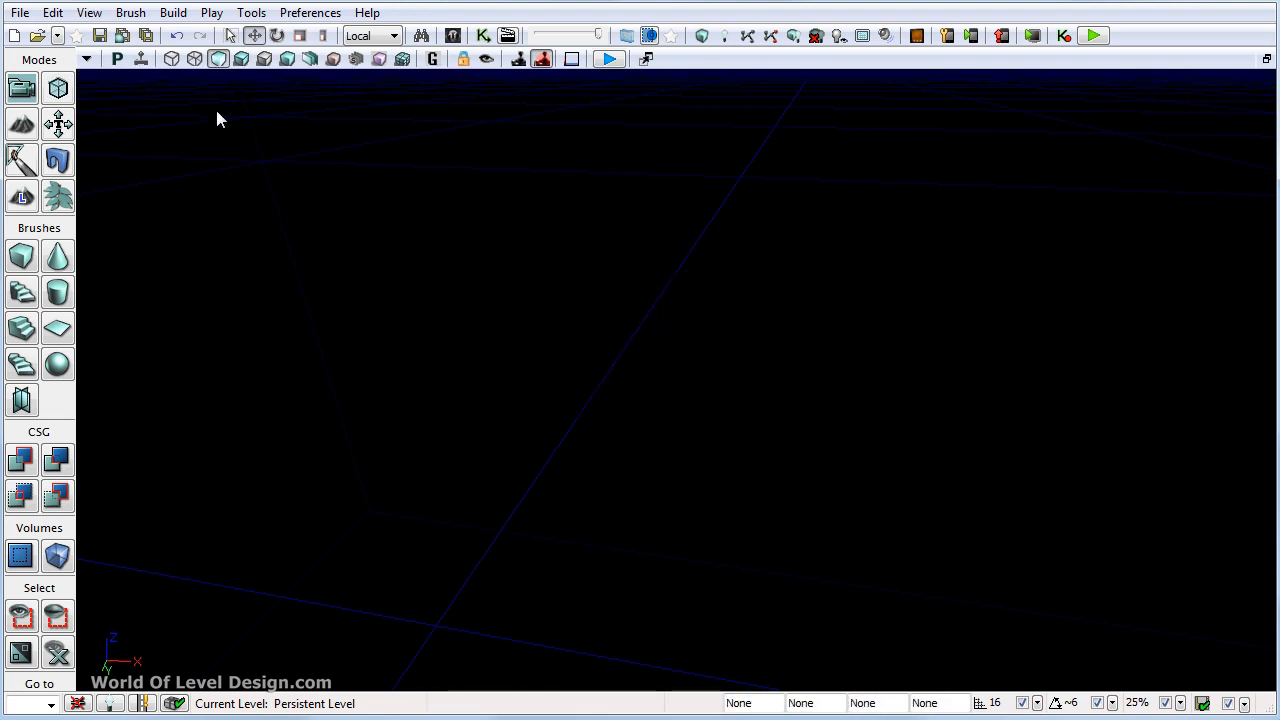
pyautogui.click(171, 58)
pyautogui.click(720, 163)
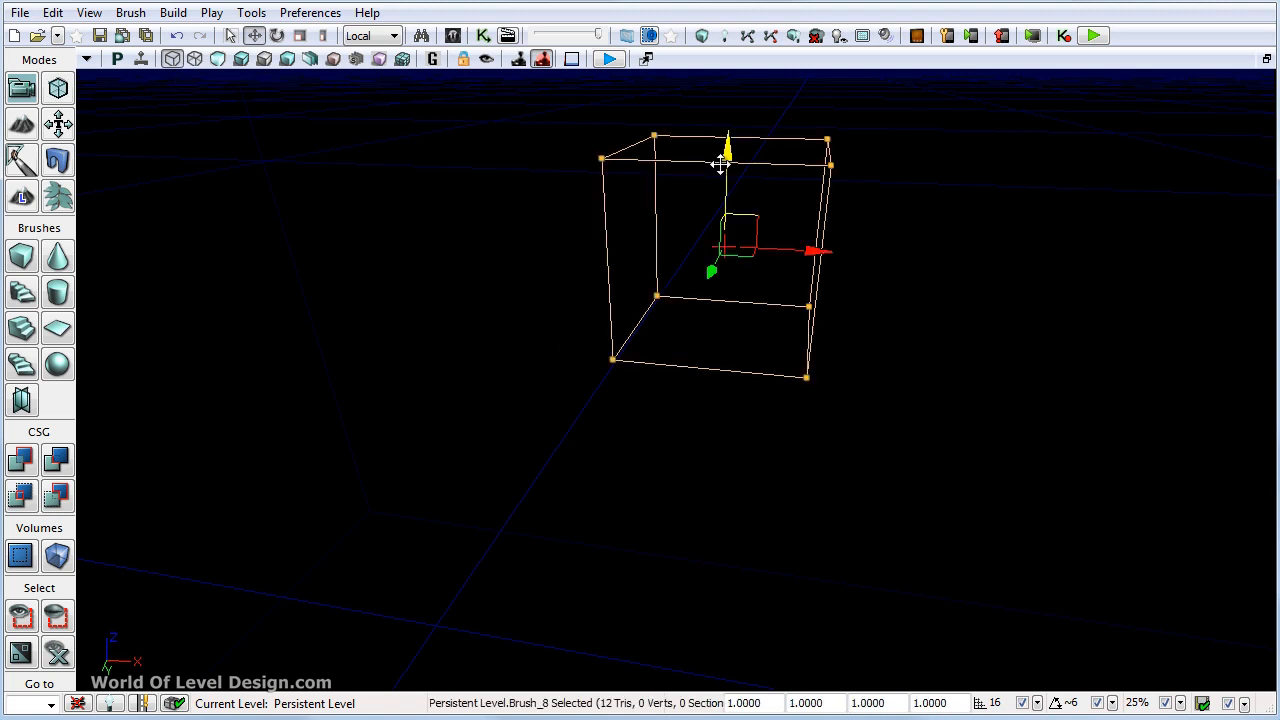
pyautogui.press('Delete')
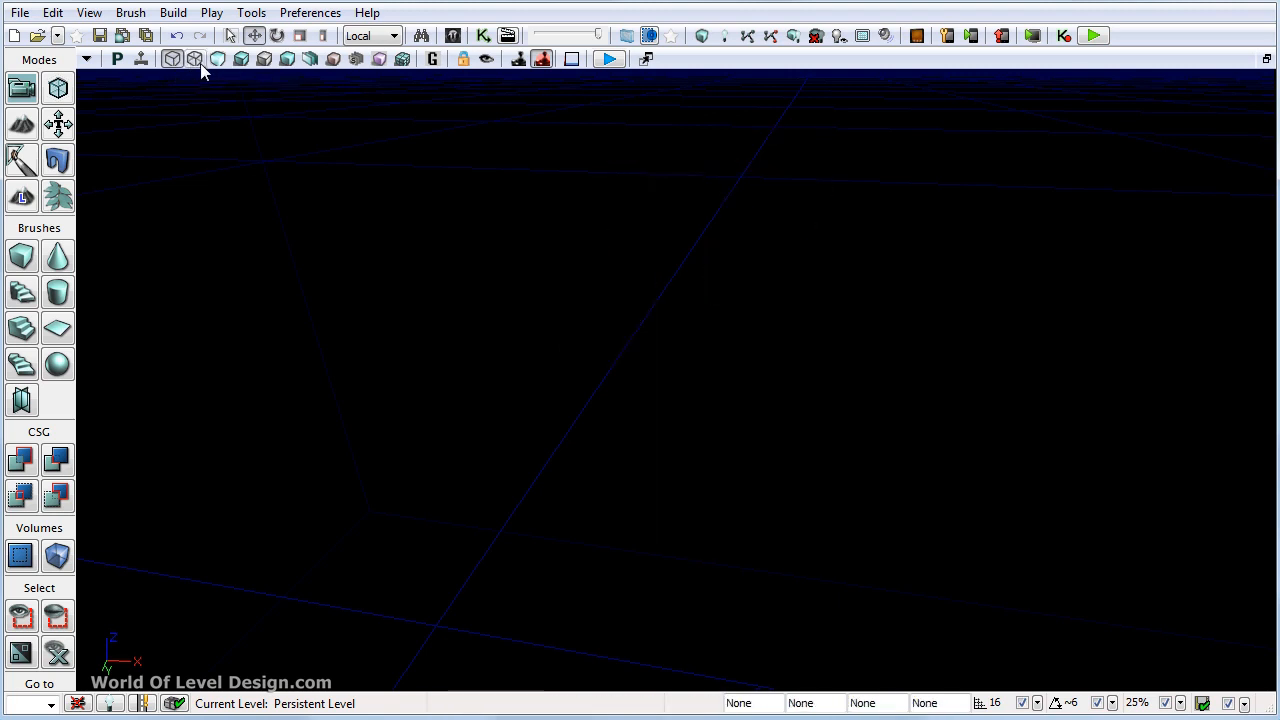
pyautogui.click(218, 58)
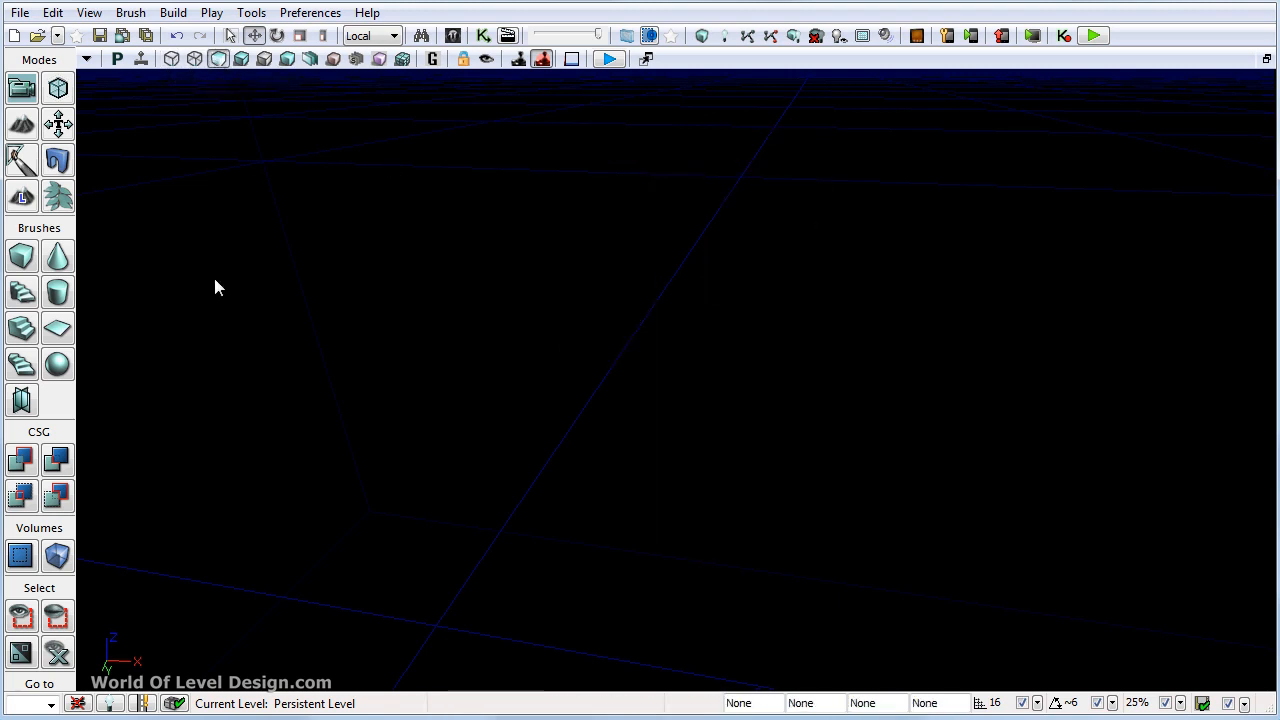
# Step: Show the red builder brush and reshape it into a cube
pyautogui.press('b')
pyautogui.moveTo(523, 311)
pyautogui.mouseDown()
pyautogui.moveTo(769, 341)
pyautogui.moveTo(873, 338)
pyautogui.mouseUp()
pyautogui.moveTo(873, 338); pyautogui.dragTo(873, 338, button='right')
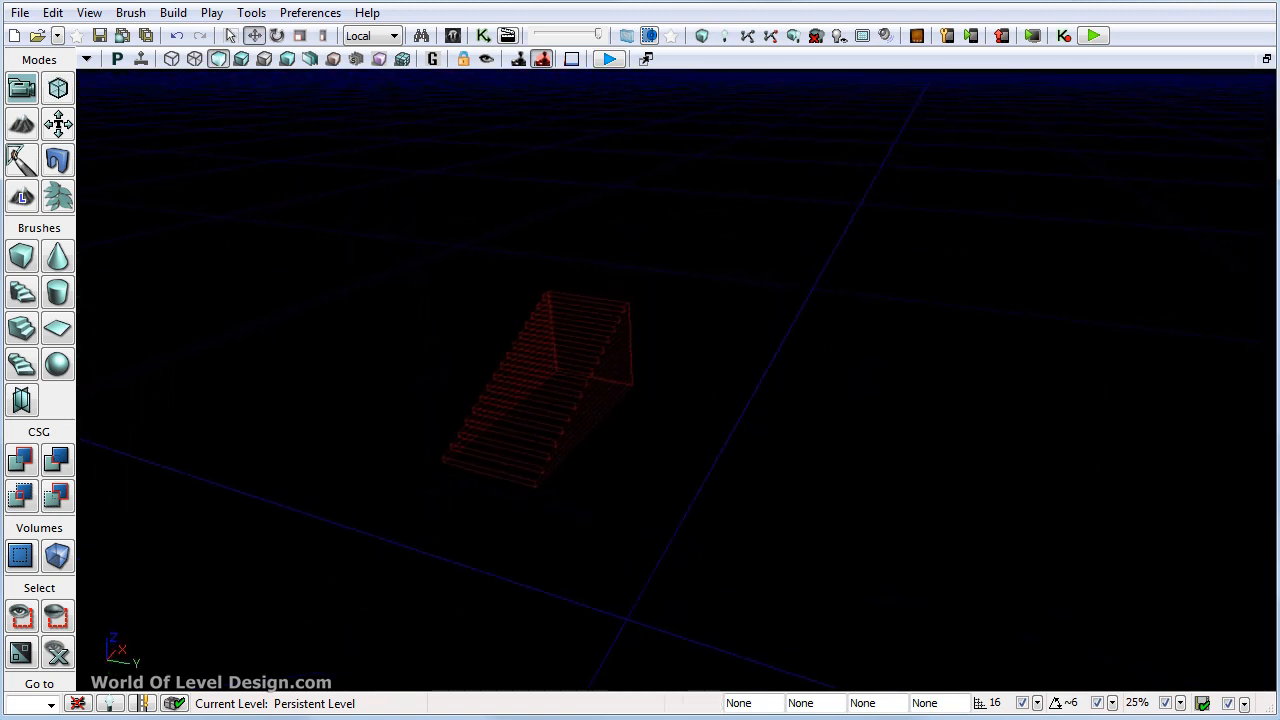
pyautogui.click(16, 261)
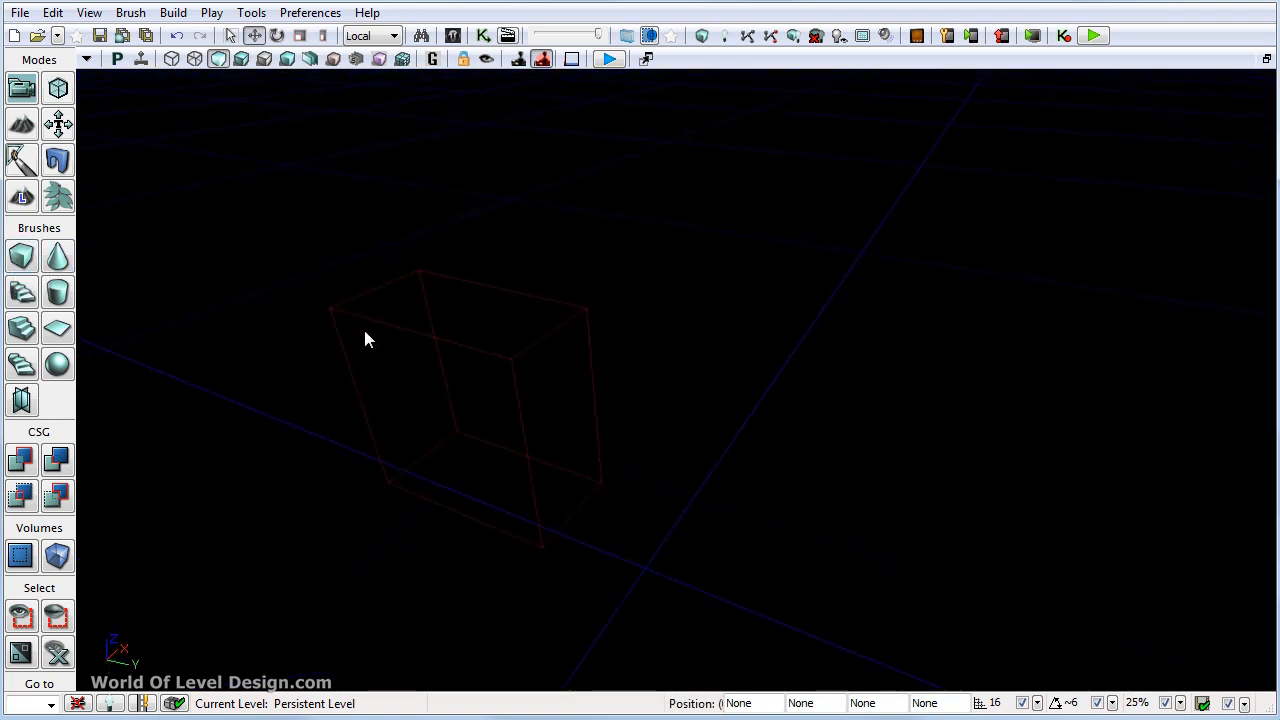
pyautogui.moveTo(365, 340); pyautogui.dragTo(354, 406, button='right')
# Step: Set the cube builder brush to X 1024, Y 1024 and Z 64 and build it
pyautogui.rightClick(30, 257)
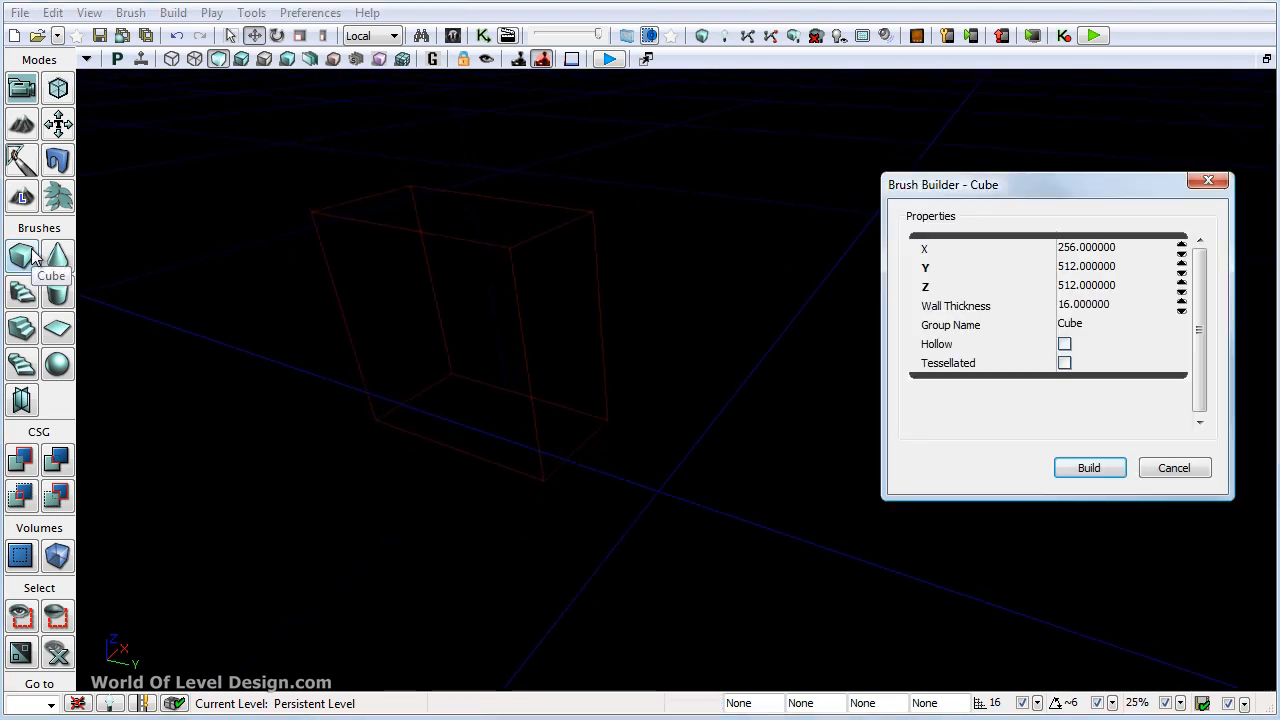
pyautogui.click(1127, 285)
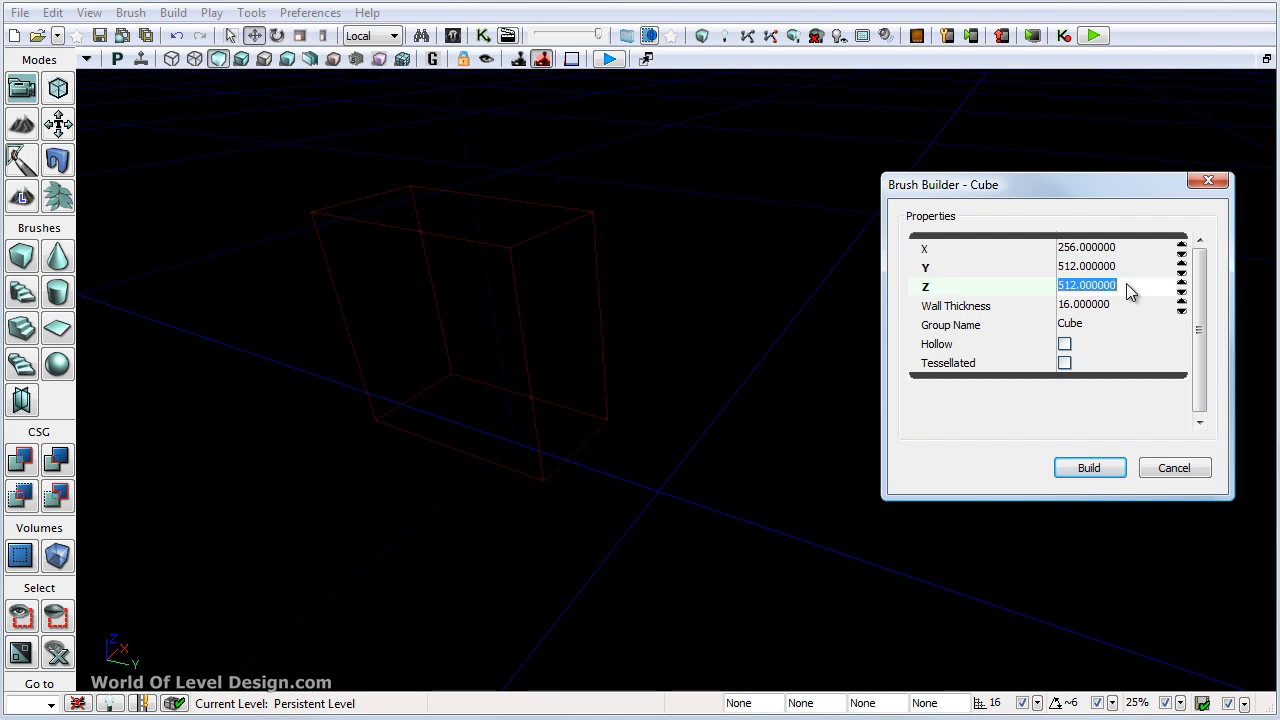
pyautogui.write('64')
pyautogui.click(1119, 266)
pyautogui.write('1')
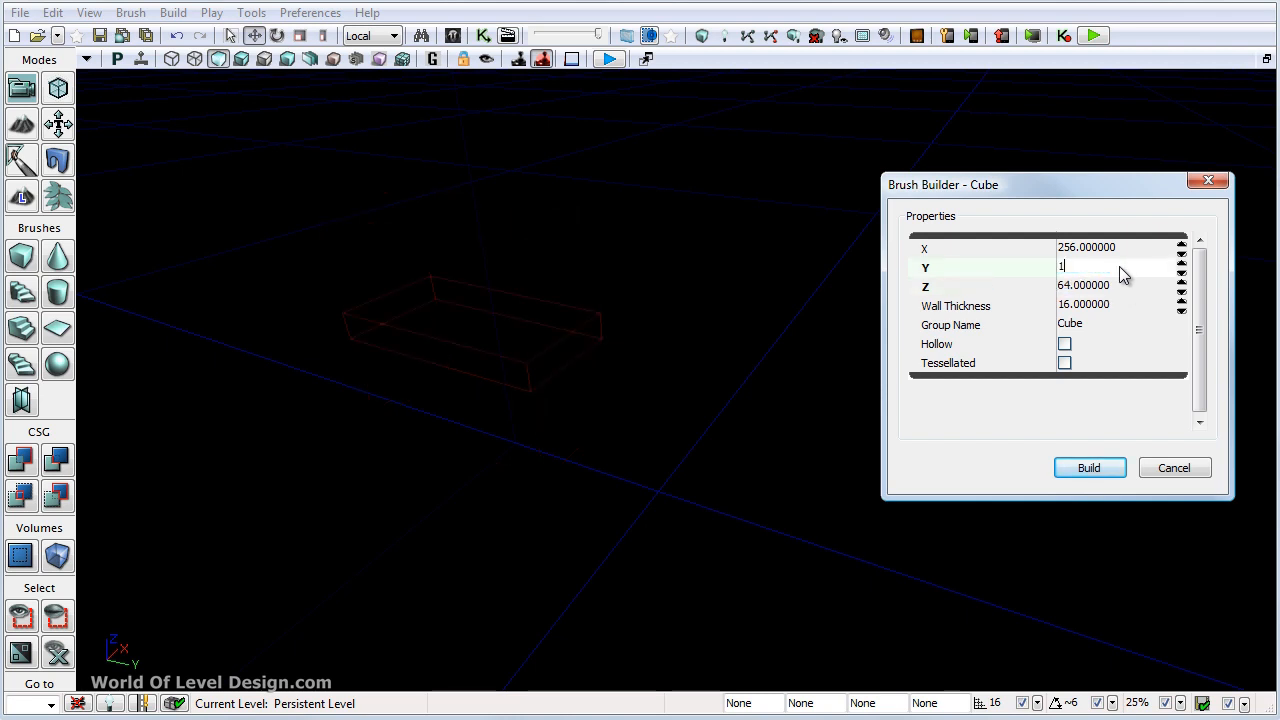
pyautogui.write('024')
pyautogui.click(1110, 248)
pyautogui.write('1024')
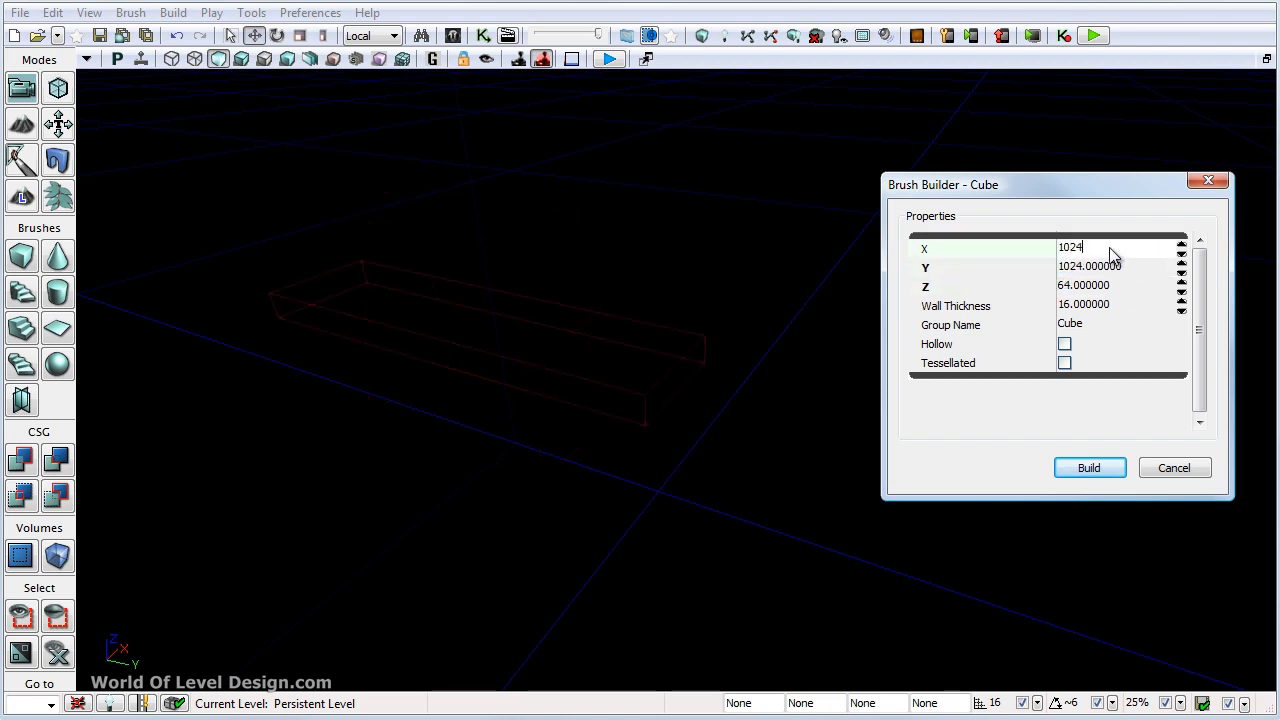
pyautogui.press('Return')
pyautogui.click(1087, 471)
pyautogui.click(1174, 468)
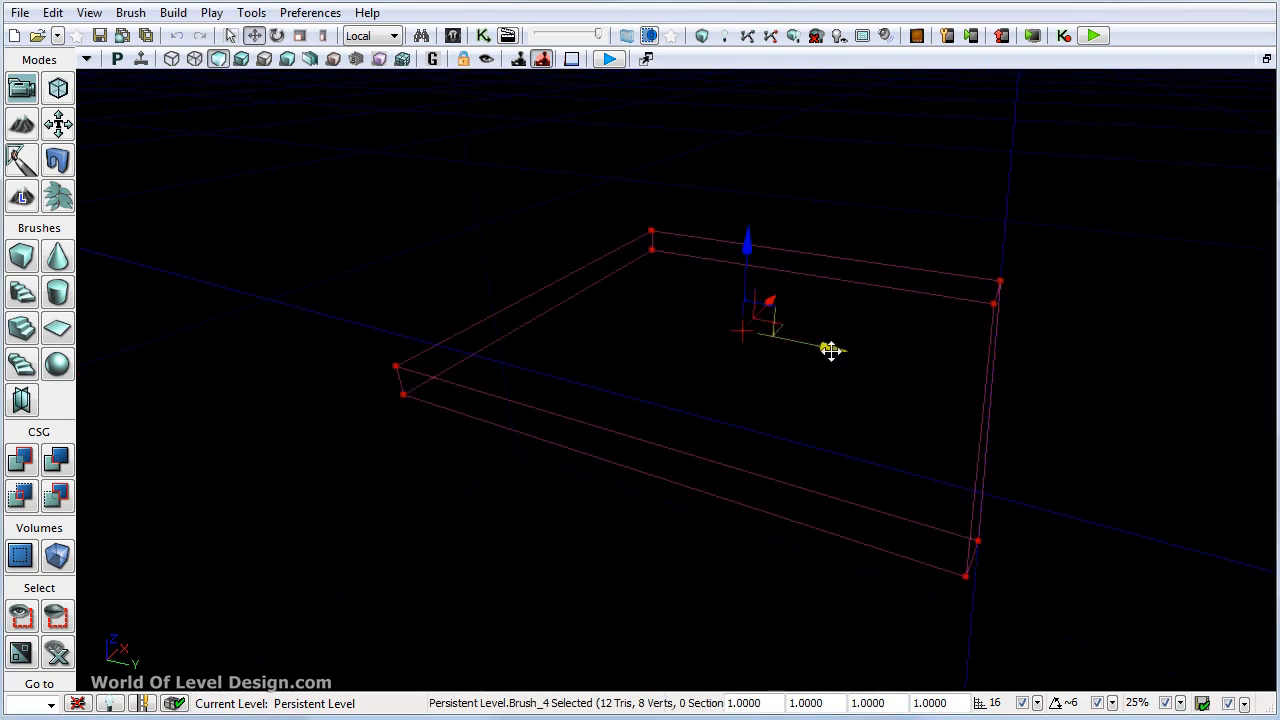
# Step: Move the flat builder brush along Y and X over the grid's centre, add it as BSP and hide the builder brush
pyautogui.moveTo(969, 389); pyautogui.dragTo(1112, 420)
pyautogui.moveTo(840, 385)
pyautogui.mouseDown(button='right')
pyautogui.moveTo(770, 372)
pyautogui.moveTo(687, 382)
pyautogui.moveTo(845, 360)
pyautogui.mouseUp(button='right')
pyautogui.moveTo(981, 327)
pyautogui.mouseDown()
pyautogui.moveTo(875, 341)
pyautogui.moveTo(893, 338)
pyautogui.mouseUp()
pyautogui.hotkey('ctrl', 'a')
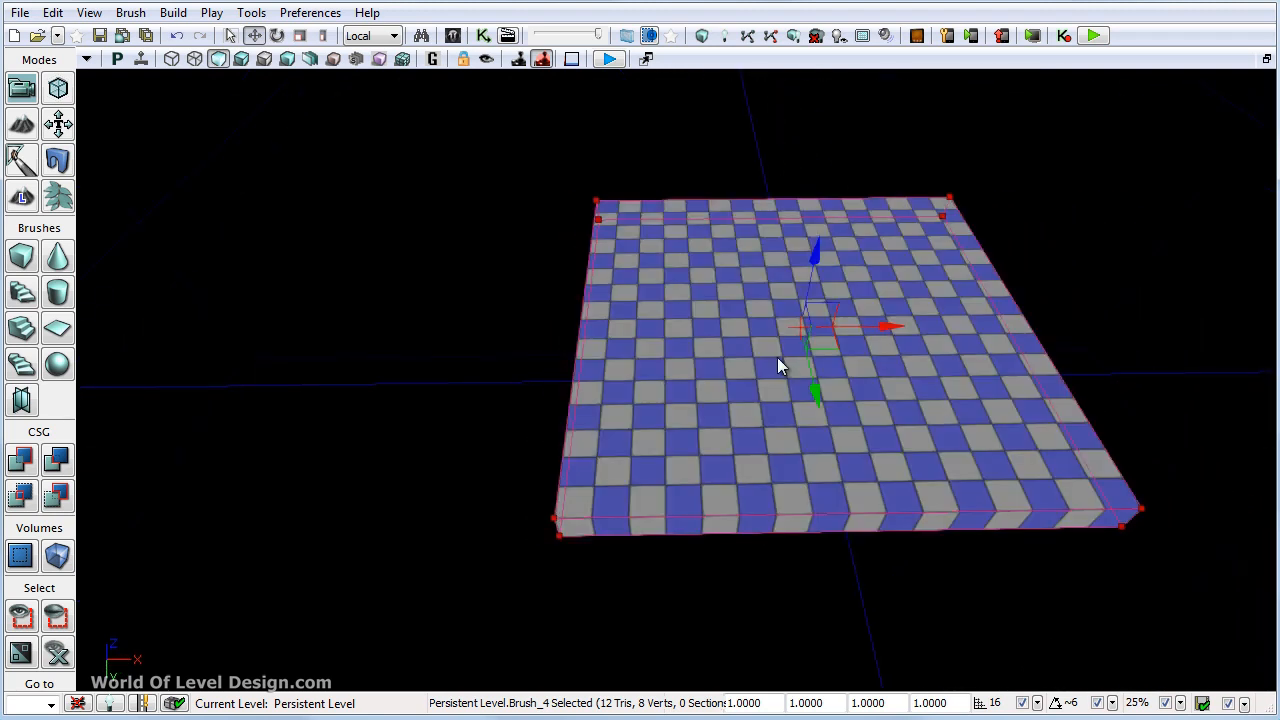
pyautogui.press('b')
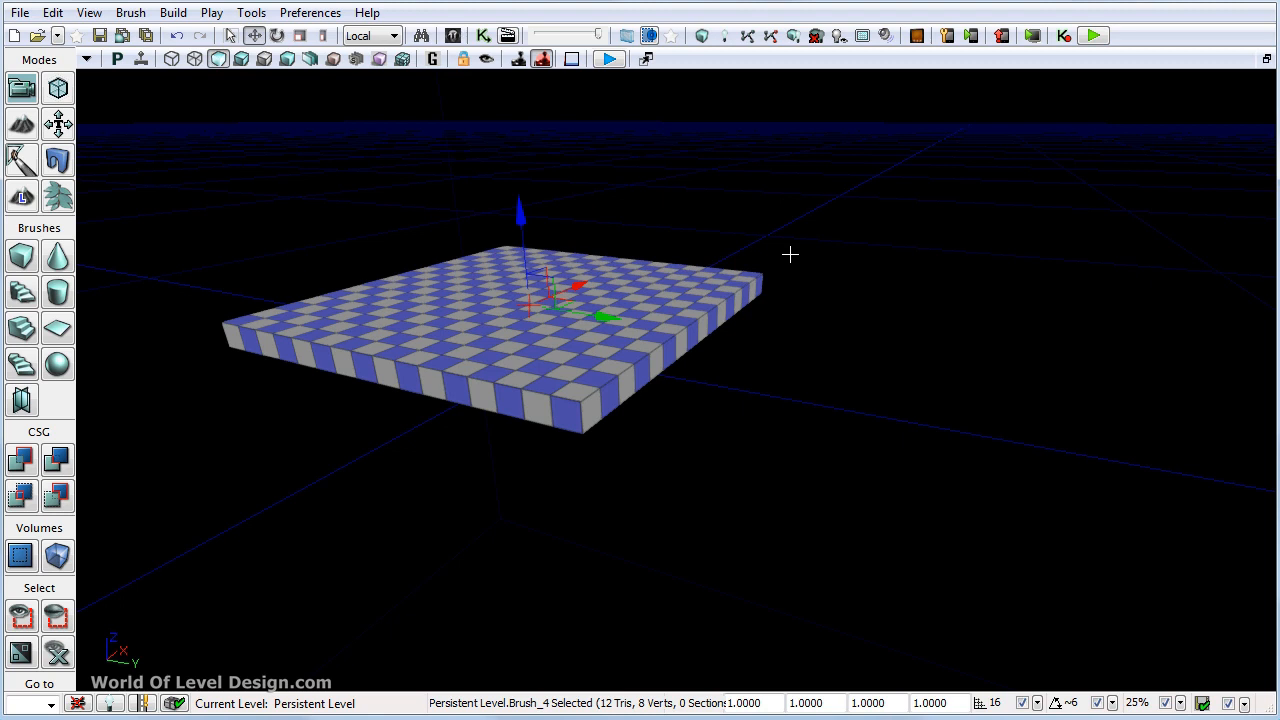
# Step: Enter Geometry mode, select the flat BSP slab and pick the upper and lower vertices of one far corner in turn
pyautogui.click(61, 90)
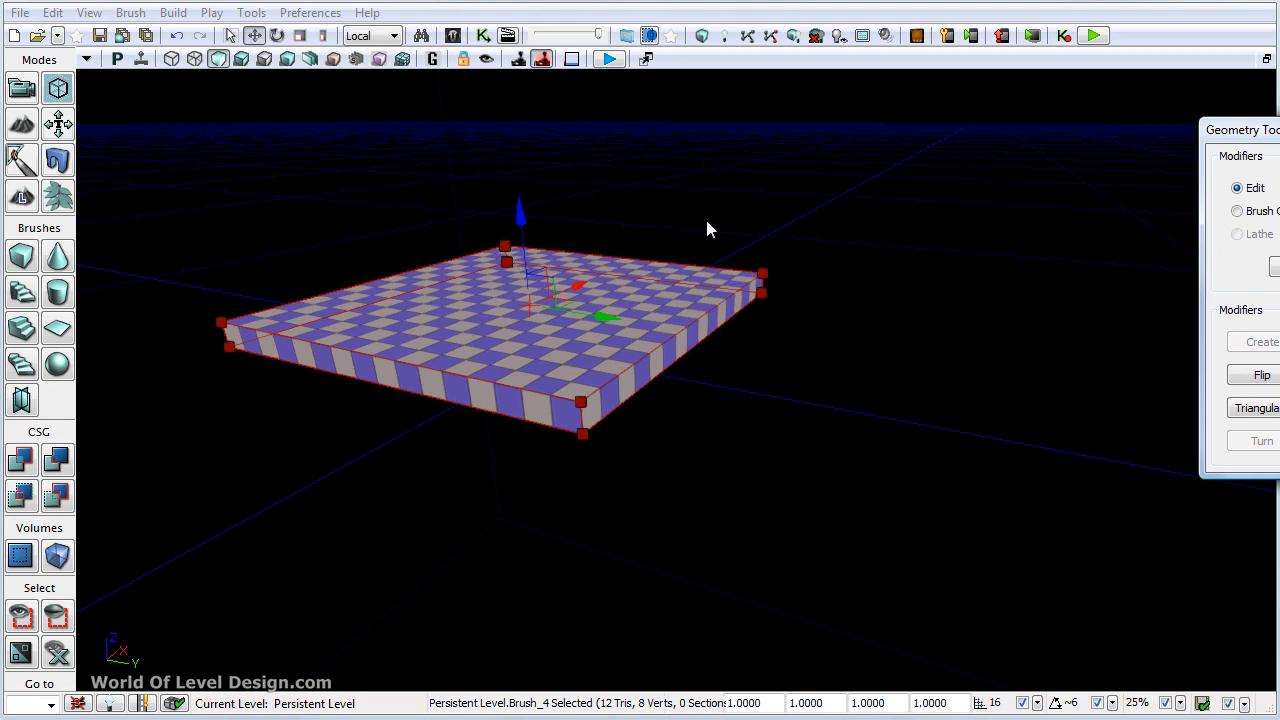
pyautogui.click(530, 502)
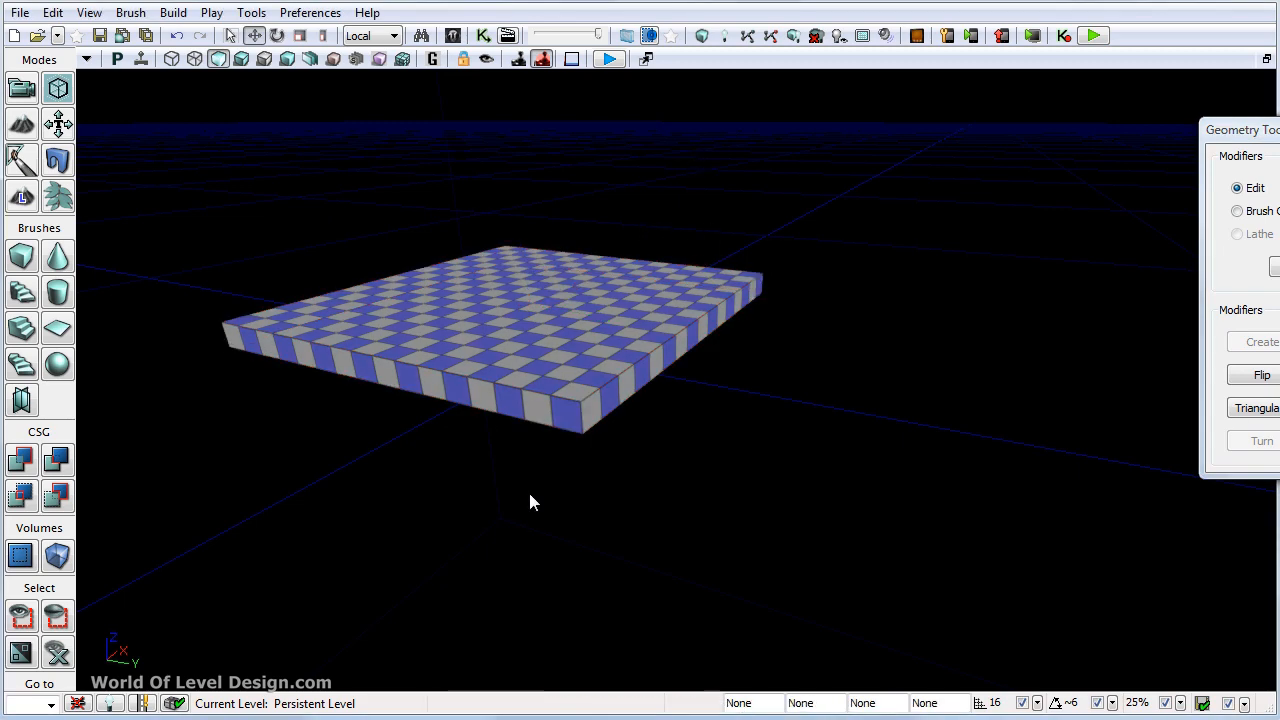
pyautogui.moveTo(697, 474)
pyautogui.mouseDown(button='right')
pyautogui.moveTo(668, 449)
pyautogui.moveTo(617, 483)
pyautogui.moveTo(689, 467)
pyautogui.mouseUp(button='right')
pyautogui.click(459, 218)
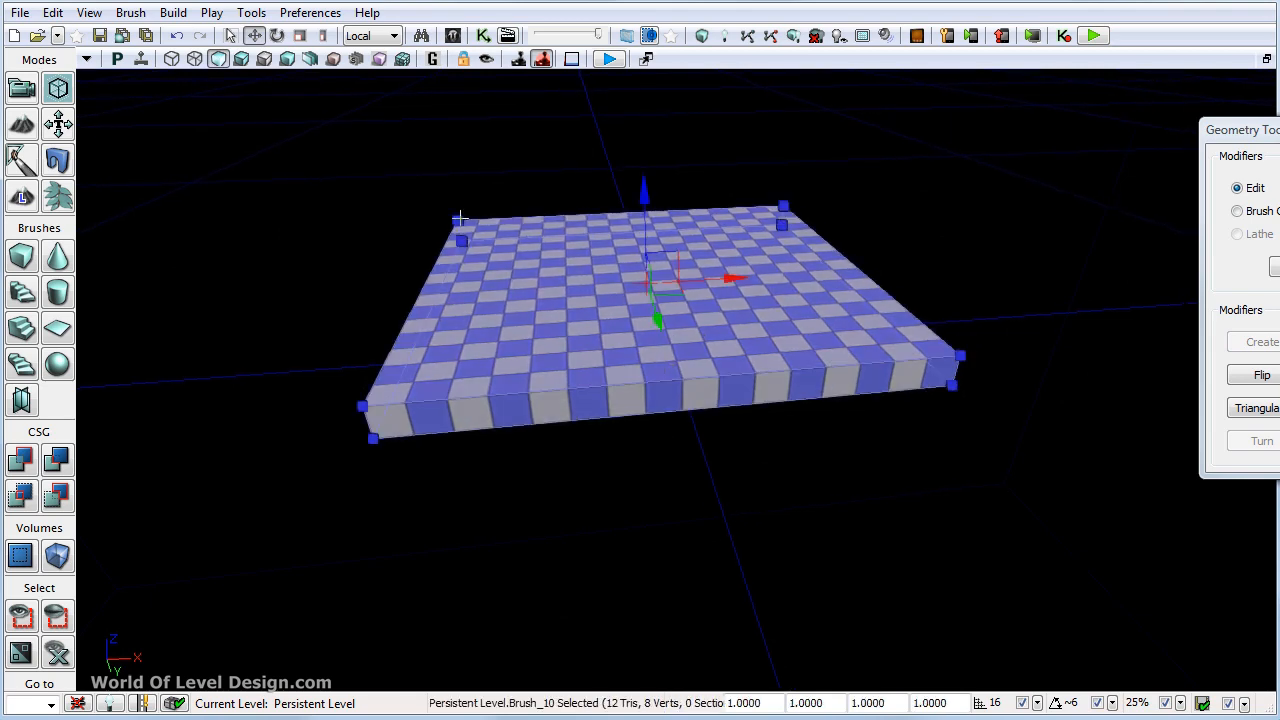
pyautogui.click(461, 240)
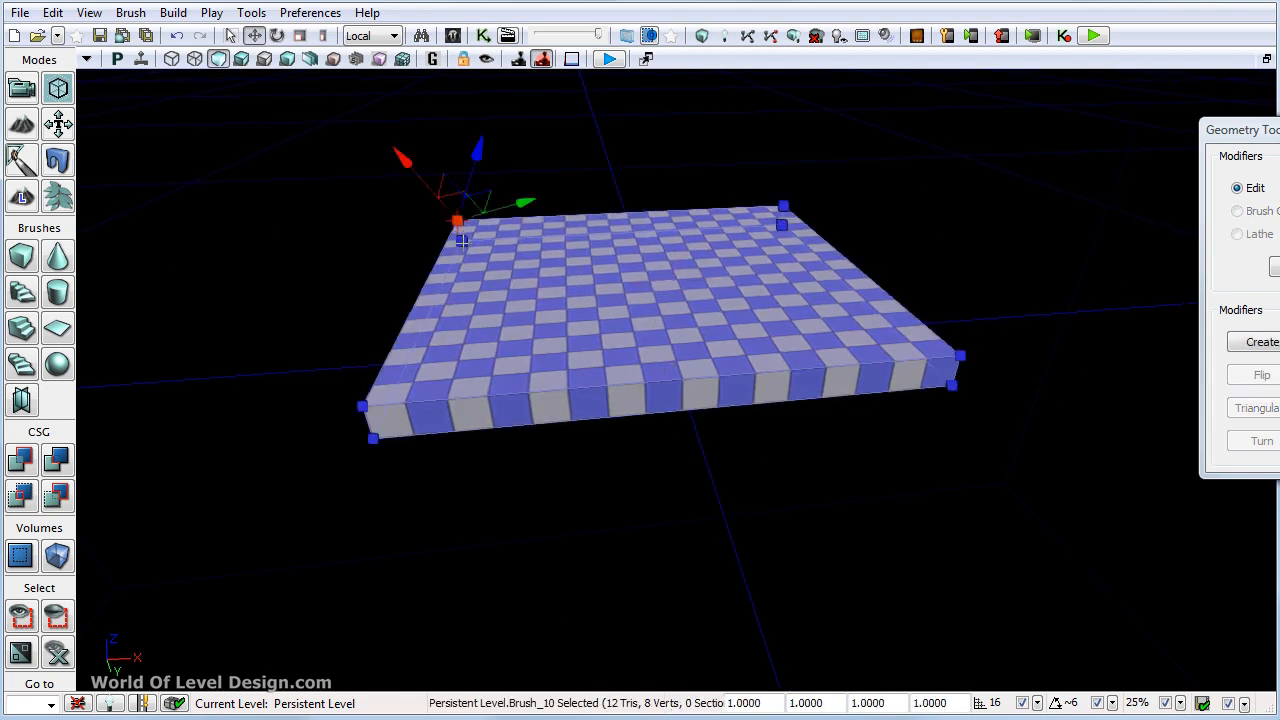
pyautogui.moveTo(435, 337); pyautogui.dragTo(521, 355)
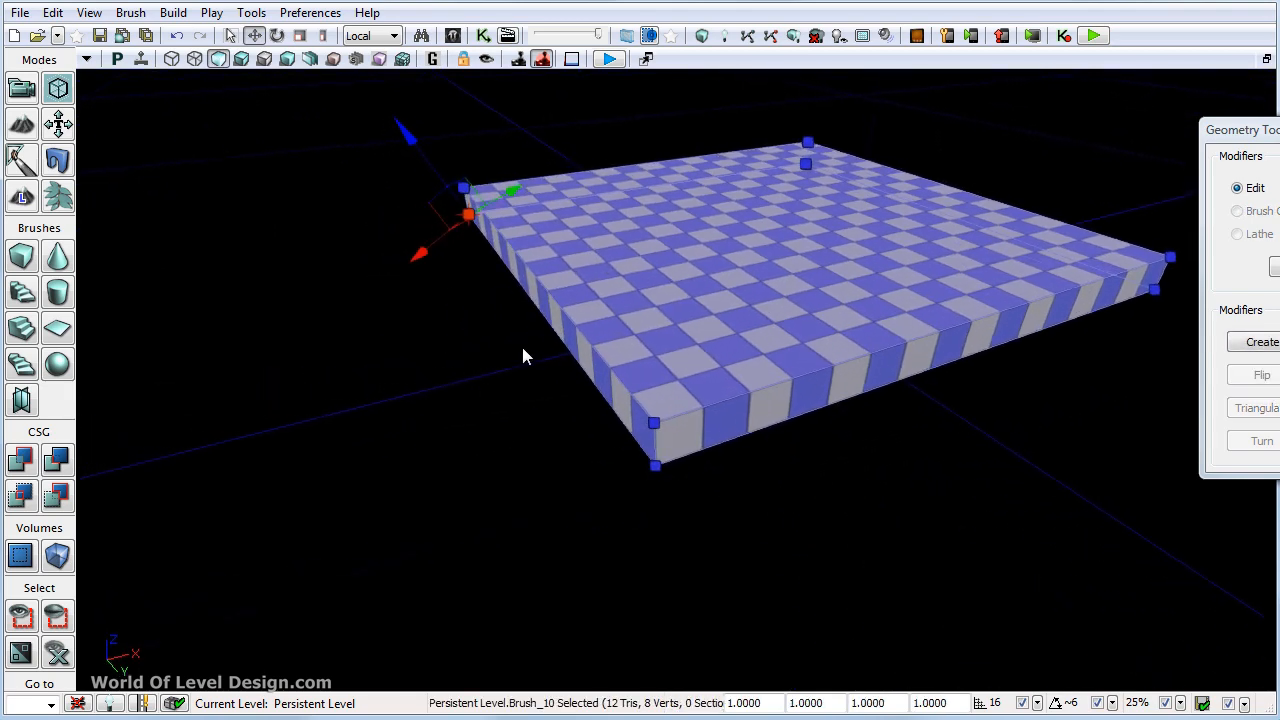
# Step: Select the slab's top face and long side face in turn, checking the selection highlight up close
pyautogui.click(588, 350)
pyautogui.click(596, 348)
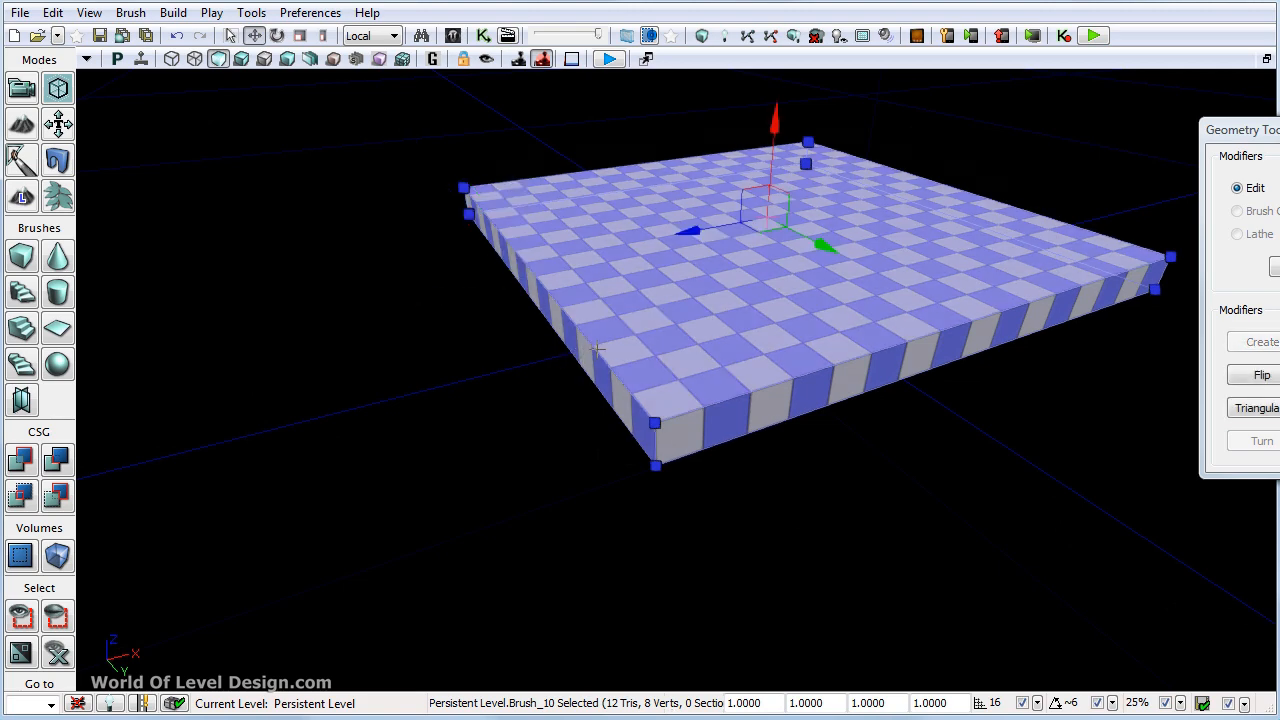
pyautogui.click(593, 353)
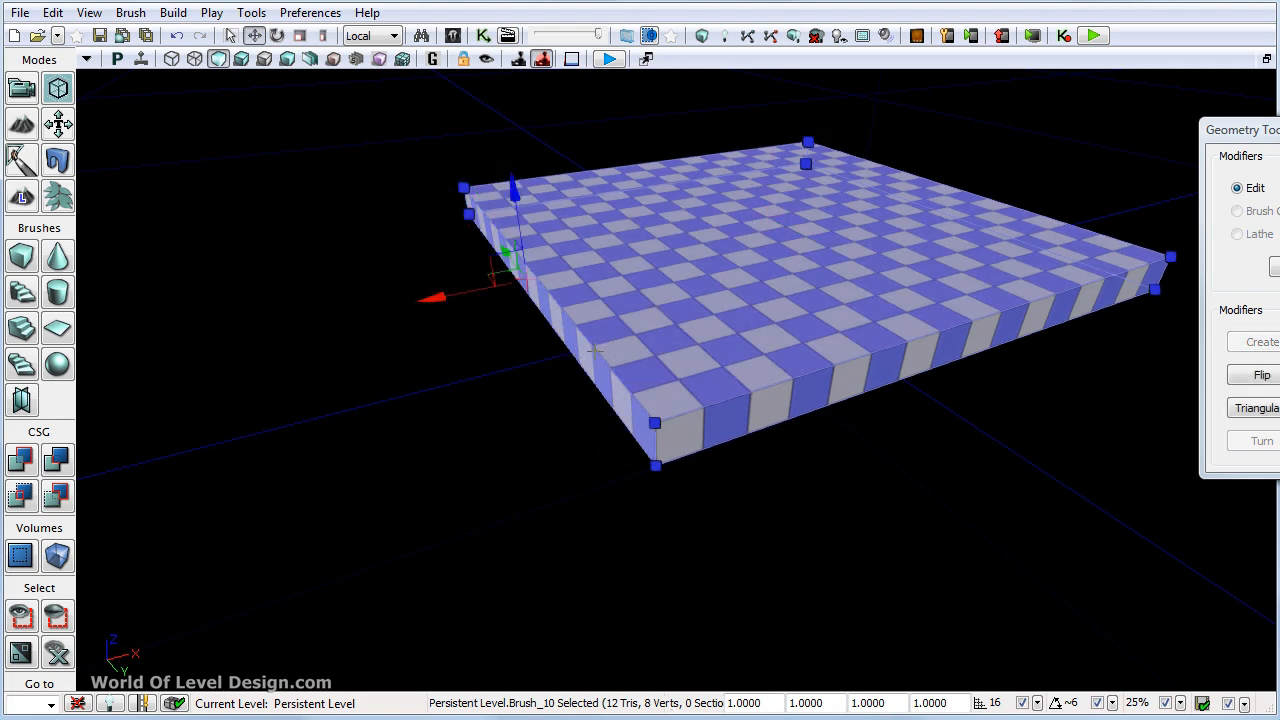
pyautogui.moveTo(593, 353)
pyautogui.mouseDown(button='right')
pyautogui.moveTo(577, 357)
pyautogui.moveTo(601, 345)
pyautogui.mouseUp(button='right')
pyautogui.scroll(6, 577, 357)
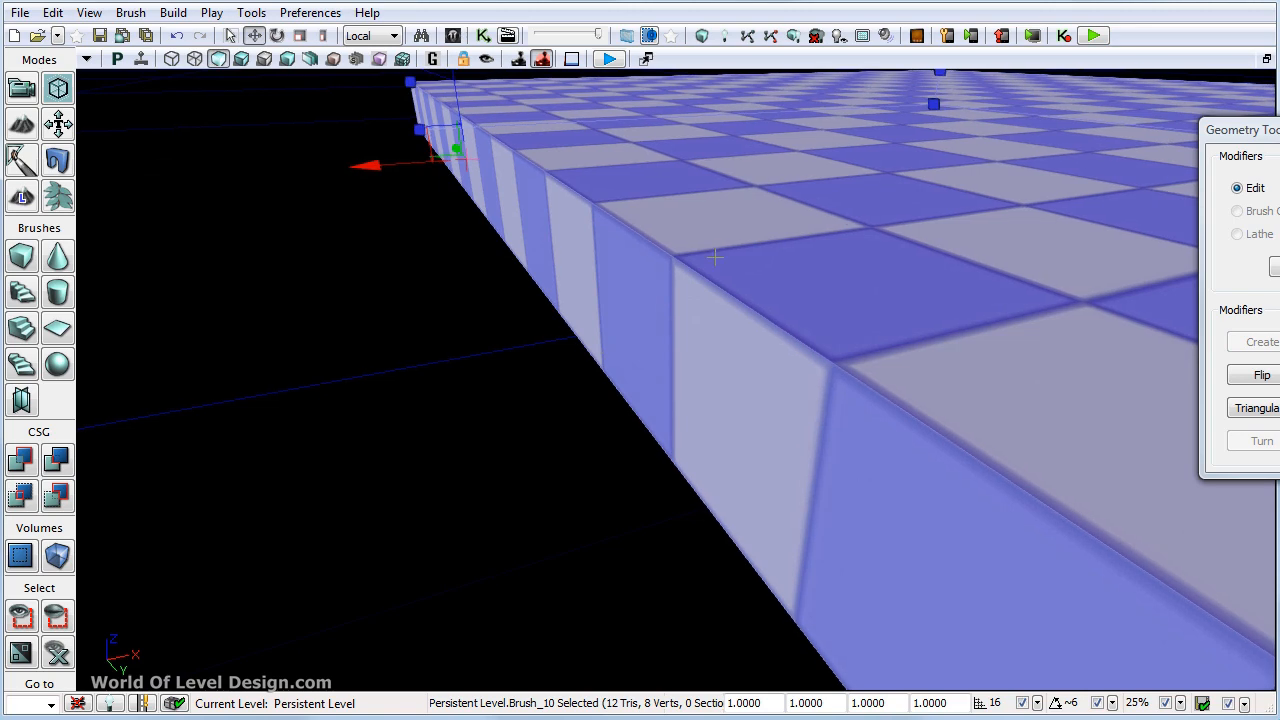
pyautogui.click(727, 288)
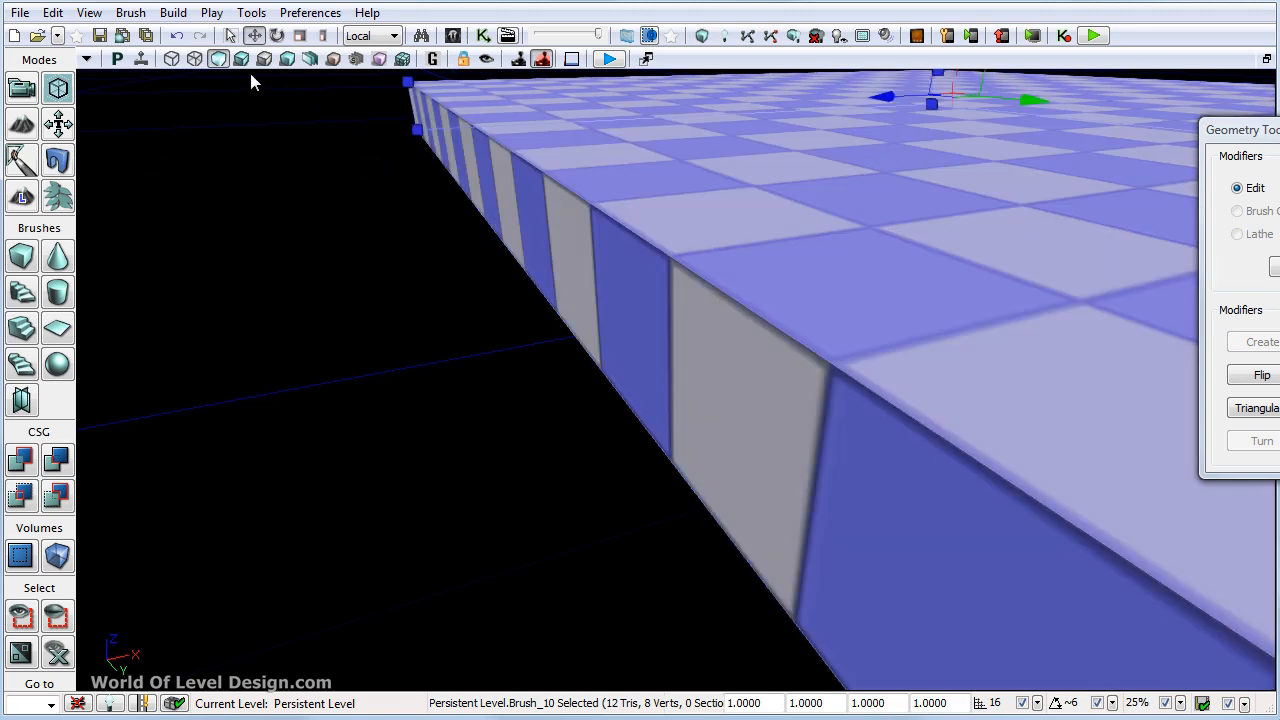
# Step: In wireframe view, select the slab's side face and its lower far edge, and return to unlit view
pyautogui.click(172, 57)
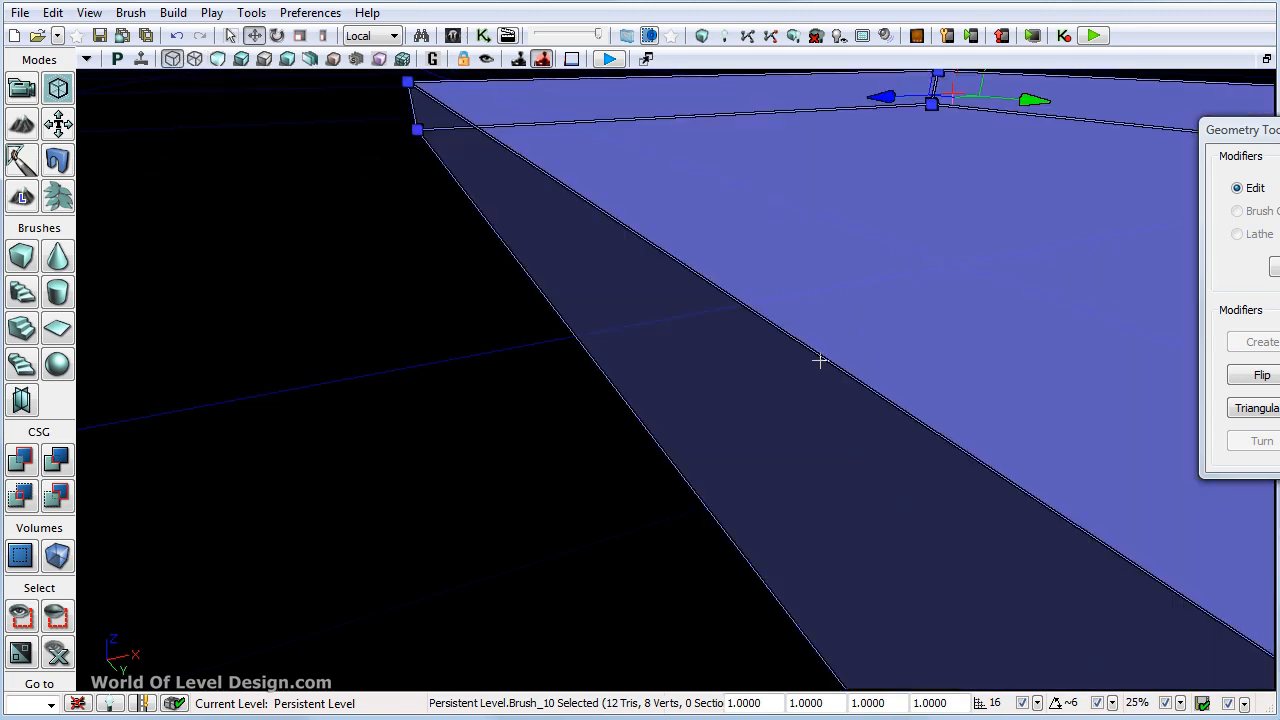
pyautogui.doubleClick(820, 360)
pyautogui.click(801, 3)
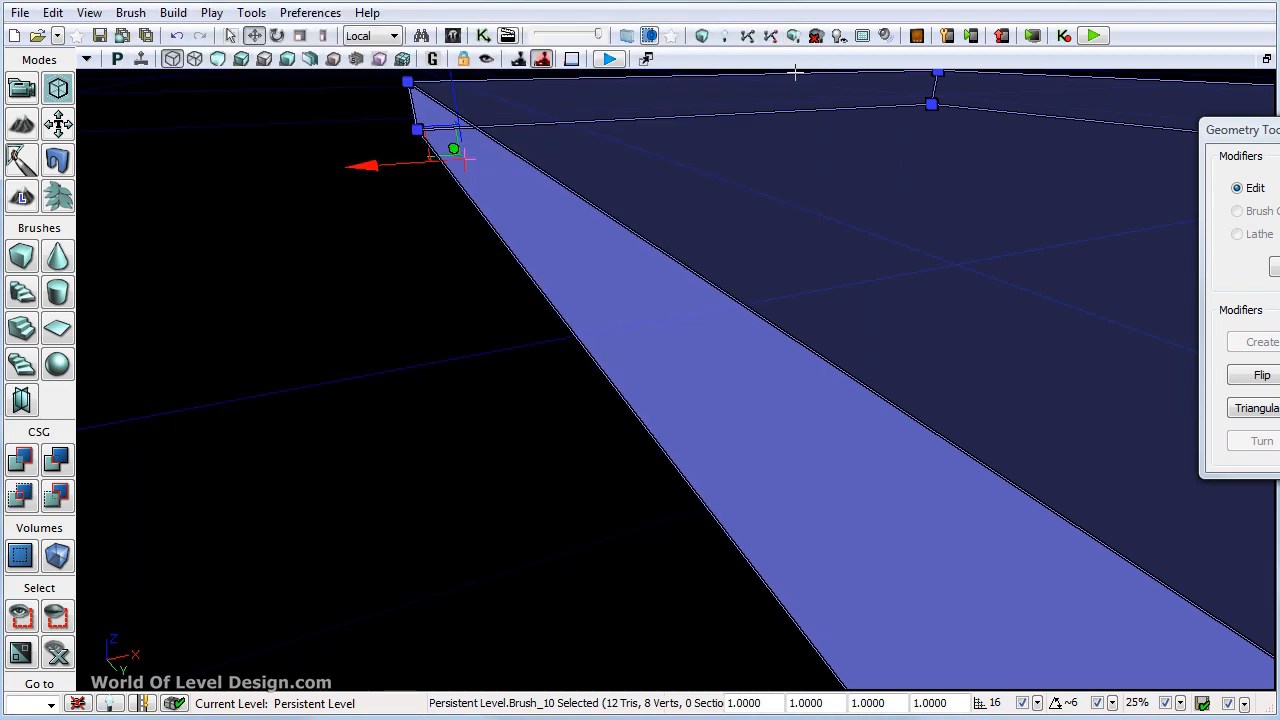
pyautogui.click(805, 113)
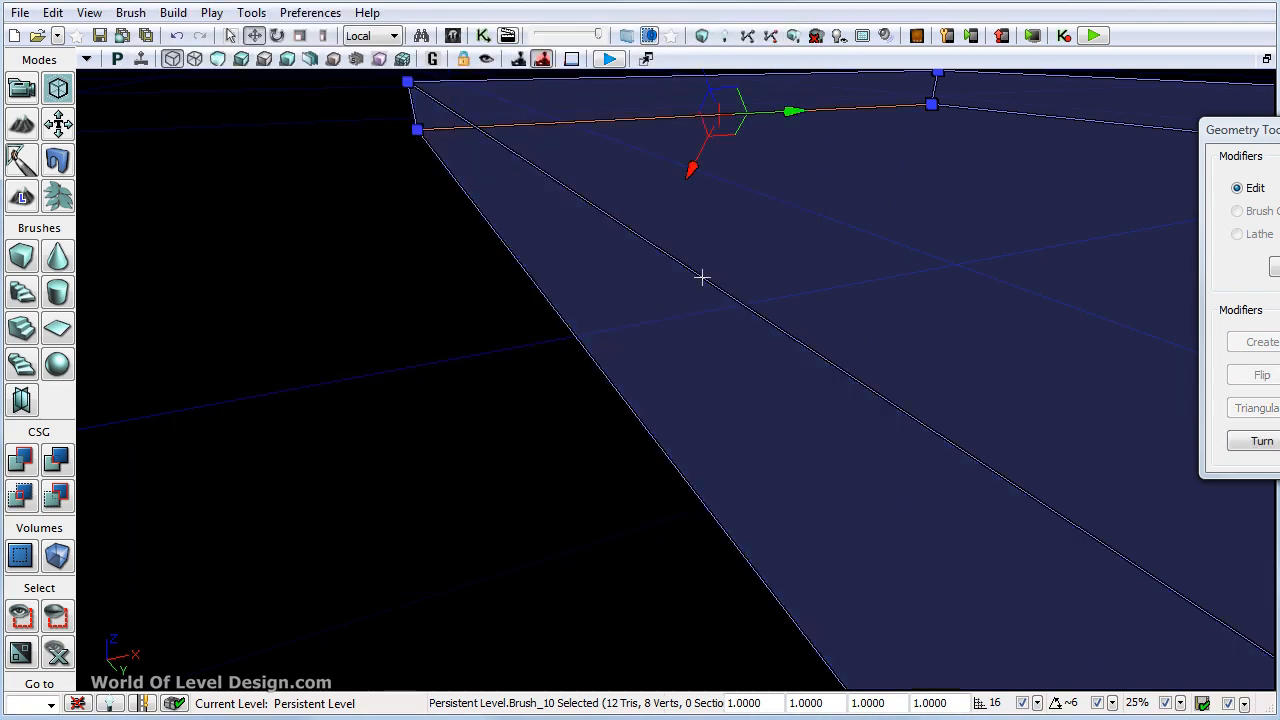
pyautogui.scroll(-5, 741, 291)
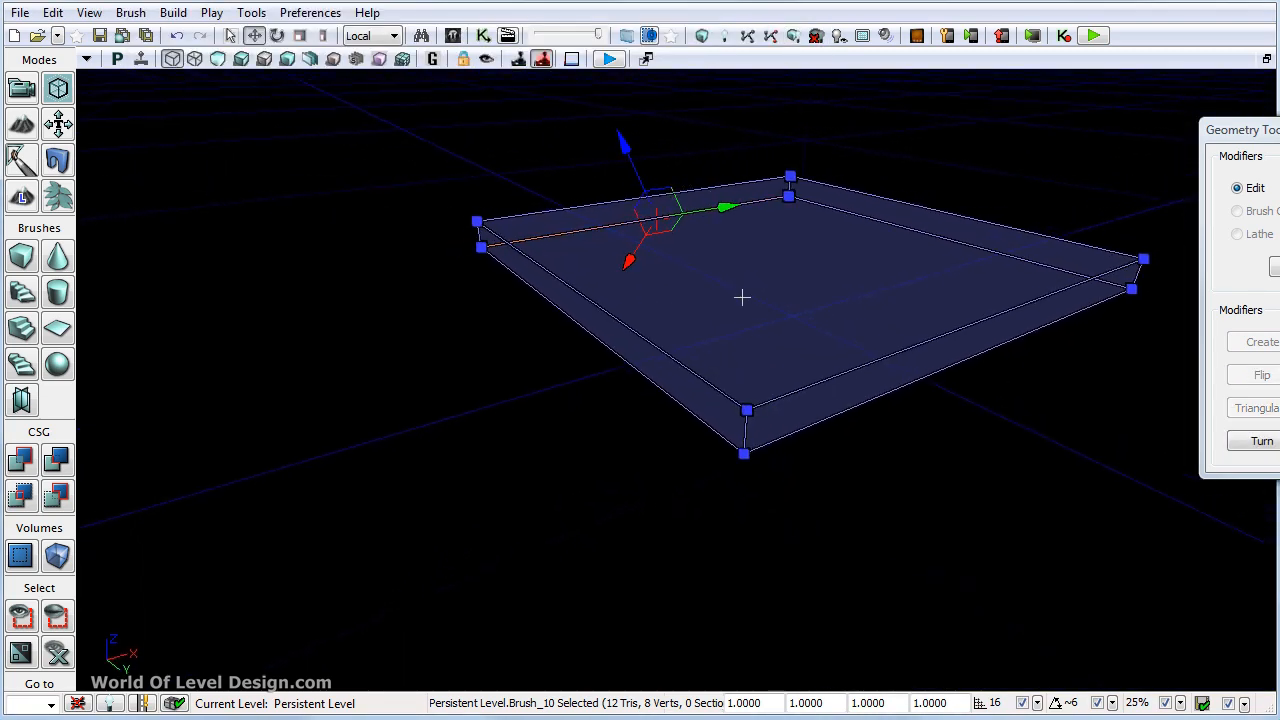
pyautogui.click(218, 59)
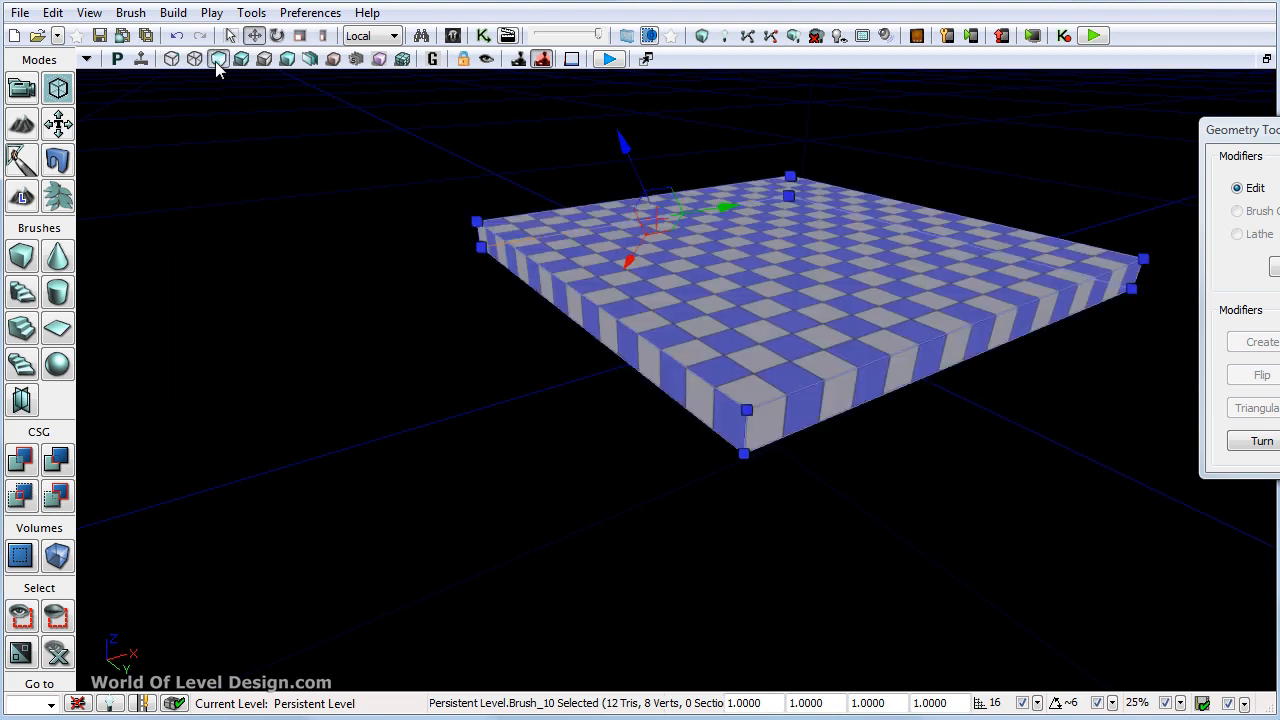
# Step: Select the four corner vertices of one slab side, set the coordinate system to World and stretch that side outward along X
pyautogui.click(747, 410)
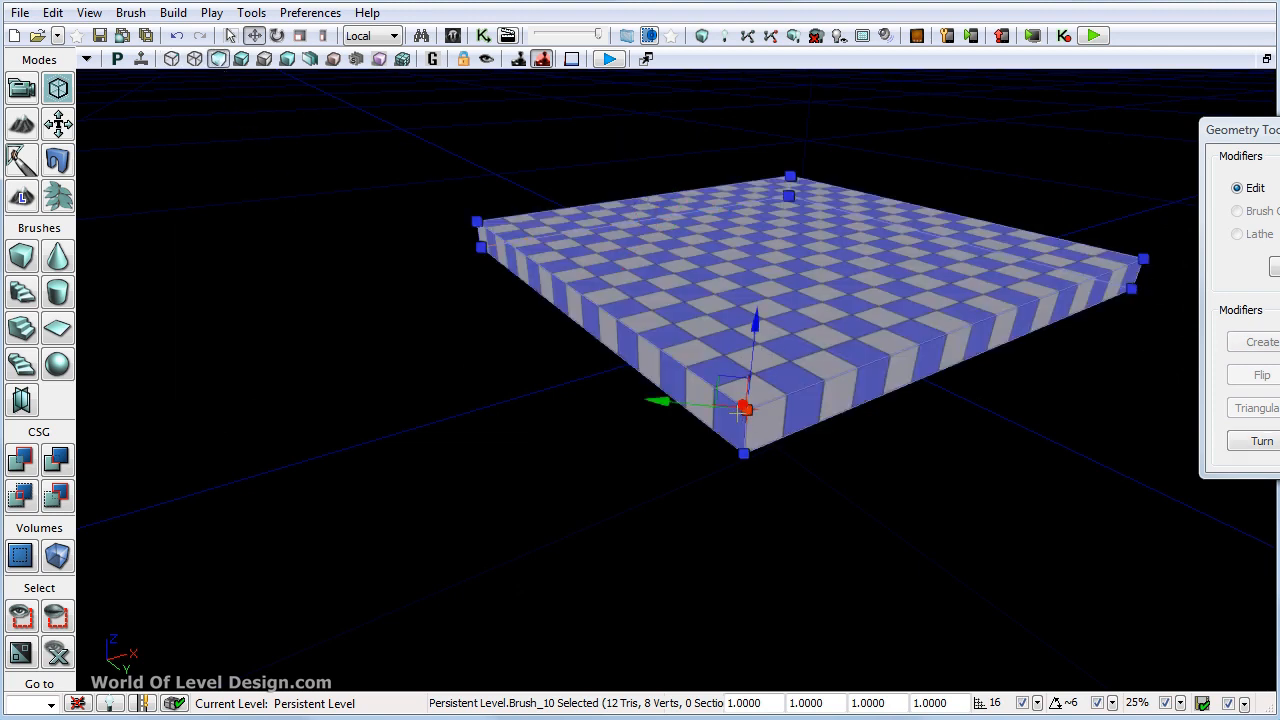
pyautogui.keyDown('ctrl'); pyautogui.click(477, 221); pyautogui.keyUp('ctrl')
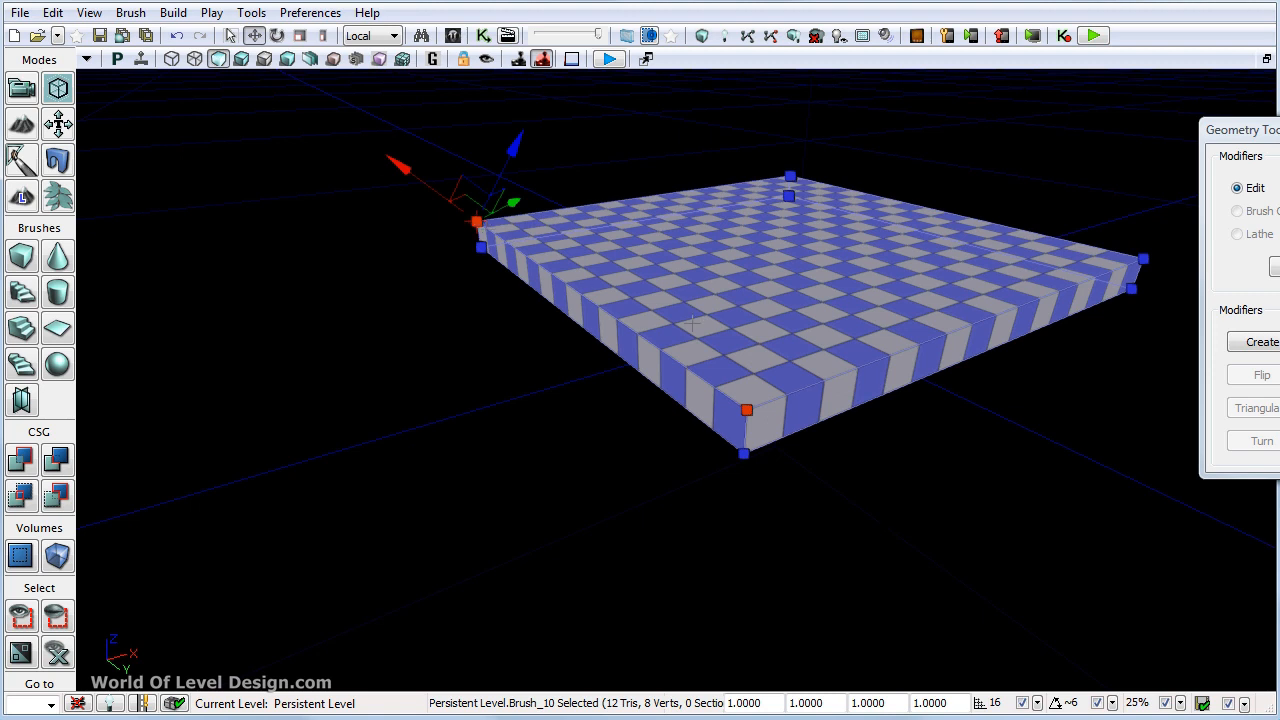
pyautogui.keyDown('ctrl'); pyautogui.click(744, 454); pyautogui.keyUp('ctrl')
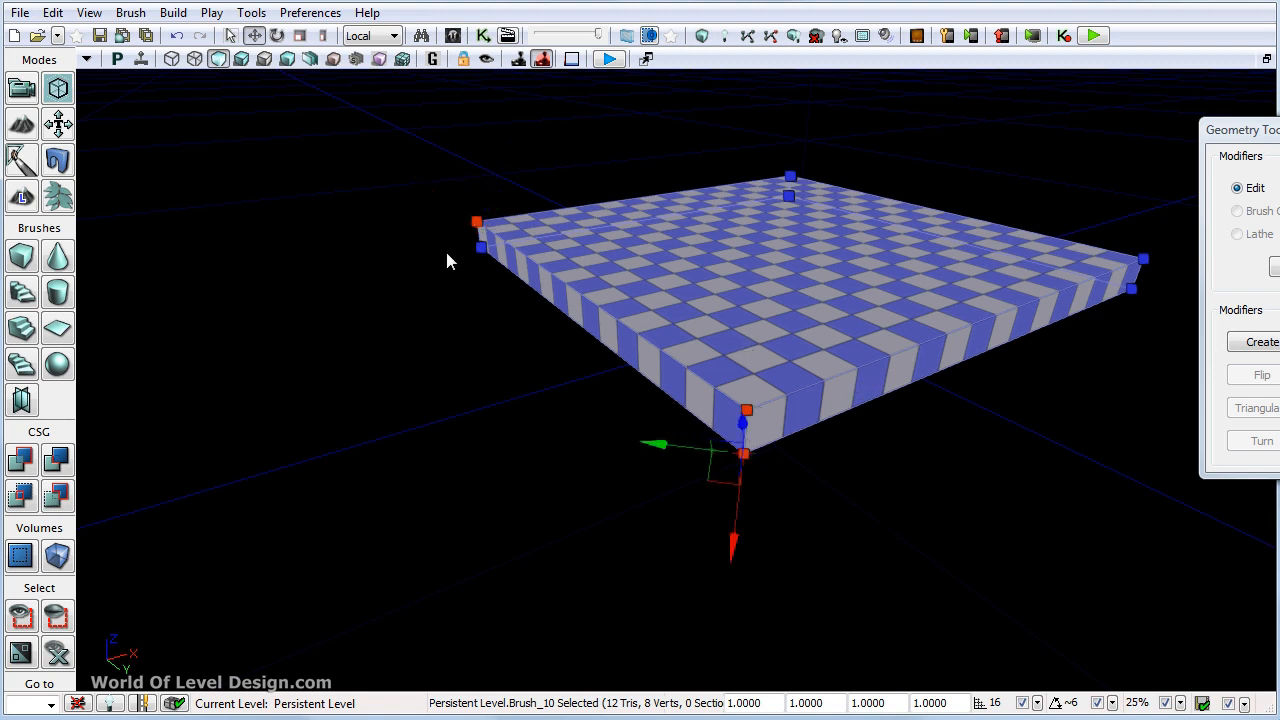
pyautogui.keyDown('ctrl'); pyautogui.click(481, 247); pyautogui.keyUp('ctrl')
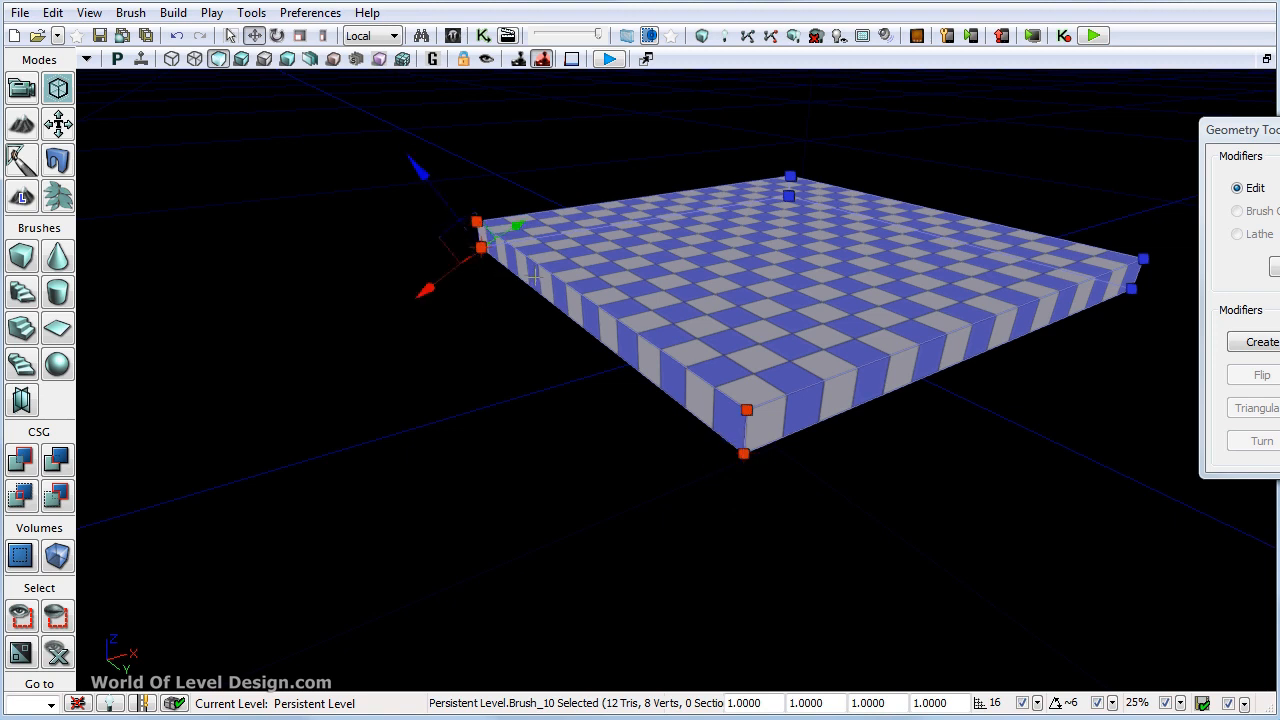
pyautogui.click(393, 36)
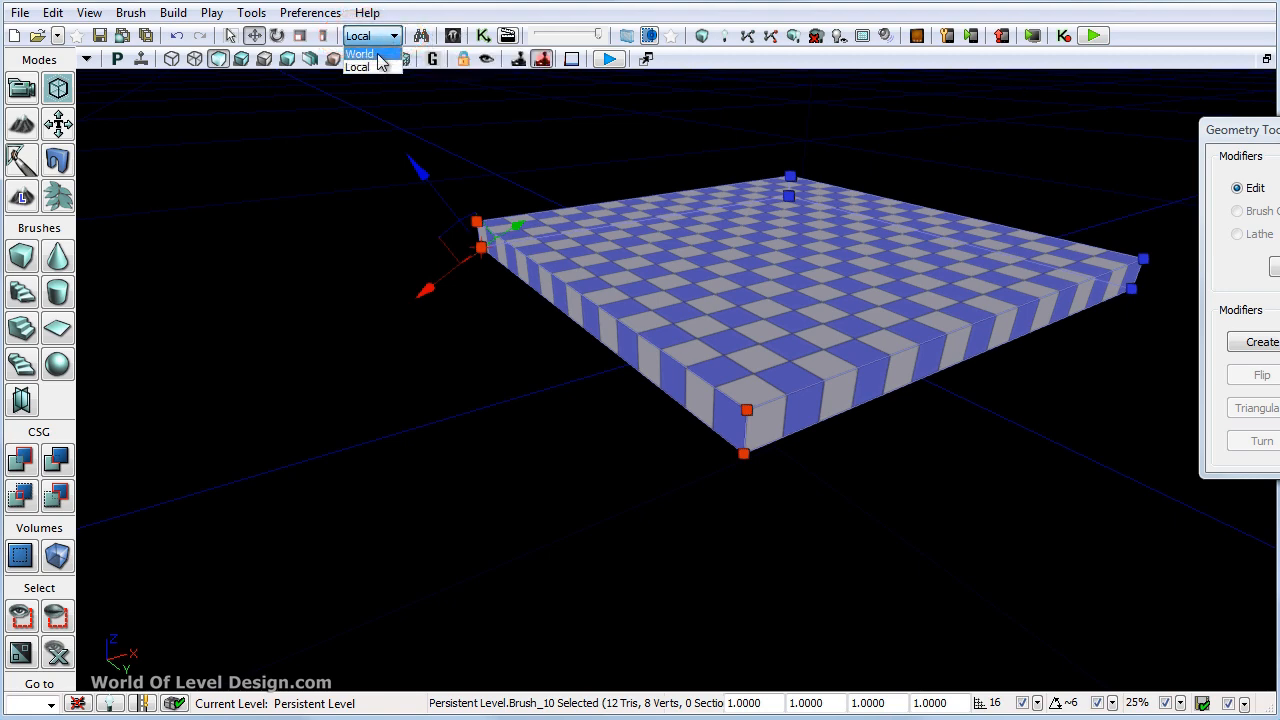
pyautogui.click(365, 61)
pyautogui.moveTo(667, 340); pyautogui.dragTo(684, 320, button='right')
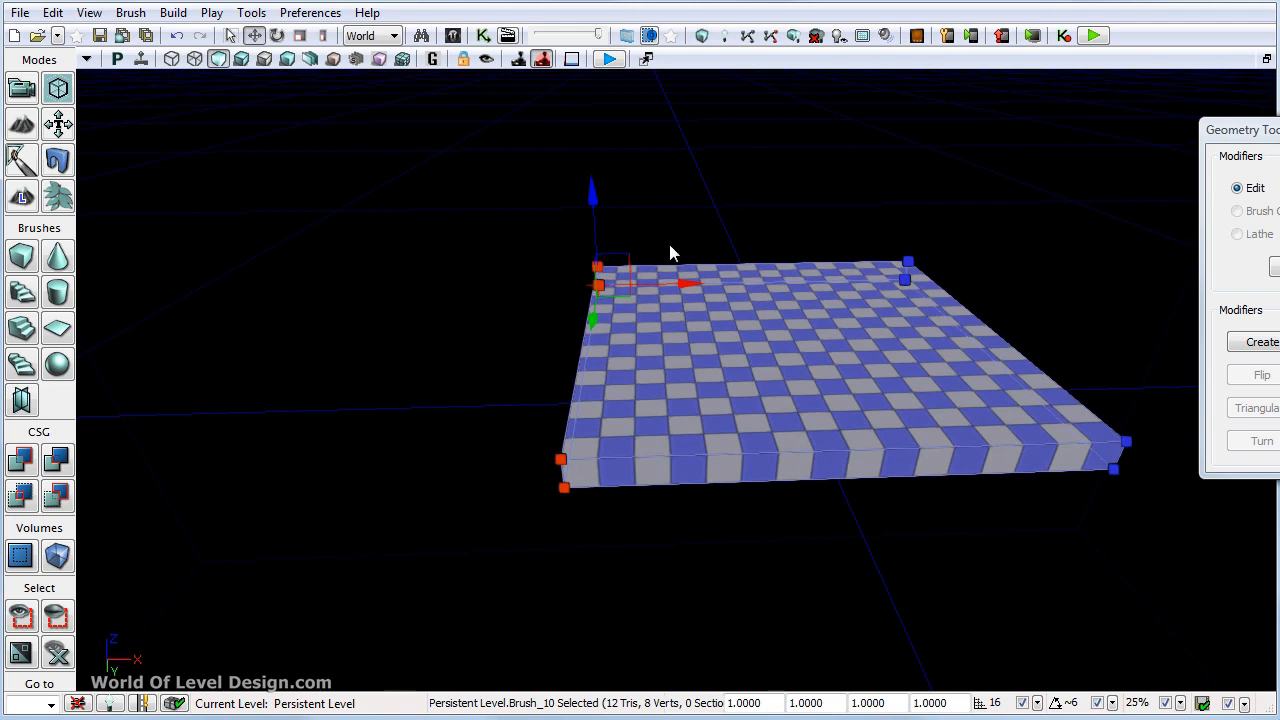
pyautogui.moveTo(685, 284); pyautogui.dragTo(571, 287)
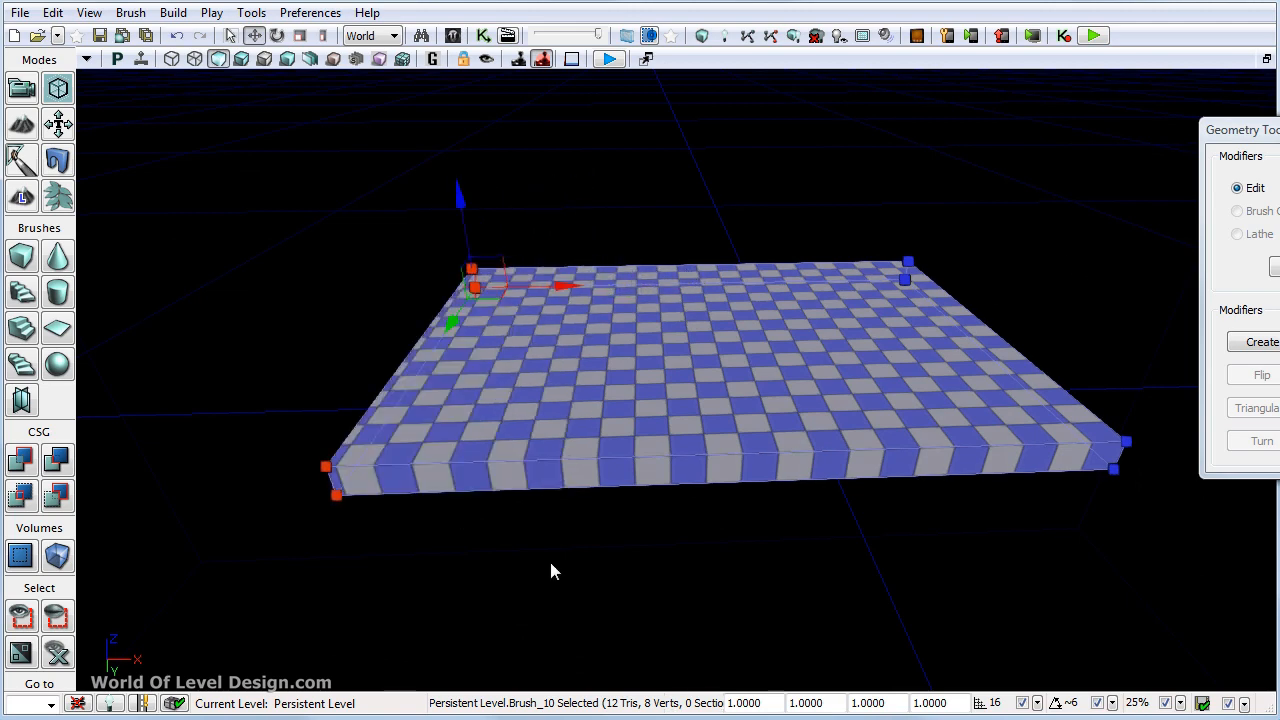
# Step: Select the slab's front side face and pull it outward along Y to lengthen the slab
pyautogui.click(886, 462)
pyautogui.moveTo(636, 590); pyautogui.dragTo(695, 466, button='right')
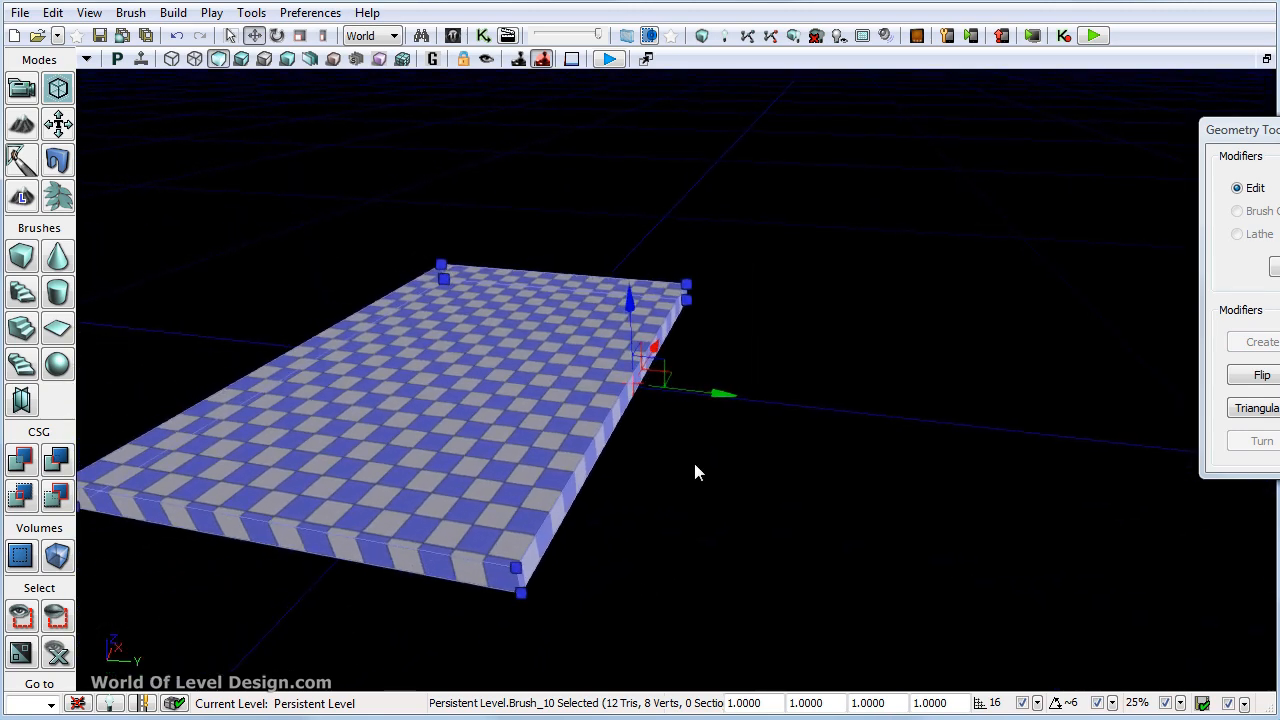
pyautogui.moveTo(729, 391); pyautogui.dragTo(886, 434)
pyautogui.moveTo(926, 491); pyautogui.dragTo(897, 485, button='right')
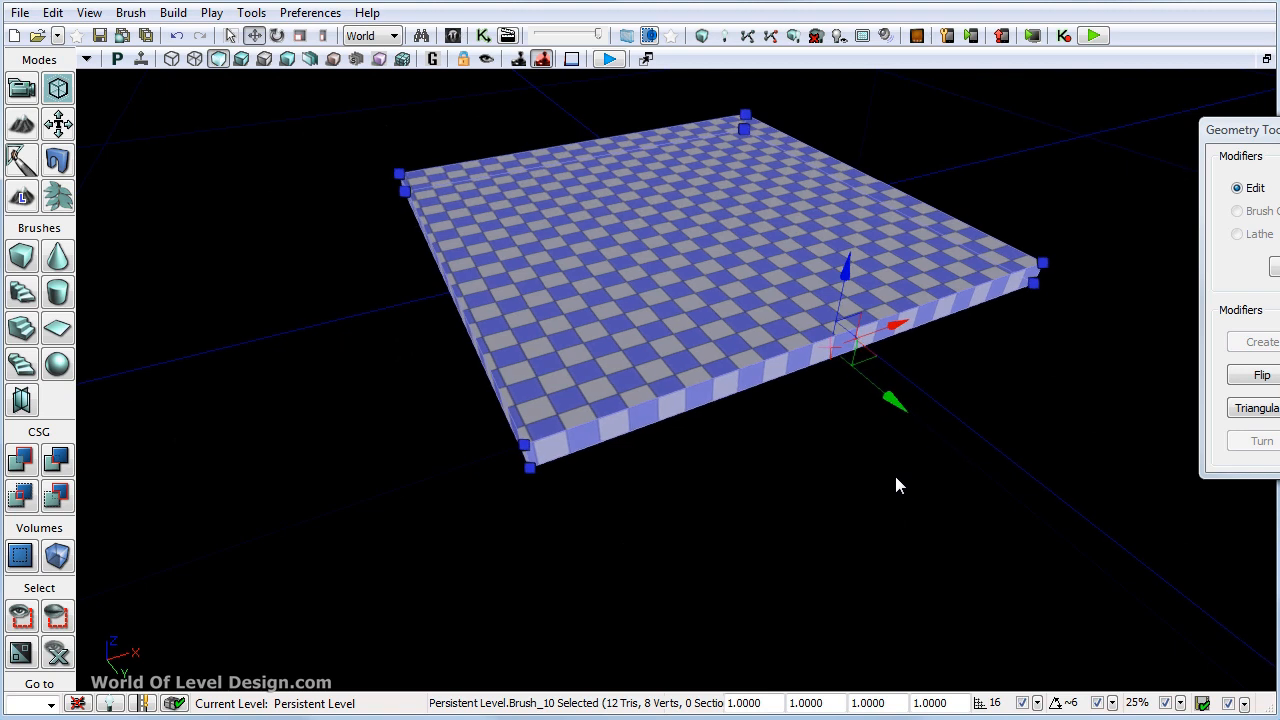
# Step: Build up a selection of the four vertices on the slab's stretched side and remove the far corner's pair from it
pyautogui.click(404, 188)
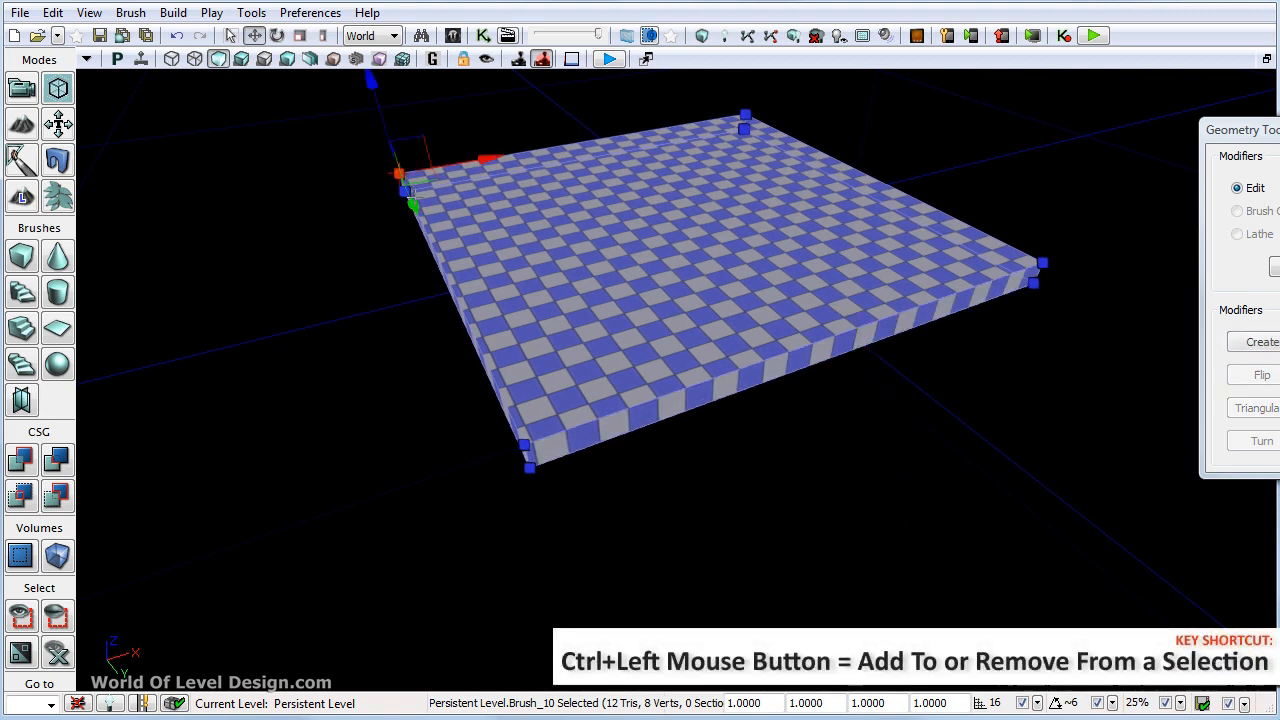
pyautogui.keyDown('ctrl'); pyautogui.click(404, 190); pyautogui.keyUp('ctrl')
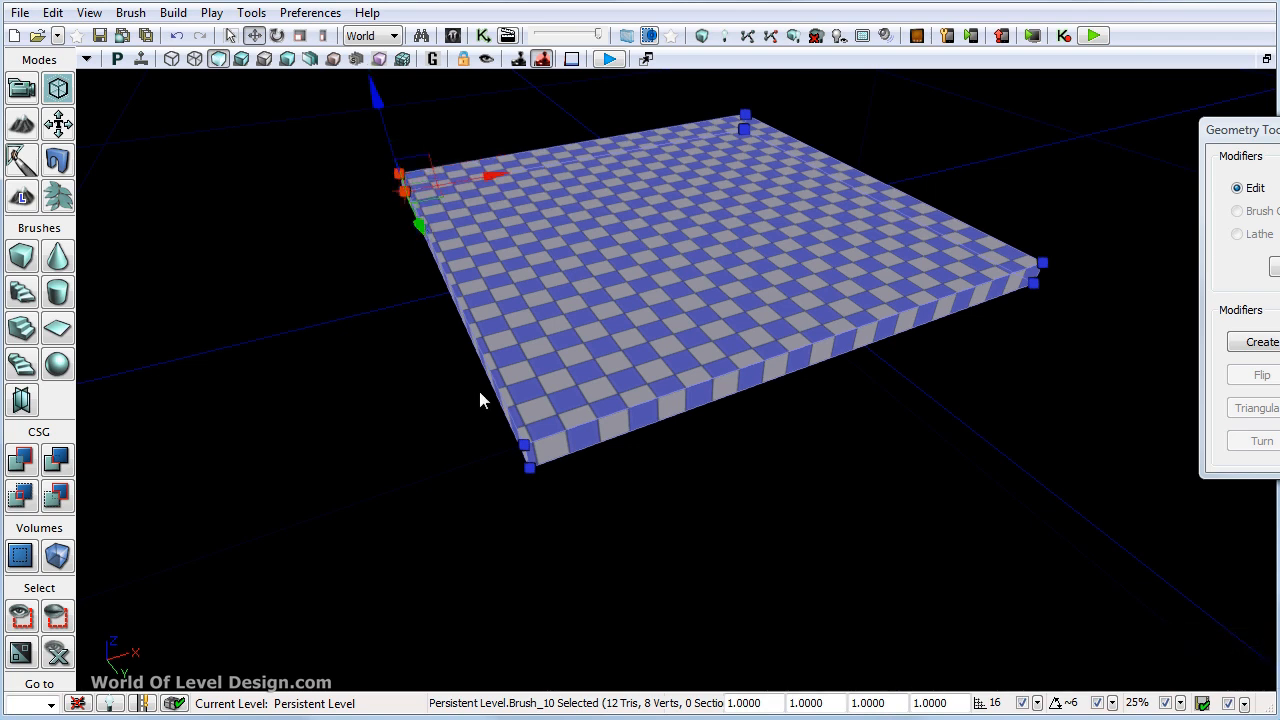
pyautogui.keyDown('ctrl'); pyautogui.click(524, 444); pyautogui.keyUp('ctrl')
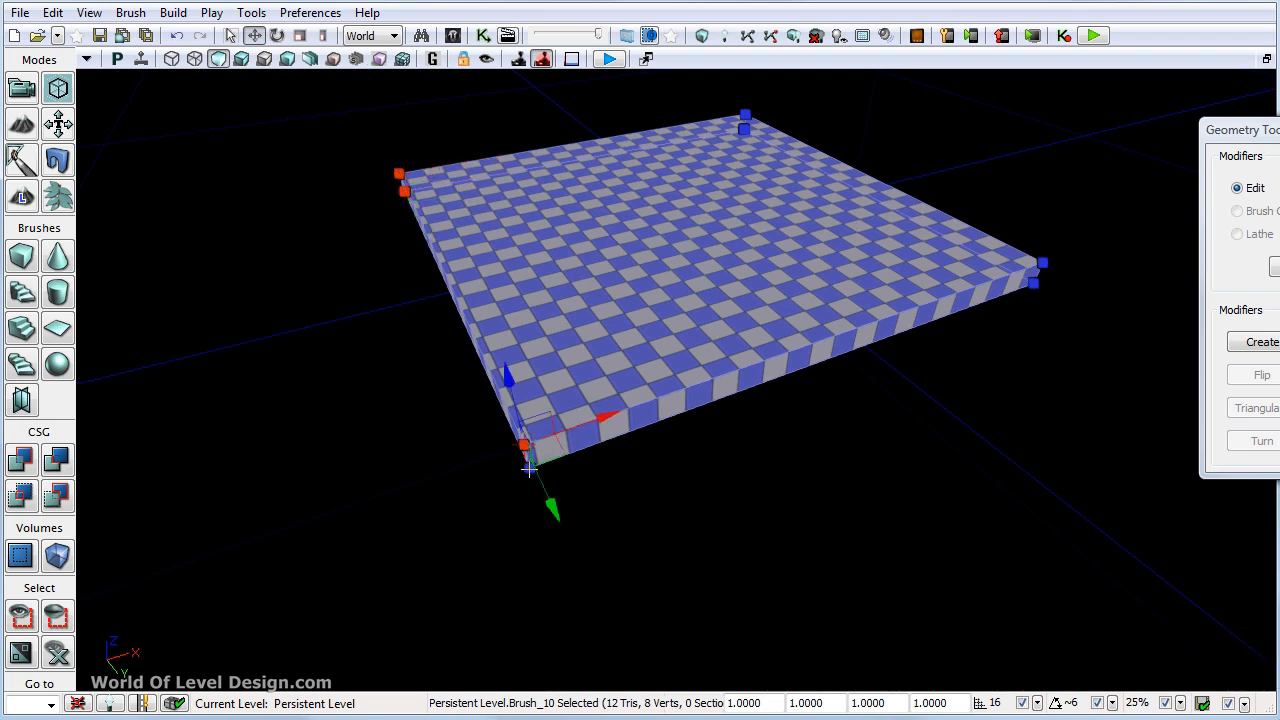
pyautogui.keyDown('ctrl'); pyautogui.click(529, 468); pyautogui.keyUp('ctrl')
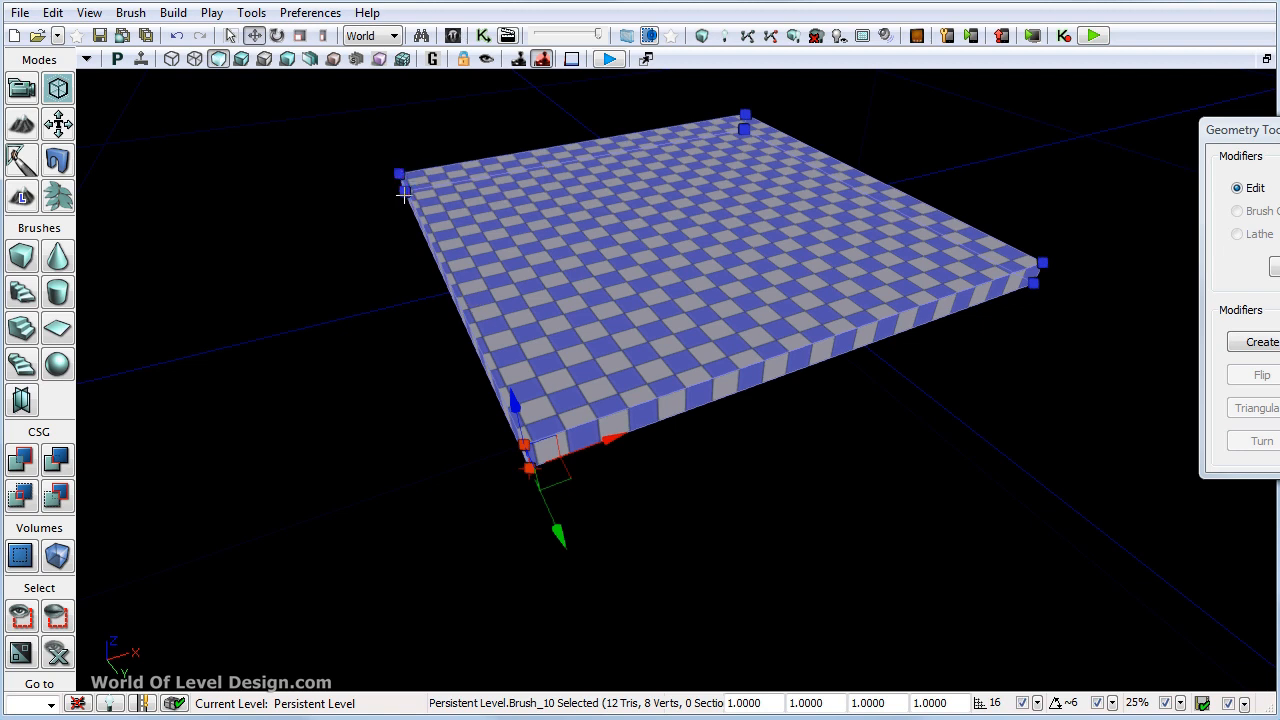
# Step: Bring the Geometry Tools window into full view, close it to leave Geometry mode and deselect the slab
pyautogui.moveTo(1275, 130); pyautogui.dragTo(1162, 132)
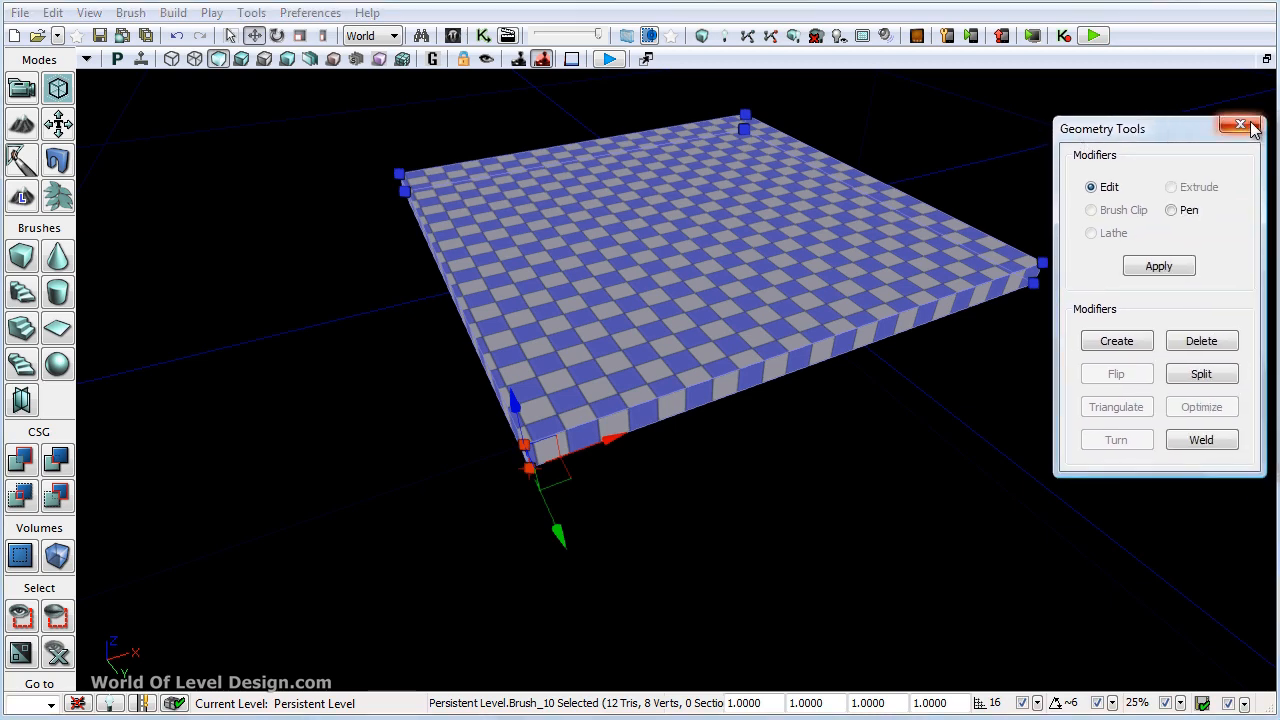
pyautogui.click(1241, 125)
pyautogui.click(333, 168)
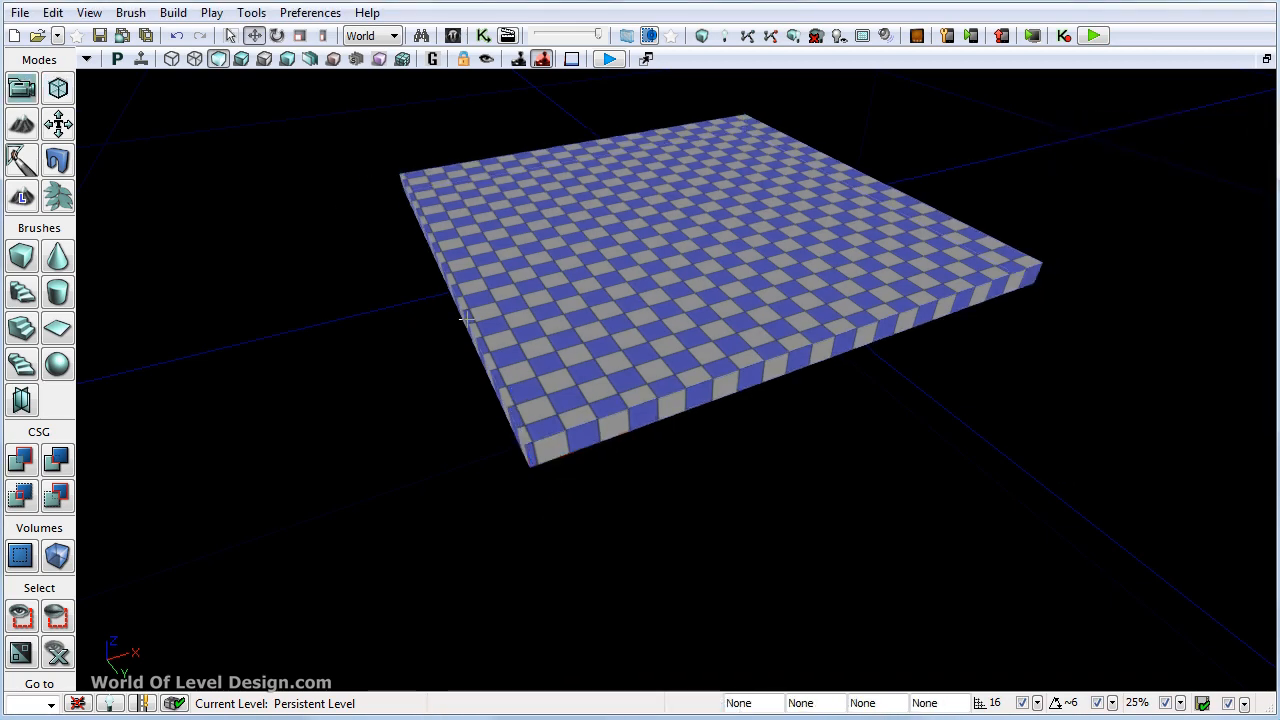
pyautogui.moveTo(468, 312); pyautogui.dragTo(518, 285, button='right')
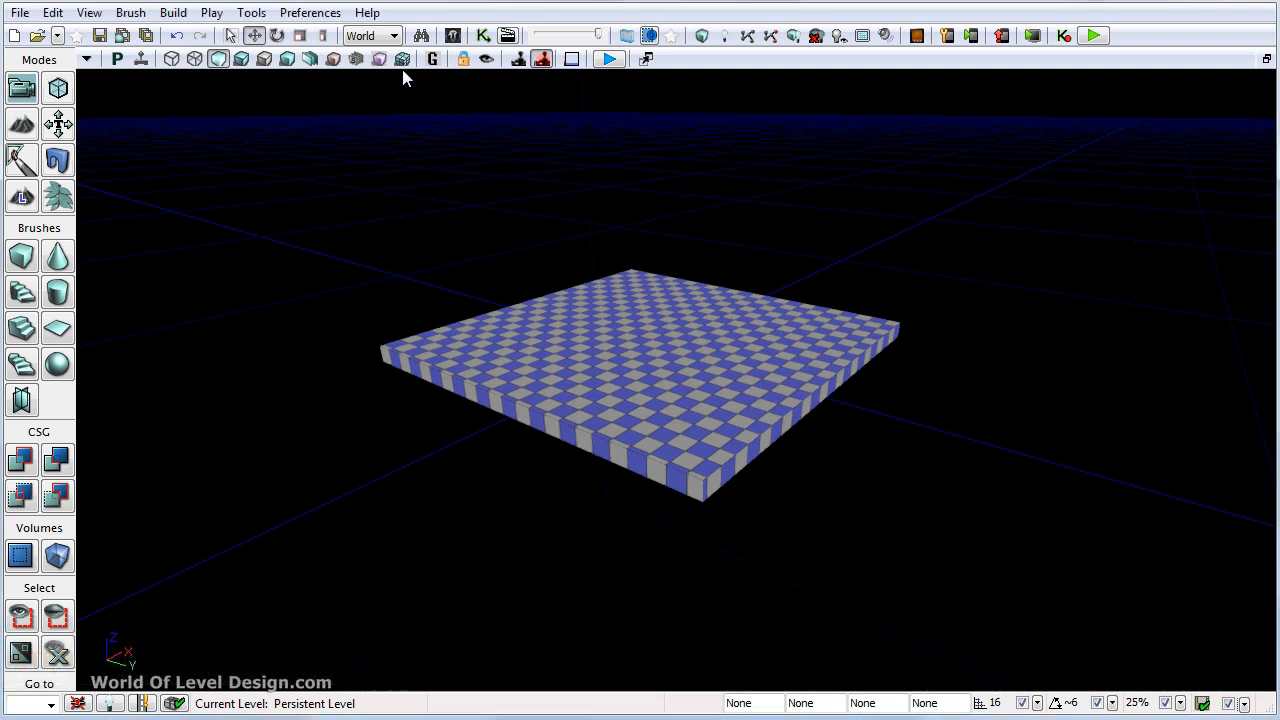
# Step: Open the Content Browser, search the Static Meshes for "cube", select TexPropCube and narrow the window to reveal the slab
pyautogui.click(452, 35)
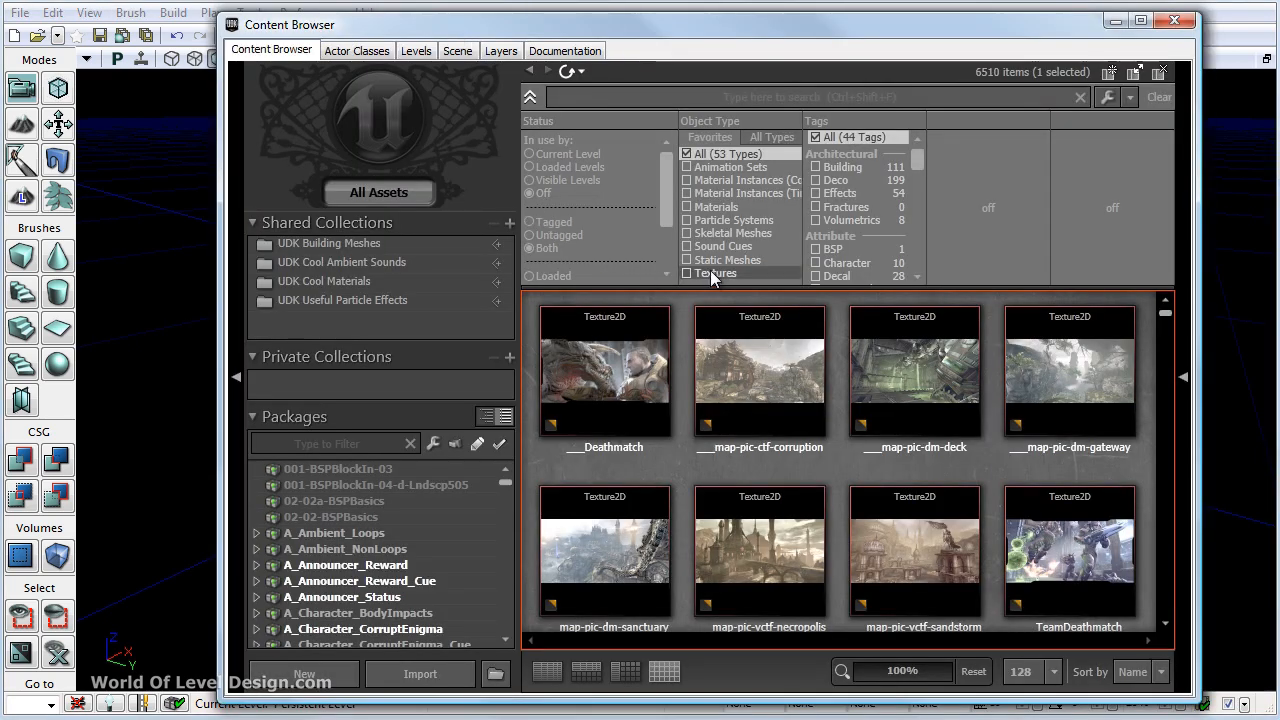
pyautogui.click(725, 259)
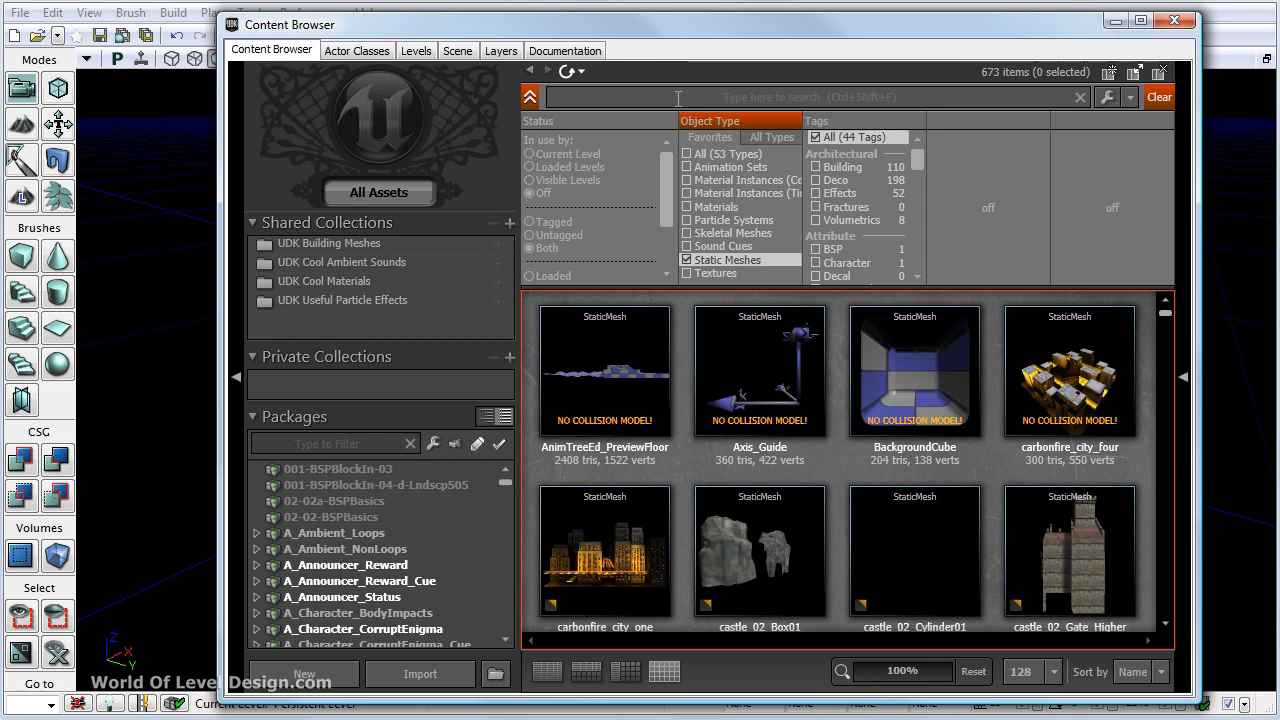
pyautogui.click(678, 99)
pyautogui.write('cube')
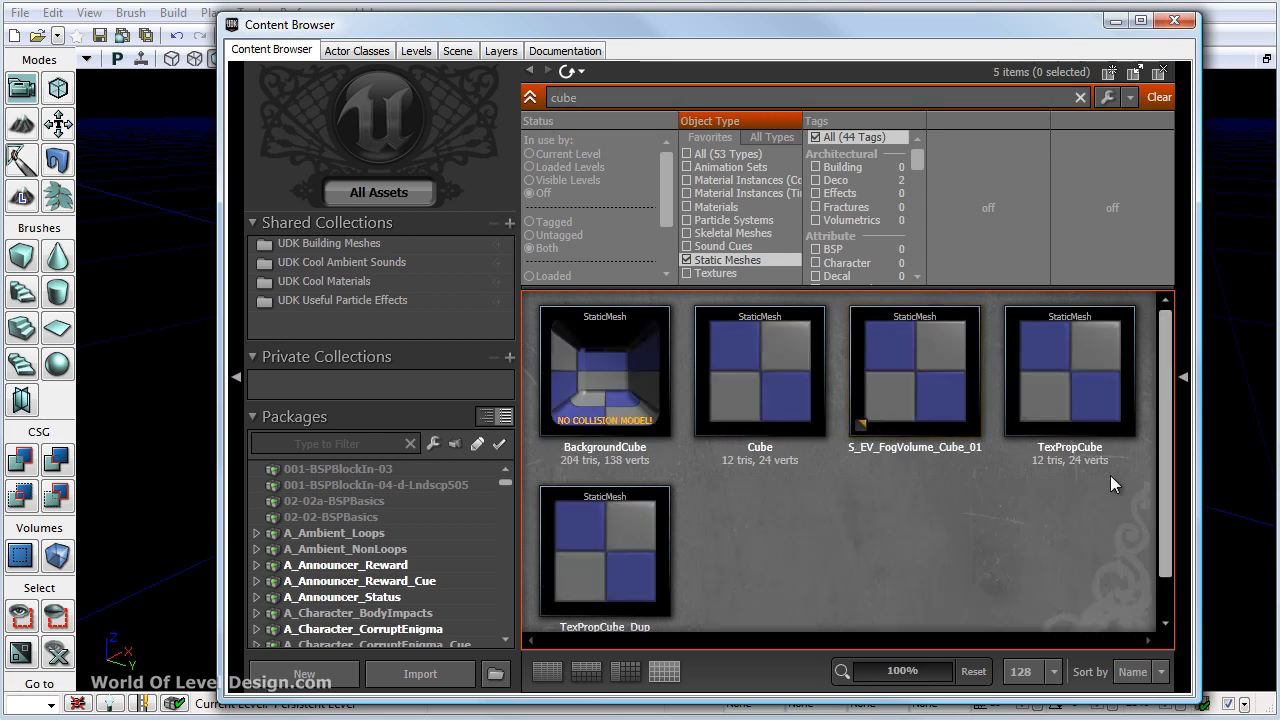
pyautogui.click(1105, 460)
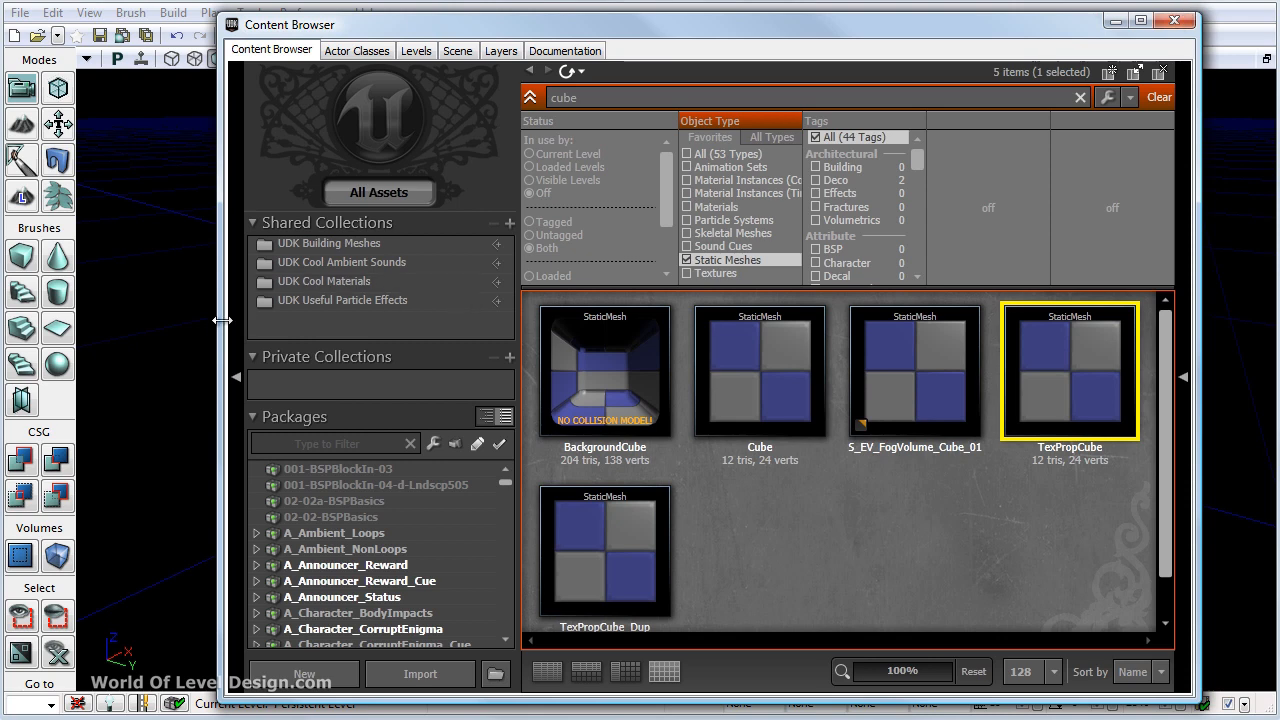
pyautogui.moveTo(222, 320); pyautogui.dragTo(465, 350)
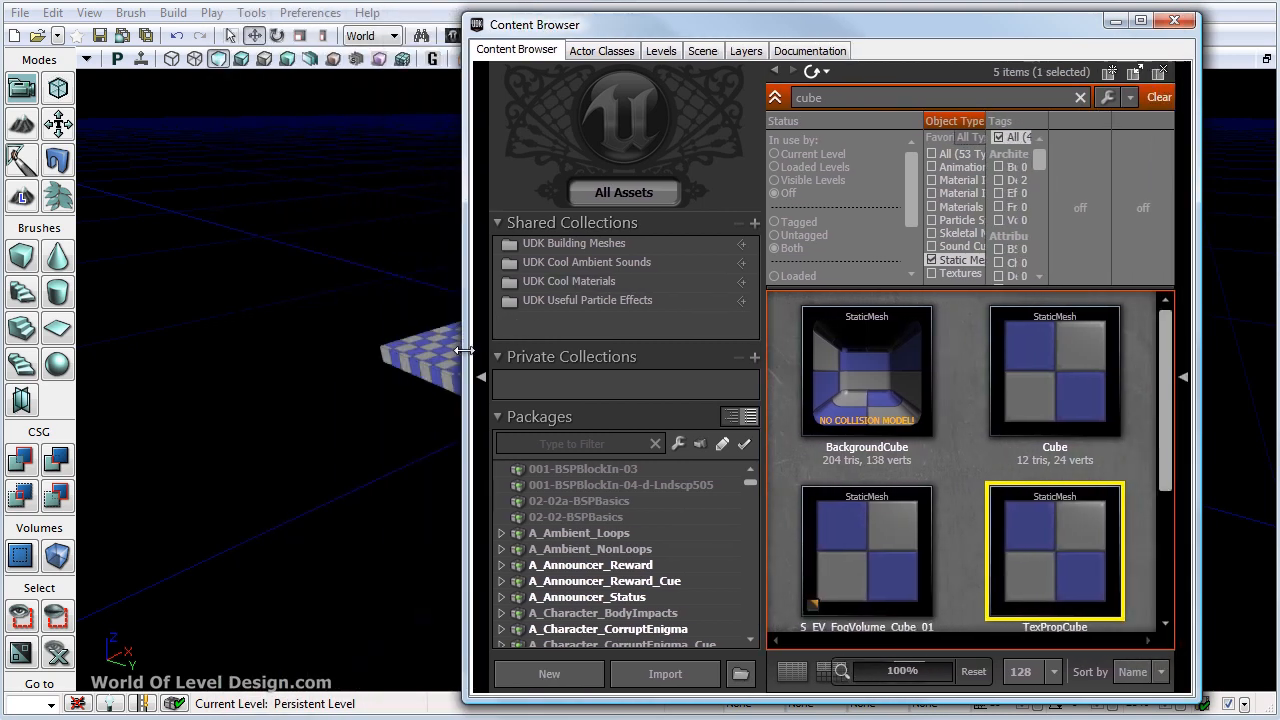
# Step: Place the TexPropCube mesh on the slab straight from the Content Browser, and delete it again
pyautogui.press('w')
pyautogui.moveTo(382, 365); pyautogui.dragTo(520, 380, button='right')
pyautogui.scroll(-1, 1000, 527)
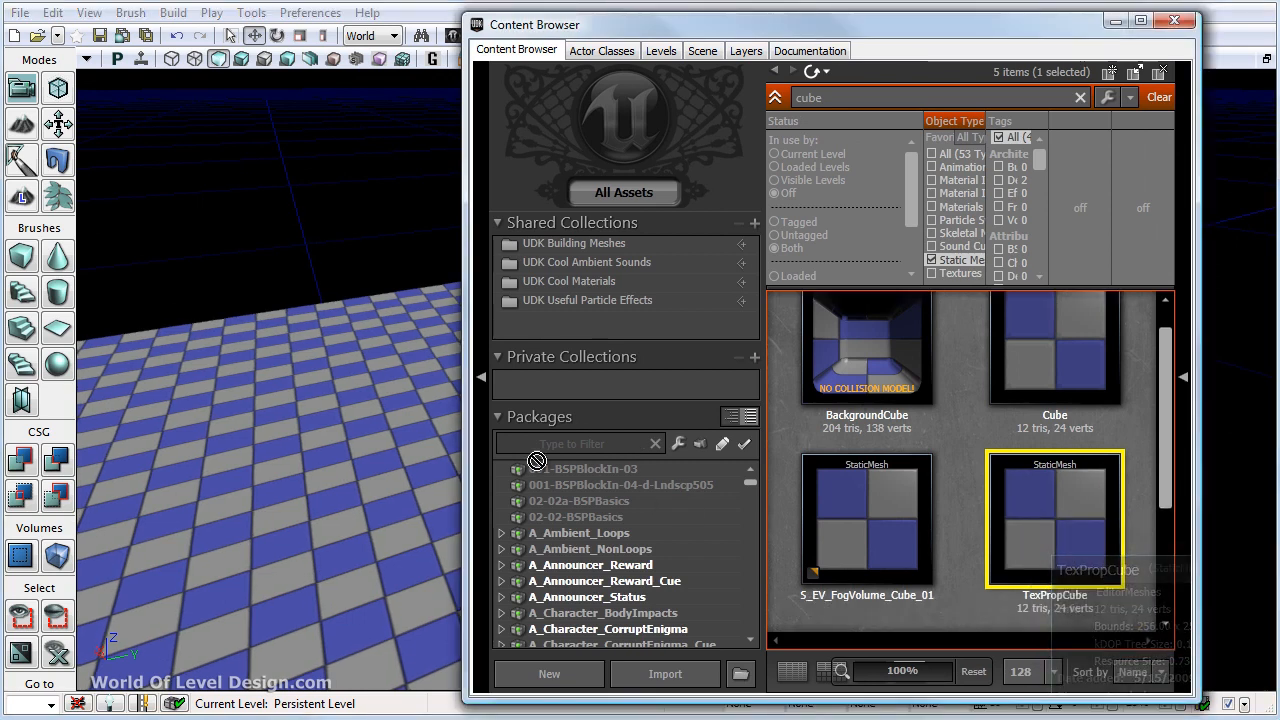
pyautogui.moveTo(537, 460); pyautogui.dragTo(326, 457)
pyautogui.scroll(4, 353, 516)
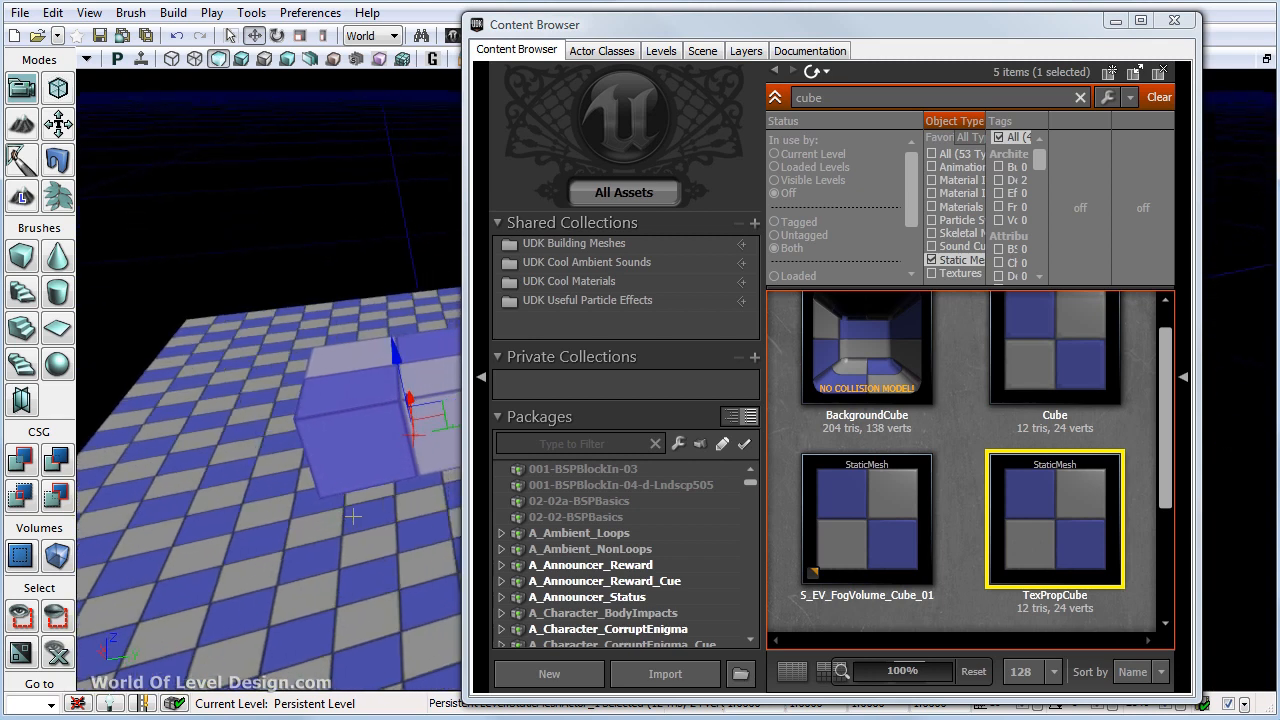
pyautogui.scroll(3, 353, 516)
pyautogui.press('Delete')
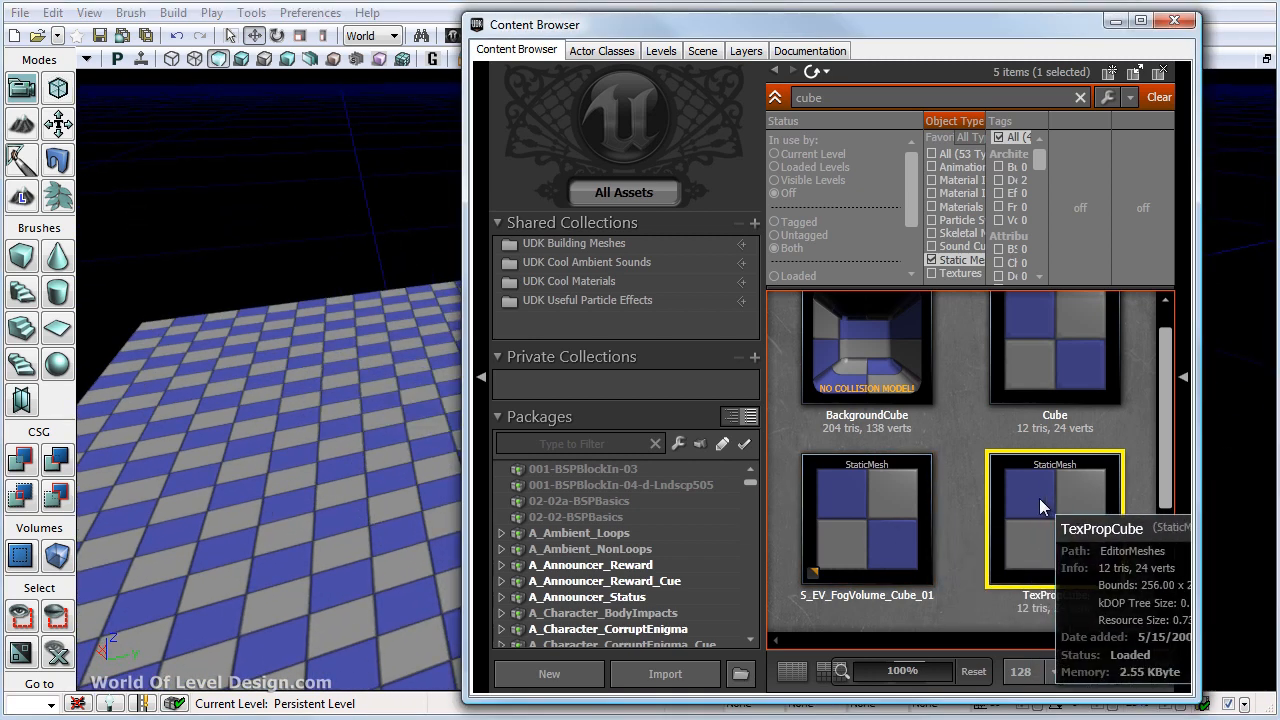
# Step: Close the Content Browser, add TexPropCube as a static mesh on the slab and raise it along Z onto the surface
pyautogui.click(1183, 19)
pyautogui.rightClick(433, 452)
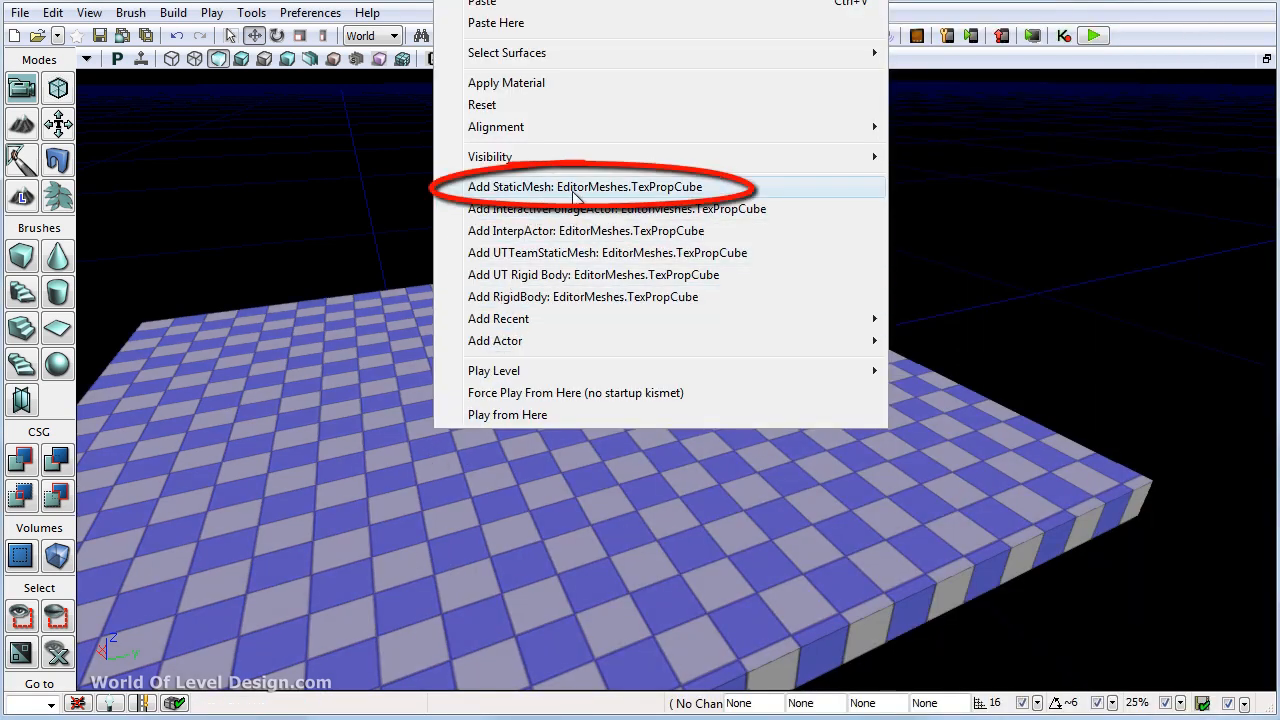
pyautogui.click(654, 190)
pyautogui.moveTo(520, 315); pyautogui.dragTo(413, 316, button='right')
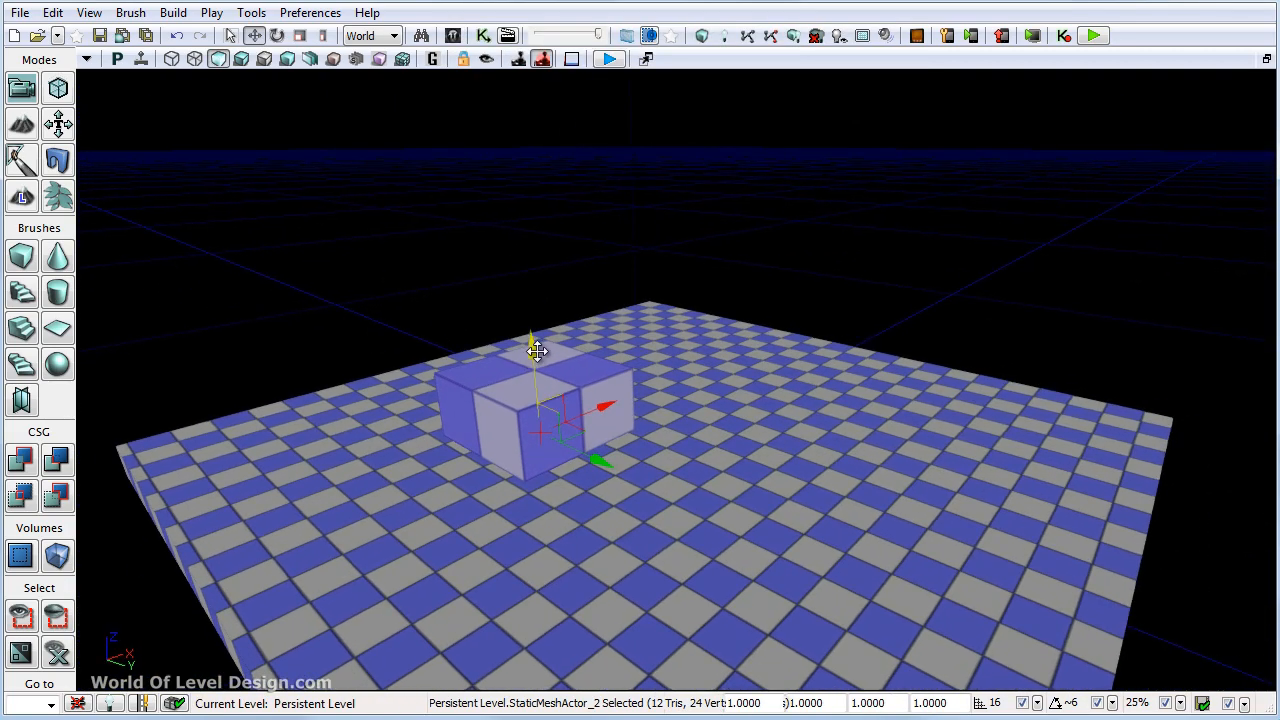
pyautogui.moveTo(531, 349); pyautogui.dragTo(536, 284)
# Step: Move the cube along X and Y in the orthographic views to center it on the slab, and return to the maximized perspective view
pyautogui.click(646, 58)
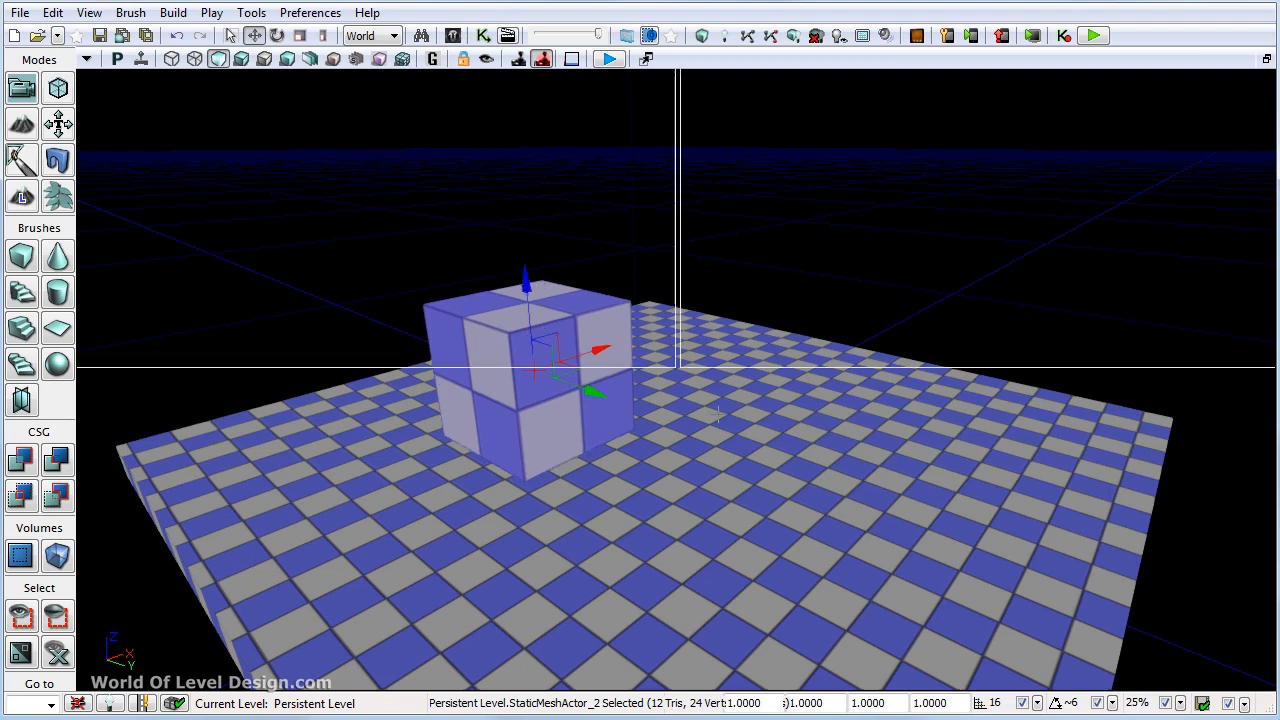
pyautogui.scroll(-3, 628, 290)
pyautogui.hotkey('ctrl', 'x')
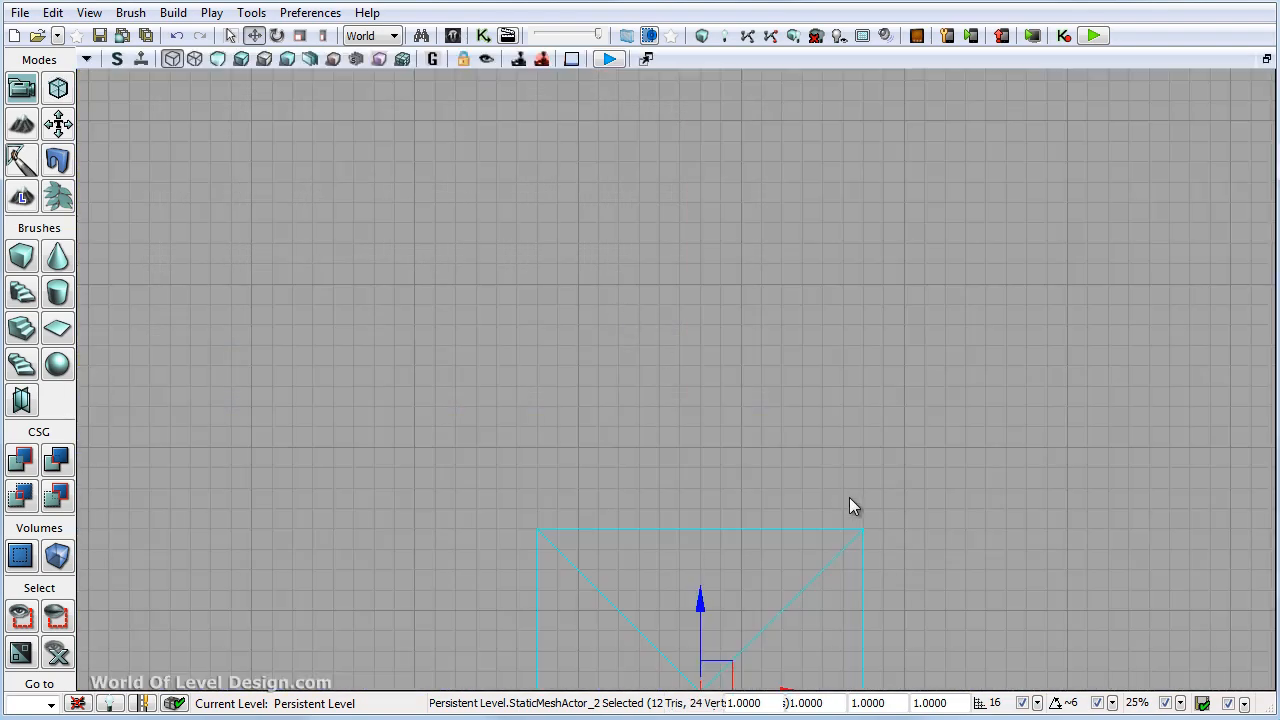
pyautogui.scroll(-4, 849, 497)
pyautogui.moveTo(849, 497); pyautogui.dragTo(890, 278, button='right')
pyautogui.scroll(1, 890, 278)
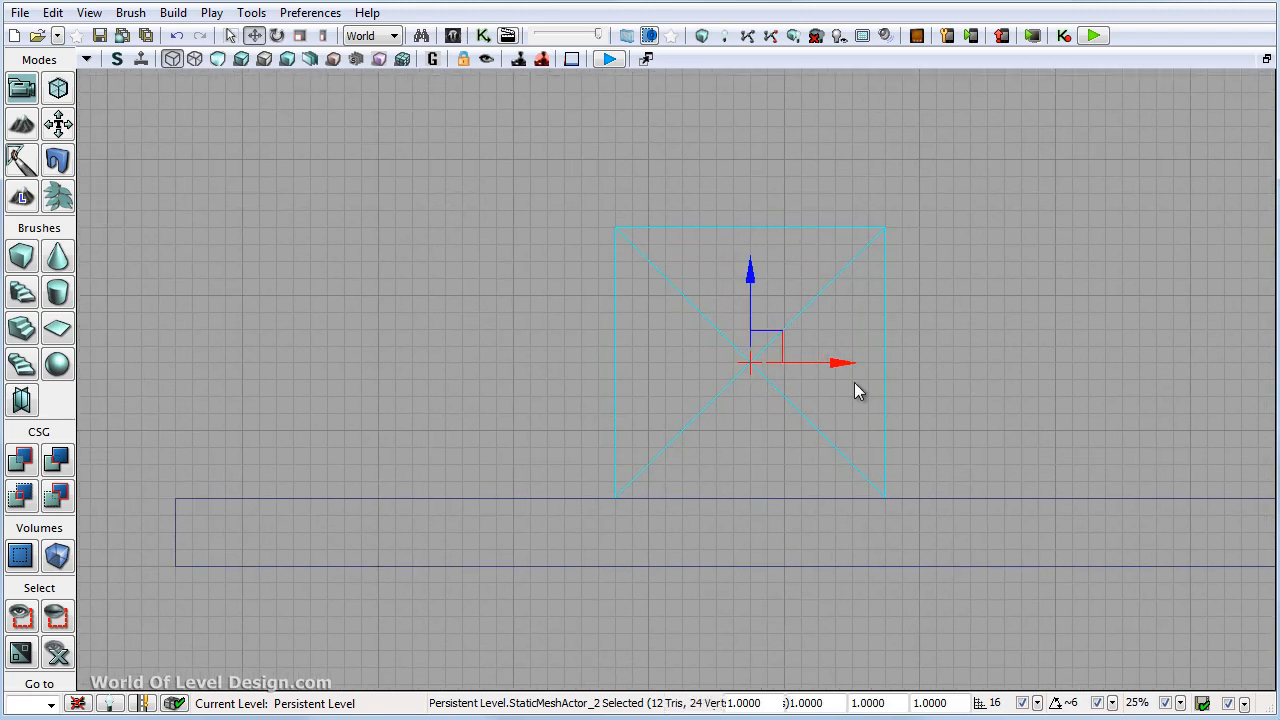
pyautogui.moveTo(849, 363); pyautogui.dragTo(1157, 363)
pyautogui.scroll(-2, 1167, 529)
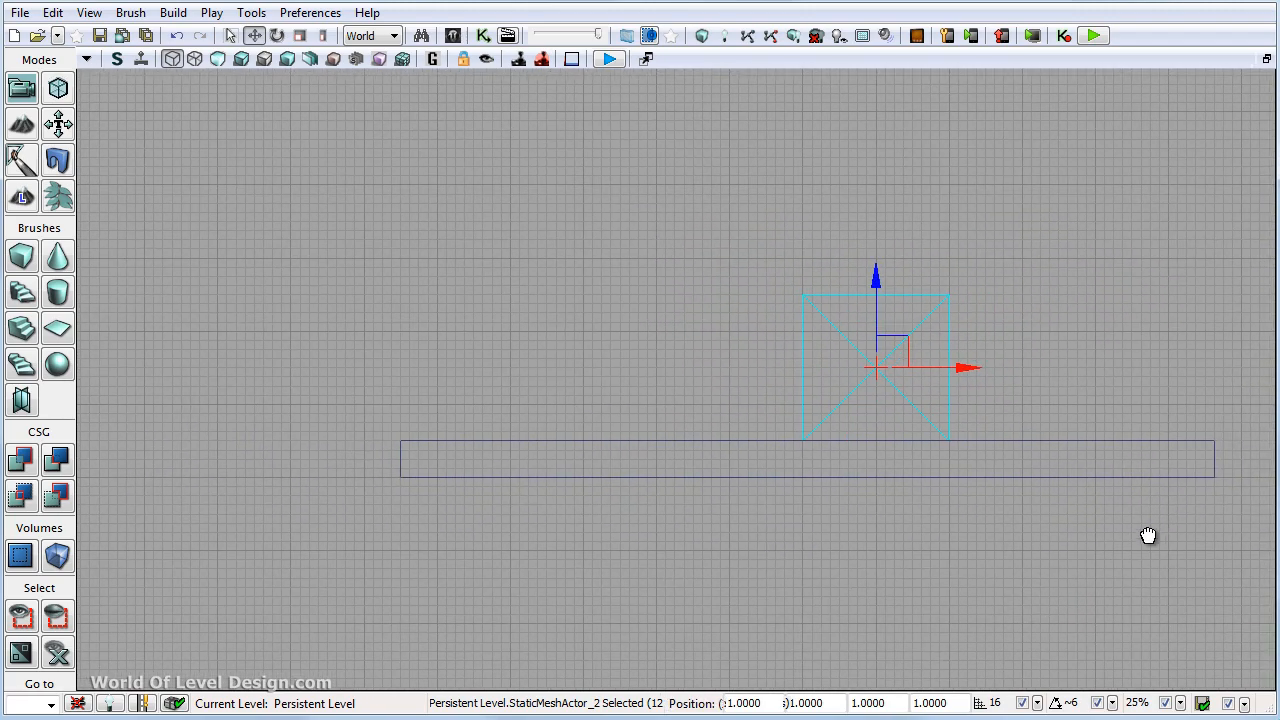
pyautogui.moveTo(1148, 536); pyautogui.dragTo(962, 566, button='right')
pyautogui.moveTo(758, 399); pyautogui.dragTo(740, 399)
pyautogui.hotkey('ctrl', 'x')
pyautogui.scroll(-1, 973, 545)
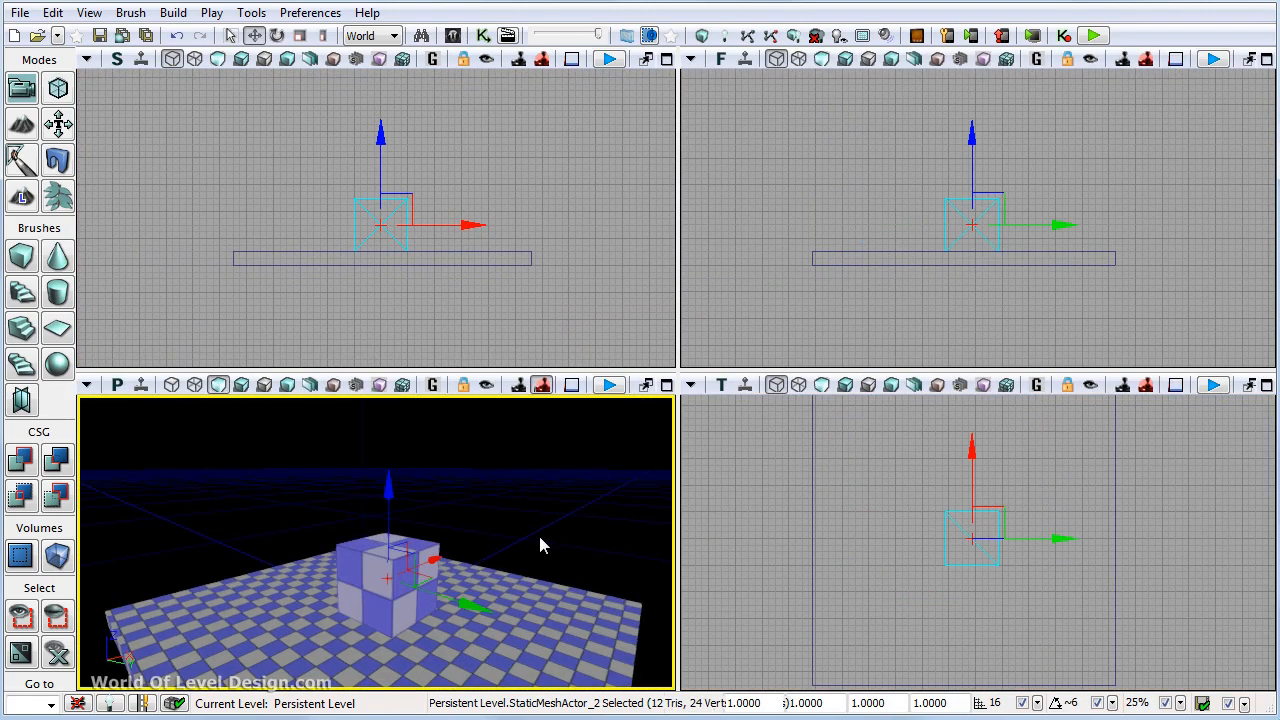
pyautogui.hotkey('ctrl', 'x')
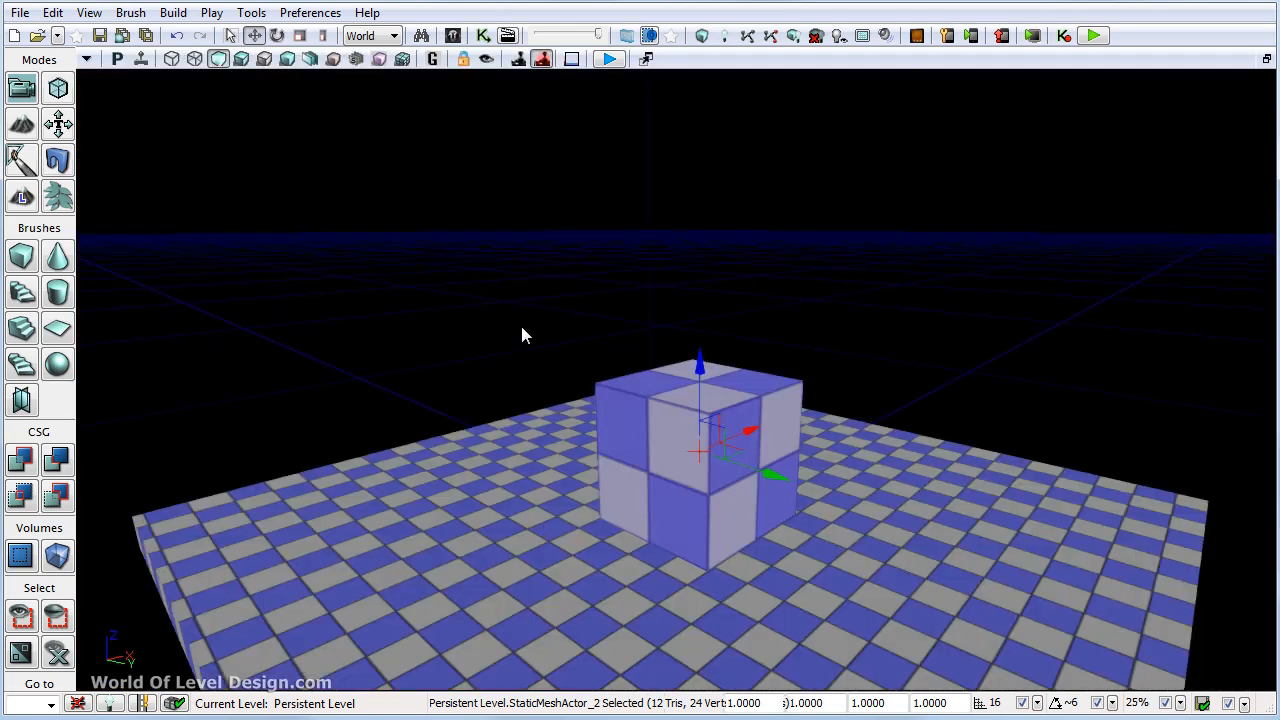
# Step: Search the Content Browser's static meshes for "wall", place S_HU_Walls_SM_Flat on the slab beside the cube and close the browser
pyautogui.click(453, 35)
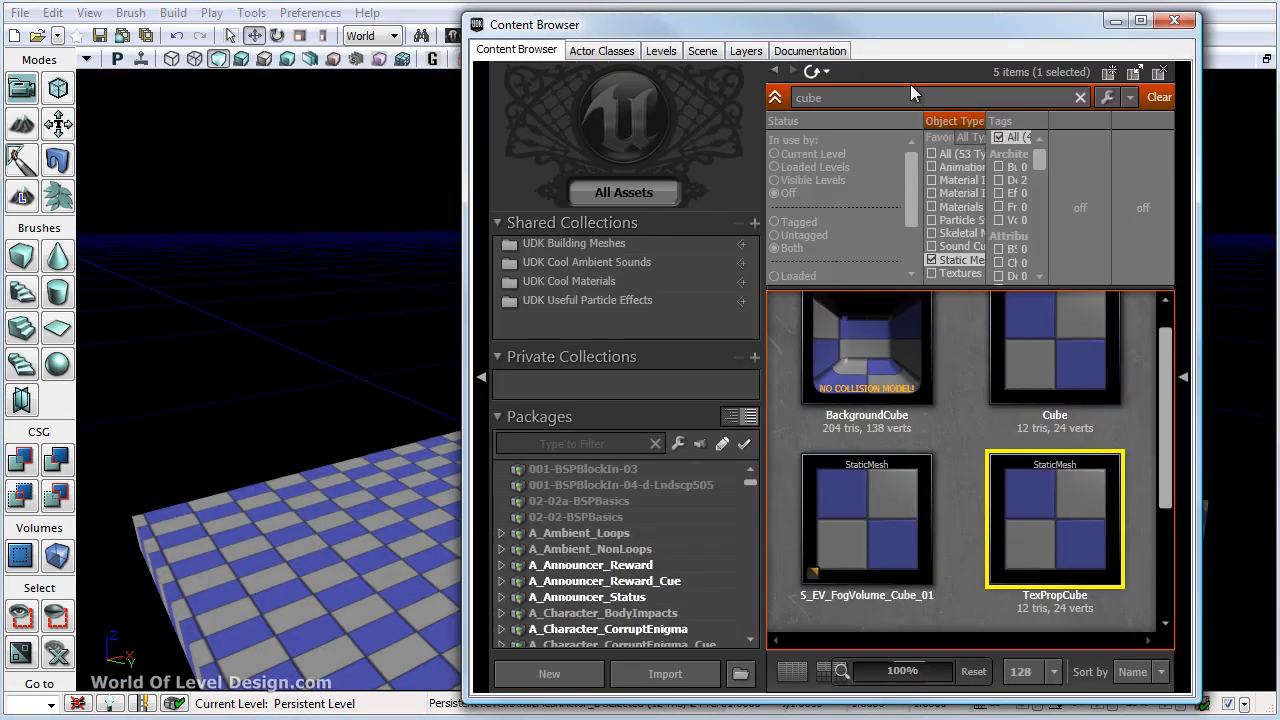
pyautogui.hotkey('ctrl', 'a')
pyautogui.write('wall')
pyautogui.moveTo(1046, 369); pyautogui.dragTo(355, 510)
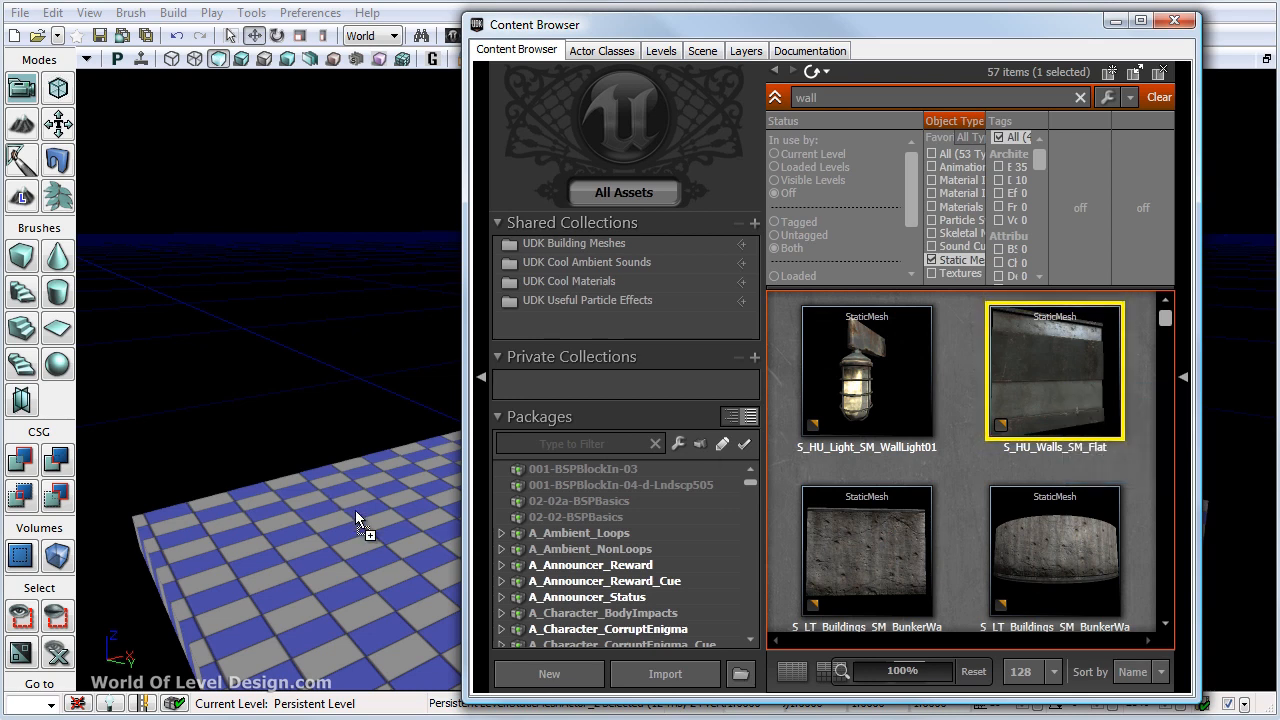
pyautogui.click(1180, 22)
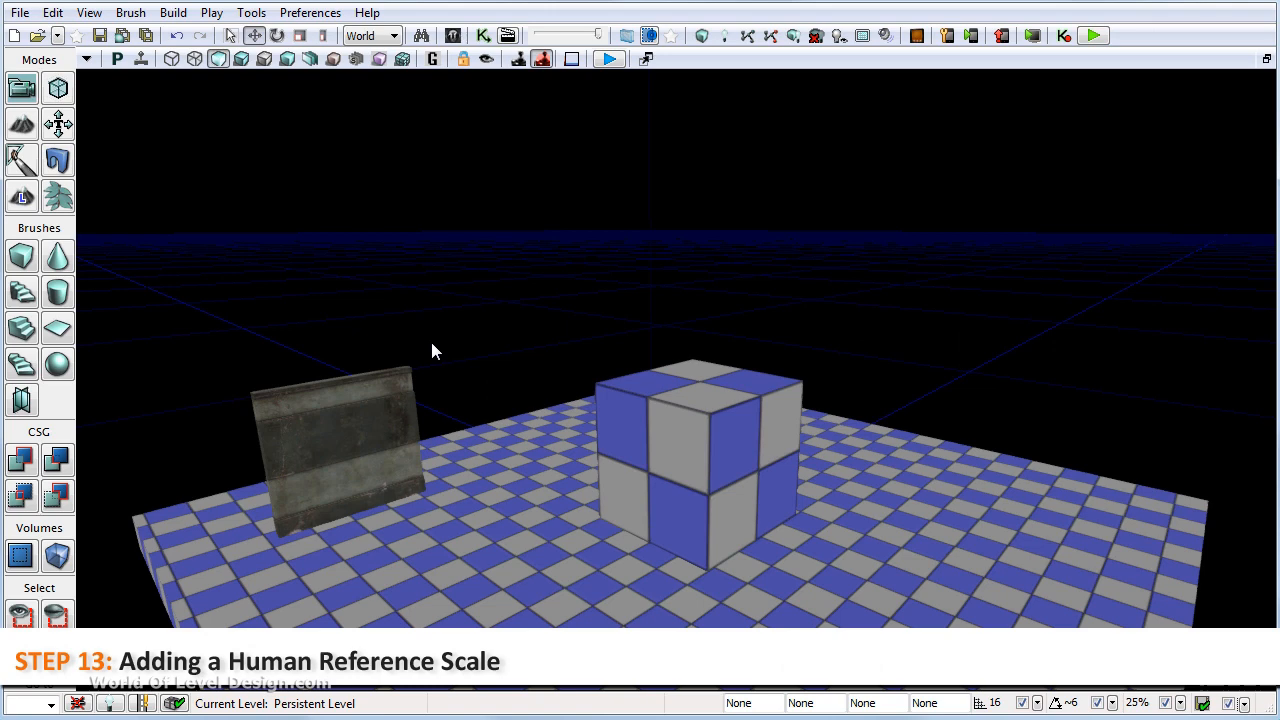
# Step: Inspect the scale of the placed meshes by viewing the slab and selecting the cube and the wall in turn
pyautogui.moveTo(432, 343); pyautogui.dragTo(433, 347, button='right')
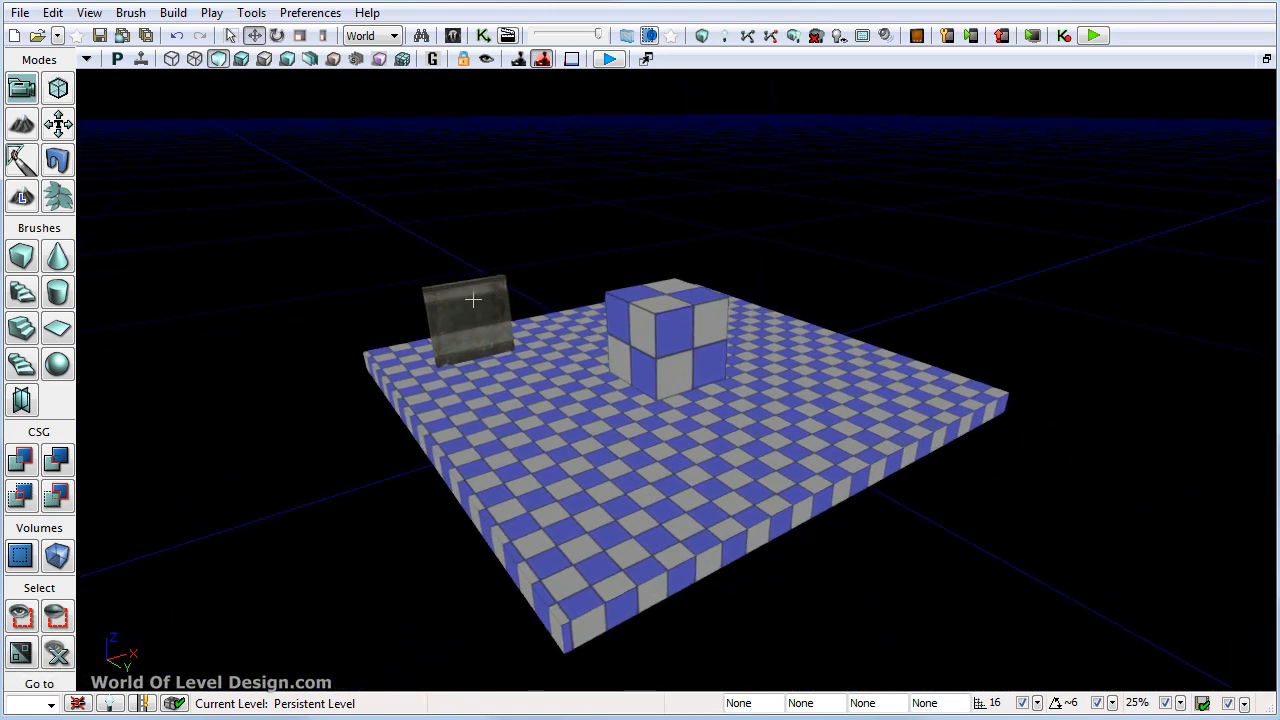
pyautogui.moveTo(473, 299); pyautogui.dragTo(478, 301)
pyautogui.click(561, 297)
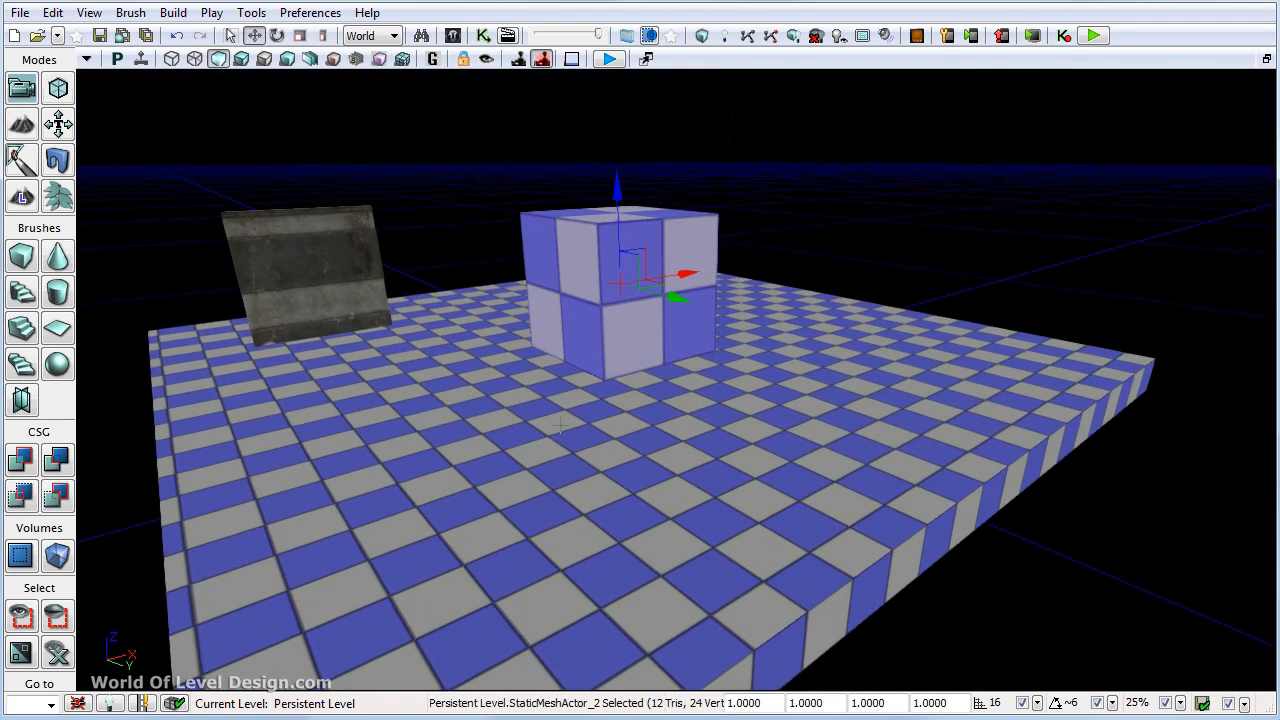
pyautogui.click(446, 379)
pyautogui.click(326, 277)
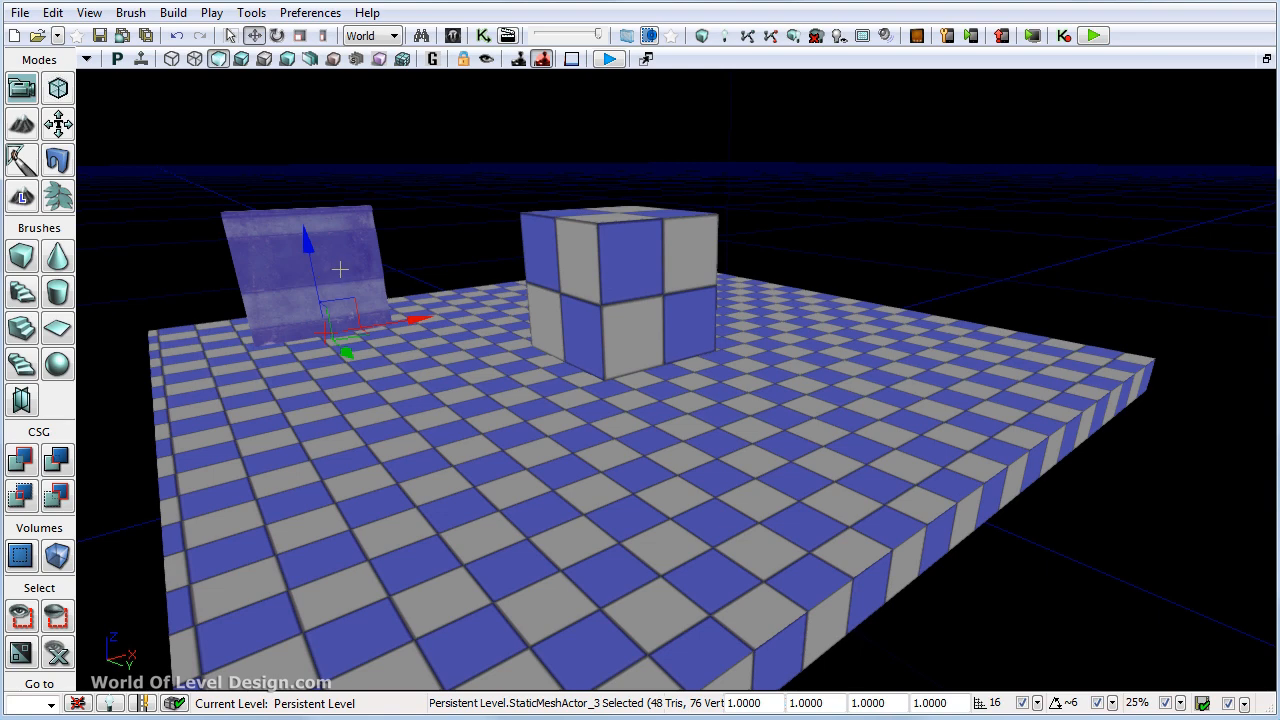
# Step: Reopen and widen the Content Browser, filter it to Skeletal Meshes only and clear the "wall" search
pyautogui.click(455, 36)
pyautogui.moveTo(462, 198); pyautogui.dragTo(306, 198)
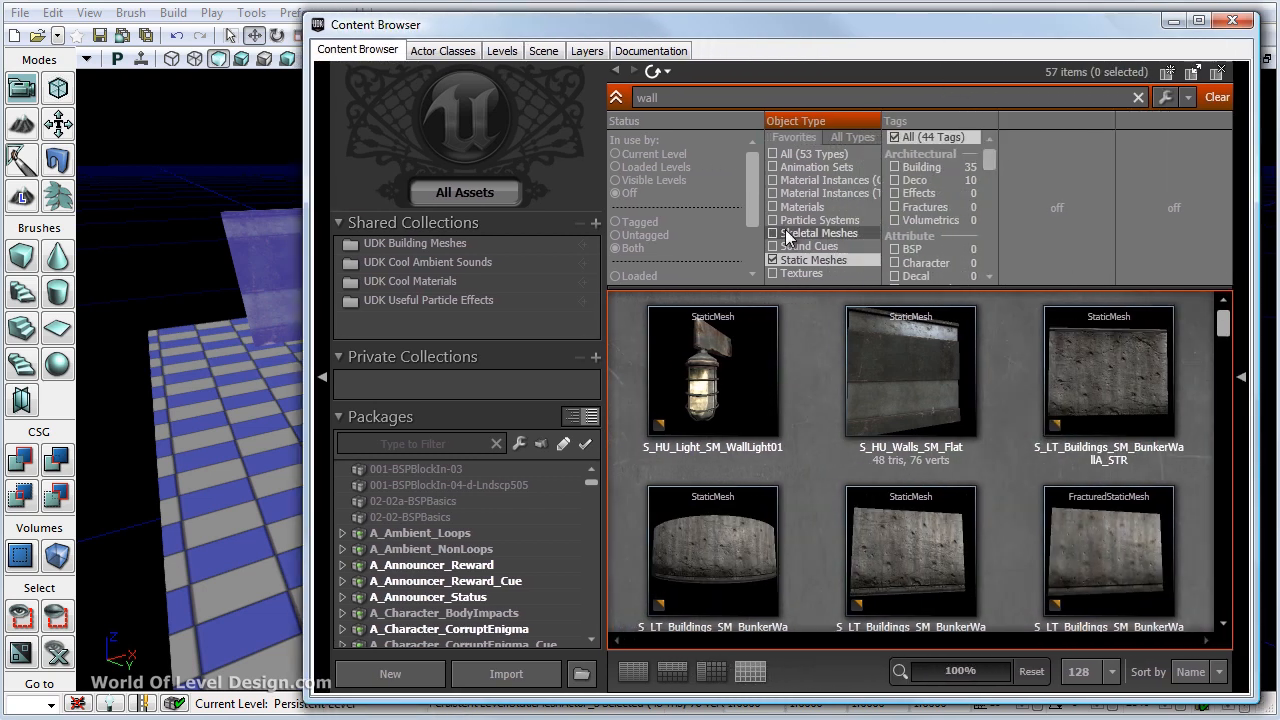
pyautogui.click(792, 236)
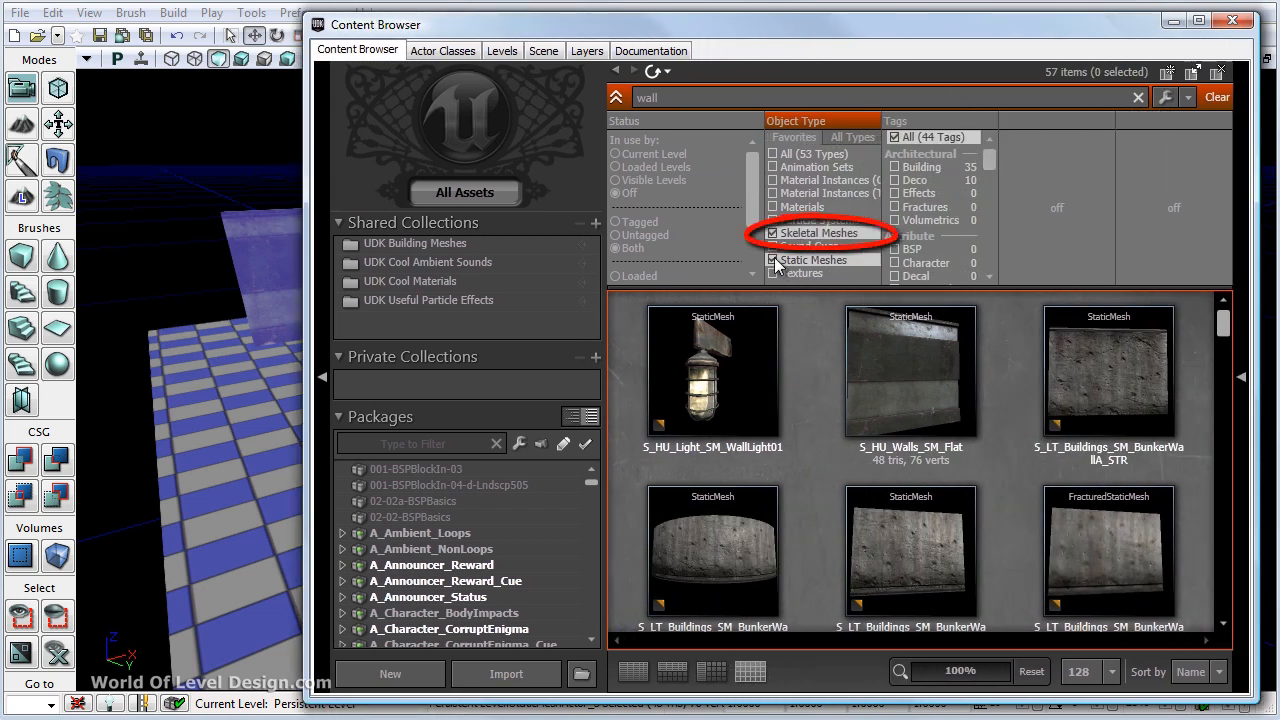
pyautogui.click(775, 261)
pyautogui.click(701, 100)
pyautogui.press('BackSpace')
pyautogui.press('BackSpace')
pyautogui.press('BackSpace')
pyautogui.press('BackSpace')
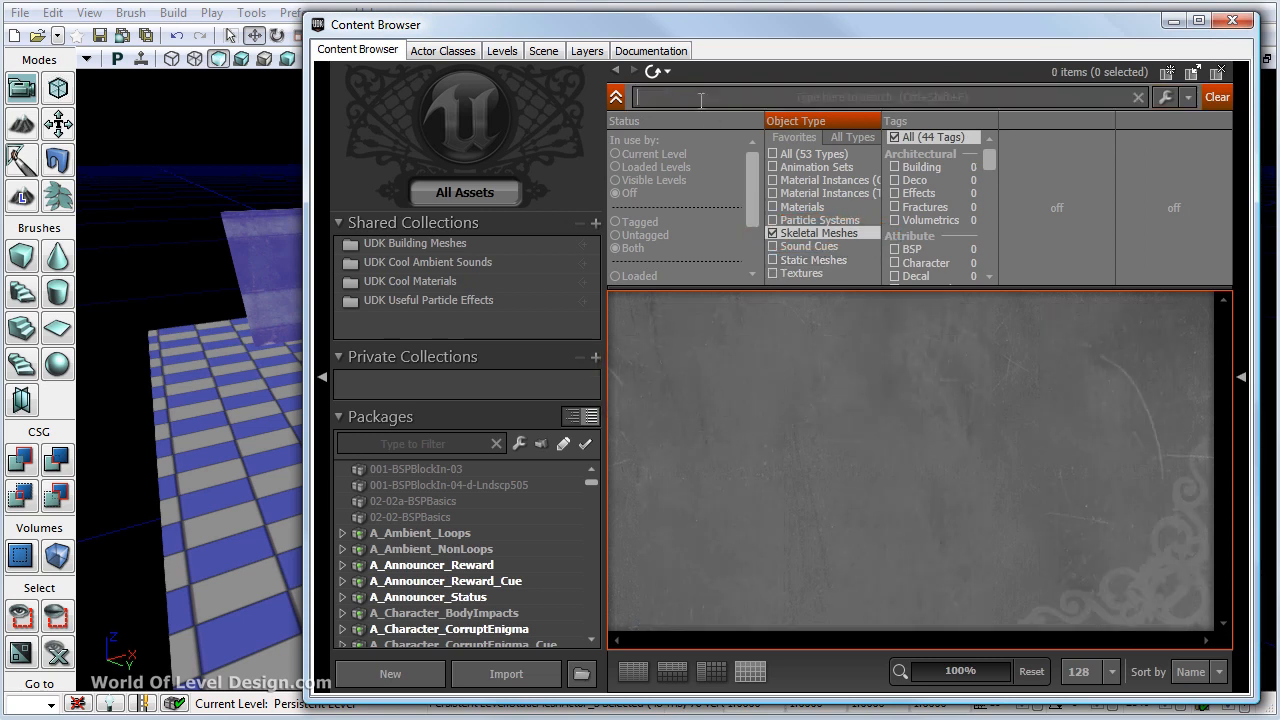
# Step: Browse the skeletal meshes for human-sized characters, checking SK_CH_LIAM_Cathode and SK_Crowd_Robot, and select SK_CH_IronGuard_MaleA
pyautogui.scroll(-2, 1229, 362)
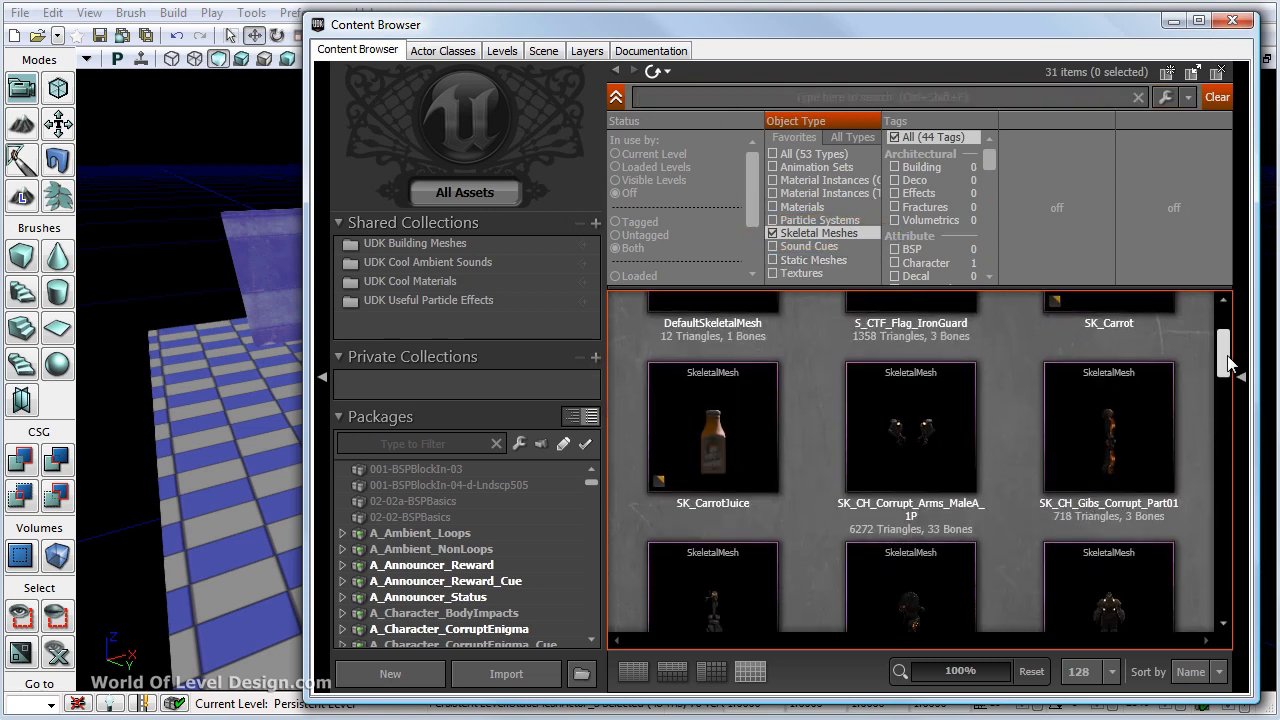
pyautogui.scroll(-1, 791, 313)
pyautogui.scroll(-3, 1141, 351)
pyautogui.click(1141, 351)
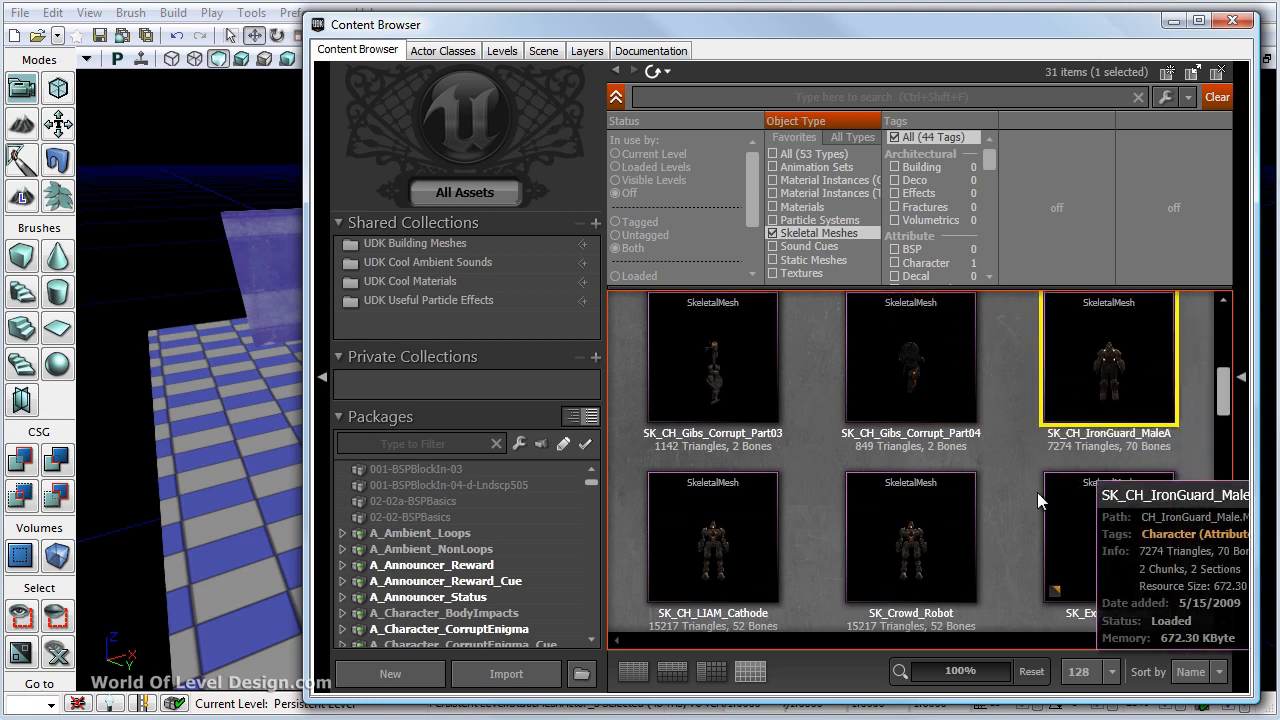
pyautogui.scroll(-1, 980, 515)
pyautogui.click(728, 534)
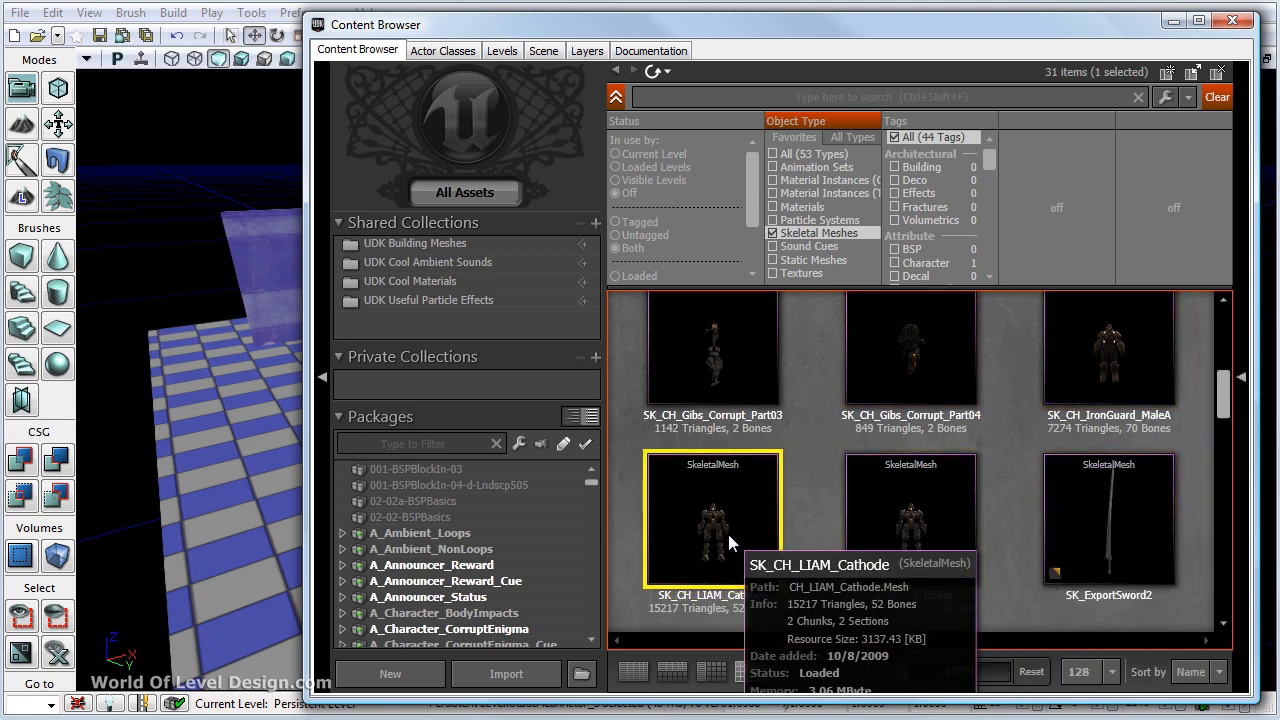
pyautogui.click(1026, 416)
pyautogui.scroll(-2, 1049, 396)
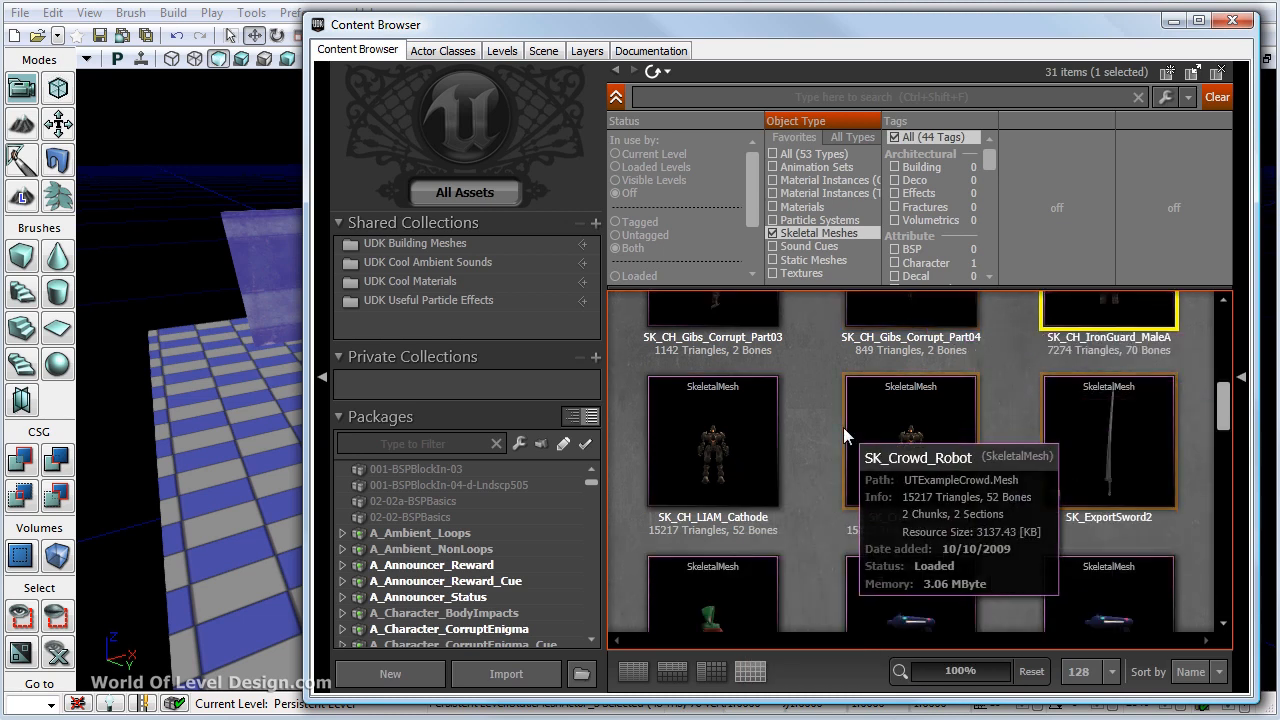
pyautogui.click(885, 445)
pyautogui.scroll(1, 1050, 500)
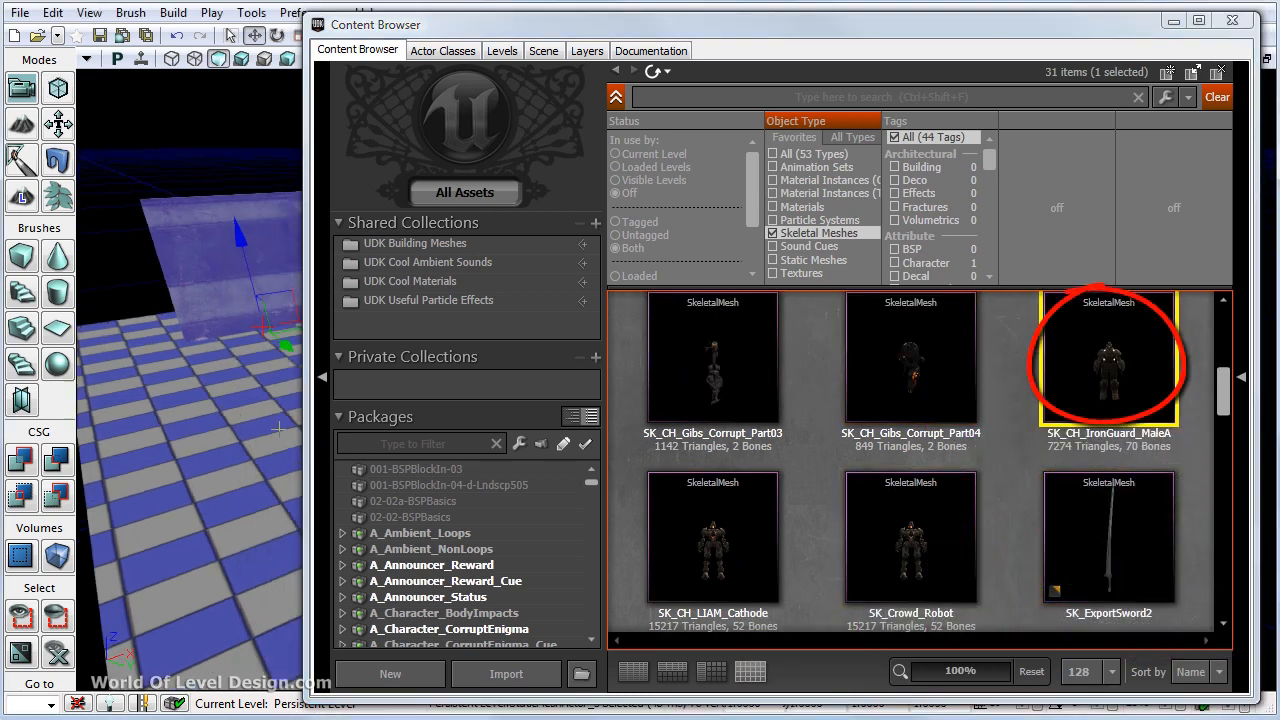
# Step: Place SK_CH_IronGuard_MaleA on the slab next to the cube and close the Content Browser
pyautogui.moveTo(317, 418)
pyautogui.mouseDown(button='right')
pyautogui.moveTo(349, 427)
pyautogui.moveTo(322, 420)
pyautogui.mouseUp(button='right')
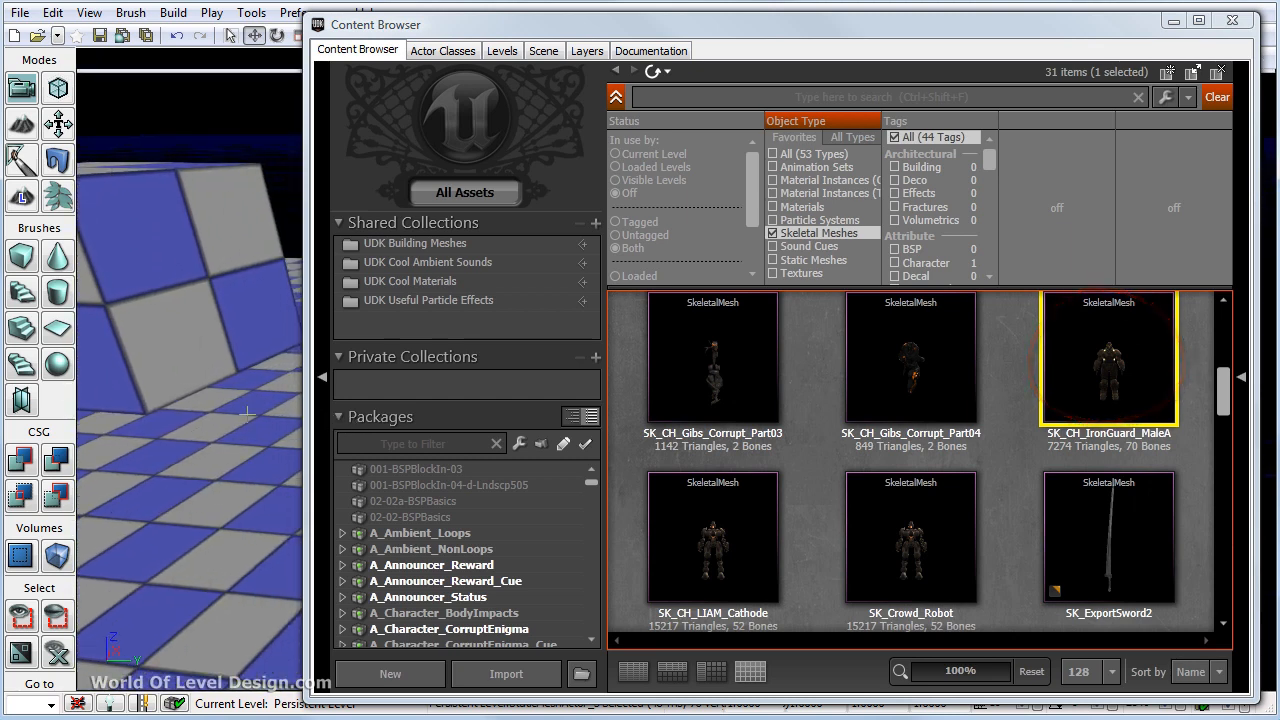
pyautogui.moveTo(1140, 375); pyautogui.dragTo(222, 398)
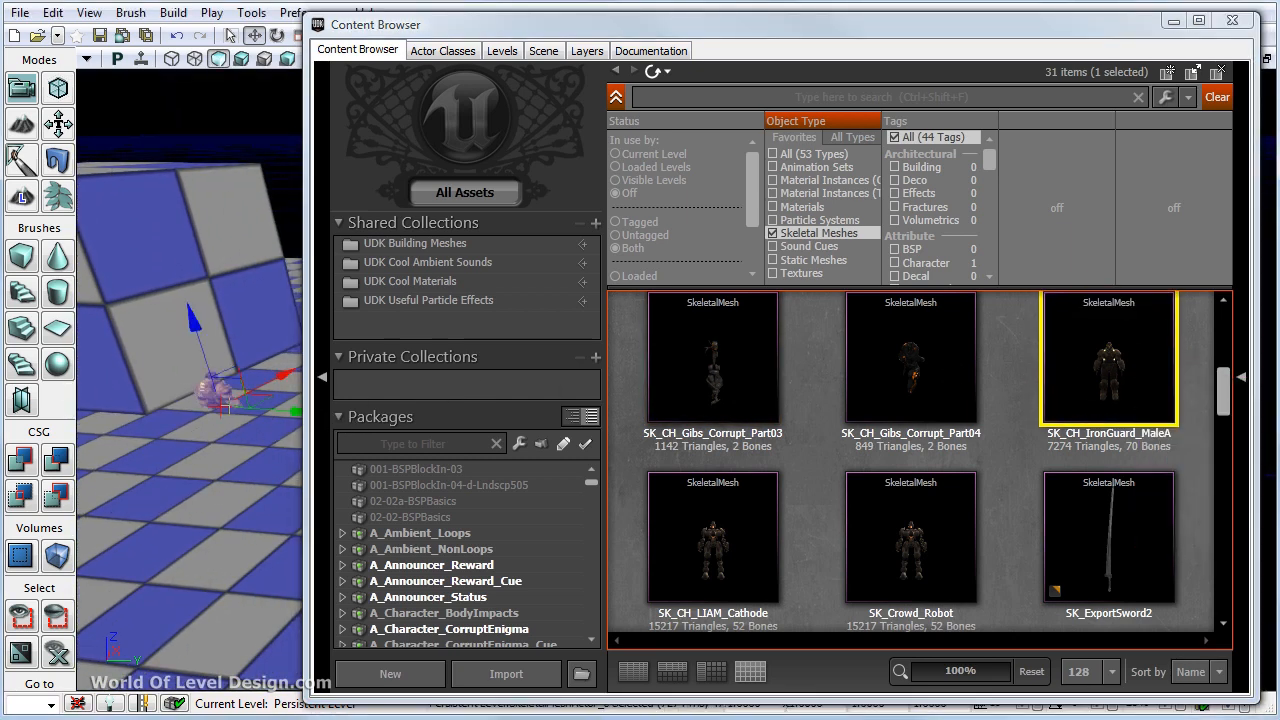
pyautogui.click(1241, 20)
# Step: Select the character in the side view and move it along X and Z to stand on the slab's top at the cube's middle
pyautogui.press('x')
pyautogui.click(515, 312)
pyautogui.scroll(-1, 515, 312)
pyautogui.press('x')
pyautogui.scroll(12, 666, 366)
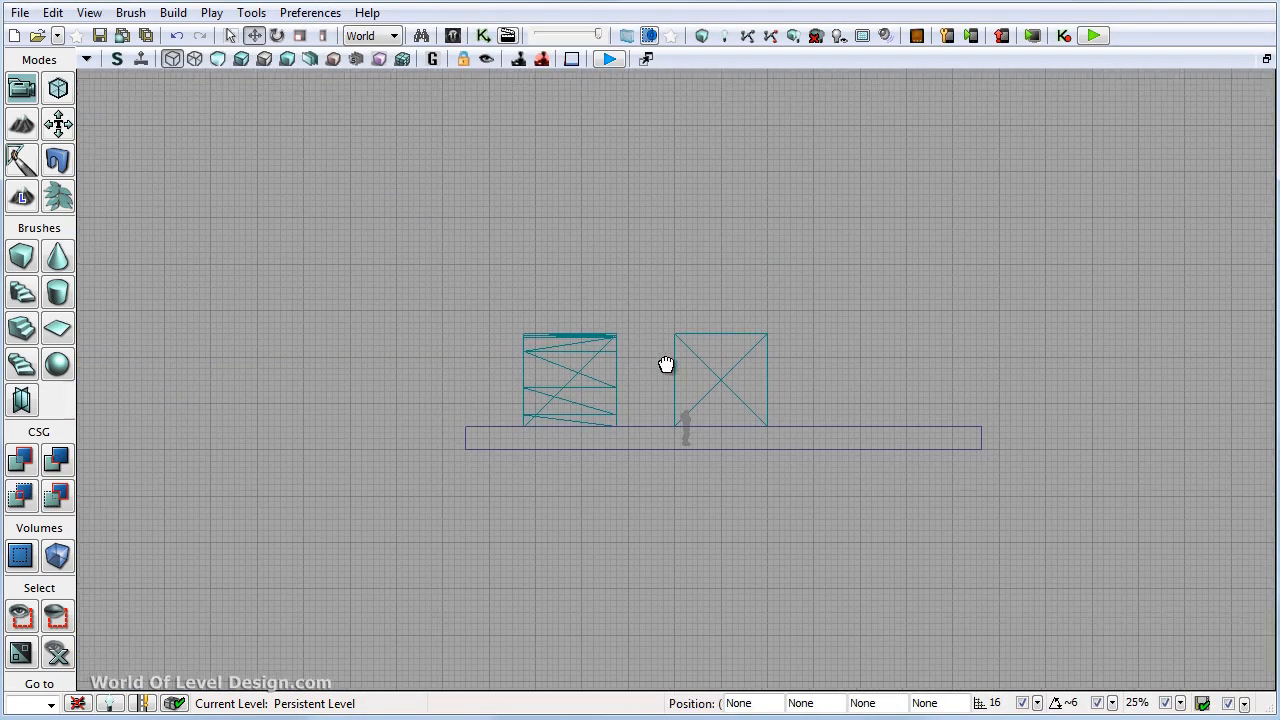
pyautogui.moveTo(586, 313); pyautogui.dragTo(469, 245, button='right')
pyautogui.click(597, 478)
pyautogui.scroll(3, 832, 358)
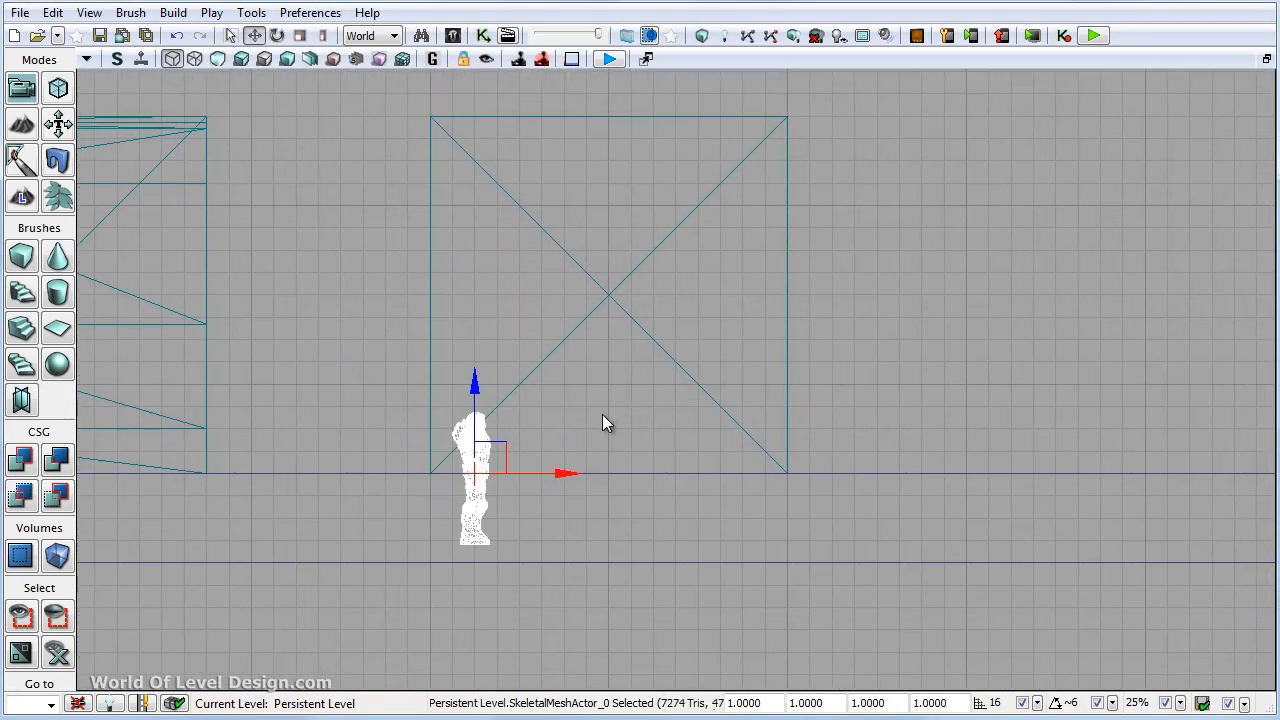
pyautogui.keyDown('ctrl'); pyautogui.moveTo(602, 414); pyautogui.dragTo(748, 345); pyautogui.keyUp('ctrl')
pyautogui.scroll(4, 760, 517)
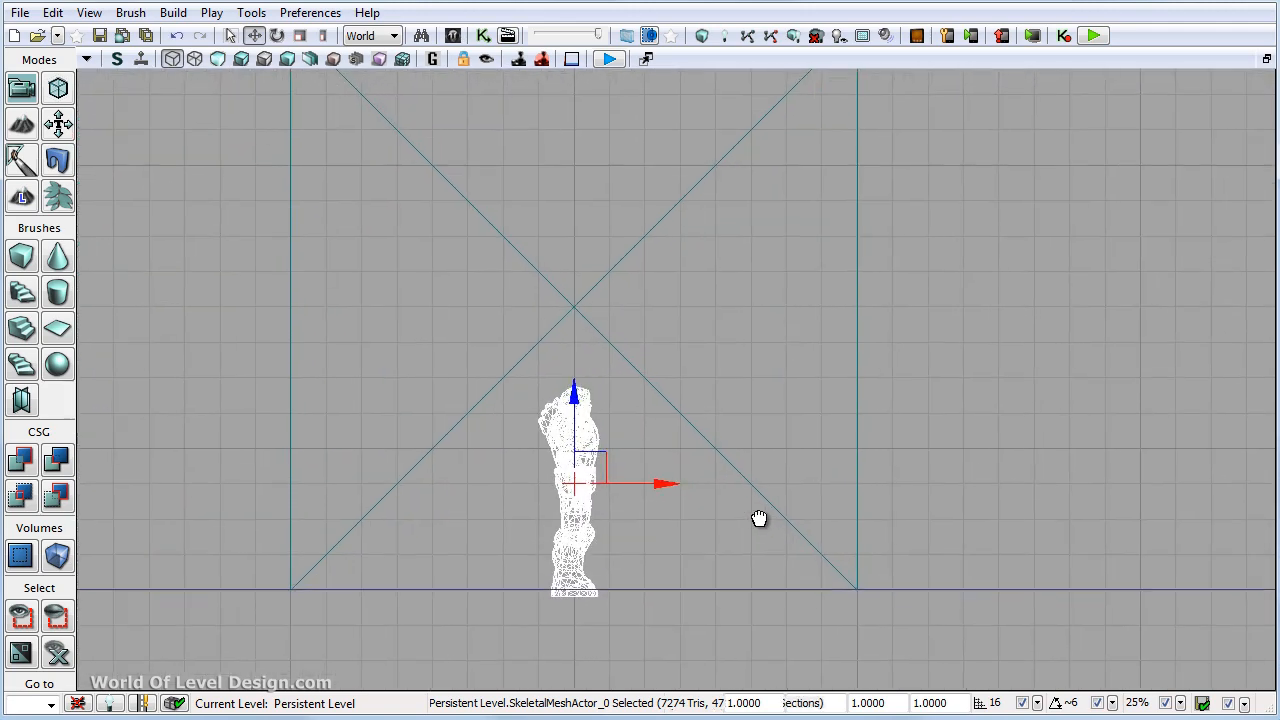
pyautogui.moveTo(766, 510); pyautogui.dragTo(818, 332, button='right')
pyautogui.scroll(3, 783, 463)
pyautogui.keyDown('ctrl'); pyautogui.moveTo(804, 363); pyautogui.dragTo(792, 386); pyautogui.keyUp('ctrl')
# Step: Rotate the character about its vertical axis in the perspective view and deselect it
pyautogui.hotkey('alt', 'g')
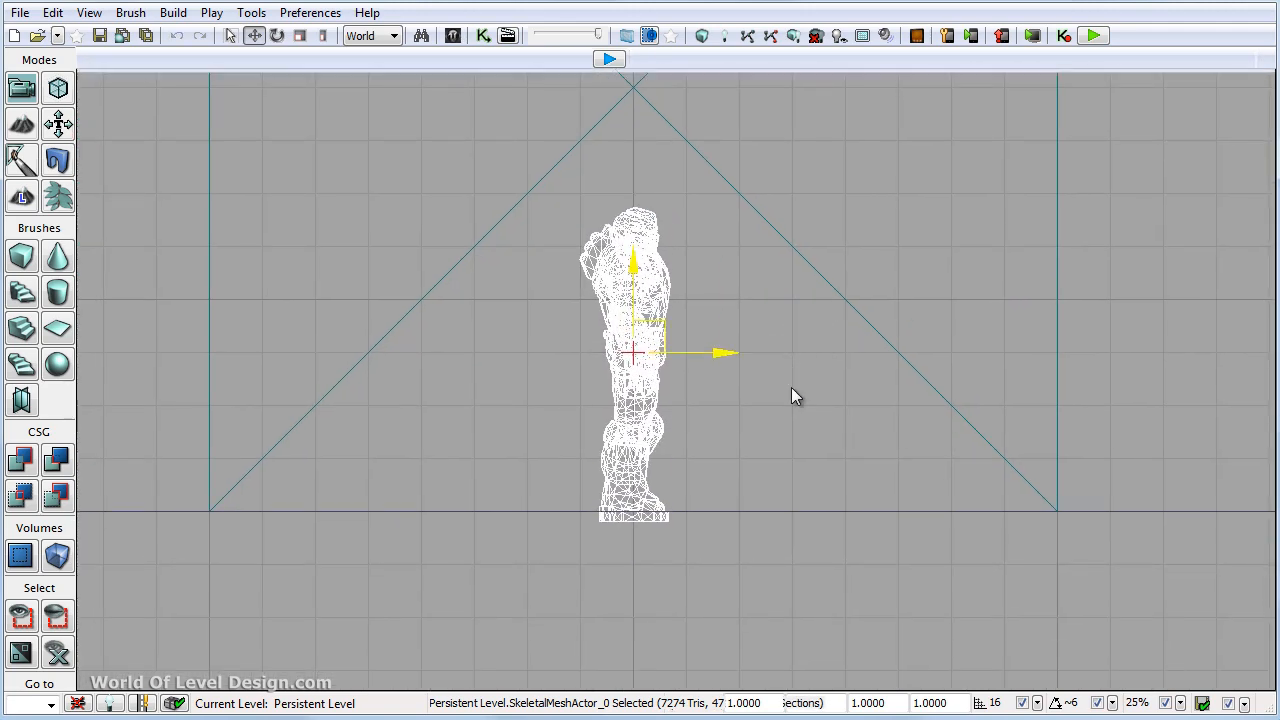
pyautogui.moveTo(693, 400); pyautogui.dragTo(588, 364, button='right')
pyautogui.press('d')
pyautogui.scroll(5, 588, 364)
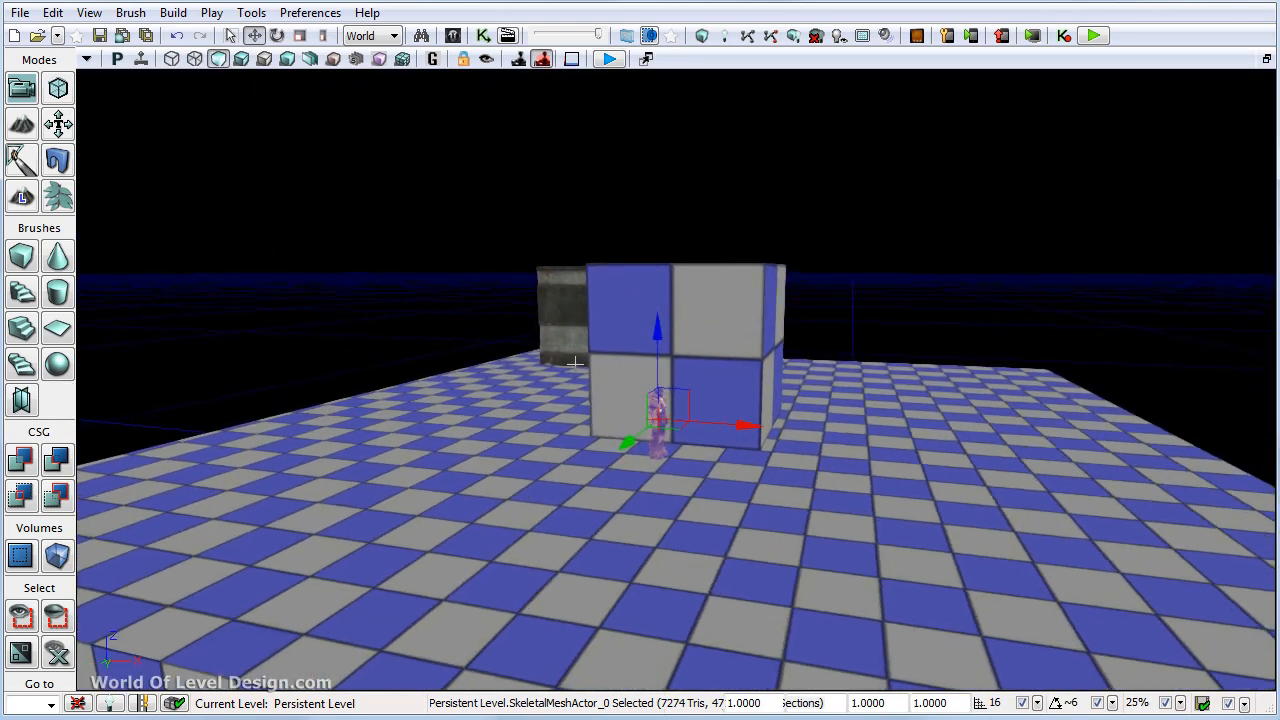
pyautogui.press('space')
pyautogui.moveTo(710, 456); pyautogui.dragTo(549, 469)
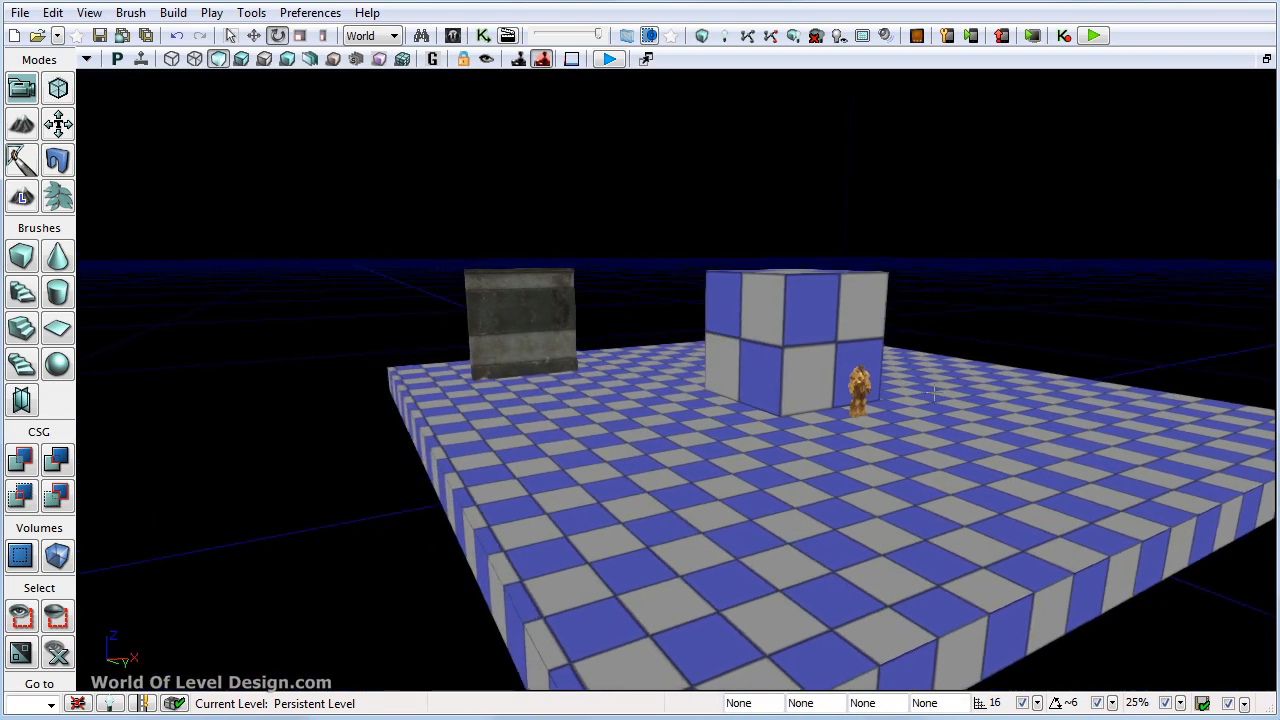
pyautogui.click(860, 388)
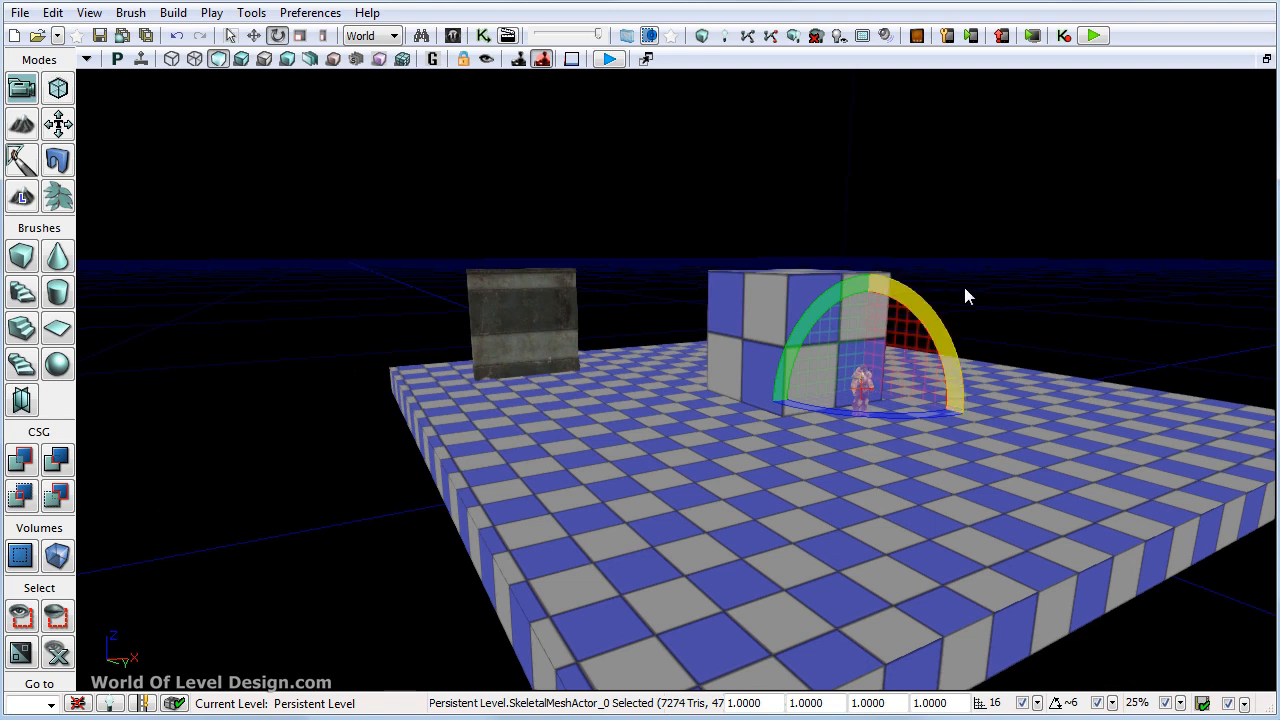
pyautogui.click(943, 337)
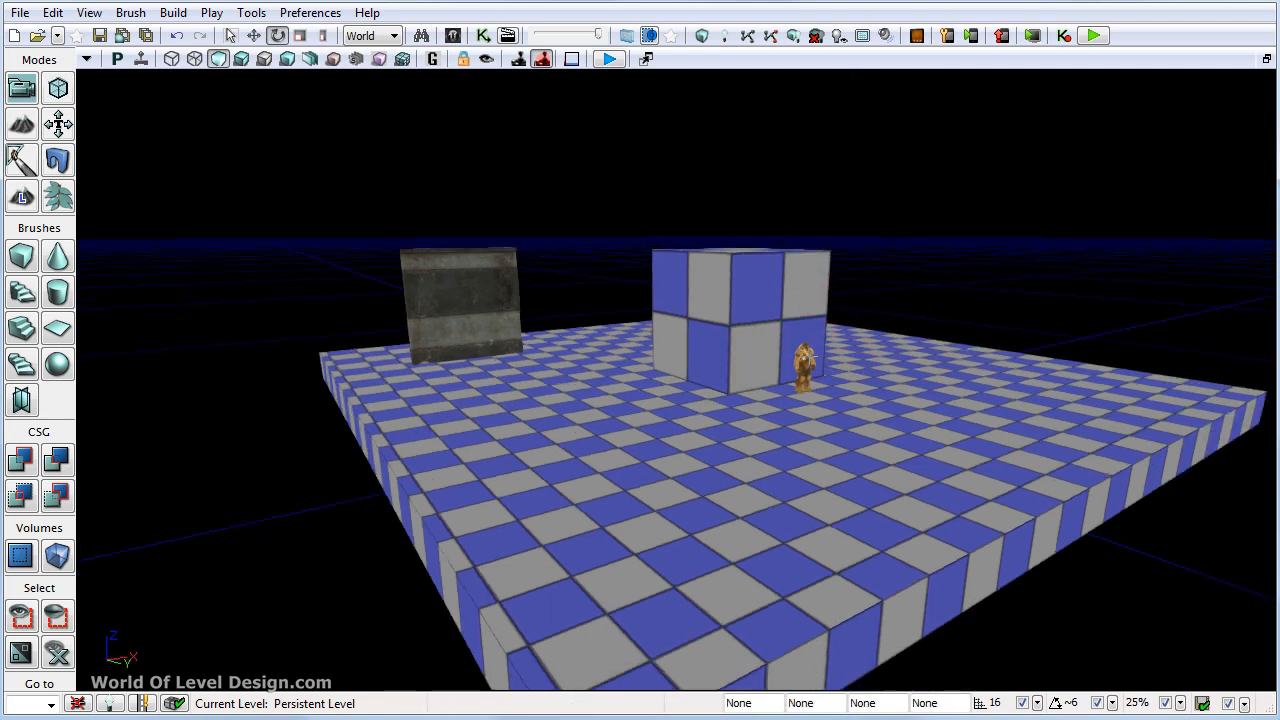
# Step: Select the character beside the cube, switch the transform widget from rotation to translation and deselect the character
pyautogui.click(805, 362)
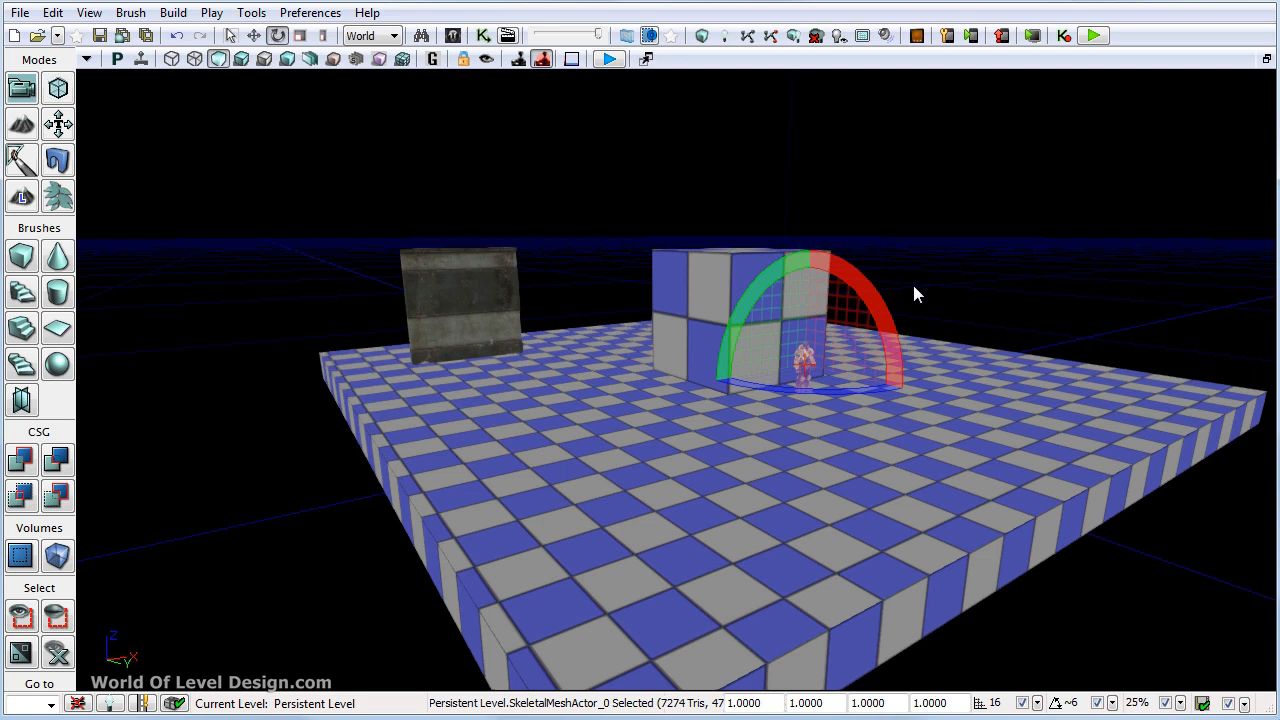
pyautogui.press('space')
pyautogui.press('space')
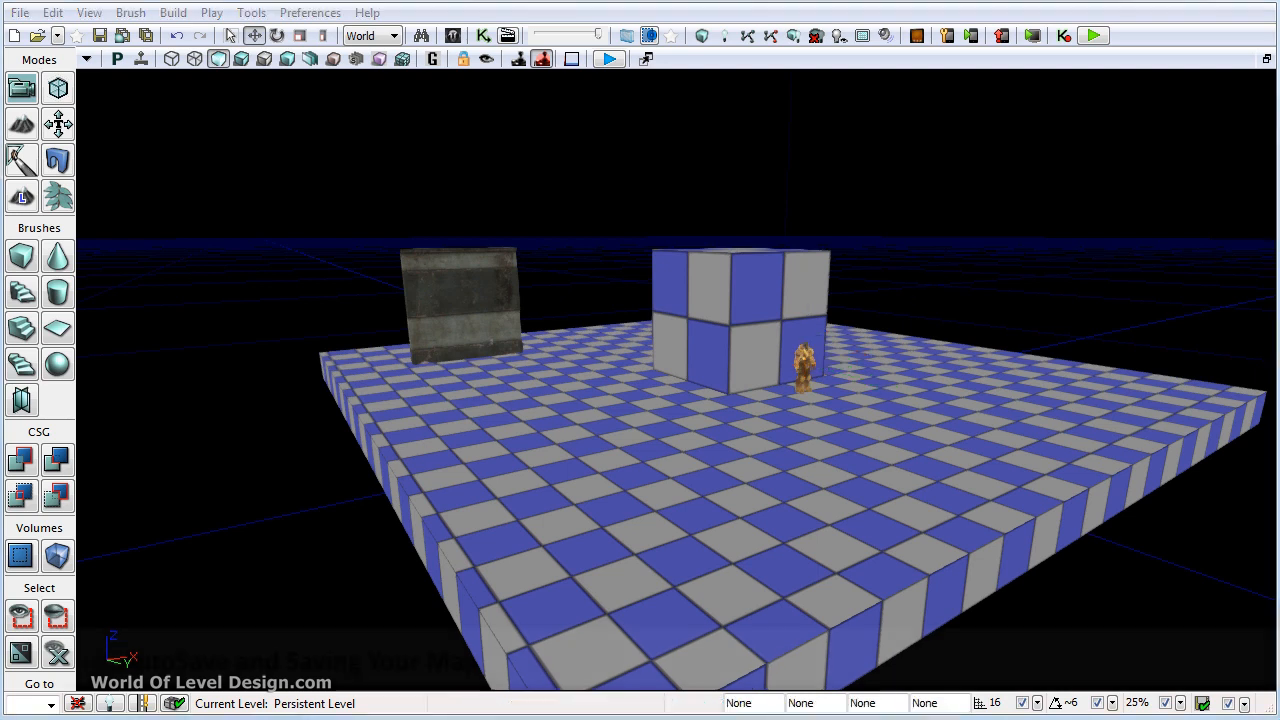
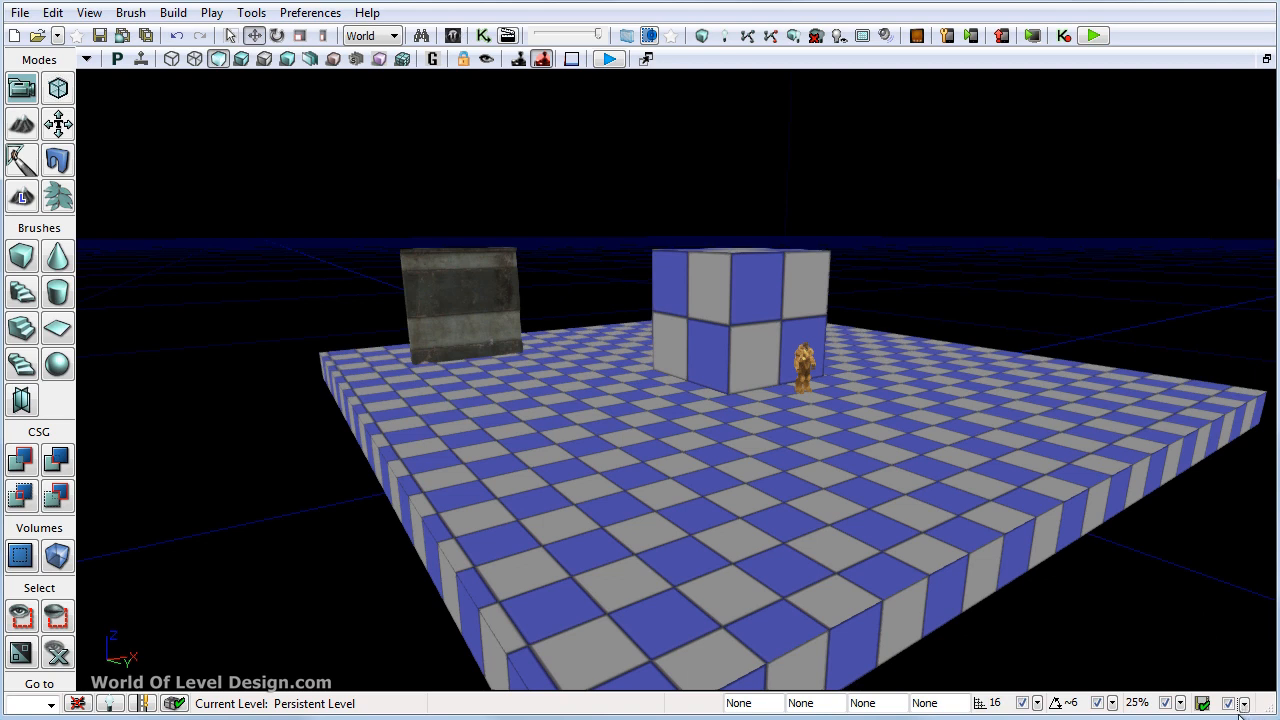
# Step: Review the package types to autosave, set the autosave interval to 15 minutes and turn autosave off
pyautogui.click(1229, 704)
pyautogui.click(1229, 704)
pyautogui.click(1229, 704)
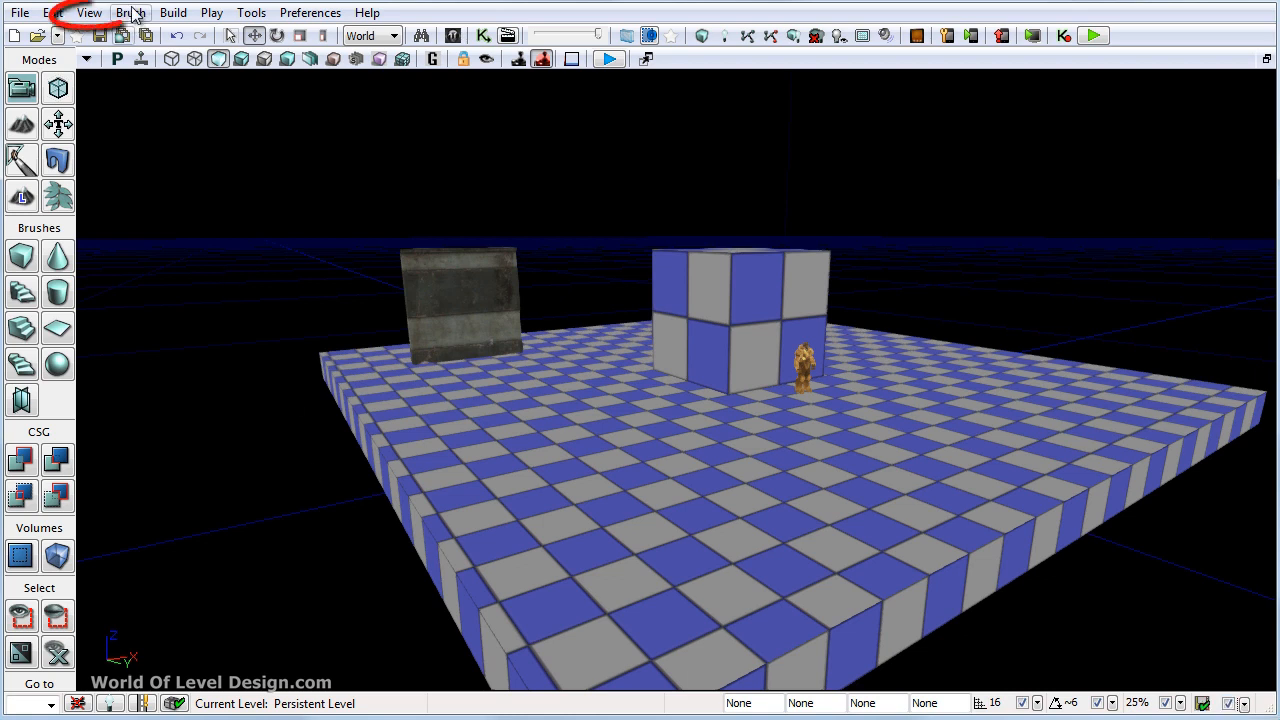
pyautogui.click(89, 12)
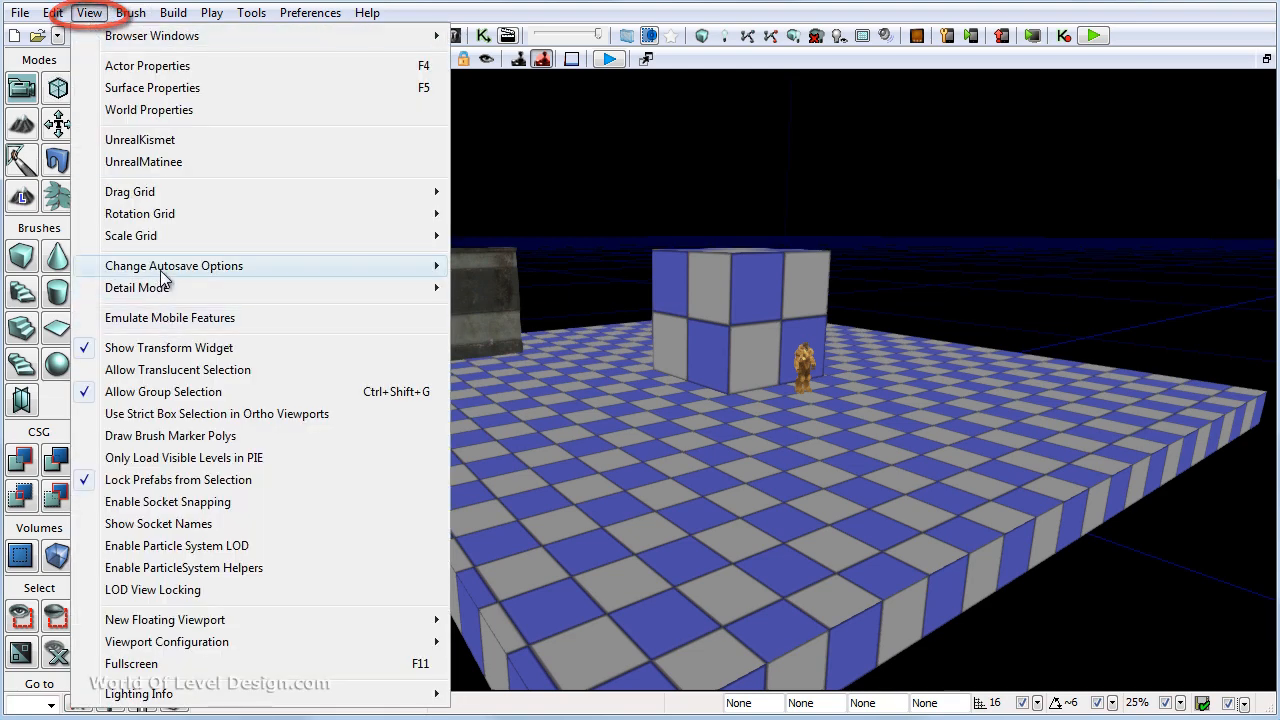
pyautogui.moveTo(162, 266)
pyautogui.moveTo(531, 276)
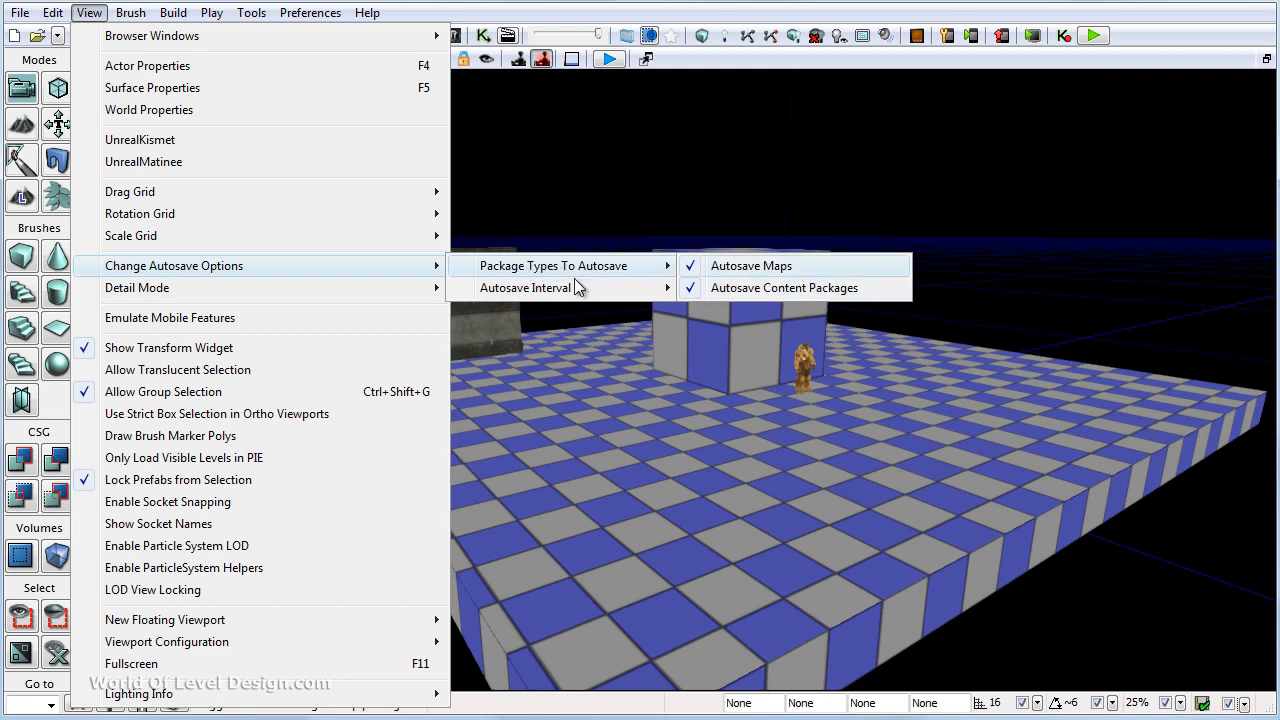
pyautogui.moveTo(562, 292)
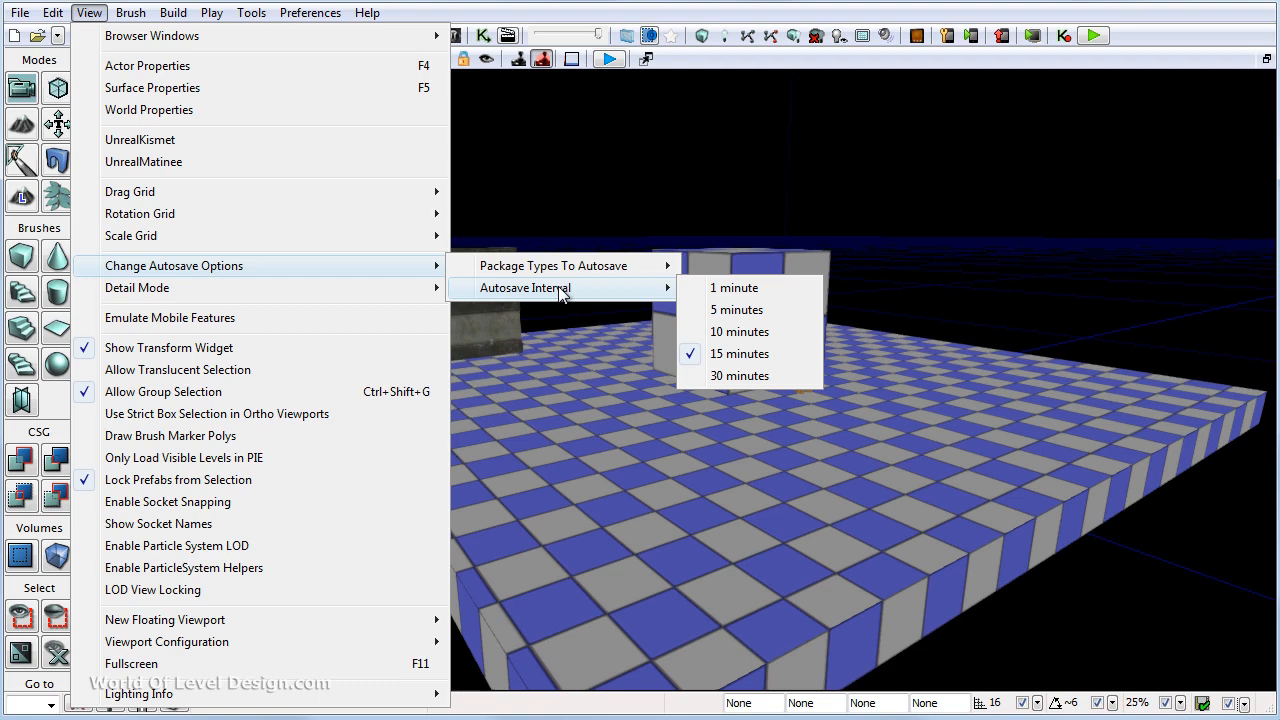
pyautogui.click(740, 360)
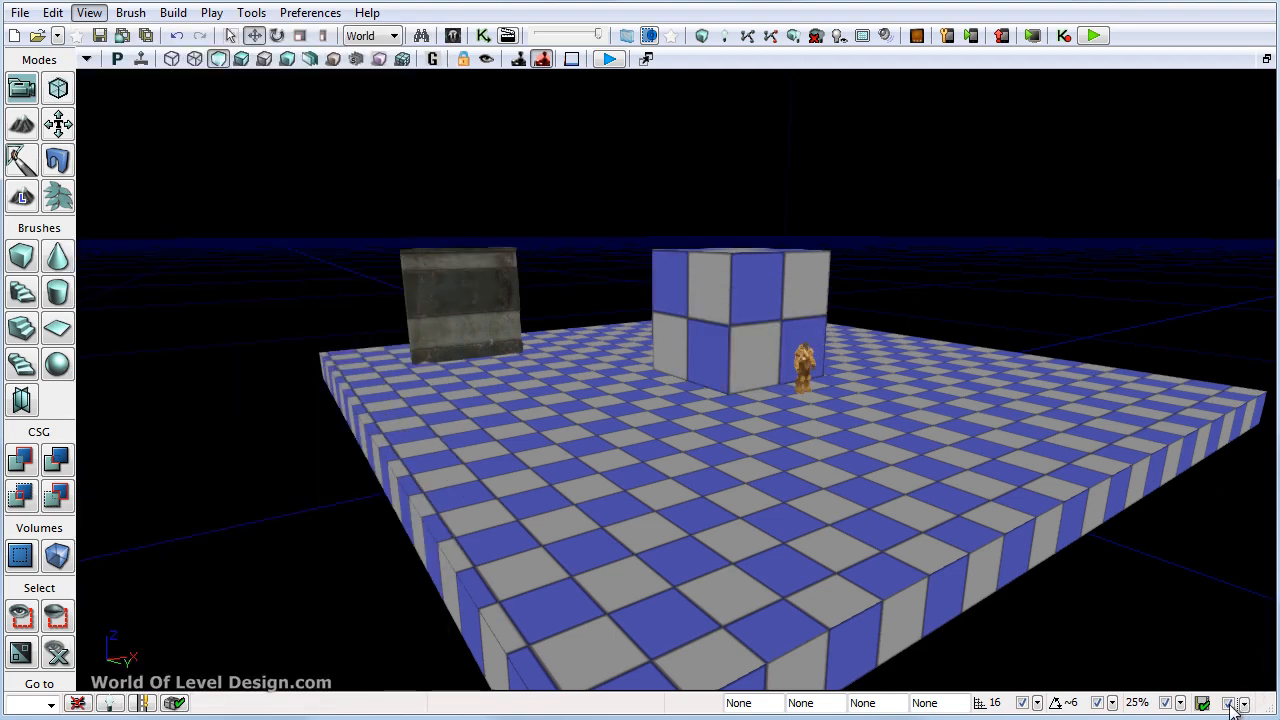
# Step: Save the level as GettingStartedTut in the UDKGame\Content\Maps folder of UDK-2013-07
pyautogui.click(20, 12)
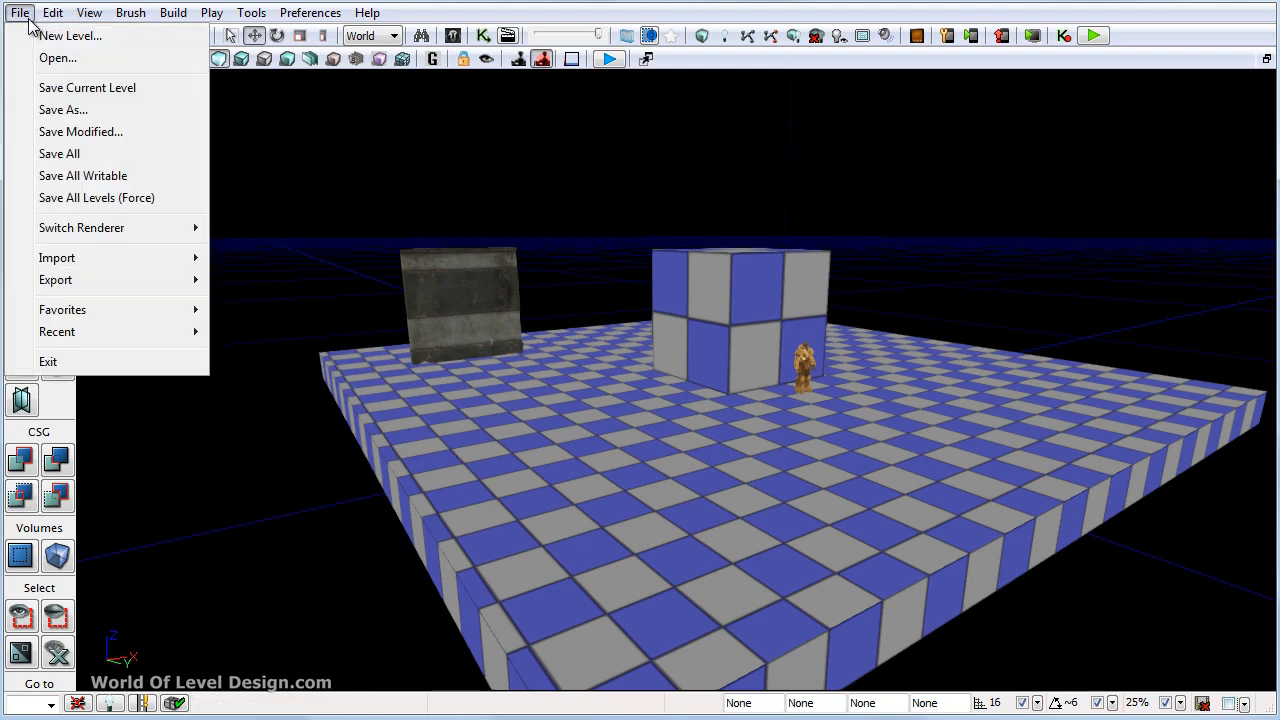
pyautogui.click(93, 115)
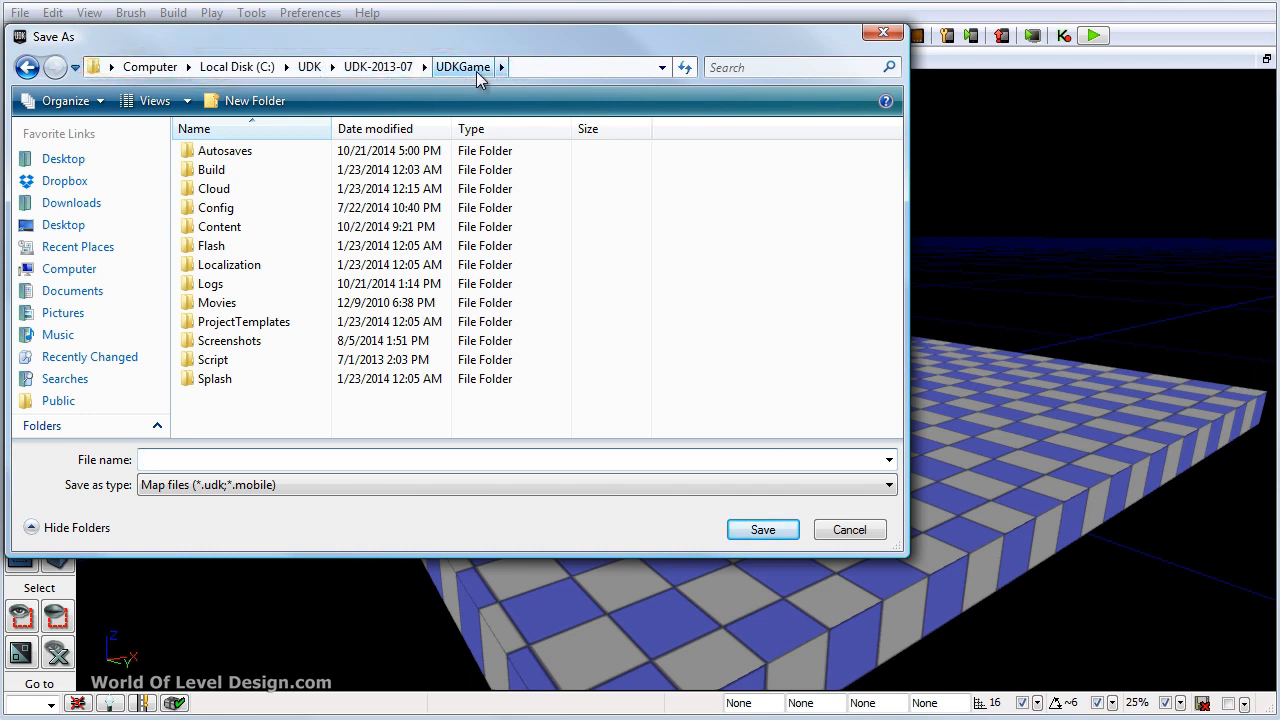
pyautogui.doubleClick(256, 229)
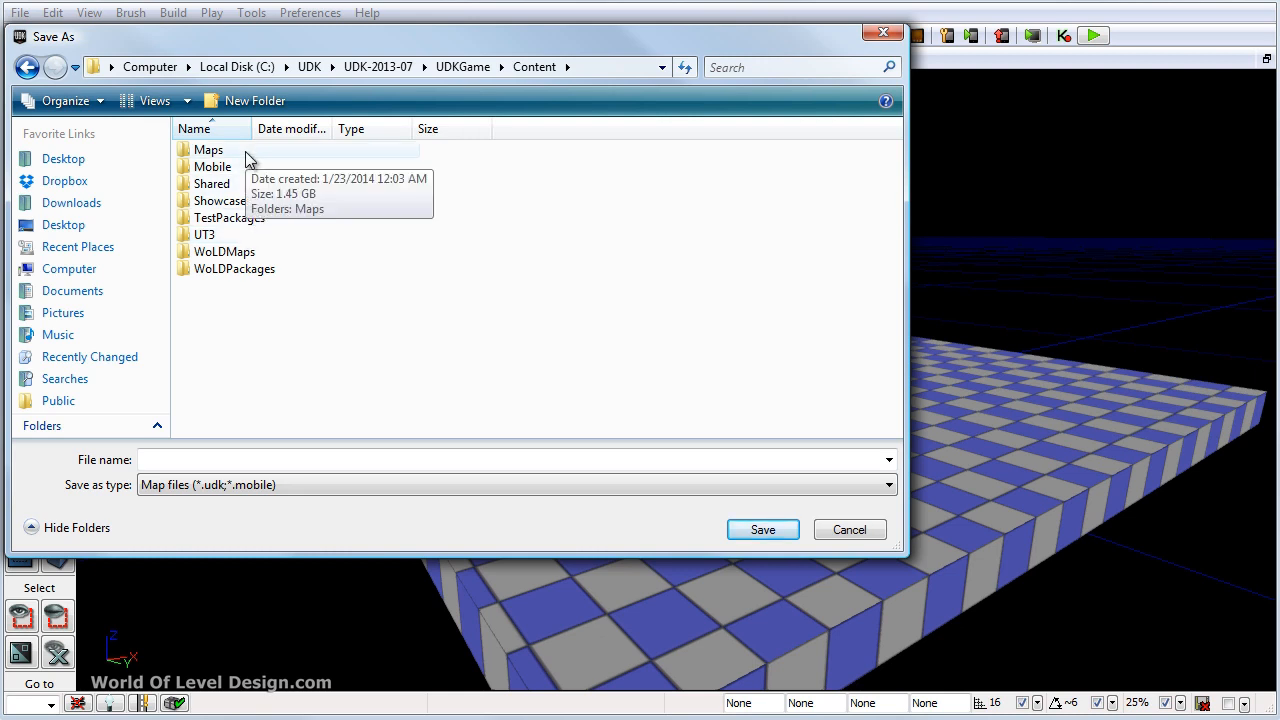
pyautogui.doubleClick(210, 150)
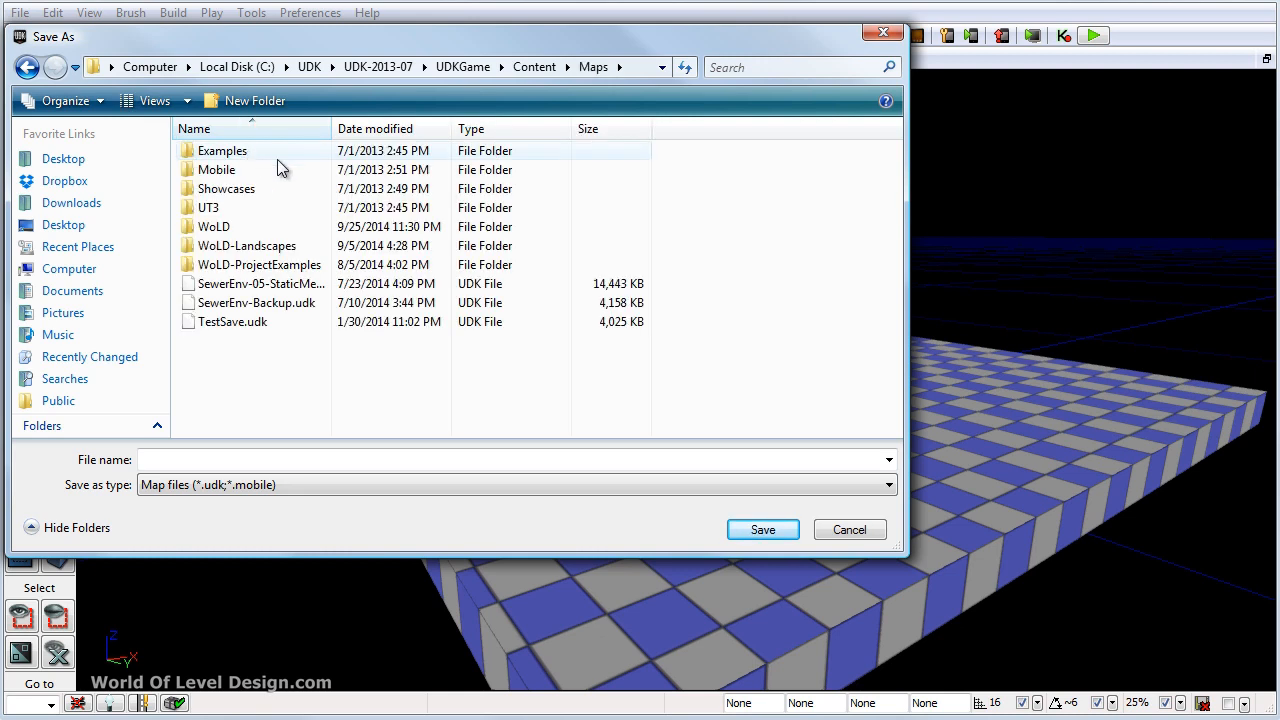
pyautogui.click(294, 460)
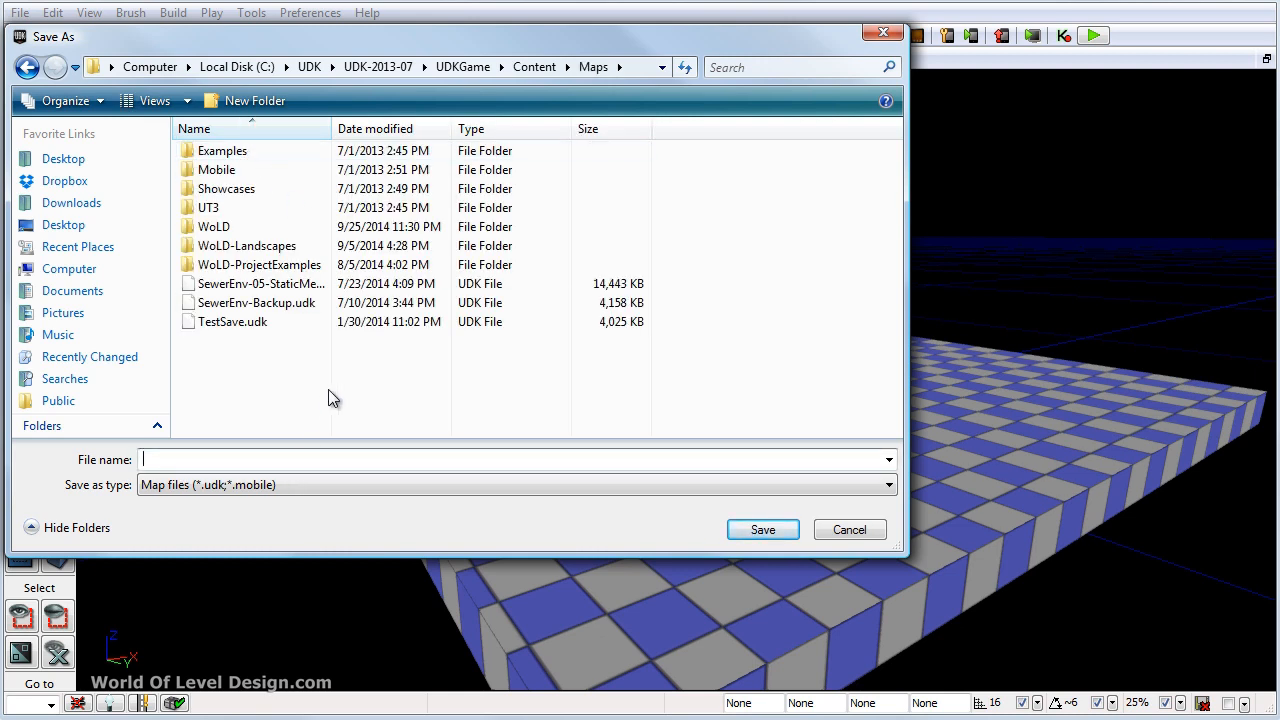
pyautogui.write('GettingStartedTut')
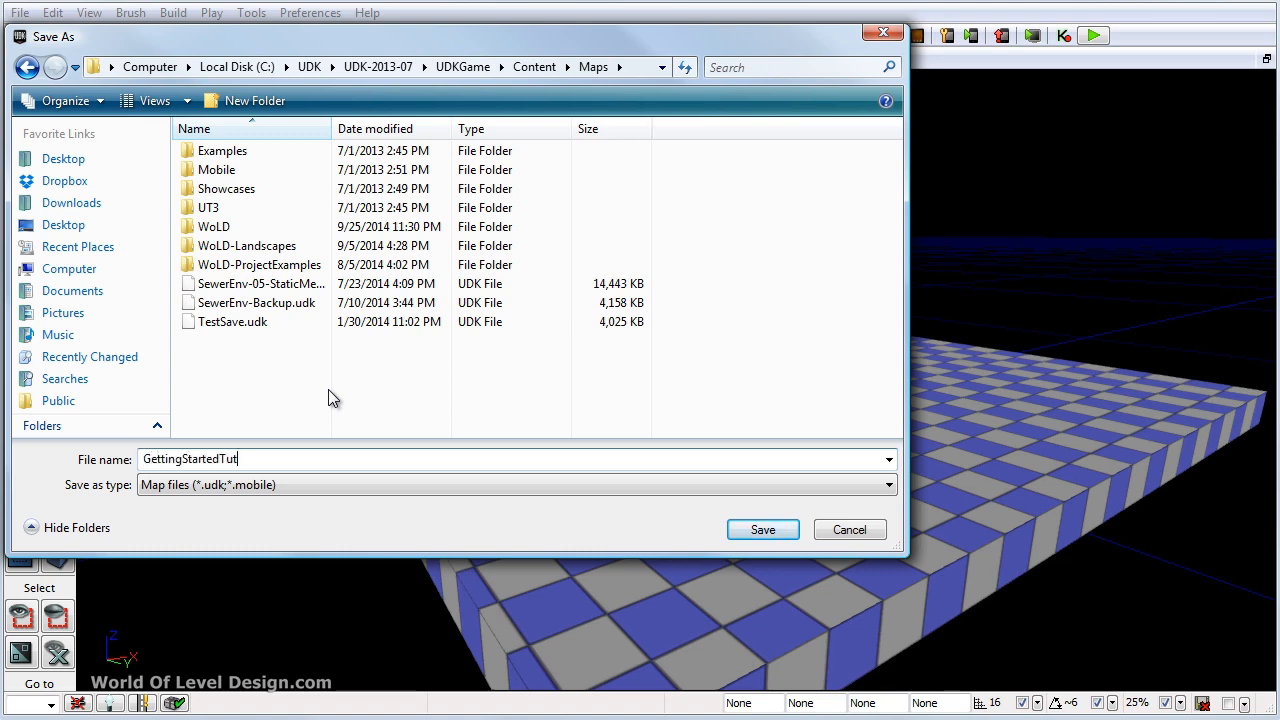
pyautogui.click(768, 529)
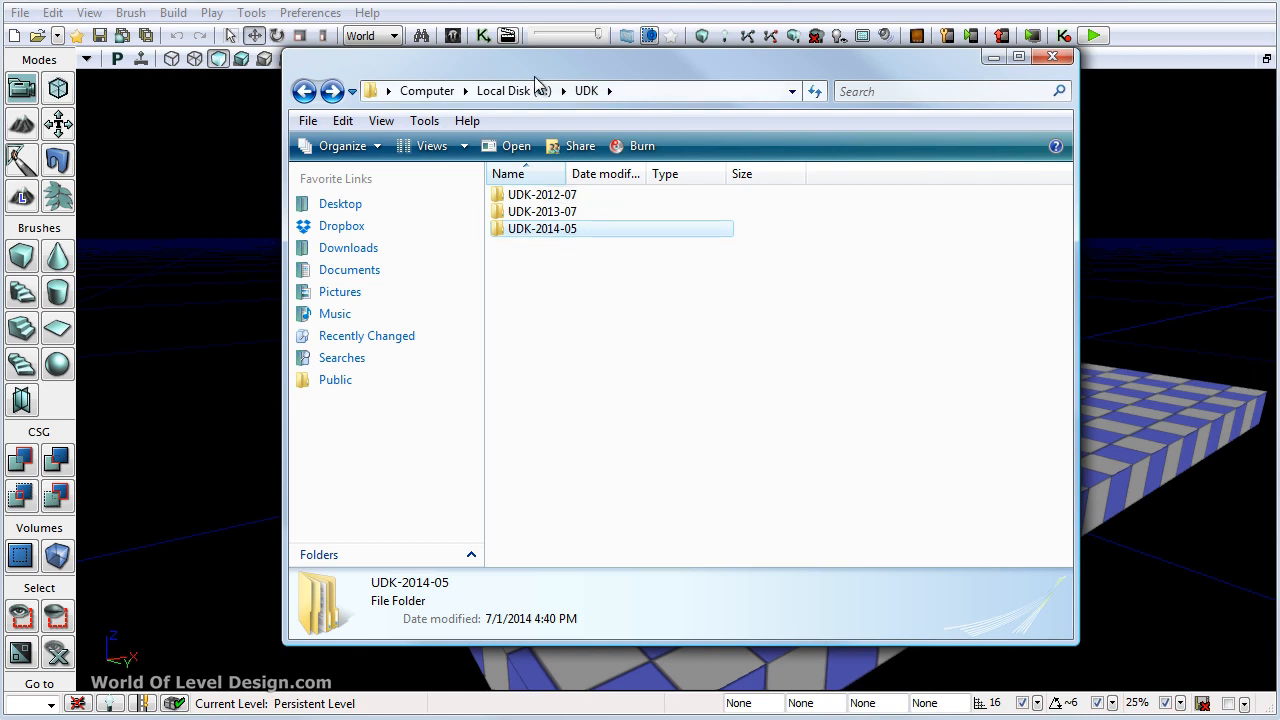
# Step: Switch to Windows Explorer and locate GettingStartedTut.udk in UDK-2013-07\UDKGame\Content\Maps
pyautogui.doubleClick(565, 213)
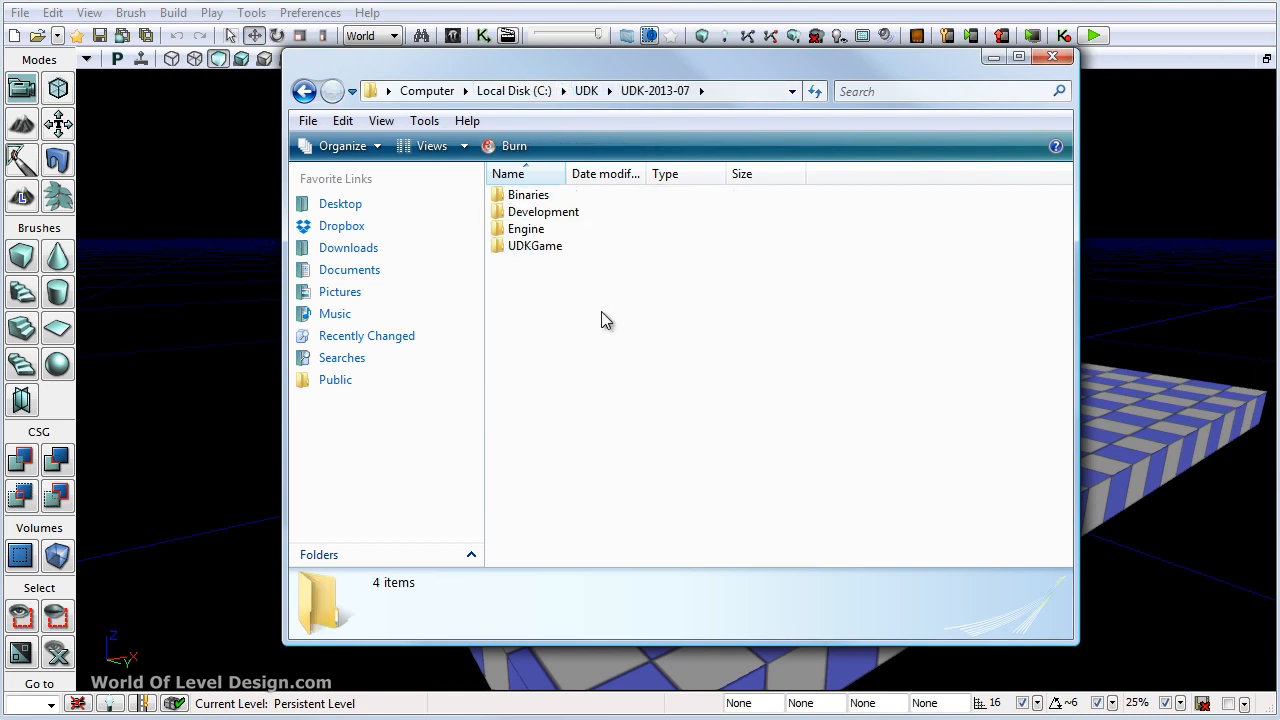
pyautogui.doubleClick(565, 248)
pyautogui.doubleClick(560, 266)
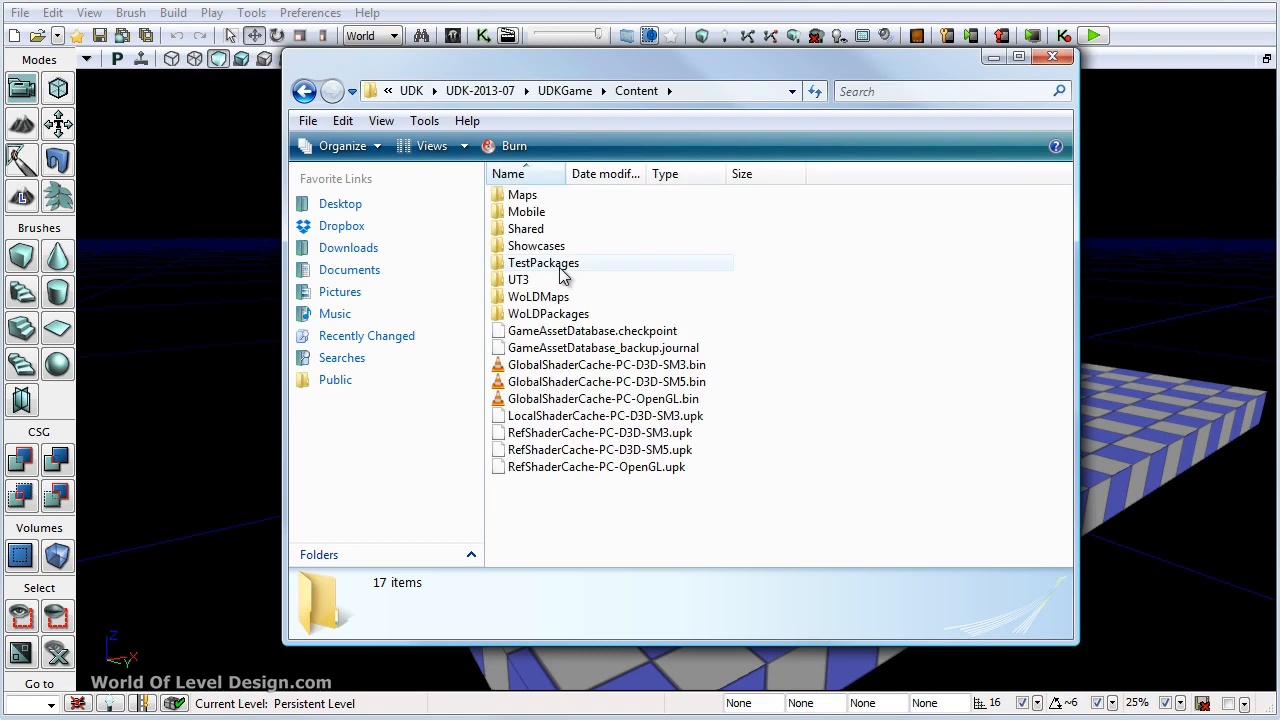
pyautogui.doubleClick(563, 194)
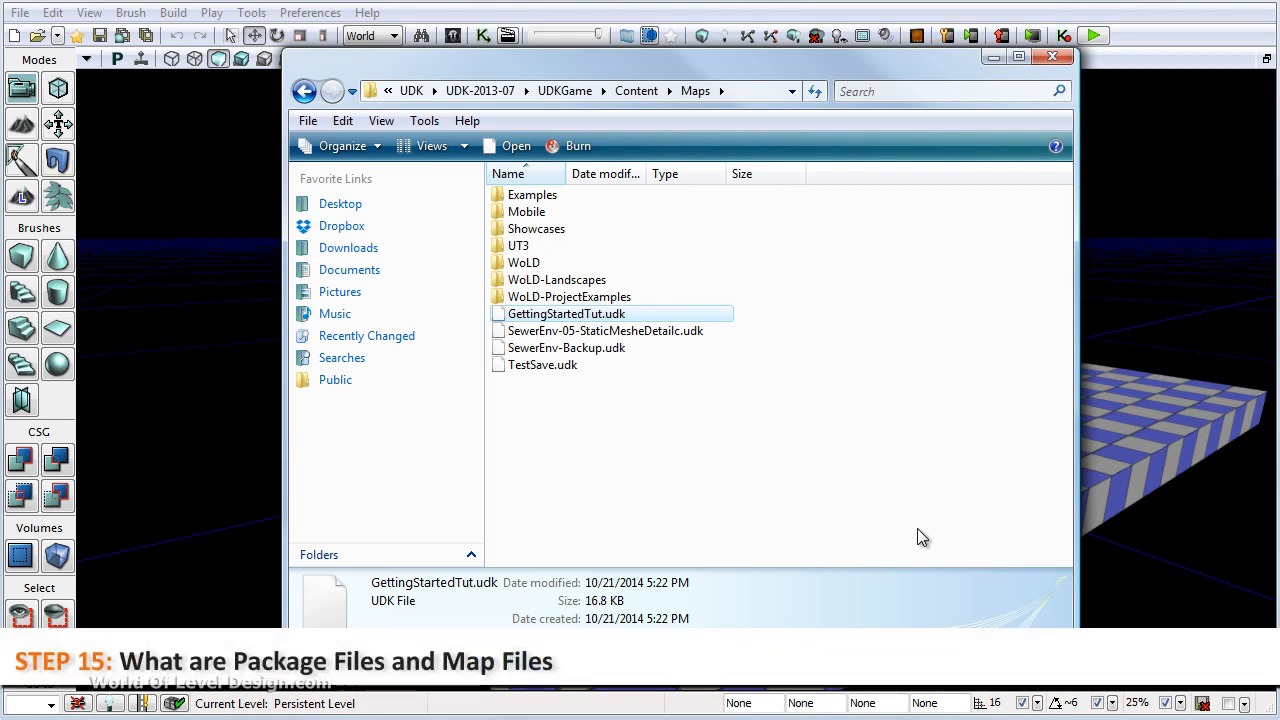
# Step: Go back to the Content folder, browse the package files in UT3\Environments and select ASC_Floor.upk
pyautogui.press('BackSpace')
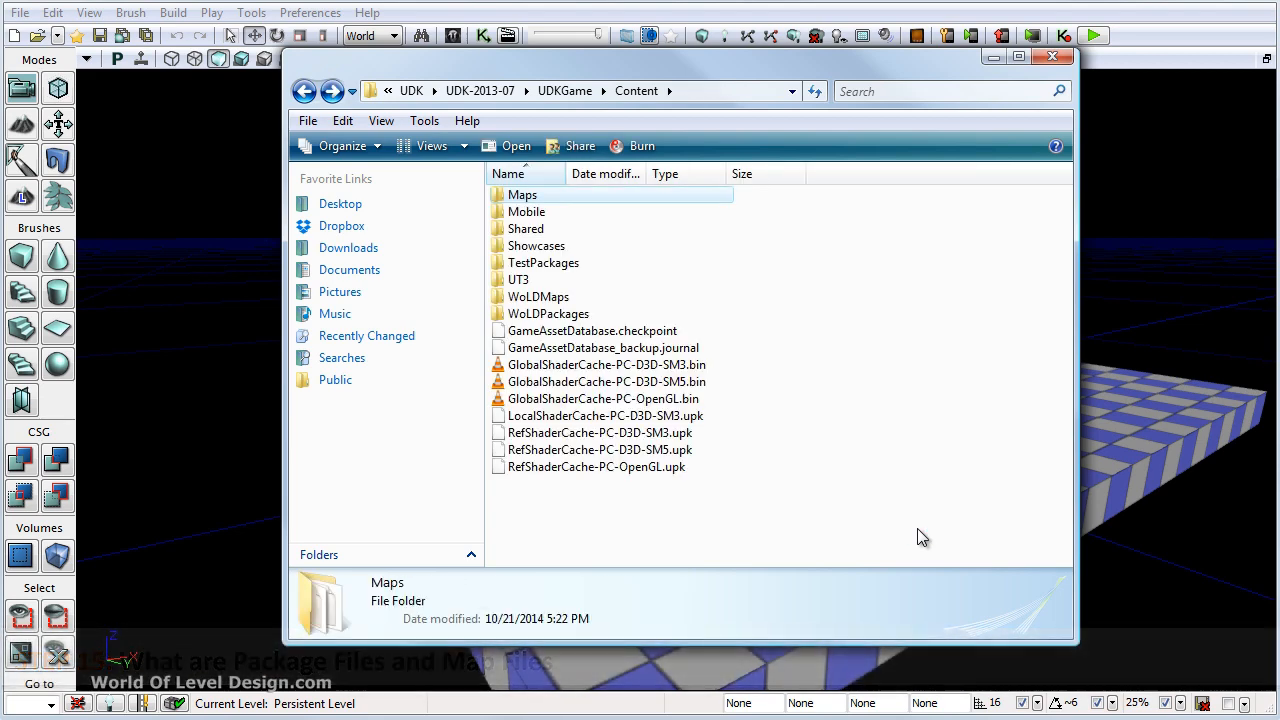
pyautogui.press('BackSpace')
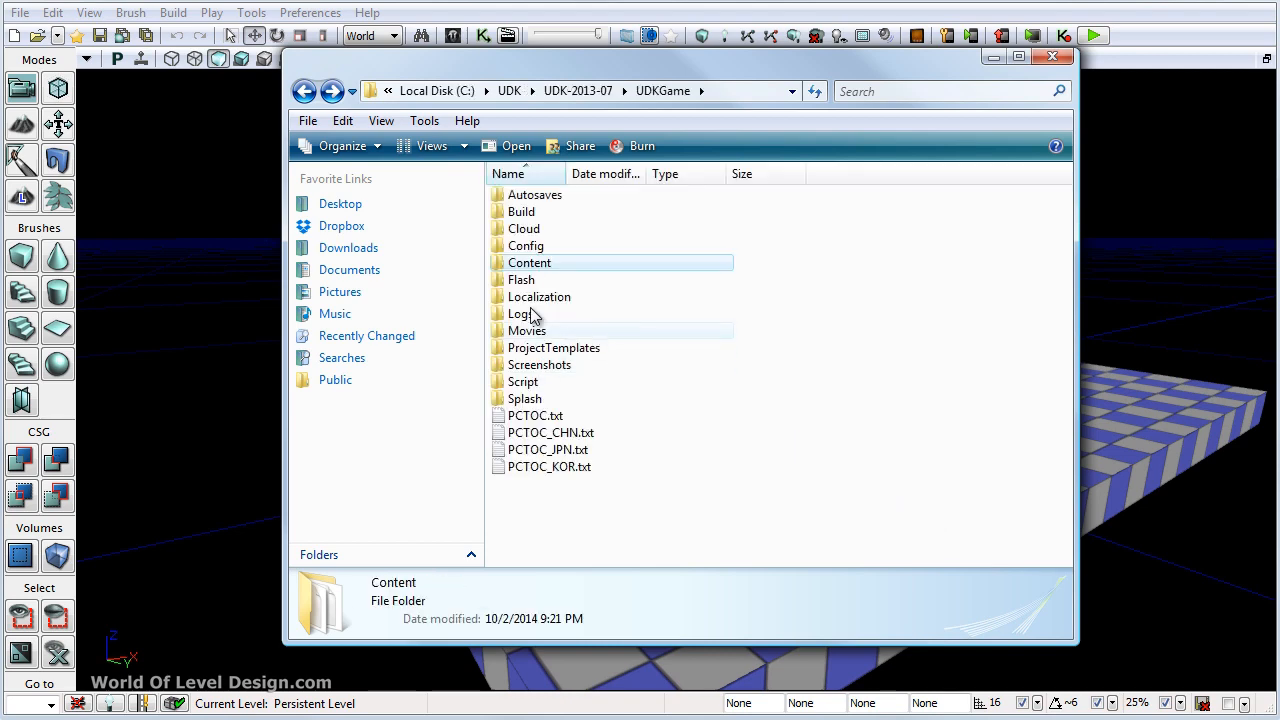
pyautogui.doubleClick(530, 262)
pyautogui.click(528, 280)
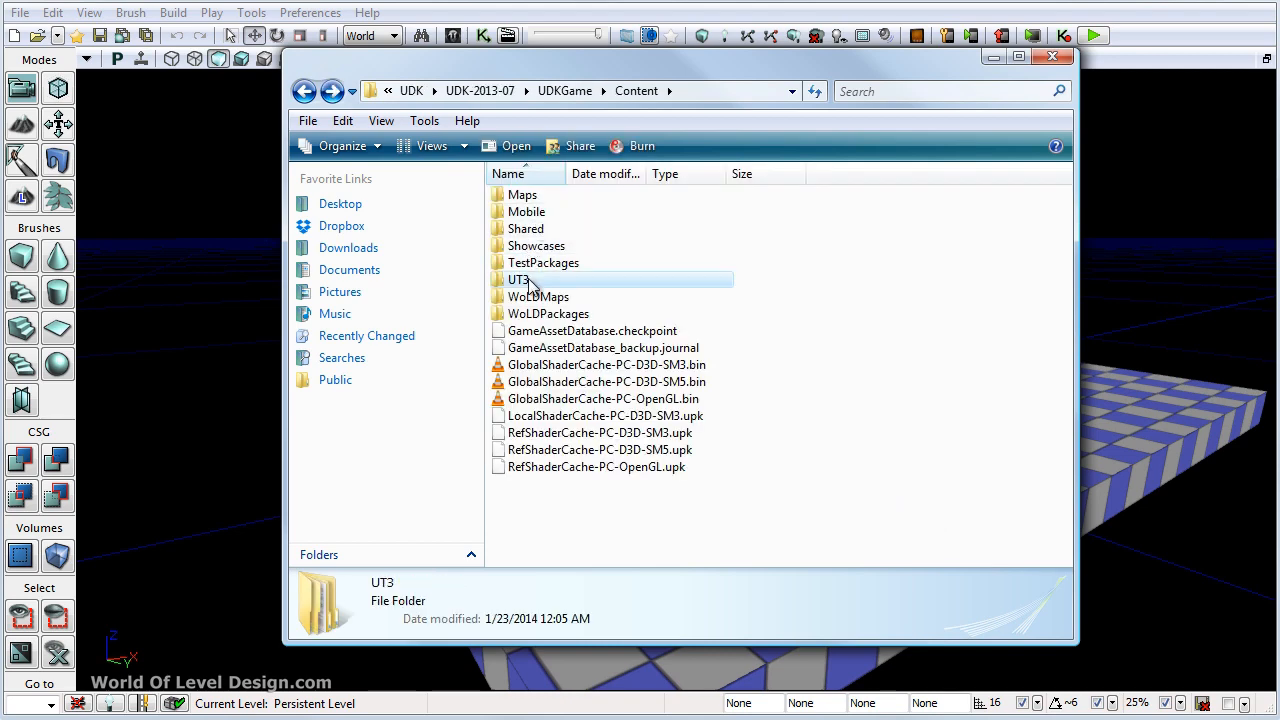
pyautogui.doubleClick(560, 246)
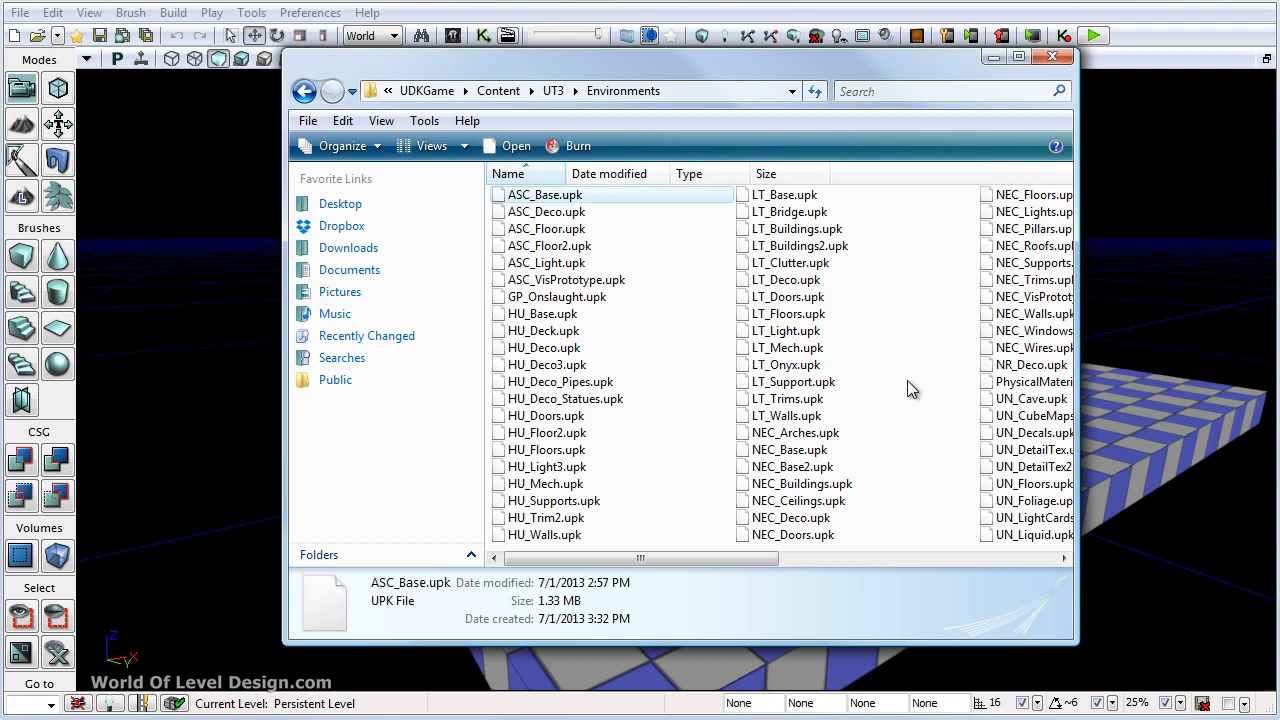
pyautogui.click(560, 229)
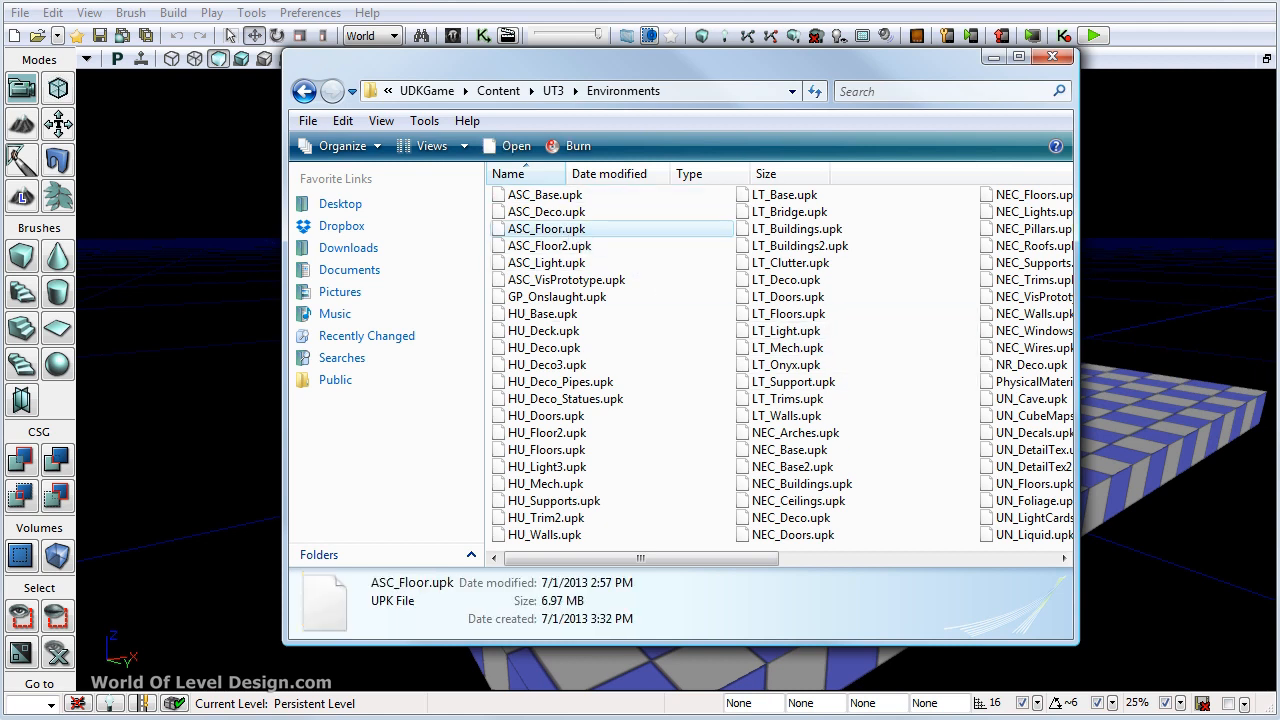
# Step: Switch back to the UDK editor, filter the Content Browser's packages by "floor" and select the ASC_Floor package
pyautogui.click(478, 36)
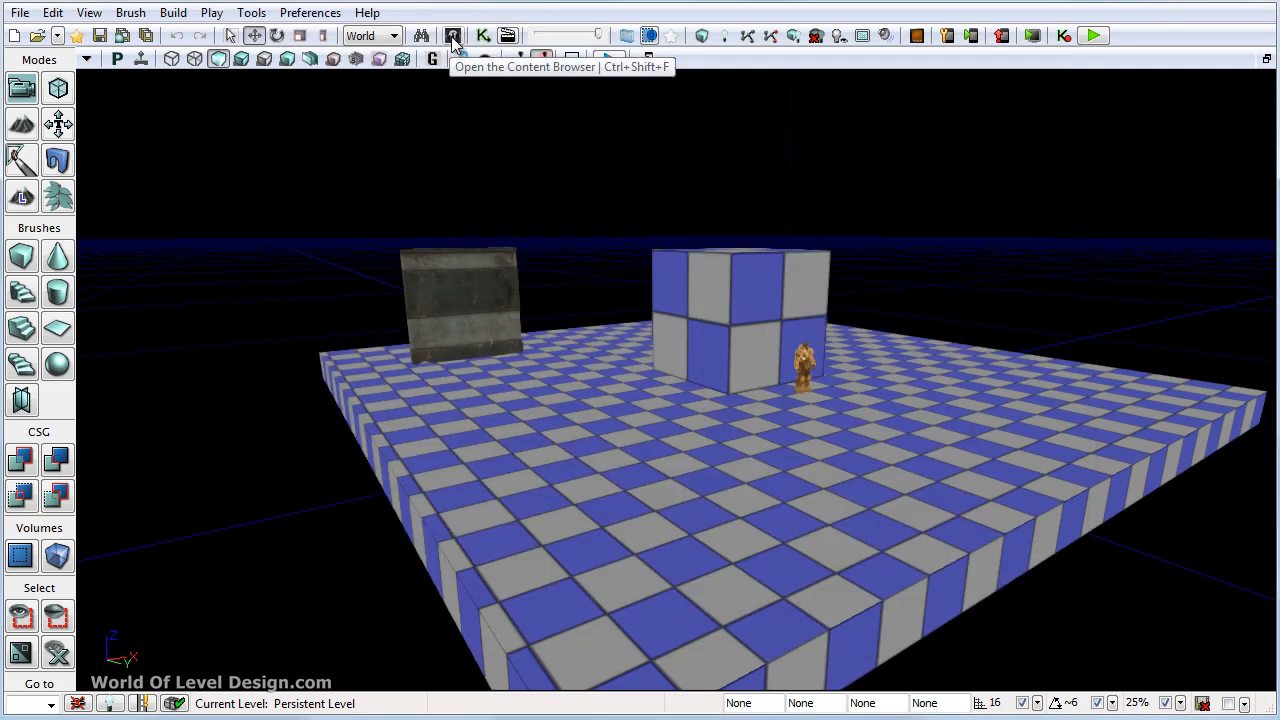
pyautogui.click(451, 36)
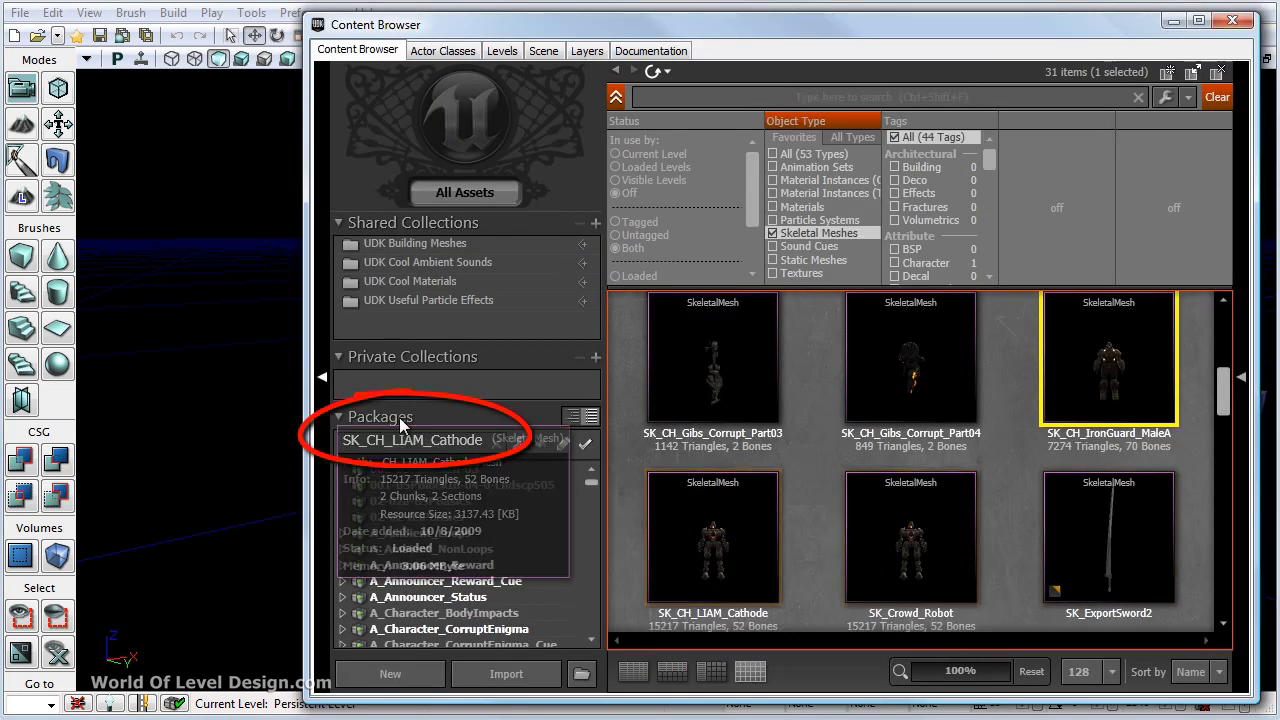
pyautogui.click(425, 444)
pyautogui.write('floor')
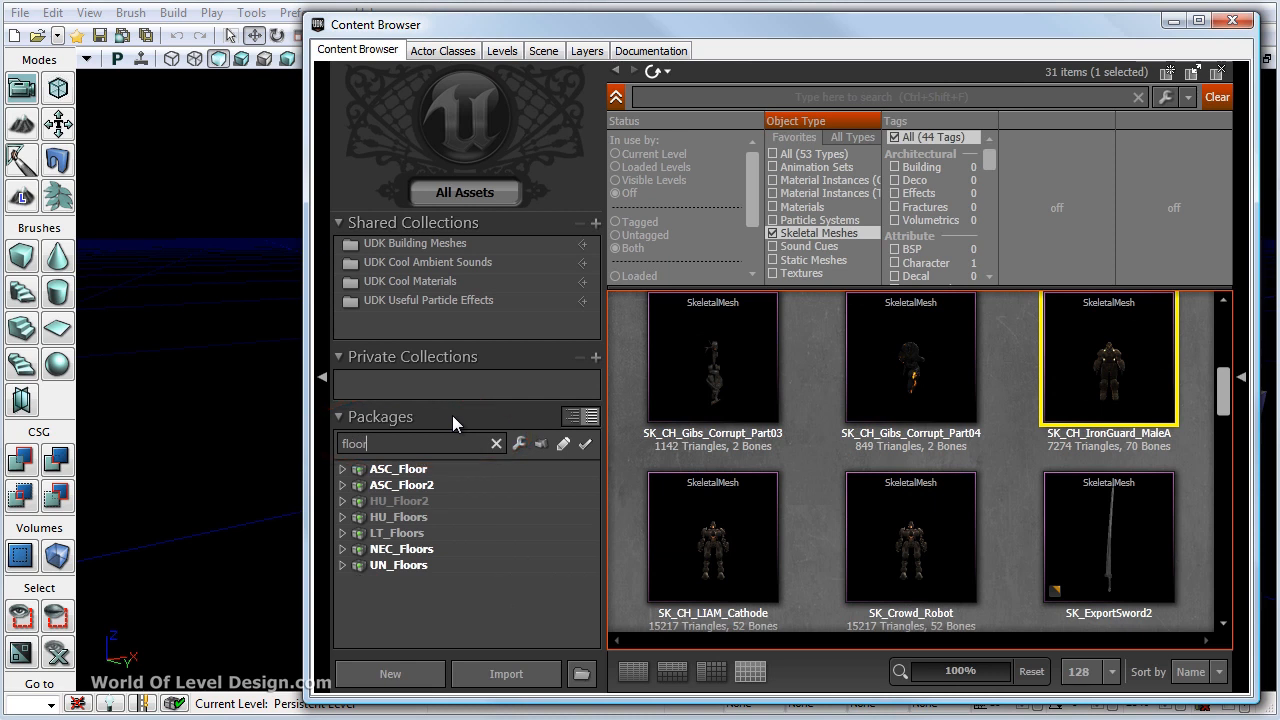
pyautogui.click(419, 473)
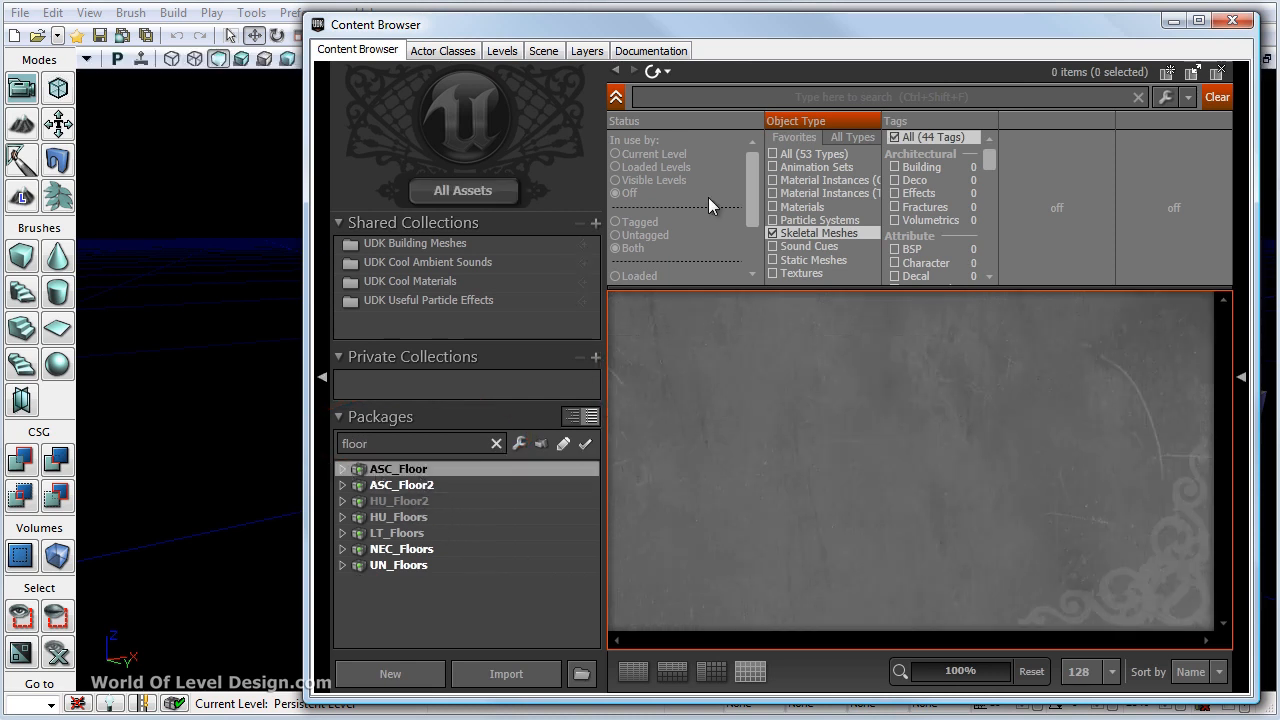
# Step: Show all object types in the ASC_Floor package, look through its assets and close the Content Browser
pyautogui.click(806, 155)
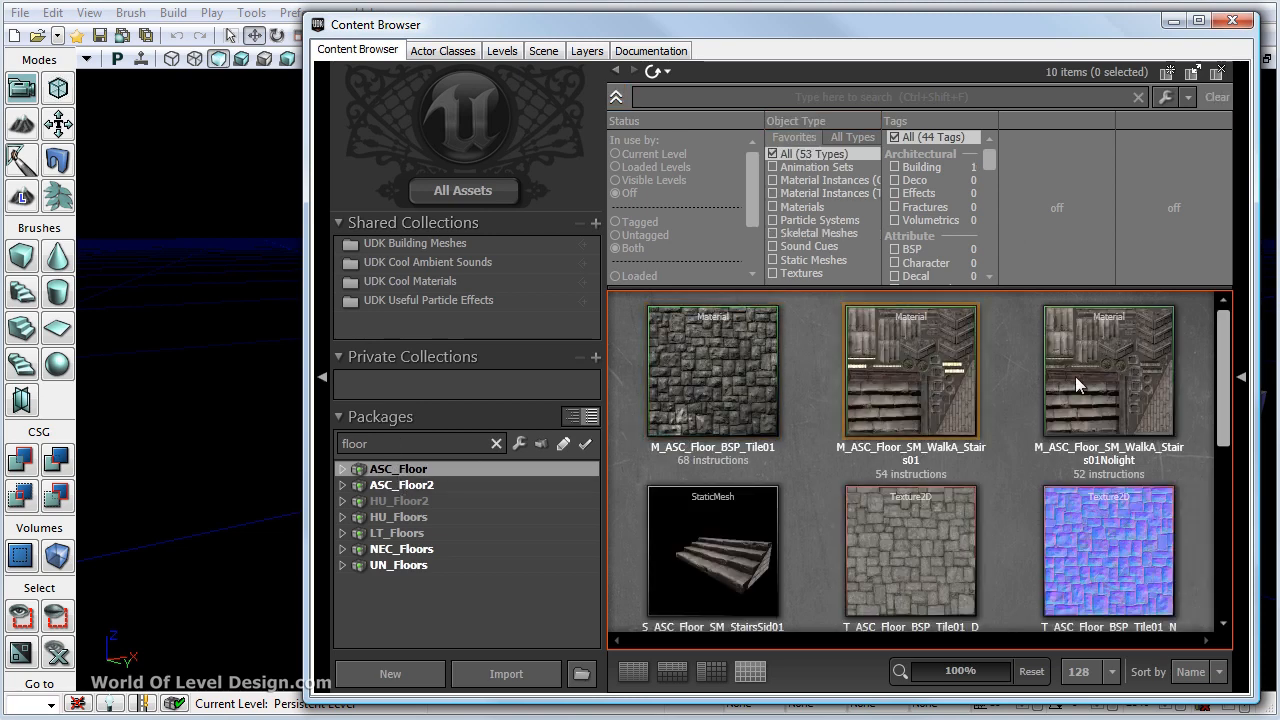
pyautogui.moveTo(1223, 370); pyautogui.dragTo(1233, 532)
pyautogui.scroll(5, 1233, 532)
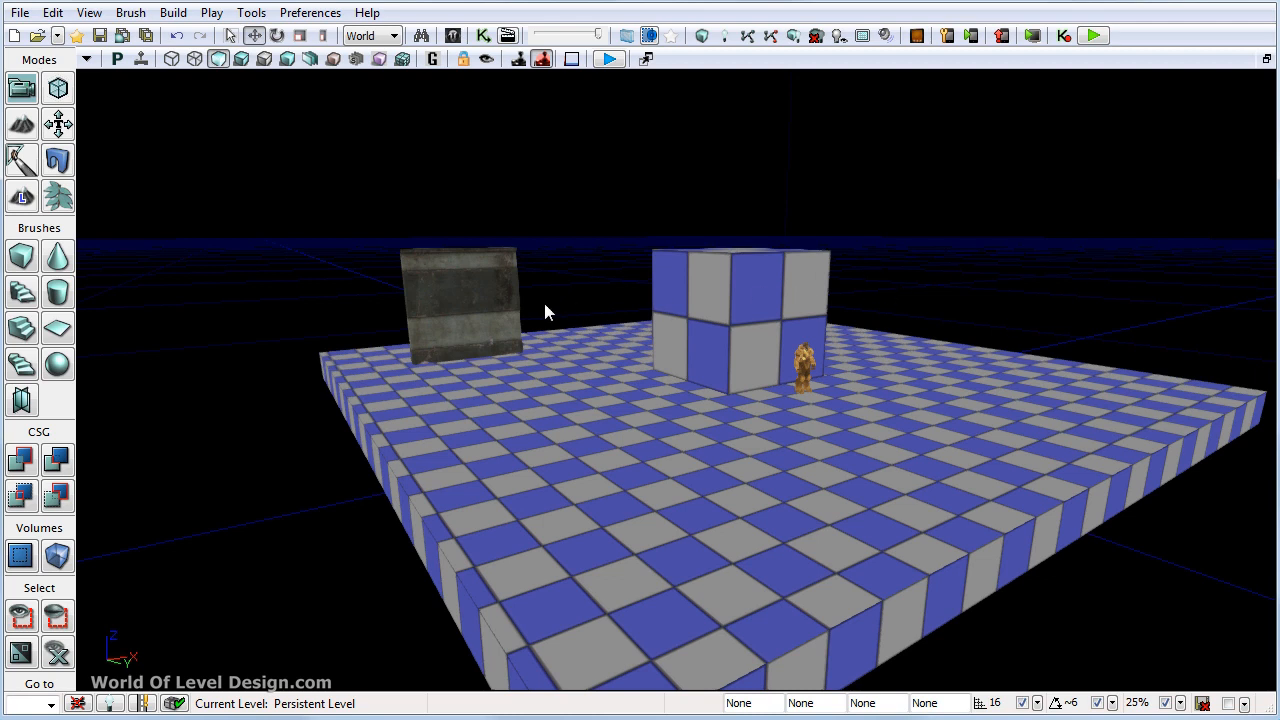
# Step: Select the wall static mesh and duplicate it along X in the side view, with the copy flush against the original's edge facing the cube
pyautogui.click(491, 302)
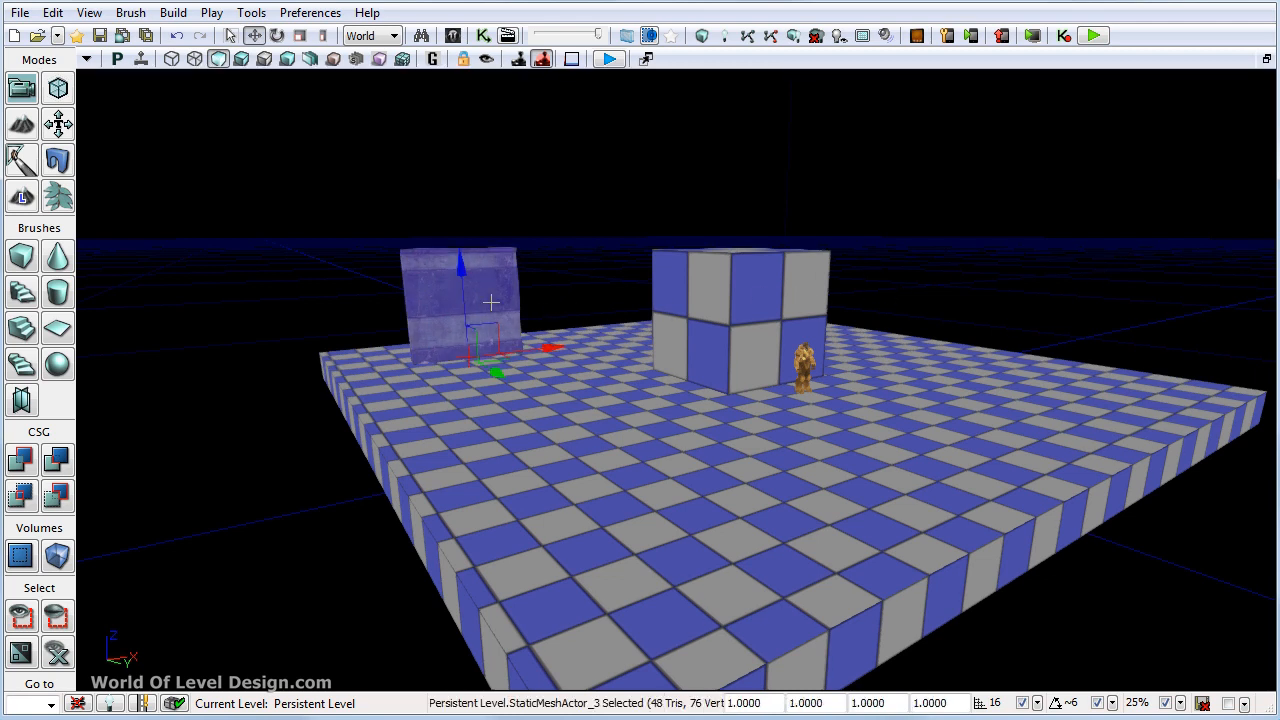
pyautogui.moveTo(537, 347)
pyautogui.mouseDown()
pyautogui.moveTo(580, 334)
pyautogui.moveTo(550, 342)
pyautogui.mouseUp()
pyautogui.hotkey('shift', 'x')
pyautogui.moveTo(511, 289); pyautogui.dragTo(500, 238)
pyautogui.hotkey('shift', 'x')
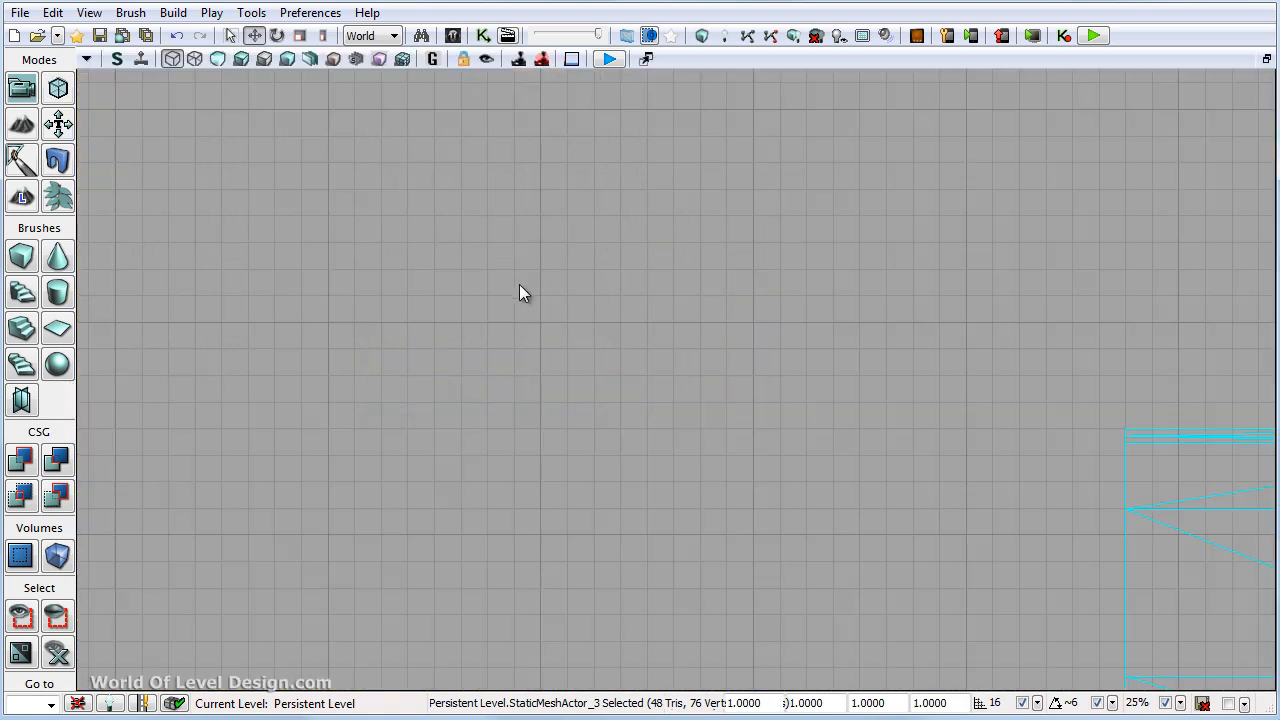
pyautogui.moveTo(519, 284); pyautogui.dragTo(841, 376)
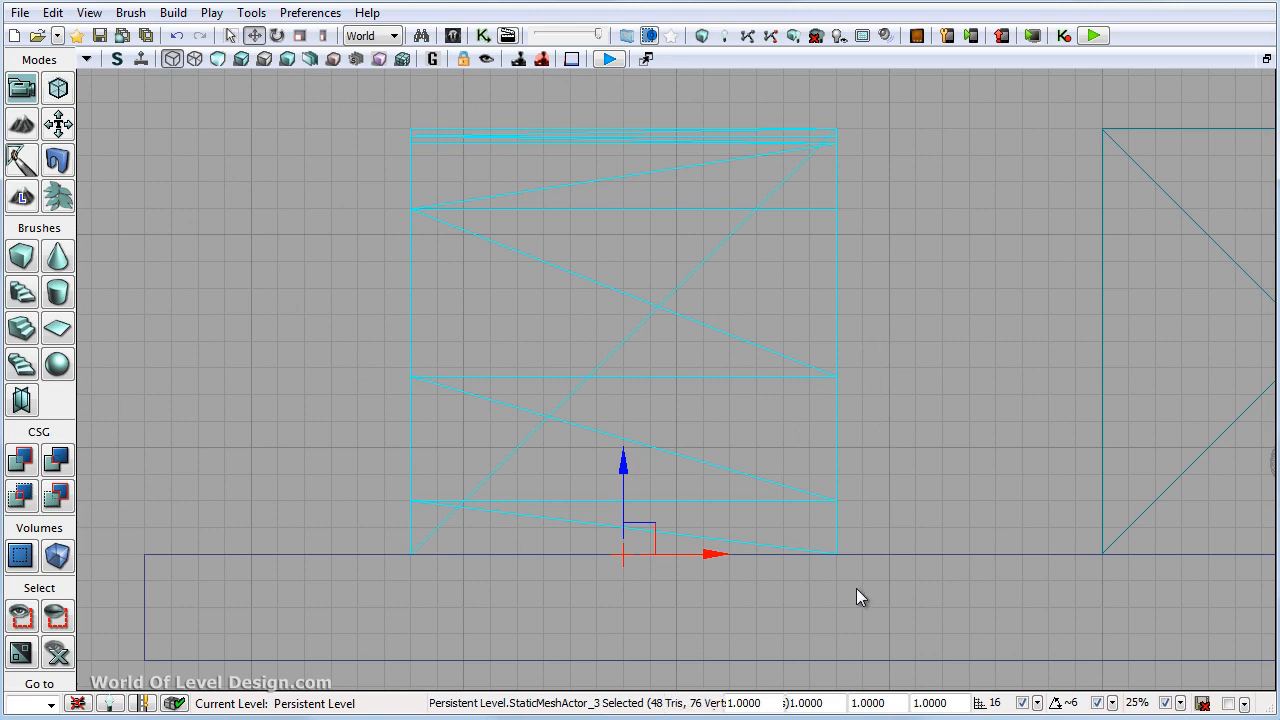
pyautogui.scroll(8, 414, 577)
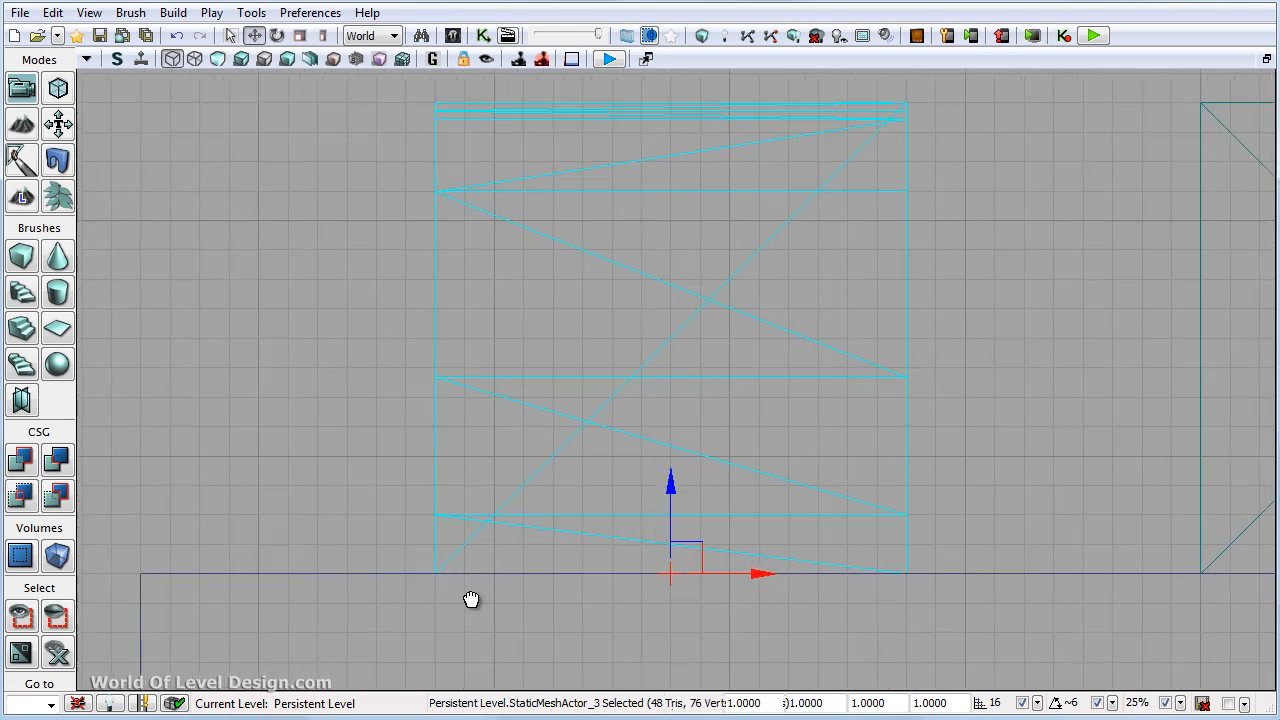
pyautogui.scroll(-8, 655, 394)
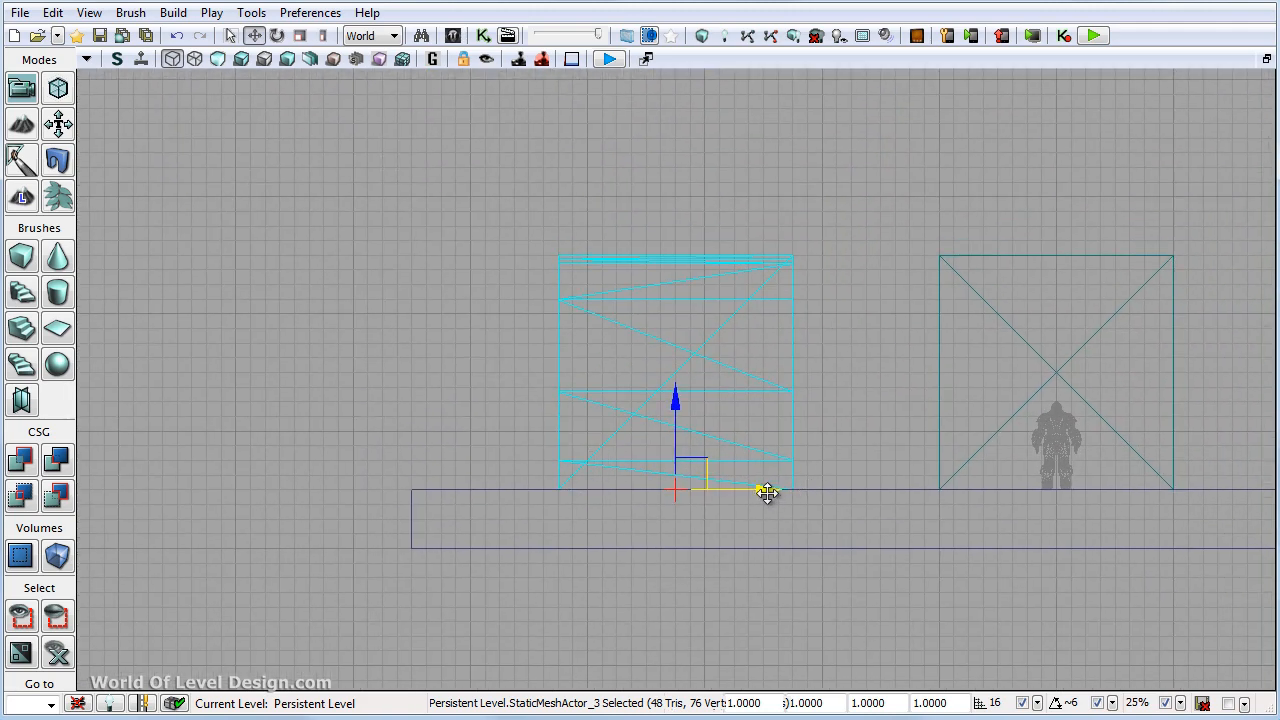
pyautogui.moveTo(780, 491); pyautogui.dragTo(823, 495)
pyautogui.scroll(2, 851, 540)
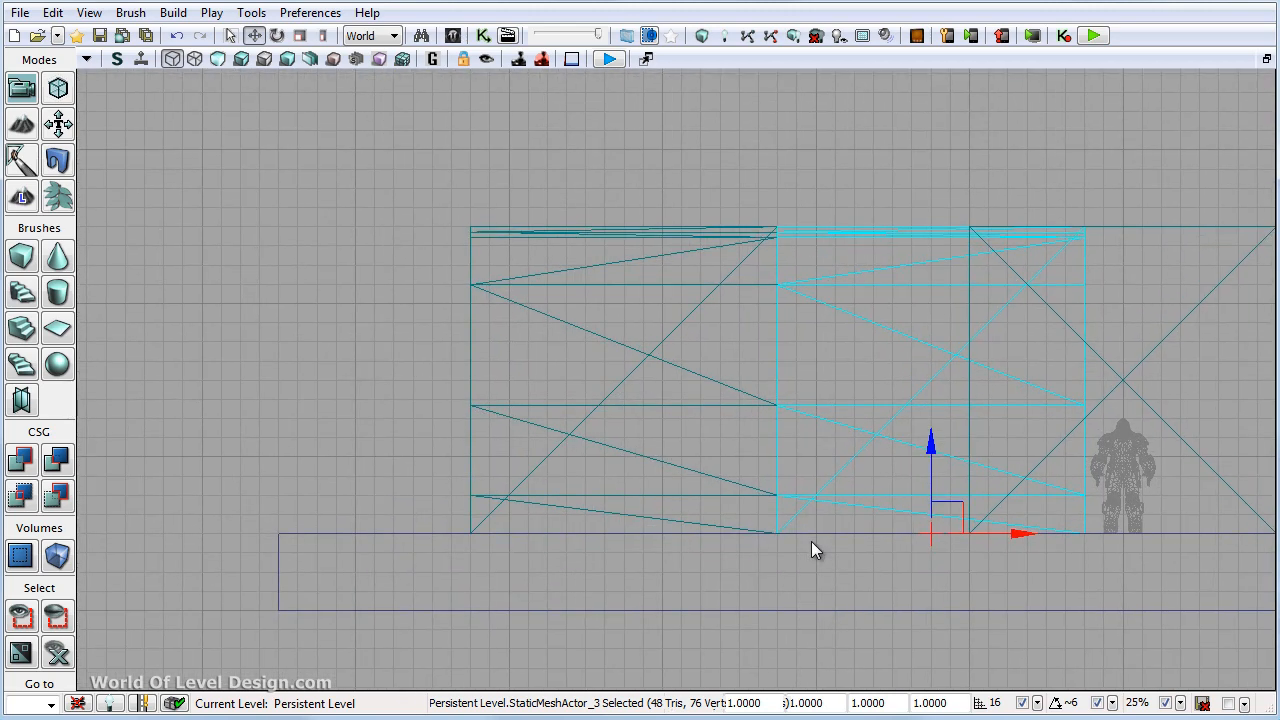
# Step: Delete the duplicated wall mesh and set the drag grid snap size to 4
pyautogui.press('Delete')
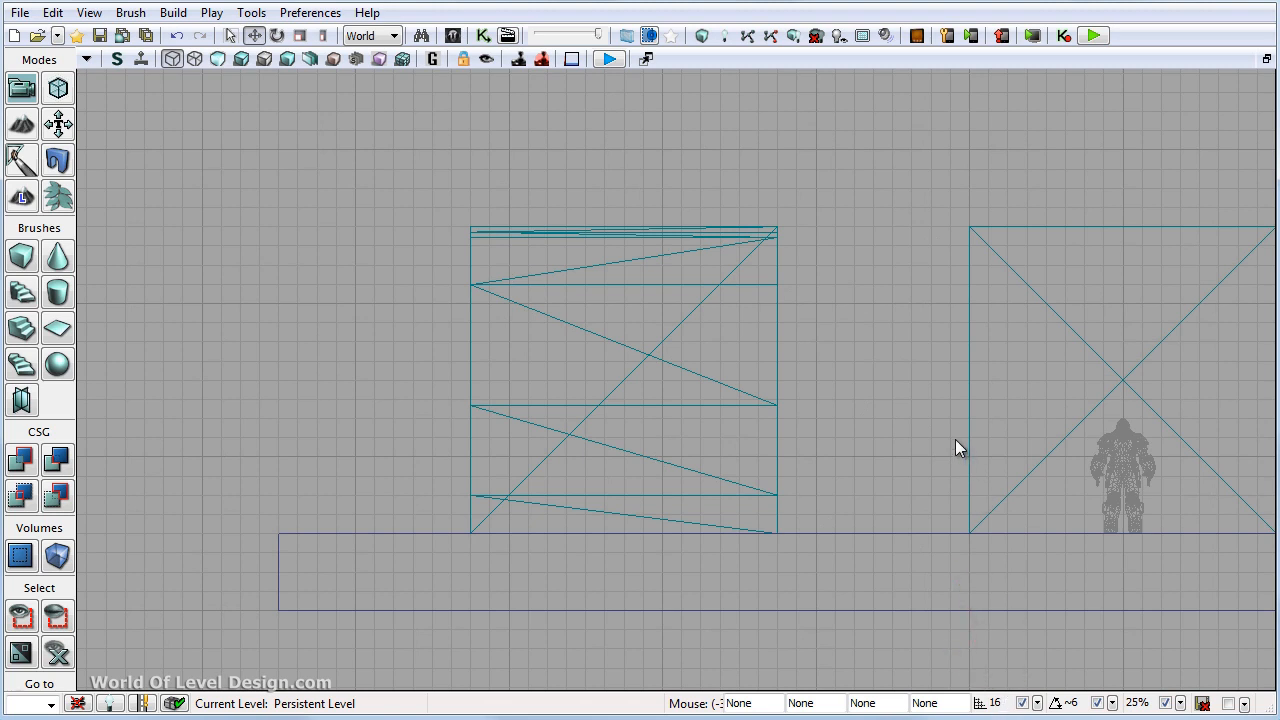
pyautogui.click(1038, 703)
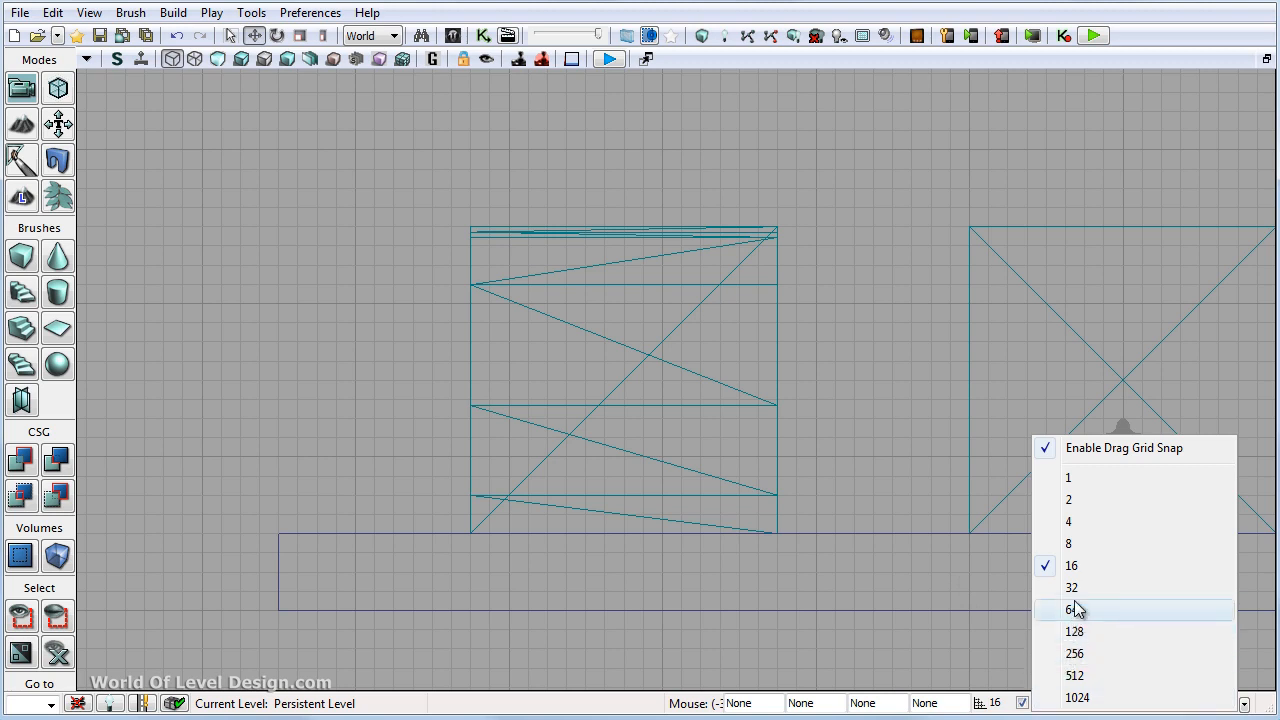
pyautogui.click(1073, 522)
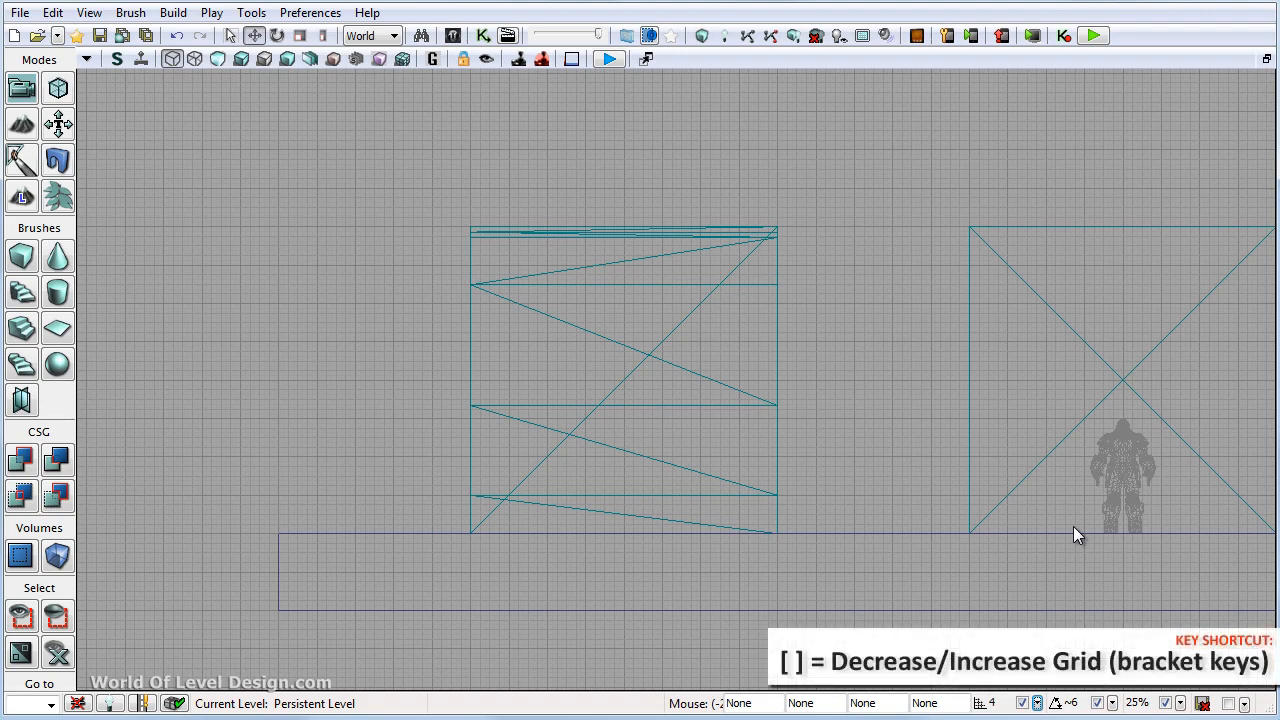
# Step: Step the grid size down to 1, up to 32 and back to 16
pyautogui.press('[')
pyautogui.press('[')
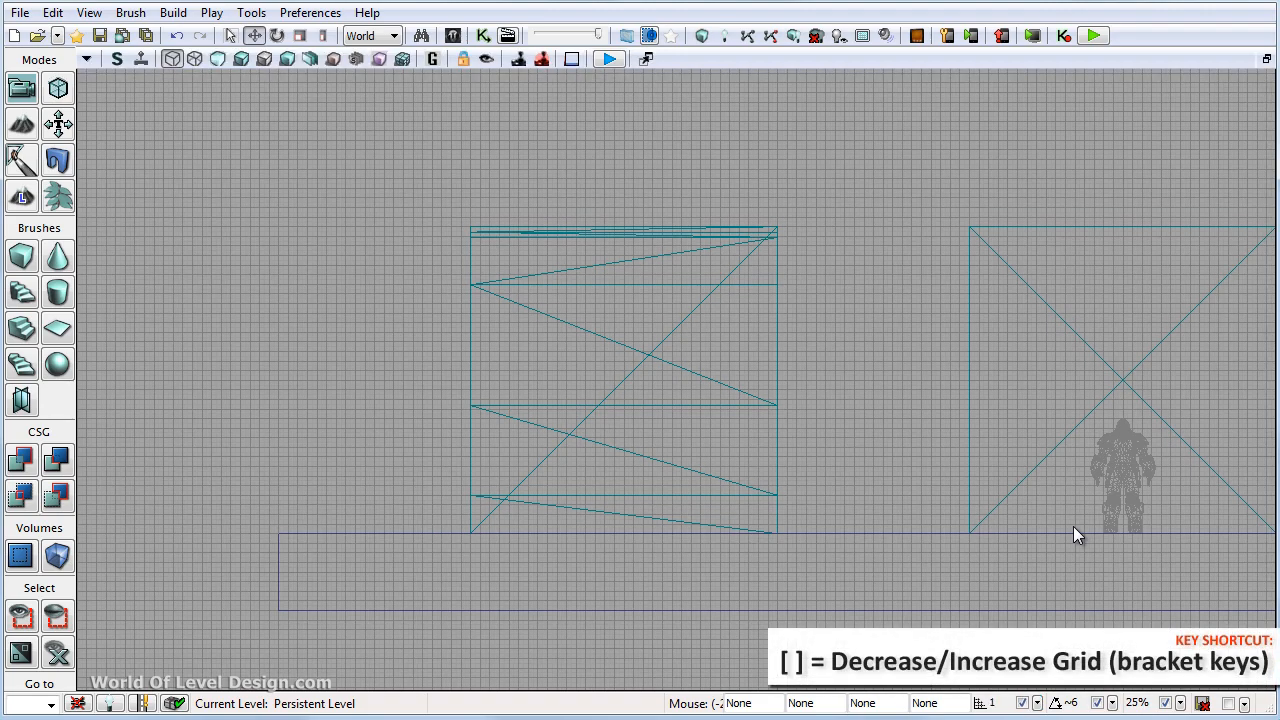
pyautogui.press(']')
pyautogui.press(']')
pyautogui.press(']')
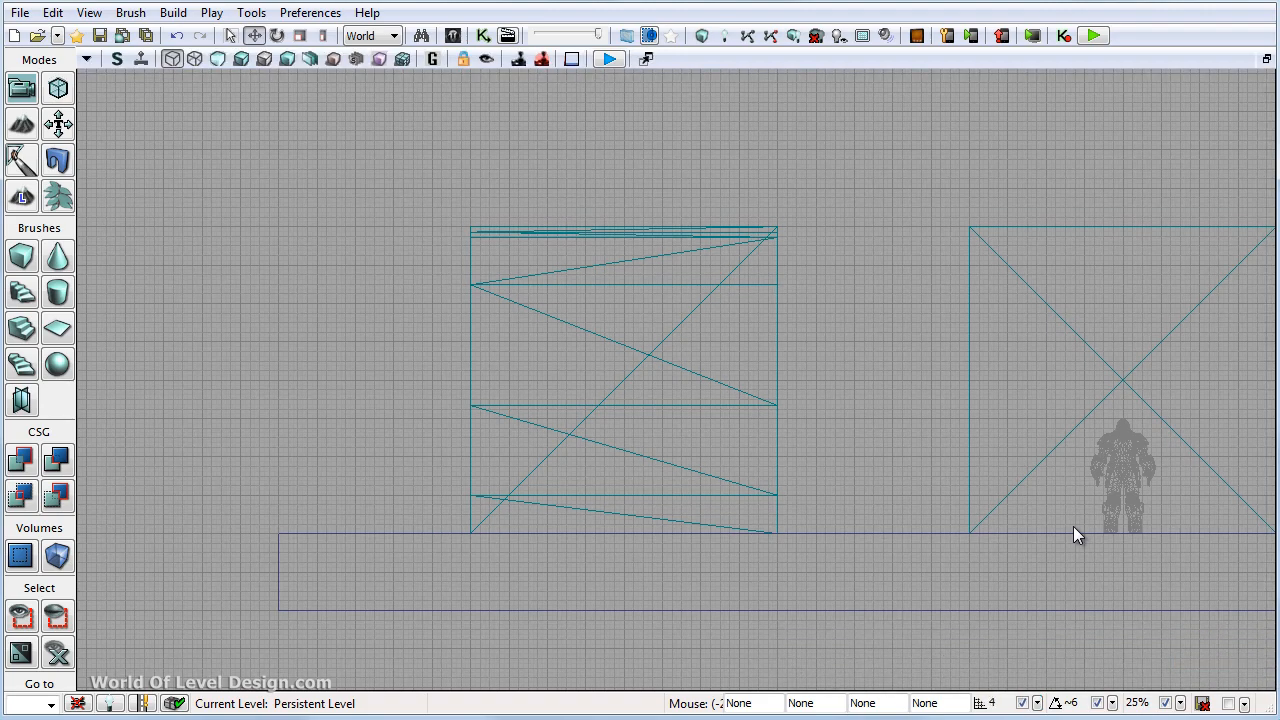
pyautogui.press(']')
pyautogui.press(']')
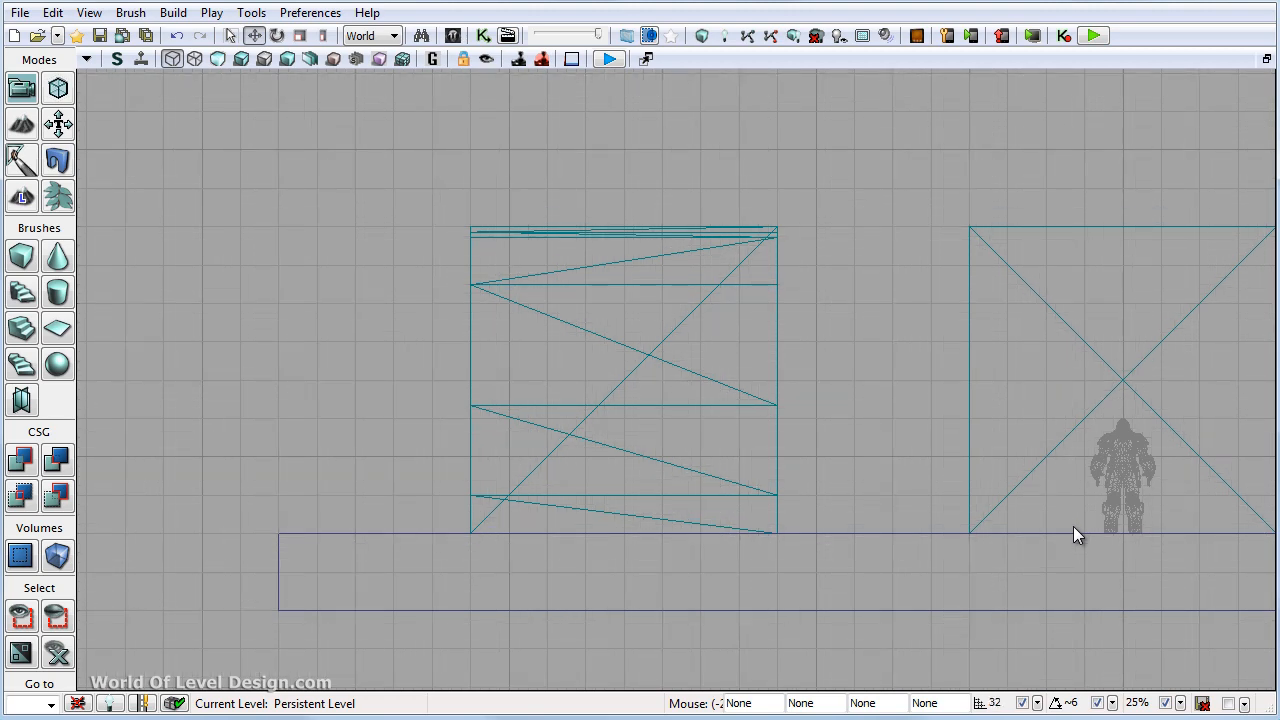
pyautogui.press('[')
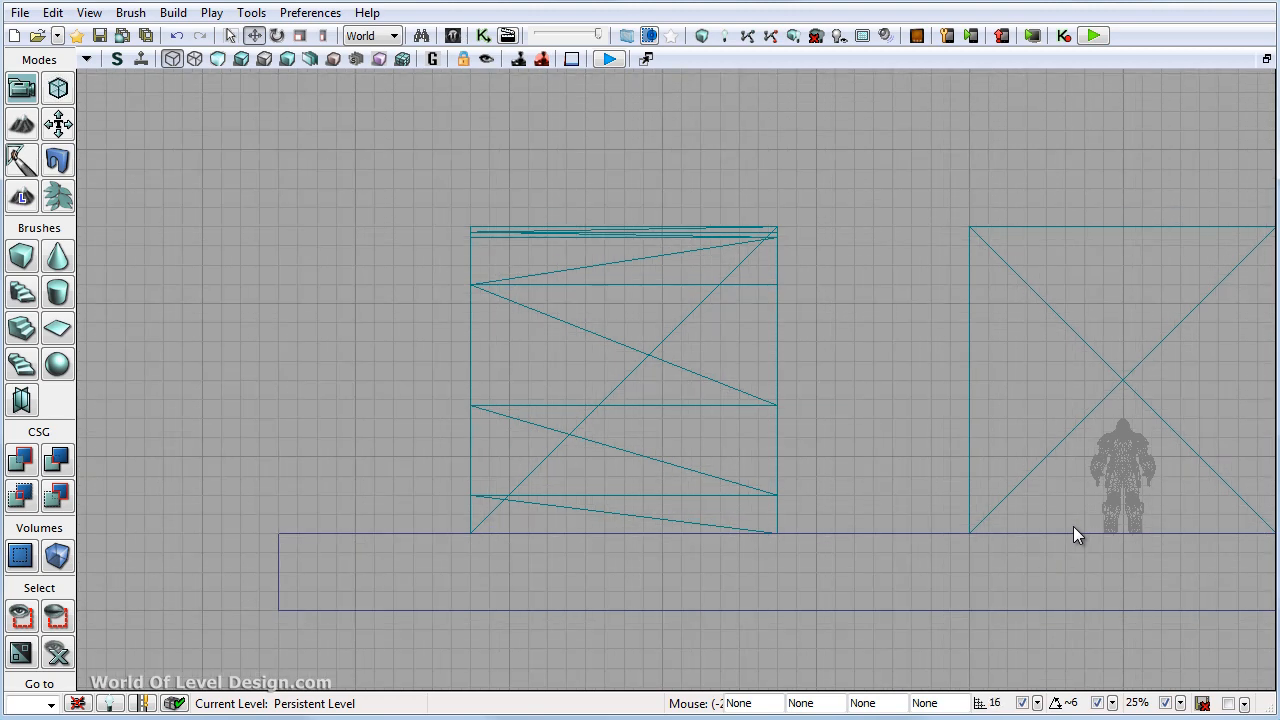
# Step: Try moving the wall mesh freely with drag grid snap off, then undo the move and re-enable snapping
pyautogui.click(1022, 703)
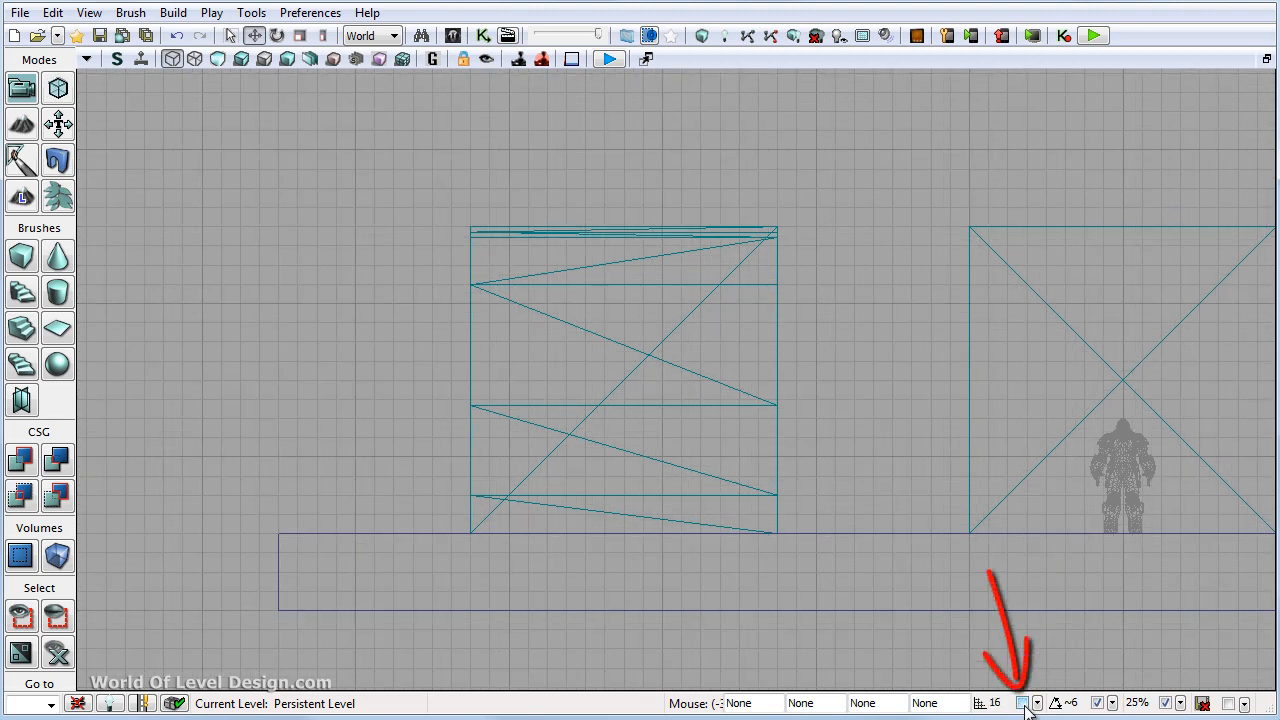
pyautogui.click(767, 500)
pyautogui.keyDown('ctrl'); pyautogui.moveTo(786, 500); pyautogui.dragTo(868, 450); pyautogui.keyUp('ctrl')
pyautogui.hotkey('ctrl', 'z')
pyautogui.click(1023, 703)
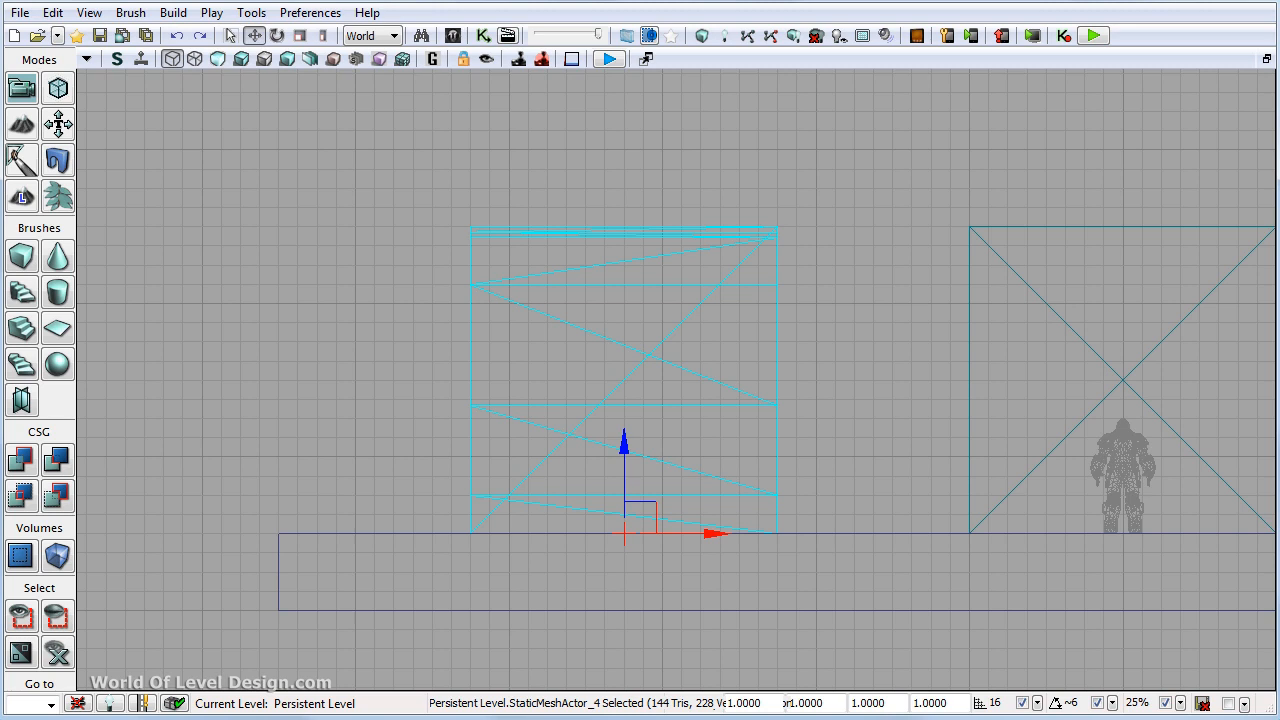
# Step: Move the wall mesh up and toward the cube on a grid size of 1, then restore the grid to 16
pyautogui.press('[')
pyautogui.press('[')
pyautogui.press('[')
pyautogui.press('[')
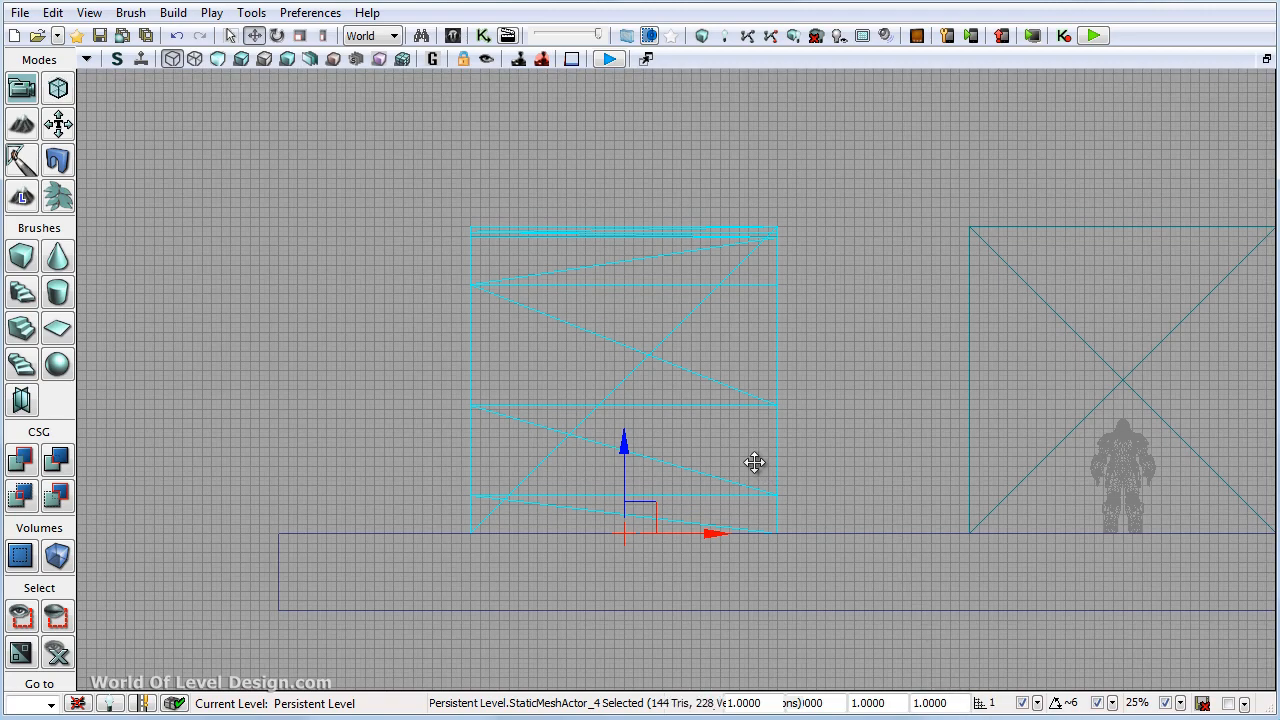
pyautogui.keyDown('ctrl'); pyautogui.moveTo(755, 463); pyautogui.dragTo(825, 468); pyautogui.keyUp('ctrl')
pyautogui.press(']')
pyautogui.press(']')
pyautogui.press(']')
pyautogui.press(']')
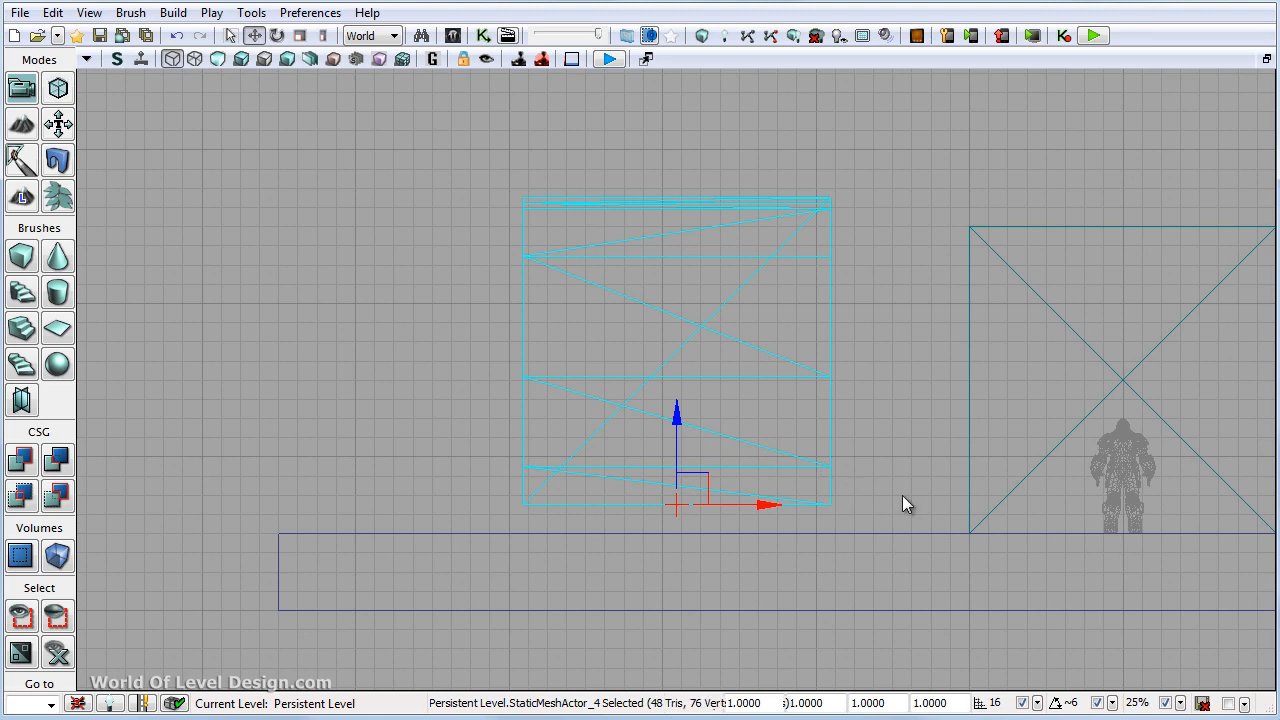
# Step: Try grid sizes of 8, 32 and 4, and return the wall mesh to its original place on the floor
pyautogui.scroll(2, 902, 500)
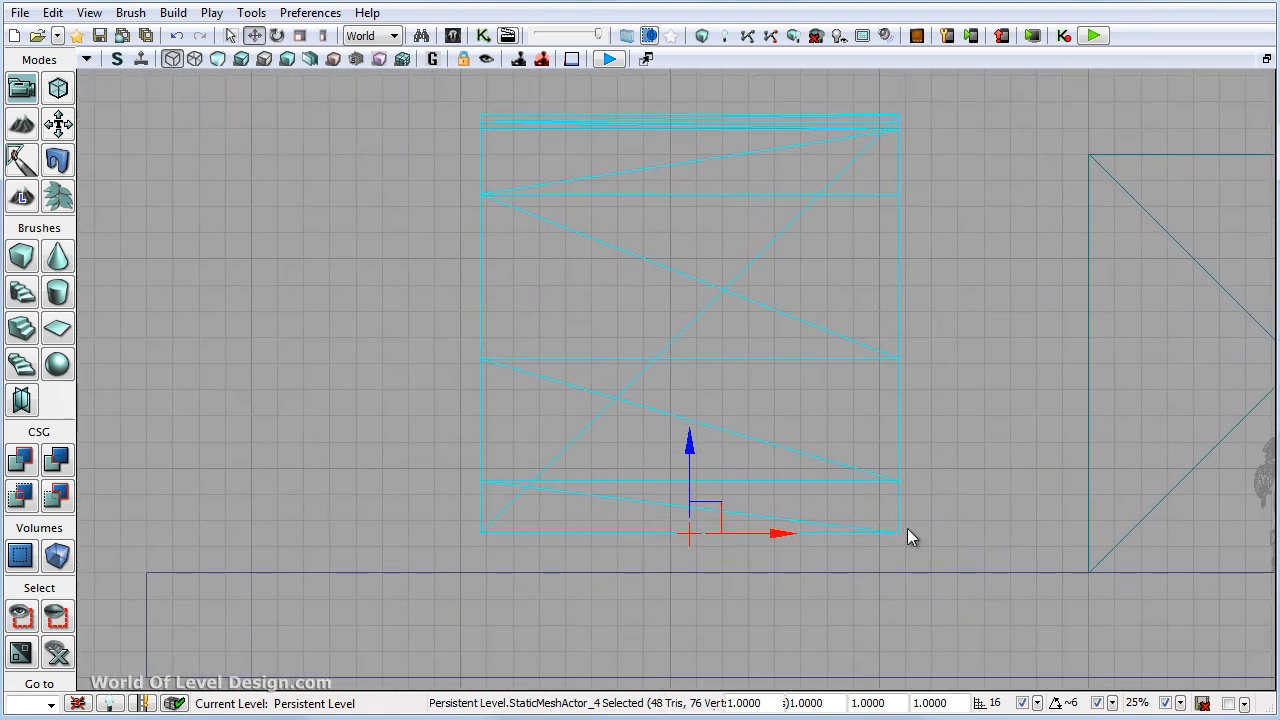
pyautogui.scroll(2, 910, 530)
pyautogui.press('[')
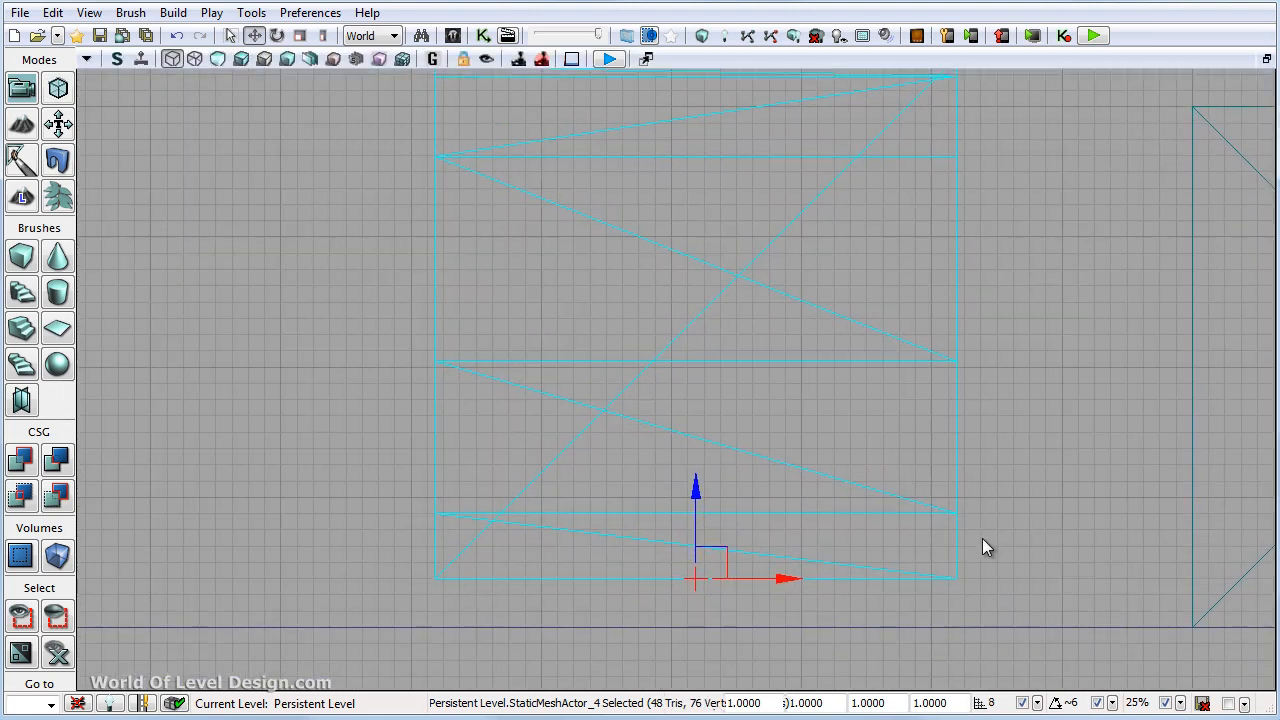
pyautogui.scroll(-2, 985, 525)
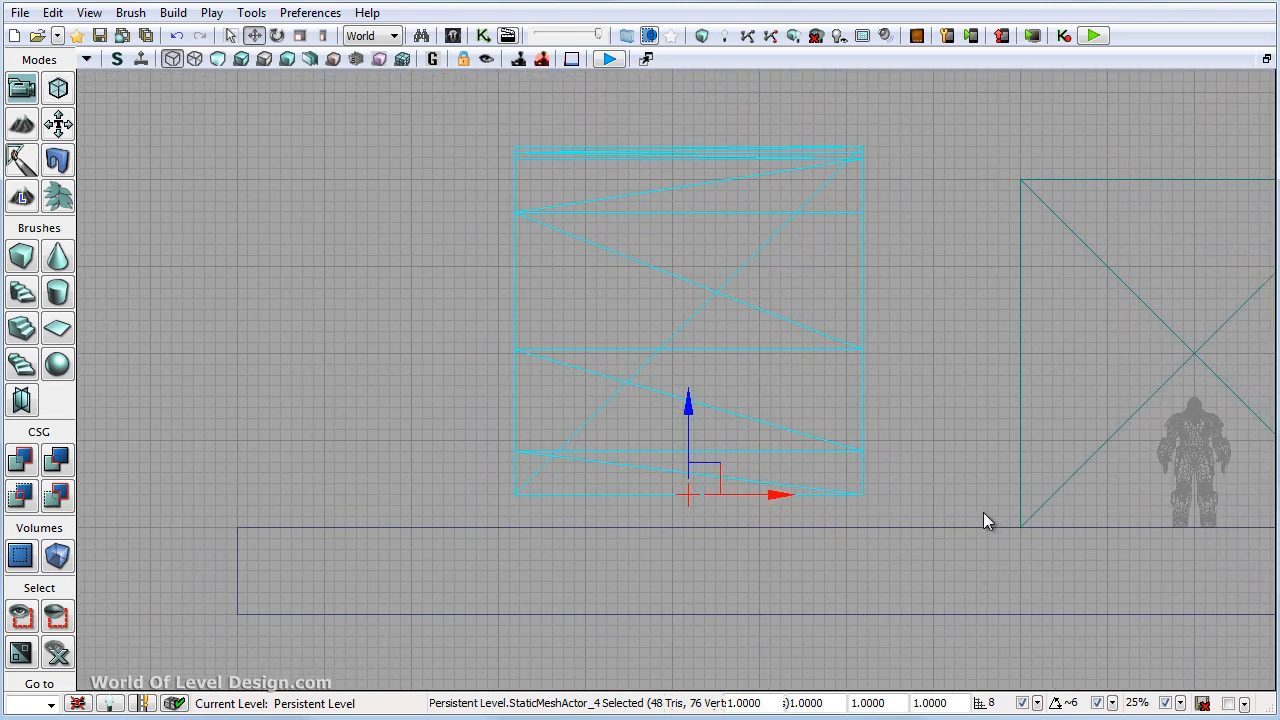
pyautogui.press(']')
pyautogui.press(']')
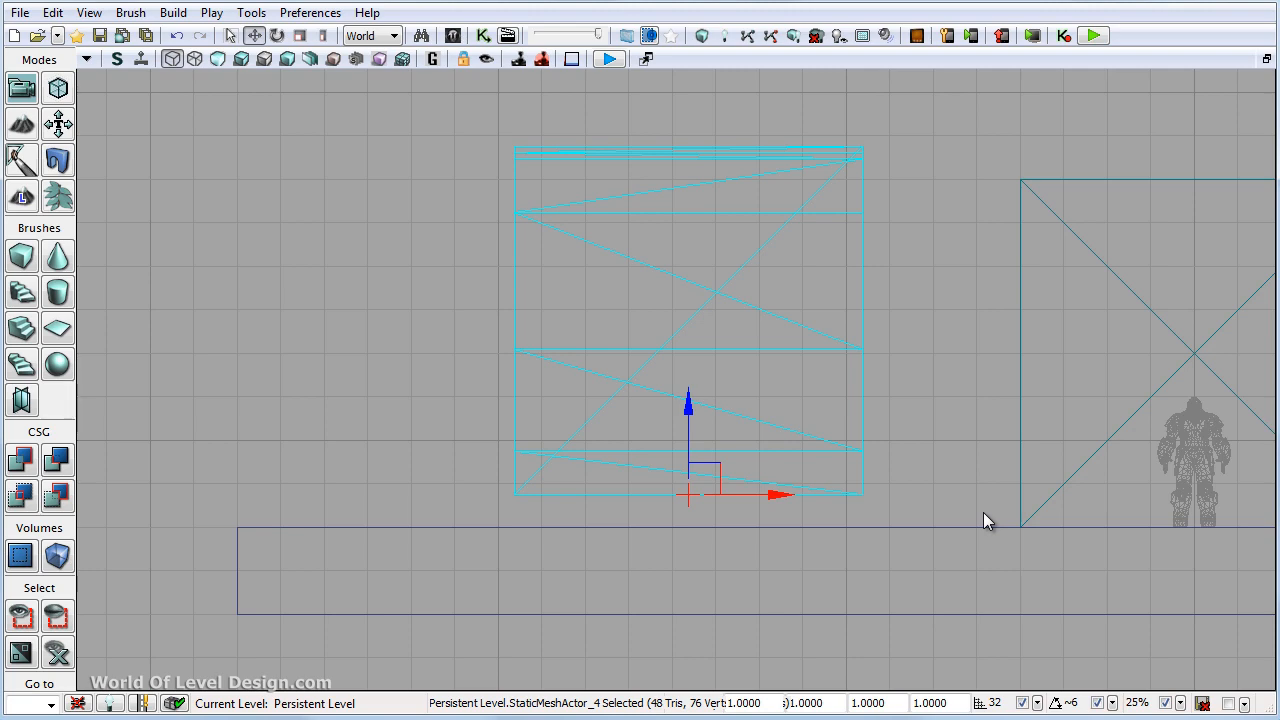
pyautogui.press('[')
pyautogui.press('[')
pyautogui.press('[')
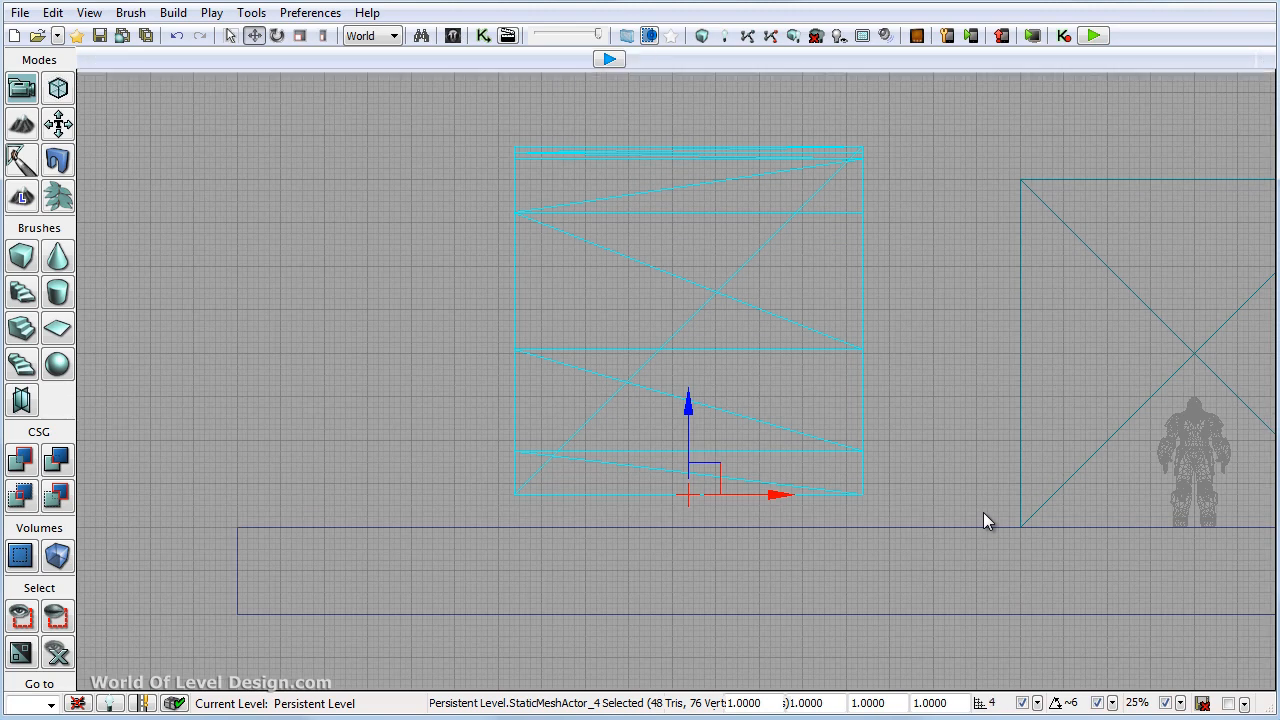
pyautogui.press('[')
pyautogui.press('[')
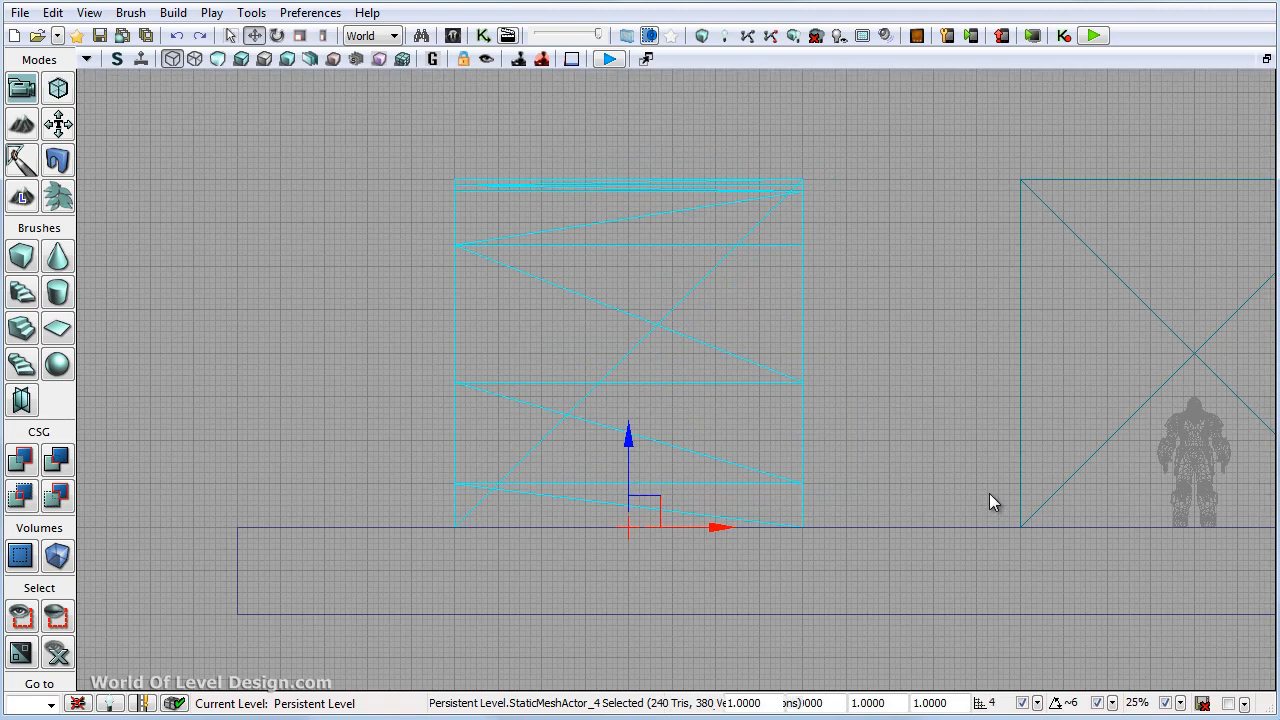
# Step: Measure the scale character's height in the side view on a grid size of 32, then reduce the grid to 8
pyautogui.press(']')
pyautogui.press(']')
pyautogui.press(']')
pyautogui.press(']')
pyautogui.press(']')
pyautogui.moveTo(989, 493); pyautogui.dragTo(451, 466, button='right')
pyautogui.scroll(5, 662, 430)
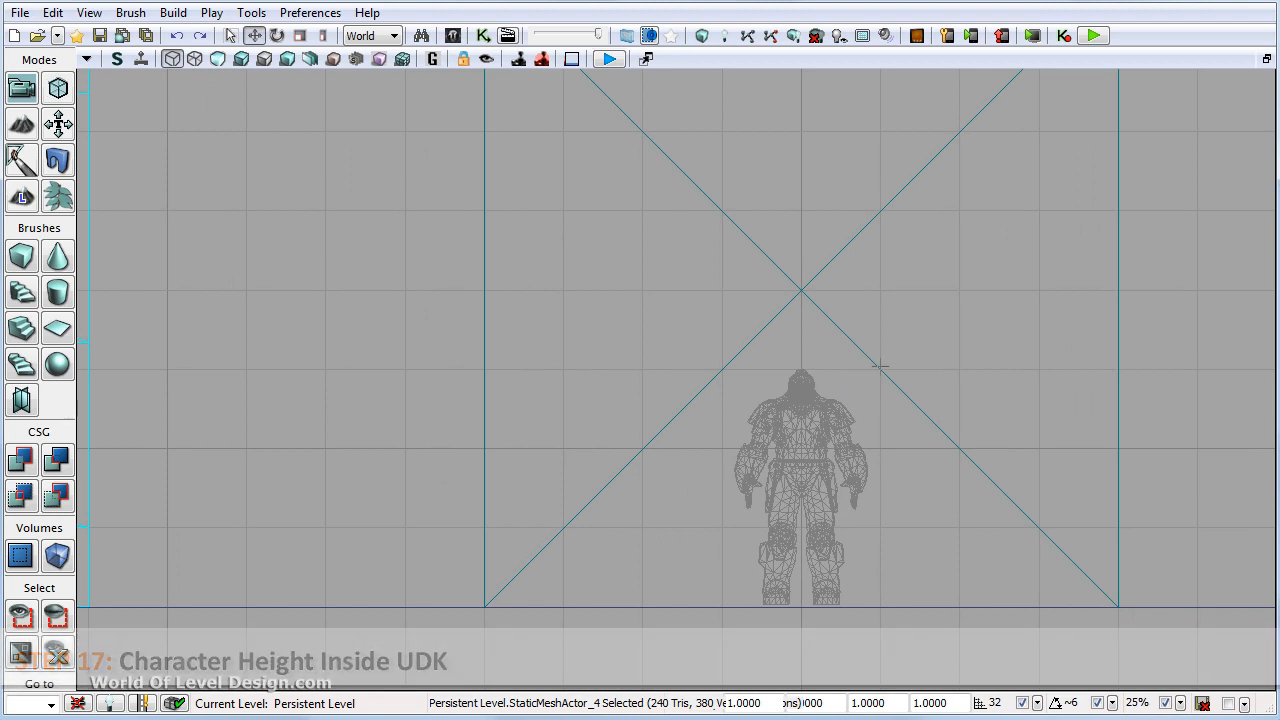
pyautogui.moveTo(881, 371); pyautogui.dragTo(872, 428, button='middle')
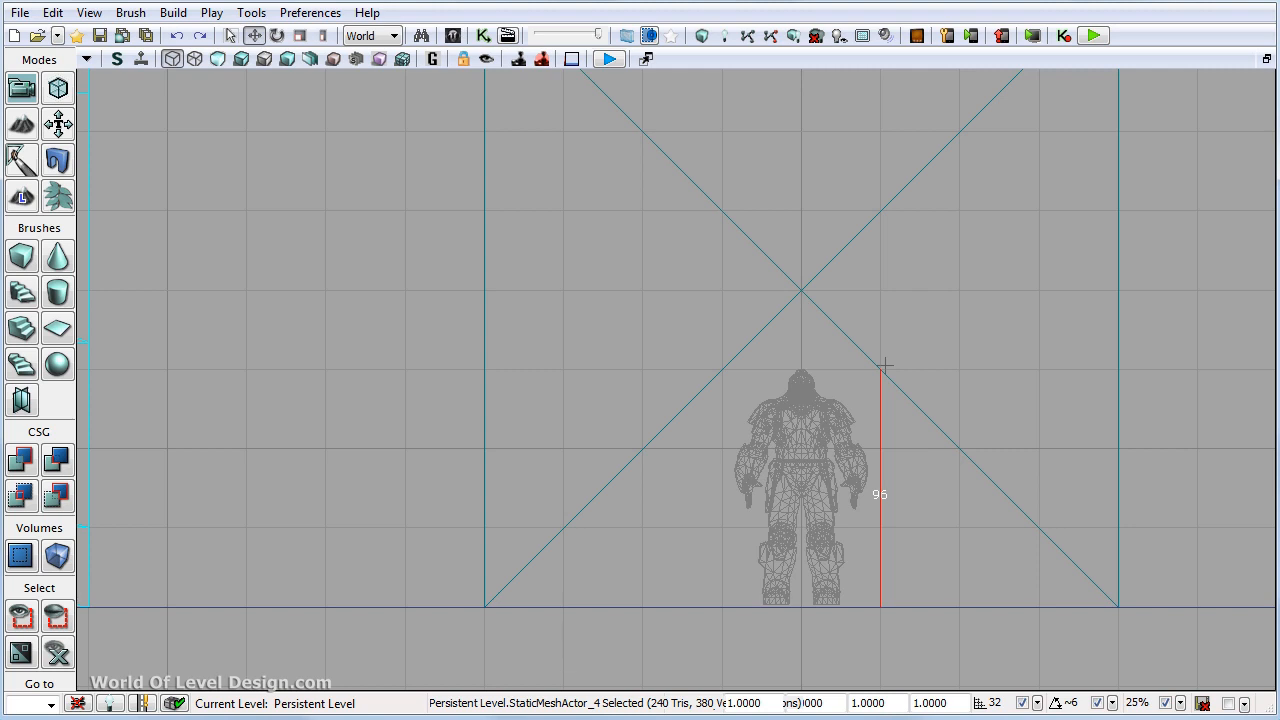
pyautogui.moveTo(883, 366); pyautogui.dragTo(883, 363, button='middle')
pyautogui.press('[')
pyautogui.press('[')
pyautogui.scroll(-2, 879, 323)
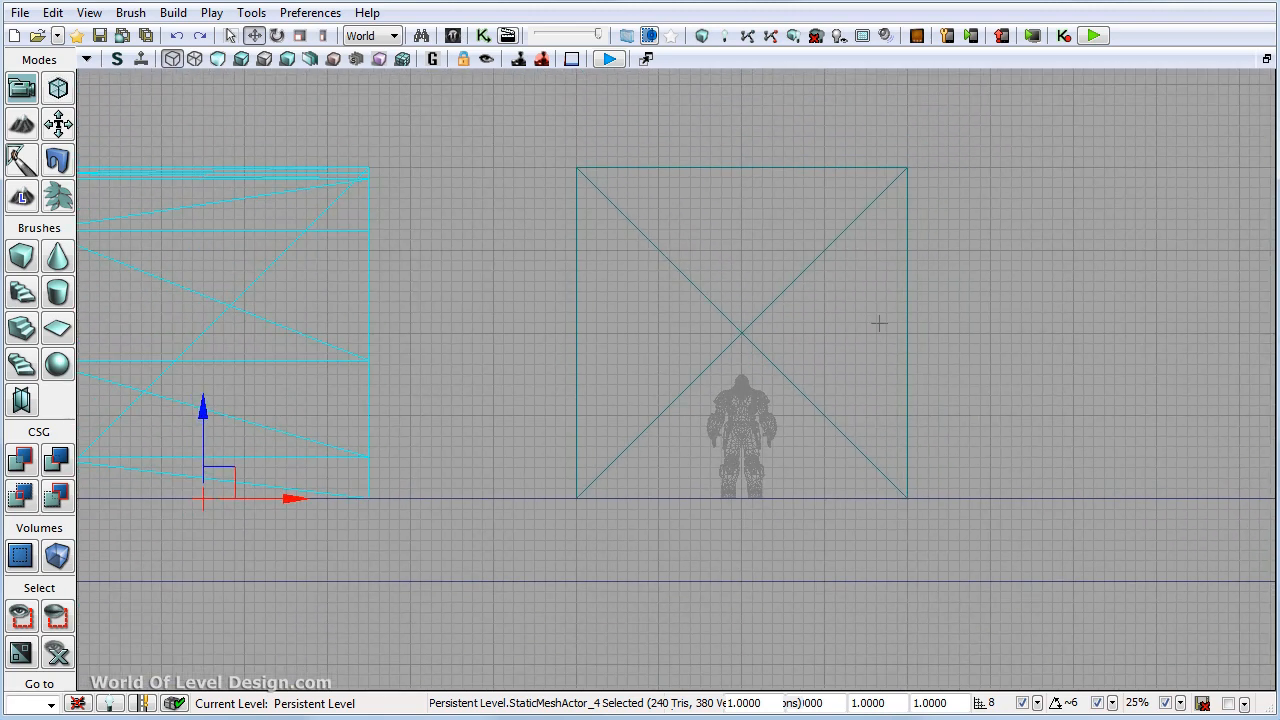
pyautogui.scroll(-1, 879, 323)
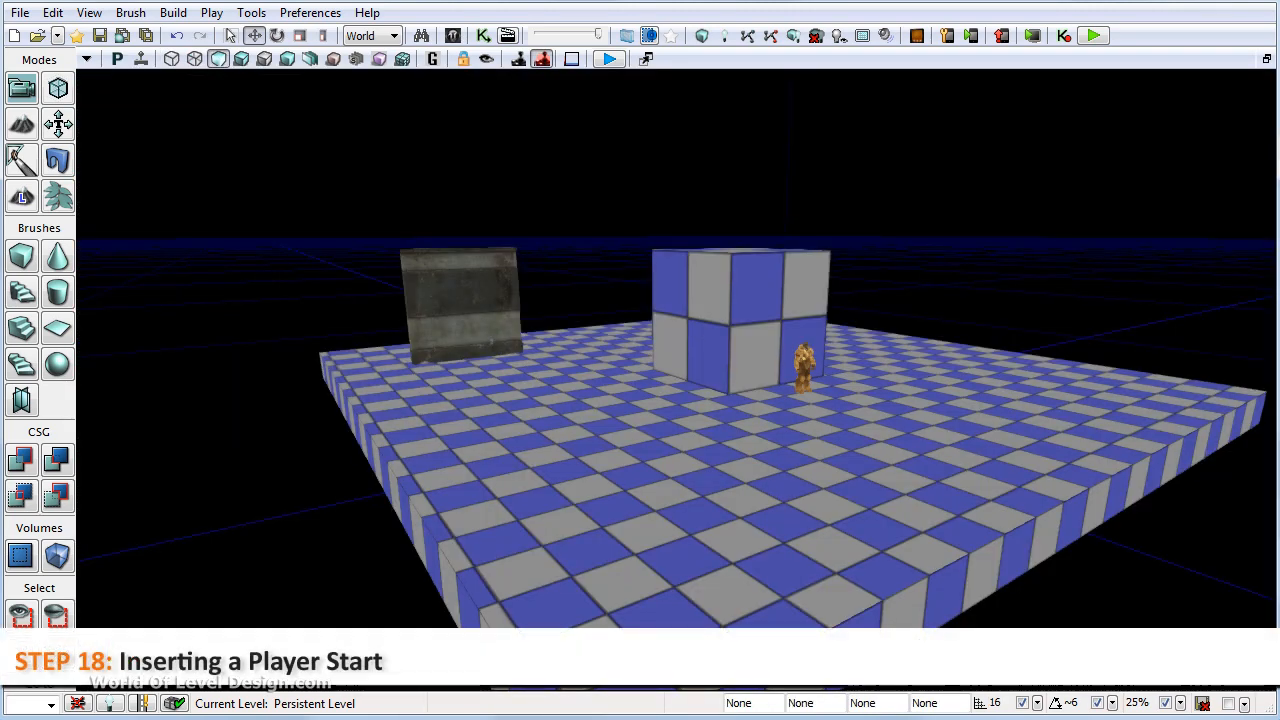
# Step: Add a PlayerStart actor on the floor in the perspective view and move it along X
pyautogui.rightClick(457, 488)
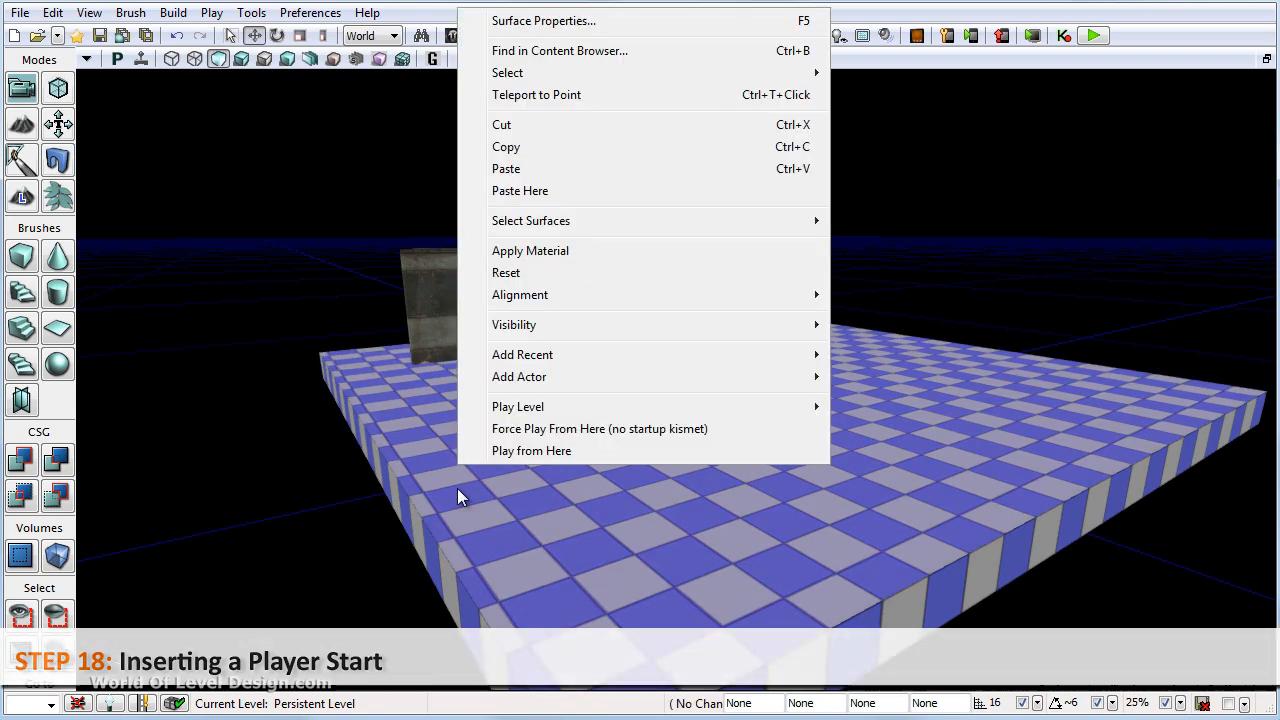
pyautogui.moveTo(532, 377)
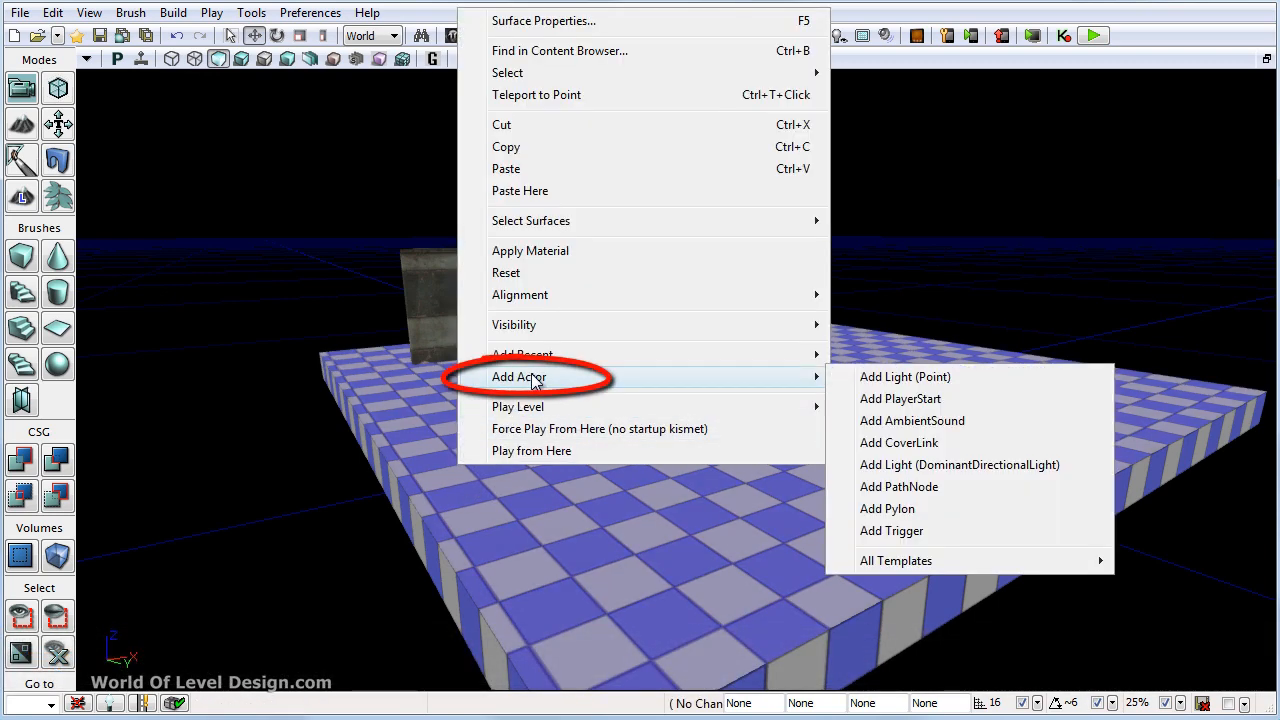
pyautogui.click(900, 398)
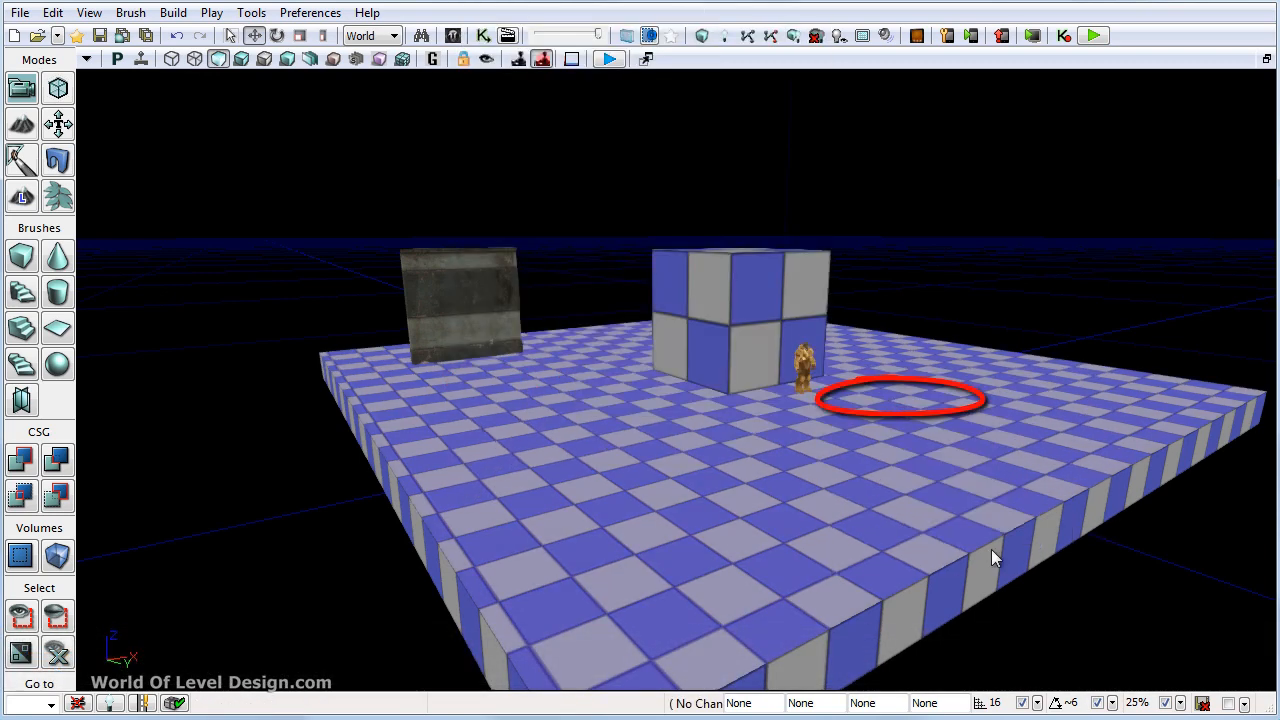
pyautogui.moveTo(589, 452); pyautogui.dragTo(589, 452, button='right')
pyautogui.moveTo(612, 372); pyautogui.dragTo(701, 376)
pyautogui.moveTo(656, 408); pyautogui.dragTo(590, 410, button='right')
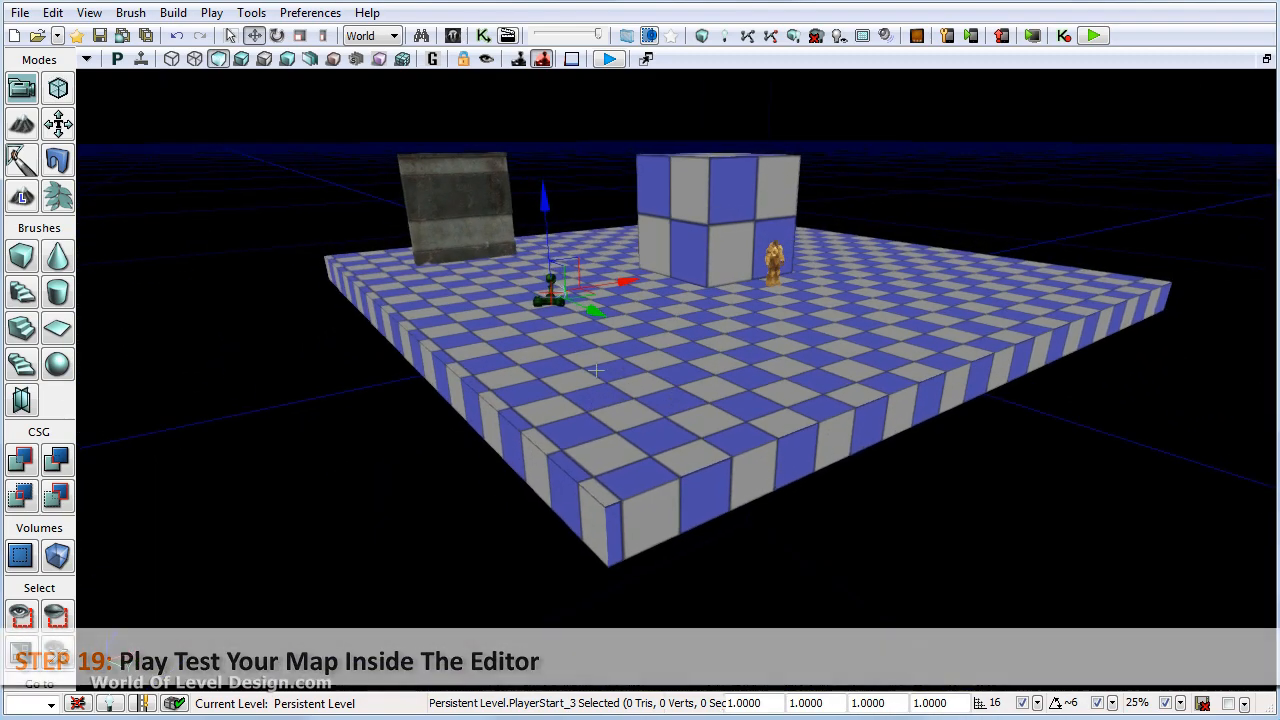
# Step: Play test the map from a spot on the floor inside the editor and exit the preview
pyautogui.rightClick(596, 370)
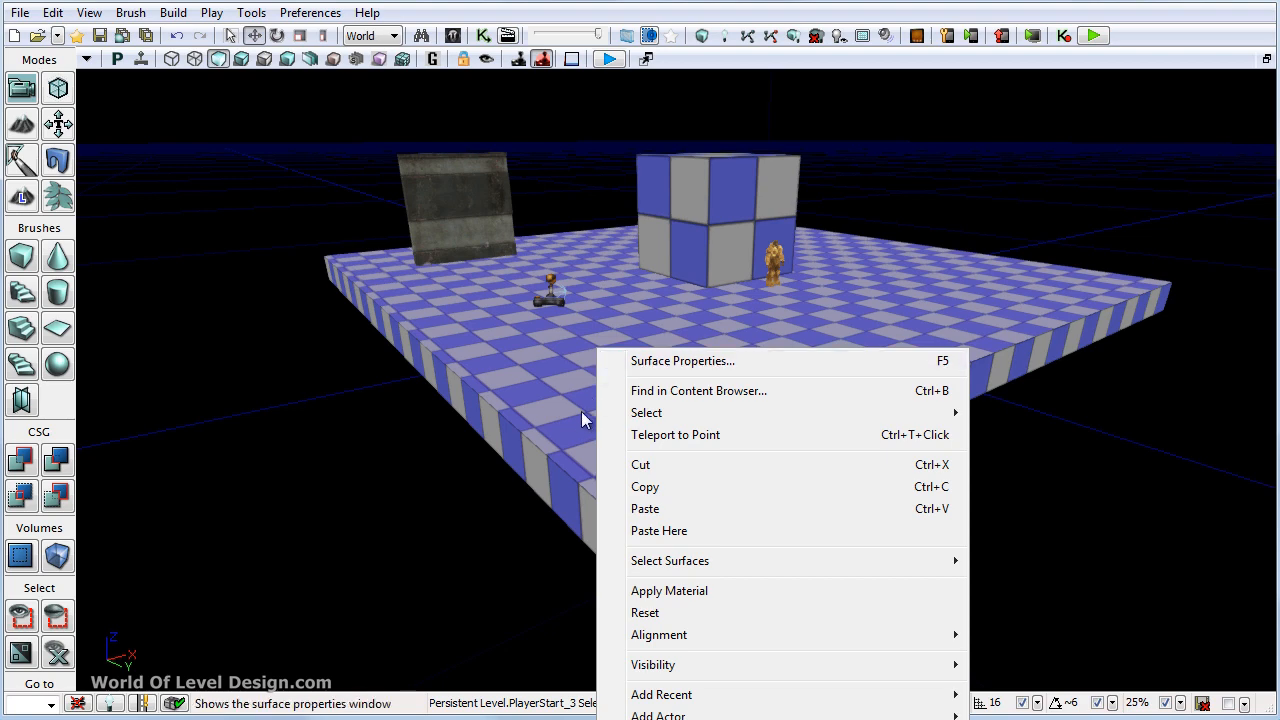
pyautogui.moveTo(581, 411); pyautogui.dragTo(596, 468)
pyautogui.rightClick(586, 572)
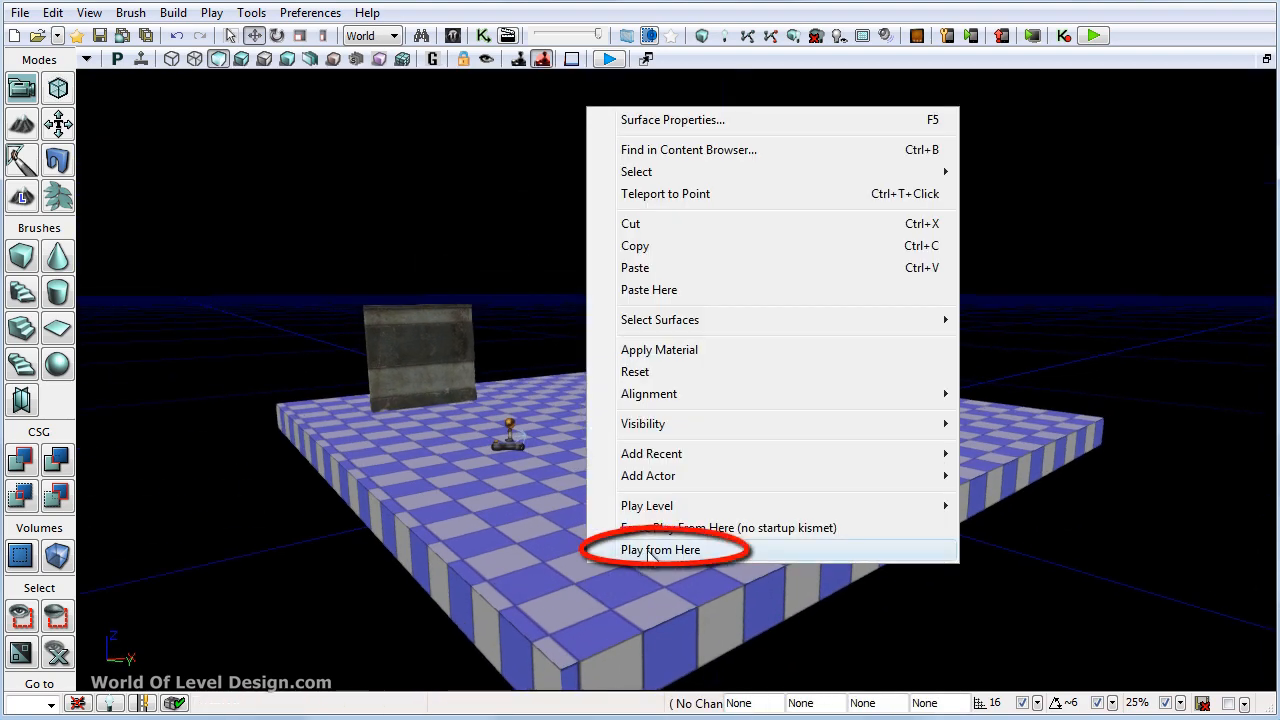
pyautogui.click(655, 546)
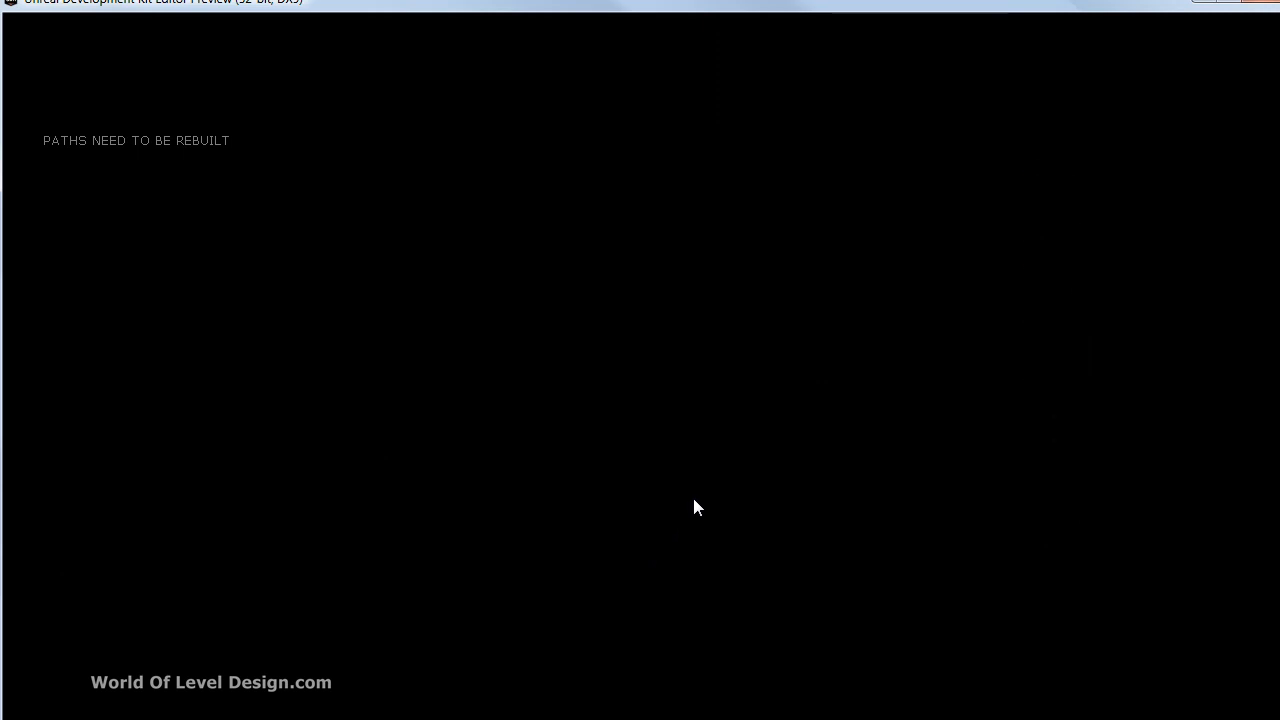
pyautogui.press('Escape')
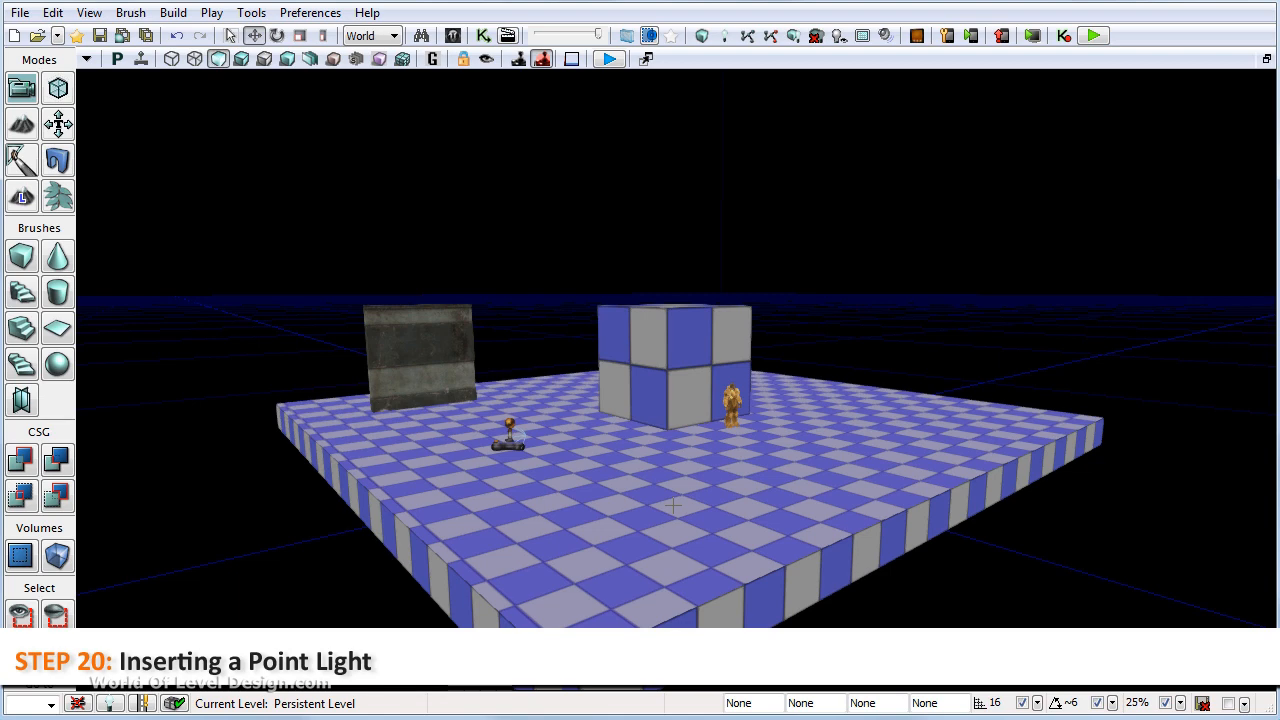
# Step: Add a point light on the floor in front of the checkered cube
pyautogui.rightClick(602, 463)
pyautogui.moveTo(588, 533); pyautogui.dragTo(593, 539, button='right')
pyautogui.rightClick(564, 613)
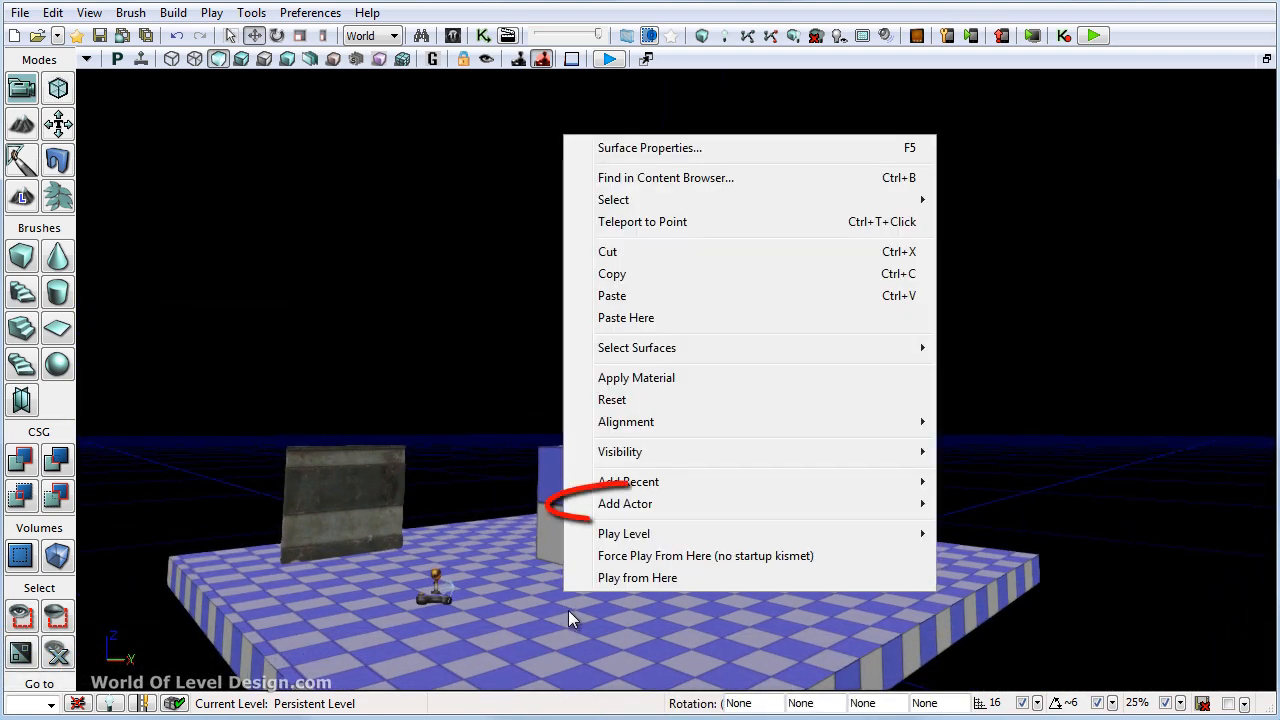
pyautogui.moveTo(623, 514)
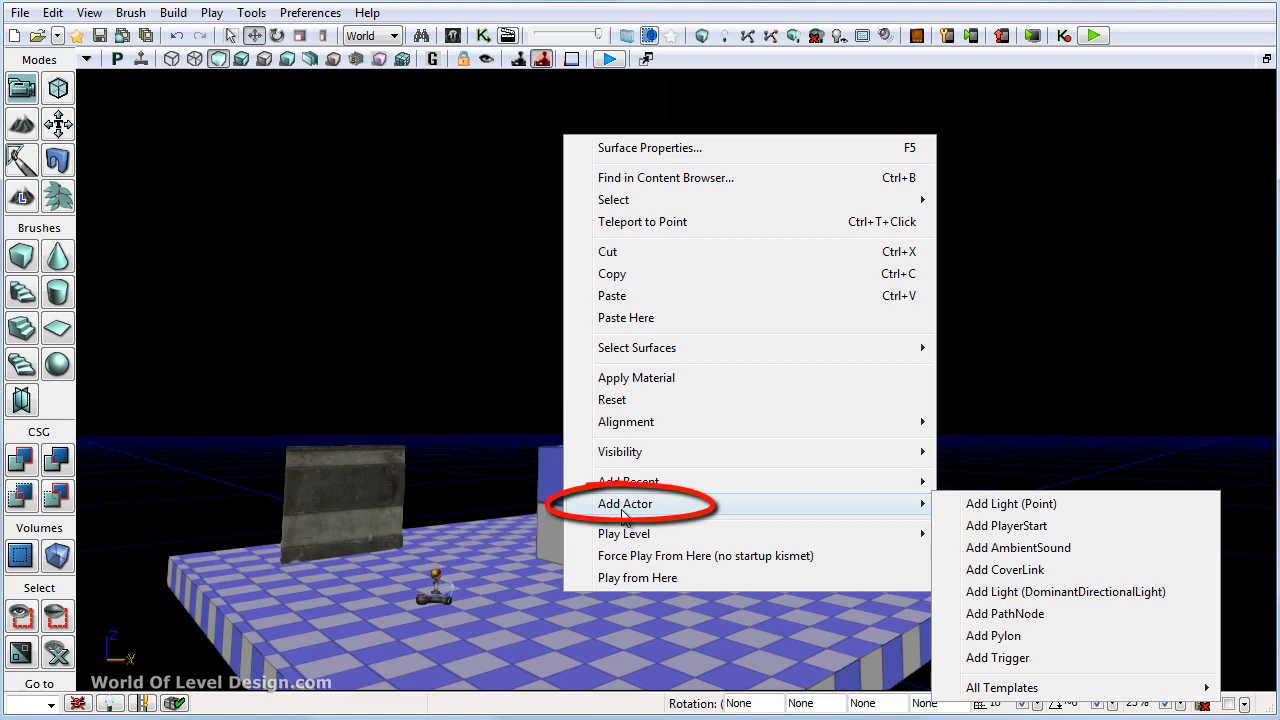
pyautogui.click(1035, 510)
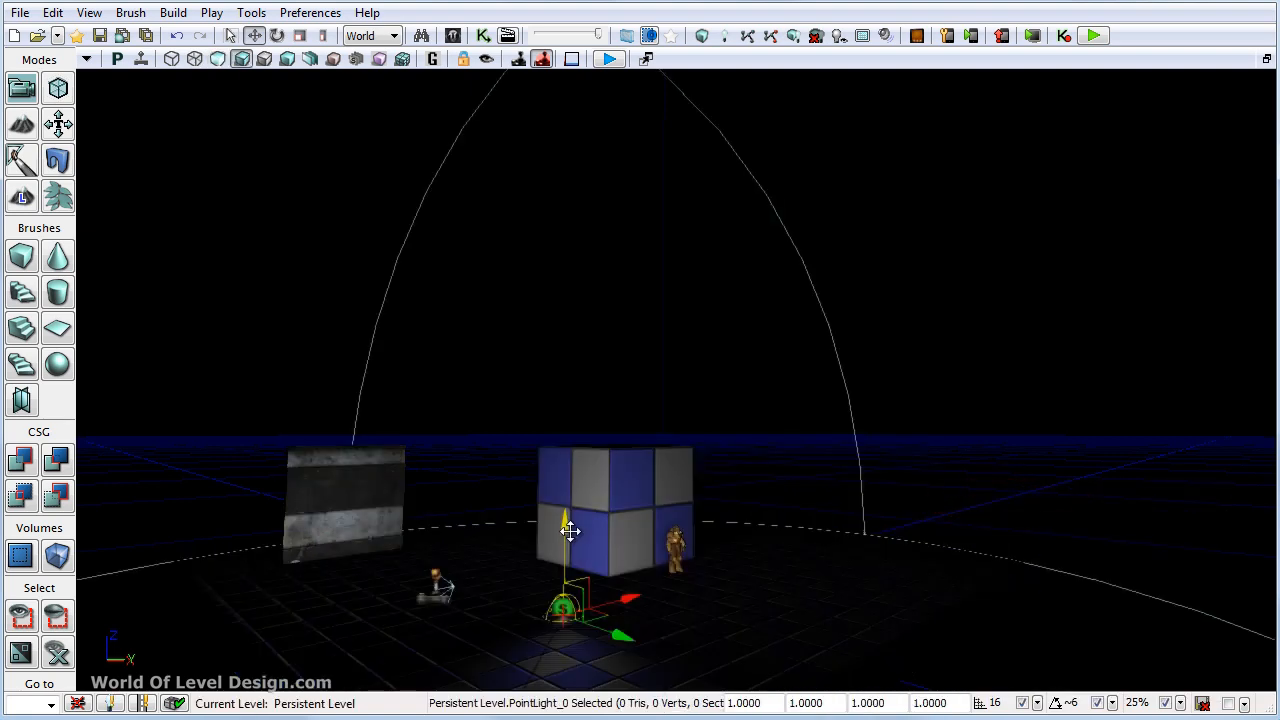
# Step: Raise the point light well above the cube and move it along X toward the scale character
pyautogui.moveTo(566, 528); pyautogui.dragTo(568, 236)
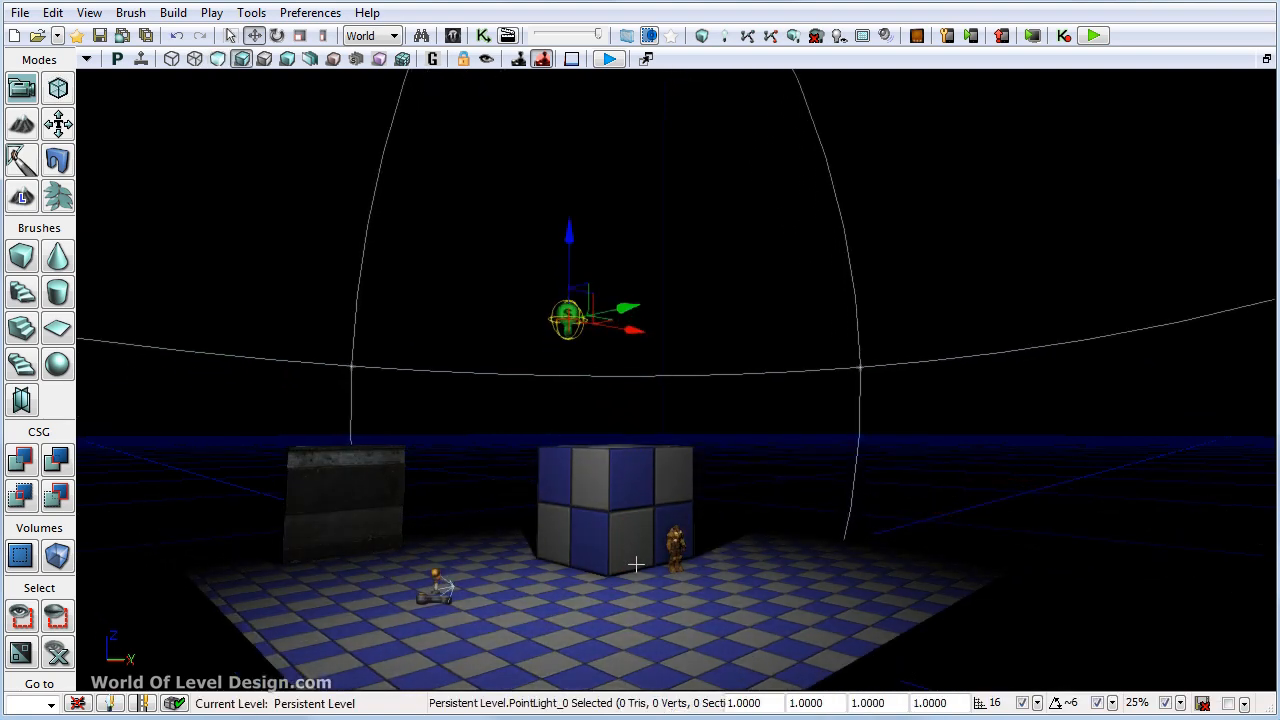
pyautogui.moveTo(634, 566)
pyautogui.mouseDown(button='right')
pyautogui.moveTo(582, 550)
pyautogui.moveTo(645, 550)
pyautogui.mouseUp(button='right')
pyautogui.moveTo(606, 322); pyautogui.dragTo(804, 325)
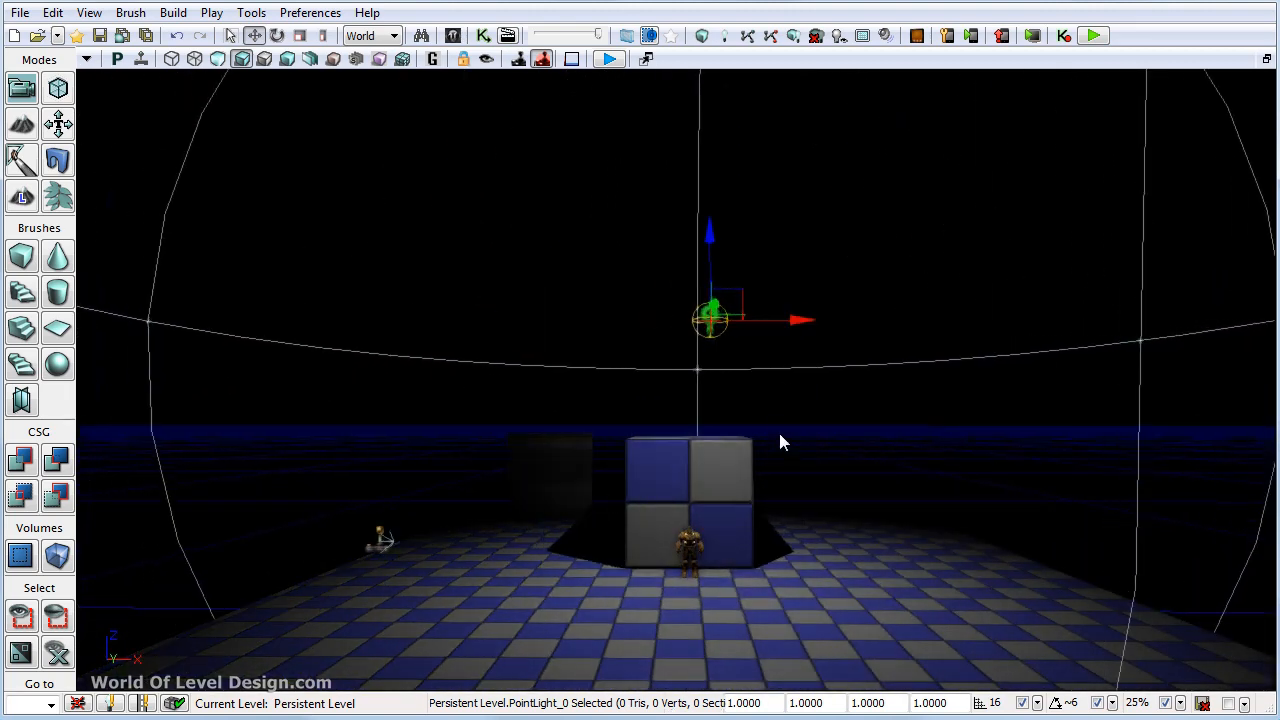
pyautogui.moveTo(778, 450); pyautogui.dragTo(960, 452, button='right')
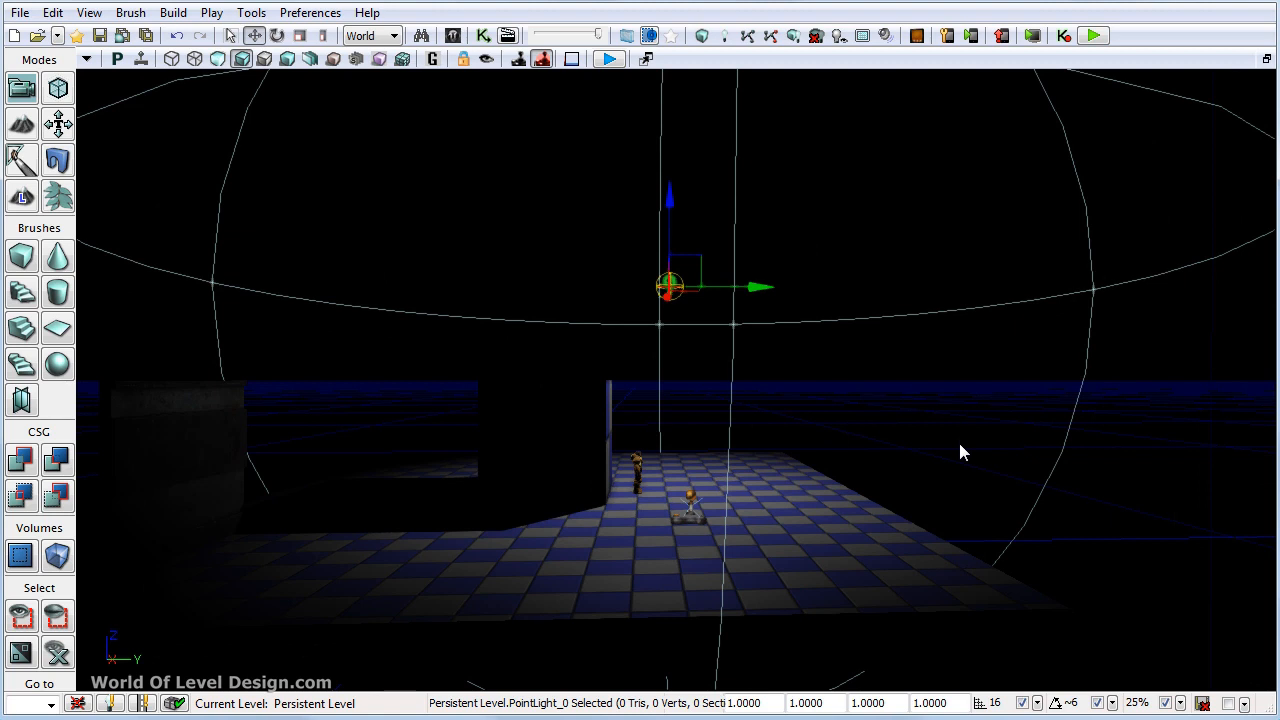
# Step: Move the point light along Y over the checkered cube and raise it higher above the floor
pyautogui.moveTo(766, 289); pyautogui.dragTo(639, 301)
pyautogui.moveTo(536, 196); pyautogui.dragTo(538, 74)
pyautogui.moveTo(622, 215); pyautogui.dragTo(516, 258, button='right')
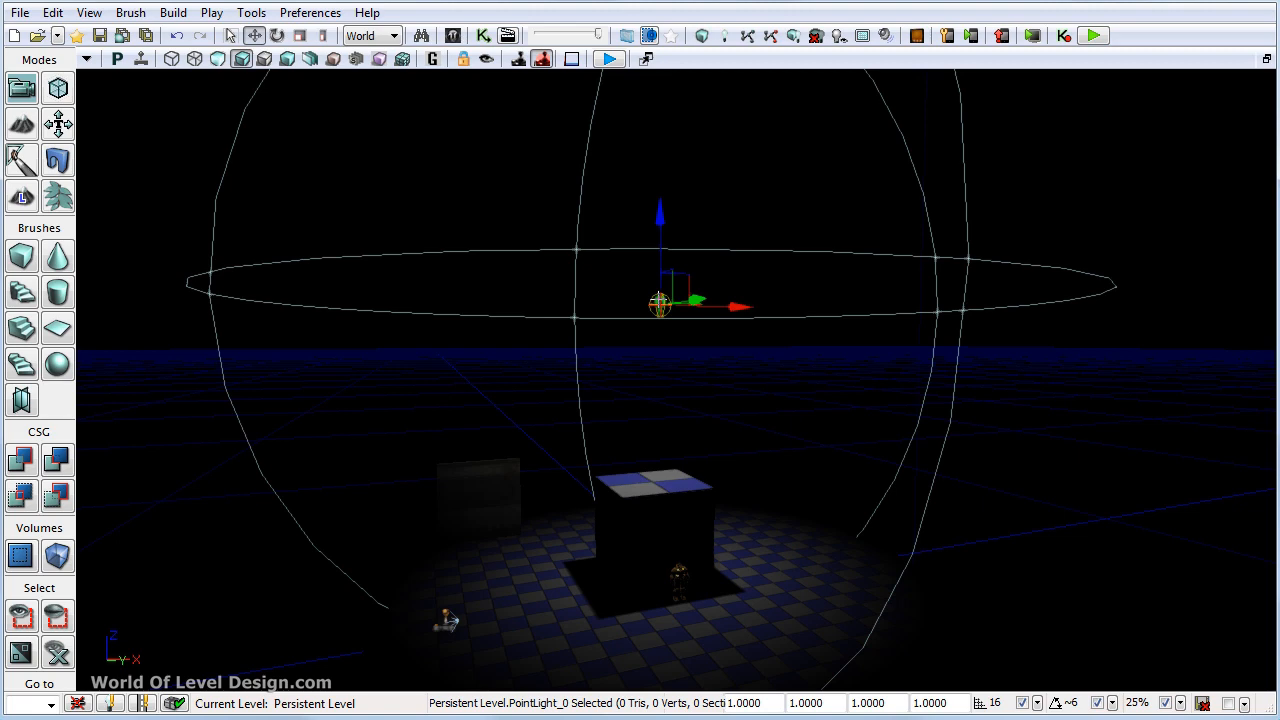
# Step: Set the point light's Radius to 2000 in its actor properties
pyautogui.doubleClick(660, 303)
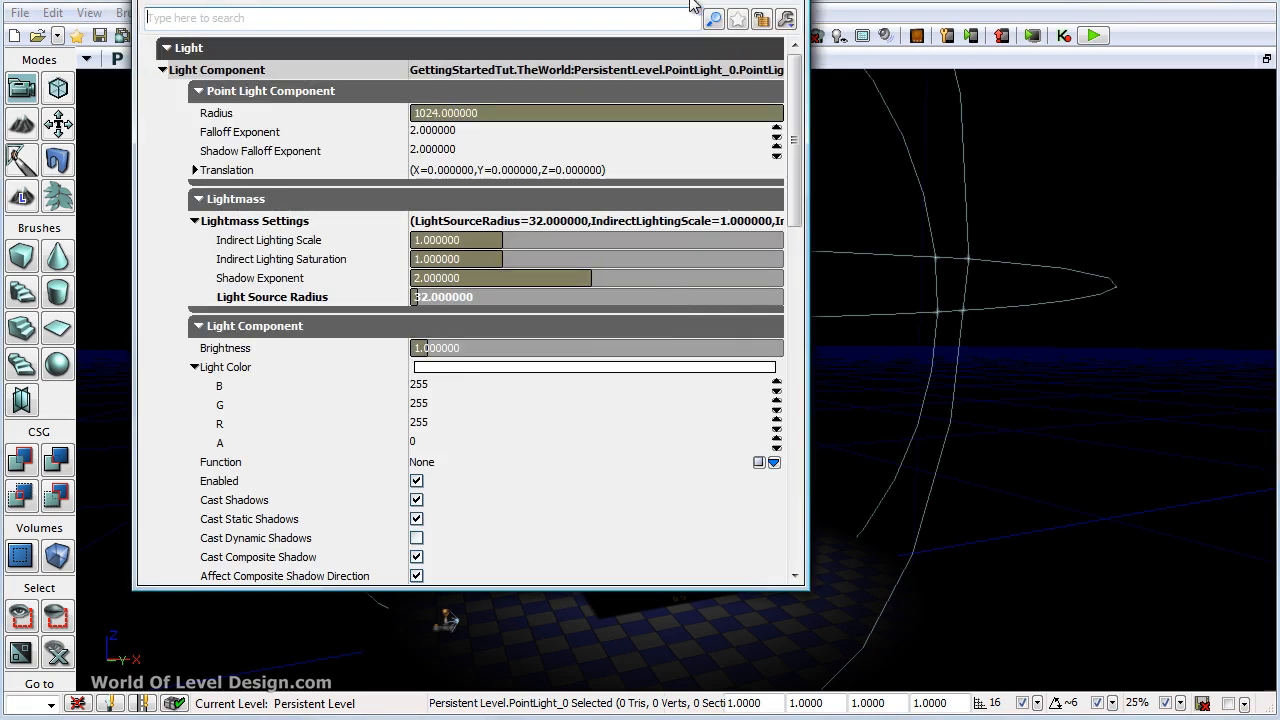
pyautogui.moveTo(695, 10); pyautogui.dragTo(1120, 81)
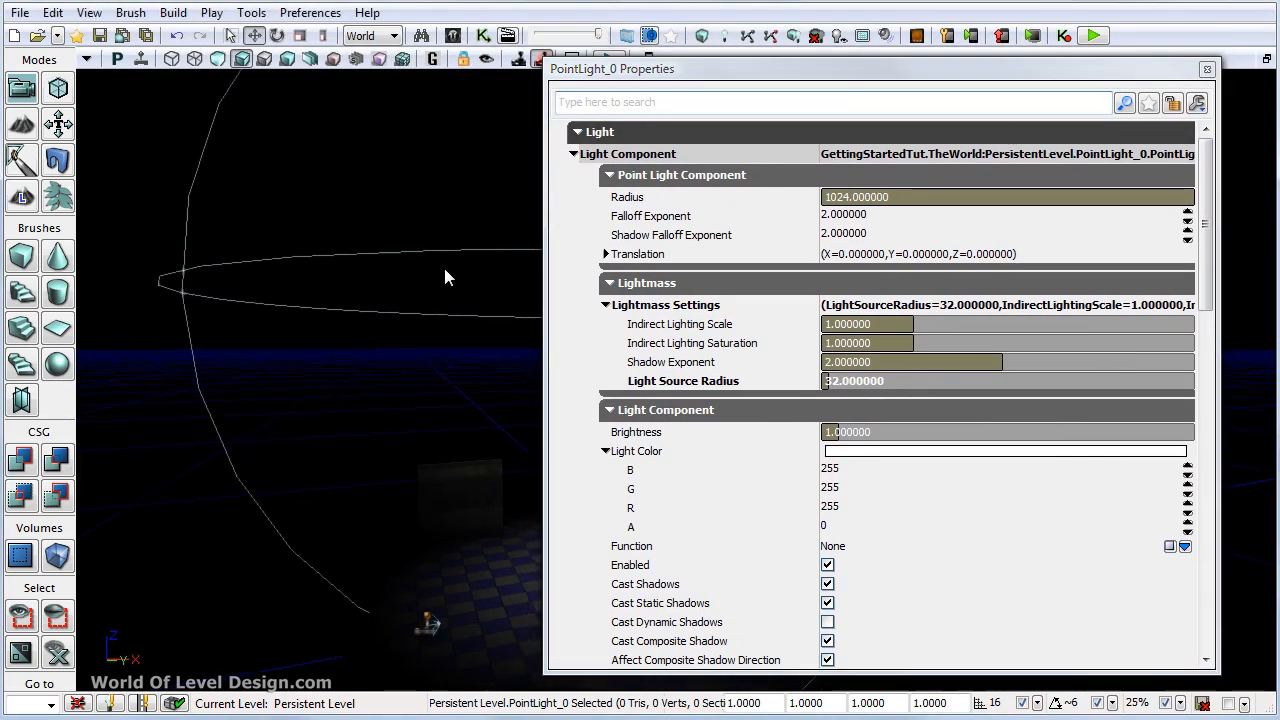
pyautogui.click(904, 199)
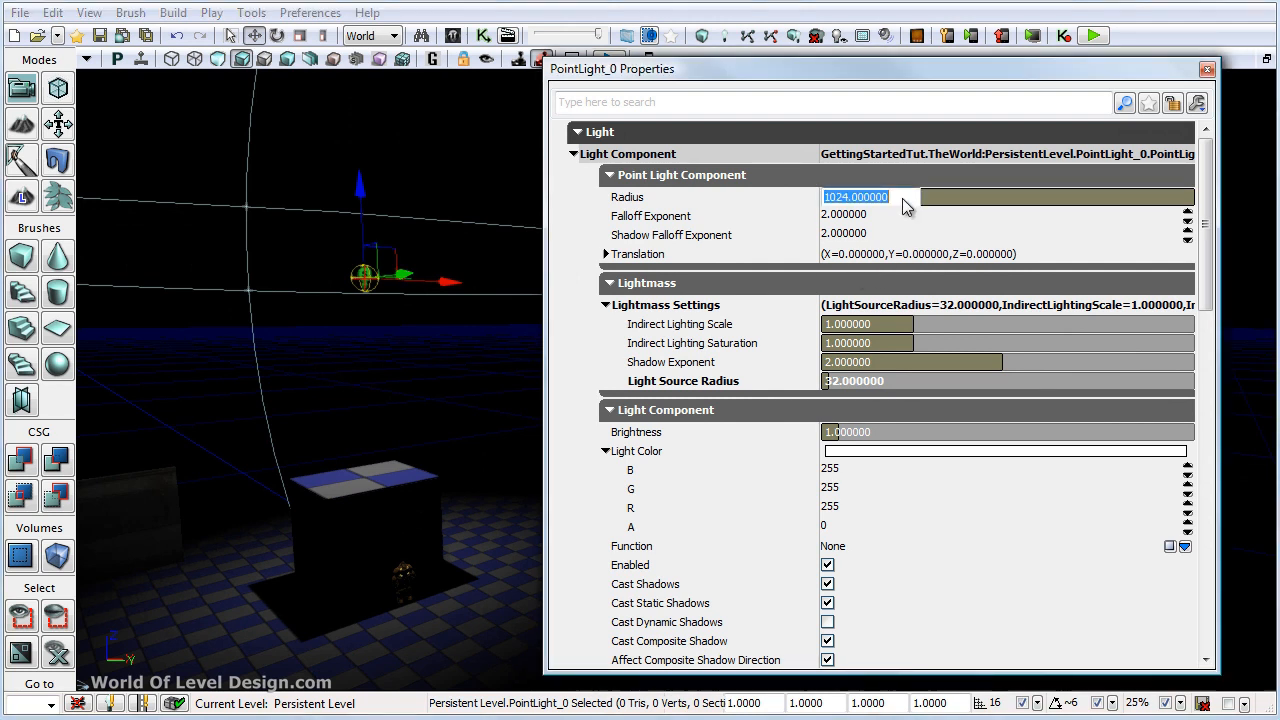
pyautogui.write('2000')
pyautogui.press('Return')
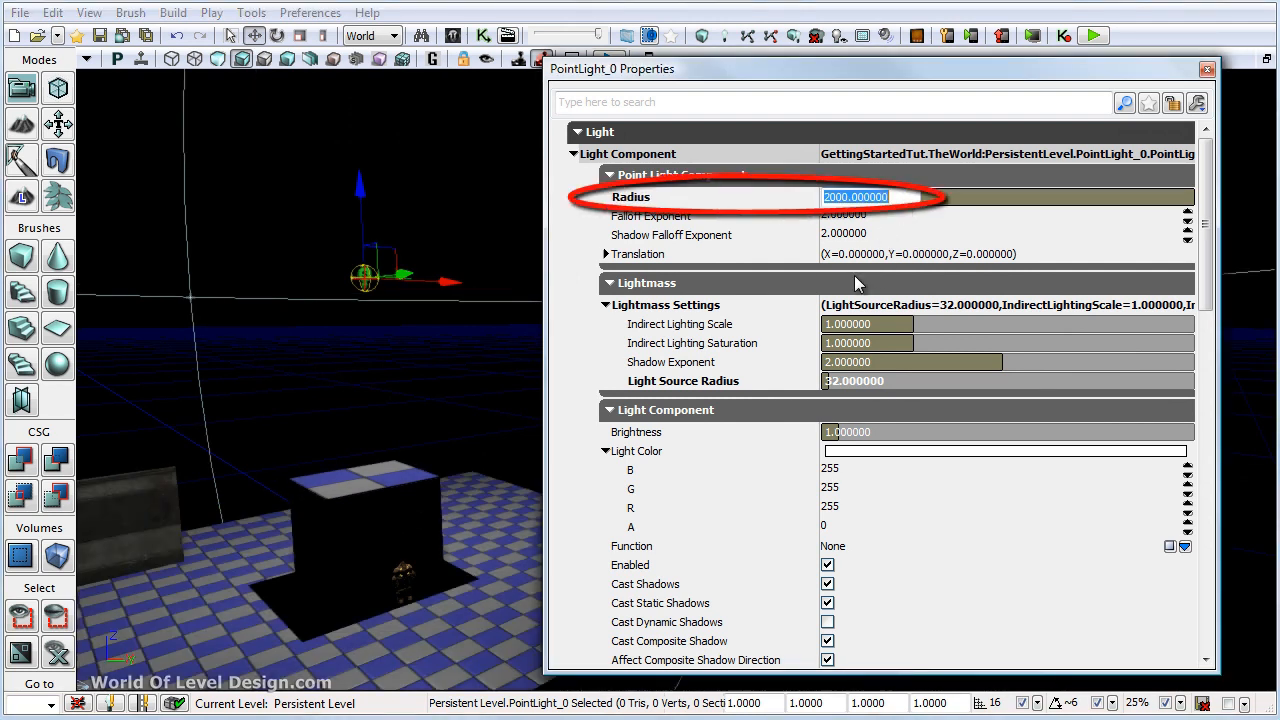
# Step: Set the point light's Brightness to 1.8 and close its properties
pyautogui.click(885, 431)
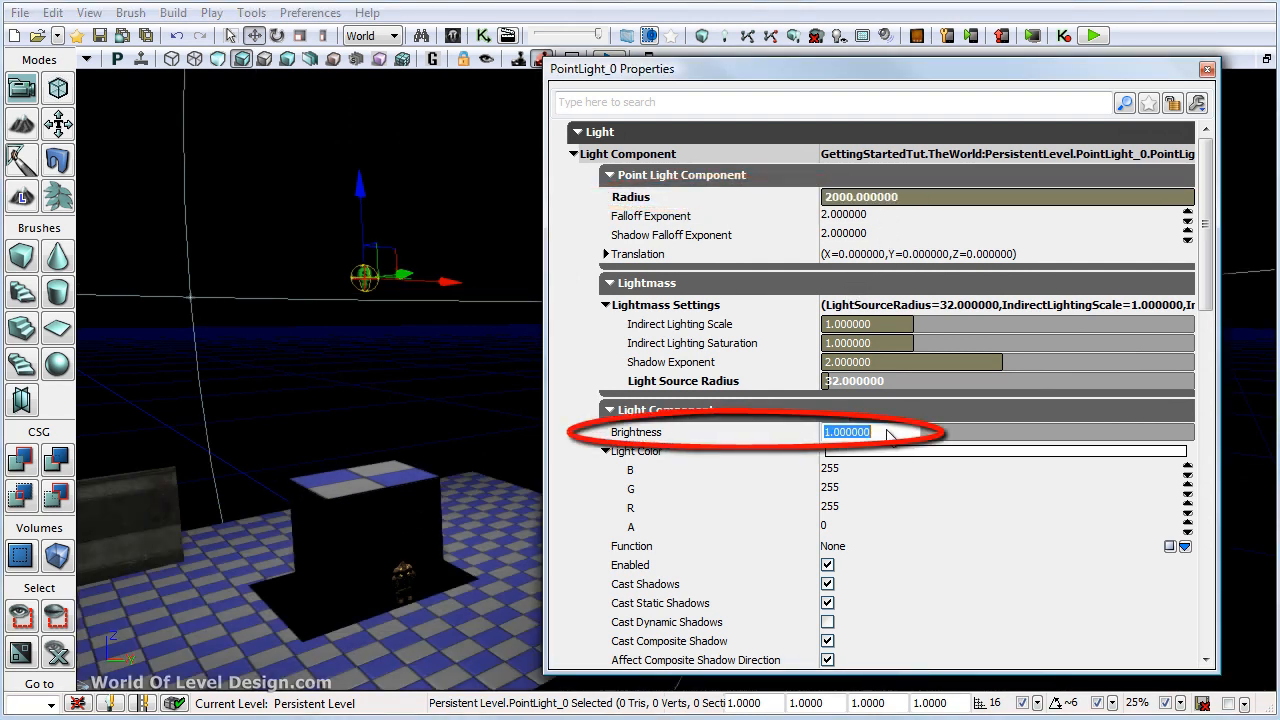
pyautogui.write('1.8')
pyautogui.press('Return')
pyautogui.moveTo(489, 417); pyautogui.dragTo(481, 437, button='right')
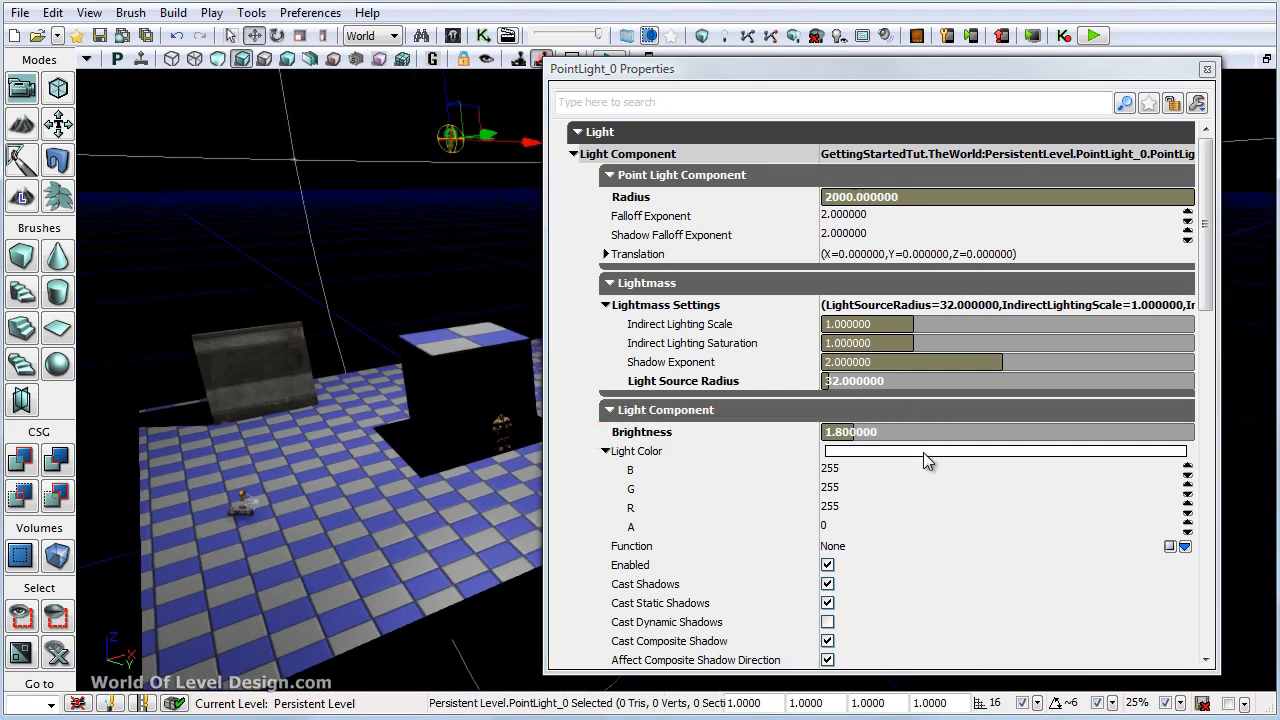
pyautogui.click(1207, 69)
# Step: Run Build All on the level and close the map check report
pyautogui.moveTo(837, 542); pyautogui.dragTo(900, 523, button='right')
pyautogui.scroll(3, 900, 523)
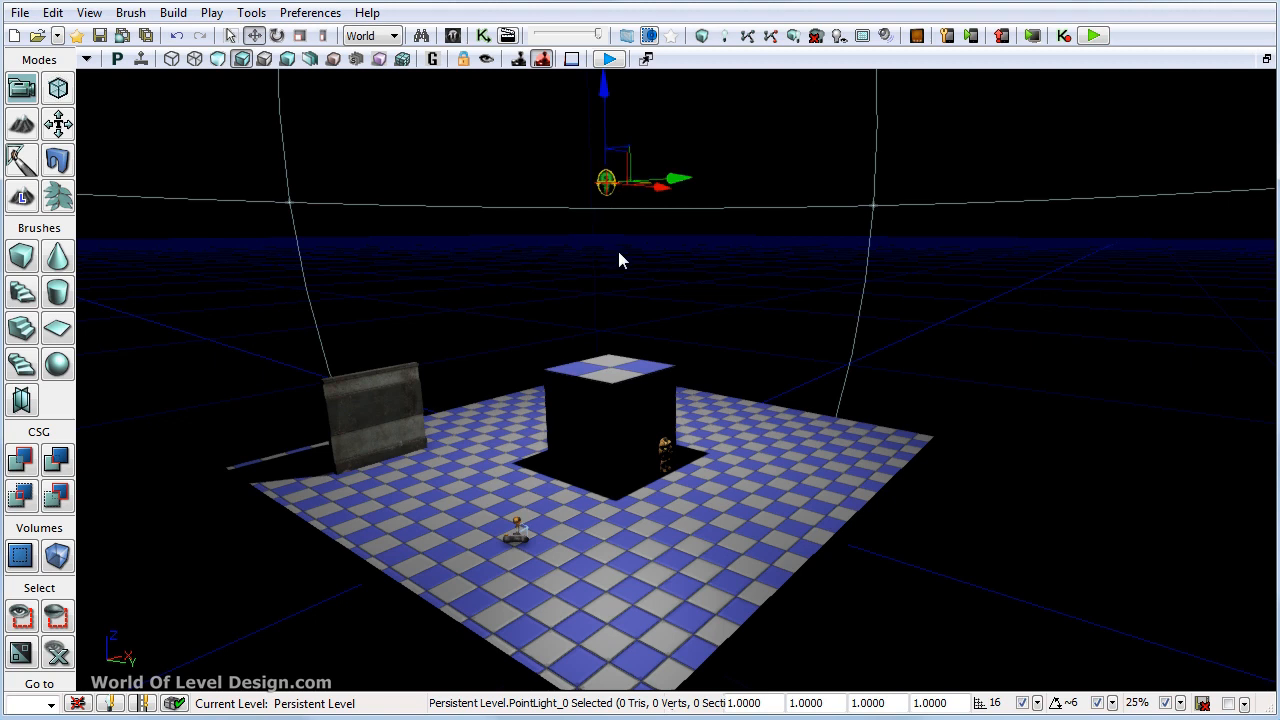
pyautogui.moveTo(619, 252); pyautogui.dragTo(613, 254, button='right')
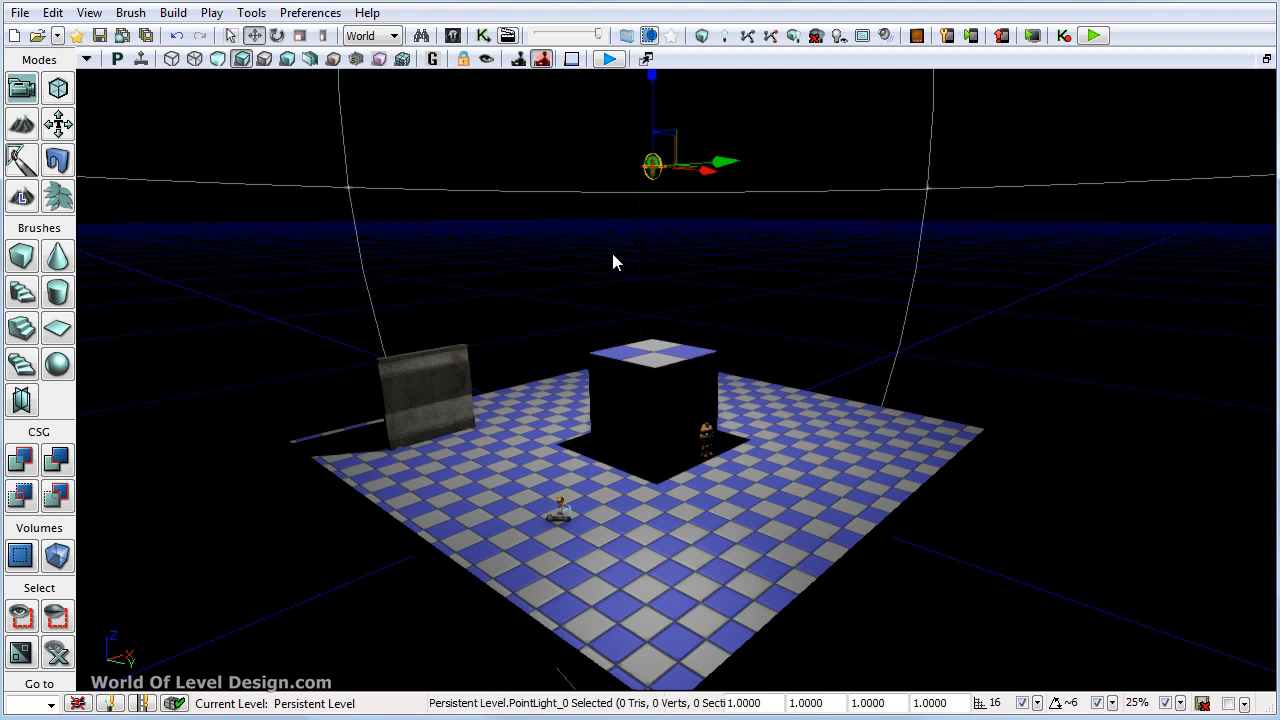
pyautogui.click(792, 37)
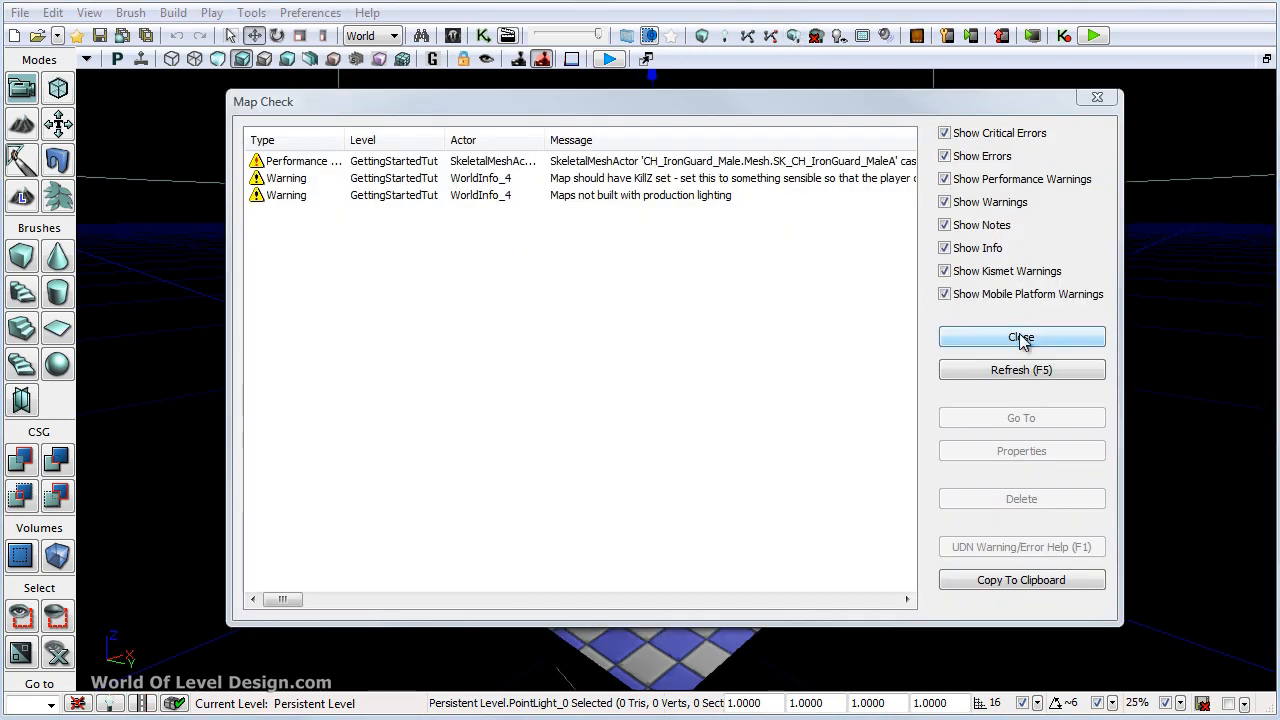
pyautogui.click(1021, 338)
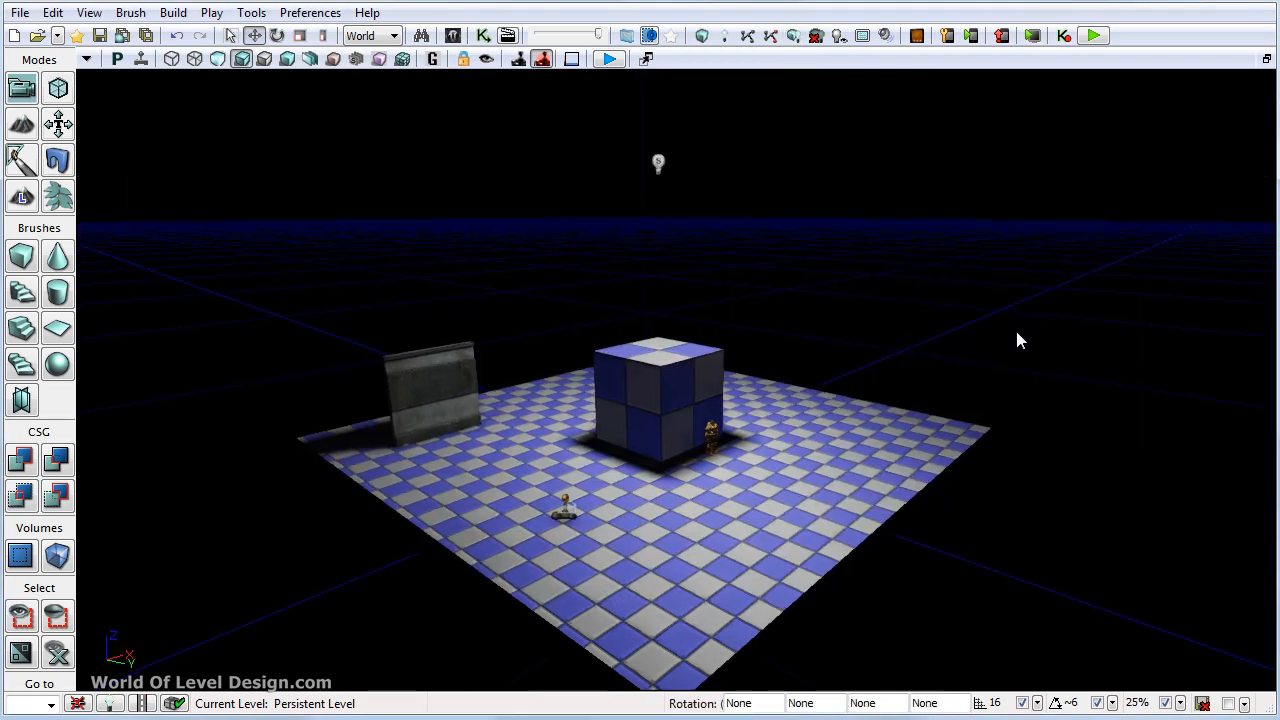
# Step: Play test the lit map from the floor in front of the cube, walk around the cube and scale character, and exit the preview
pyautogui.moveTo(1020, 340); pyautogui.dragTo(1047, 315, button='right')
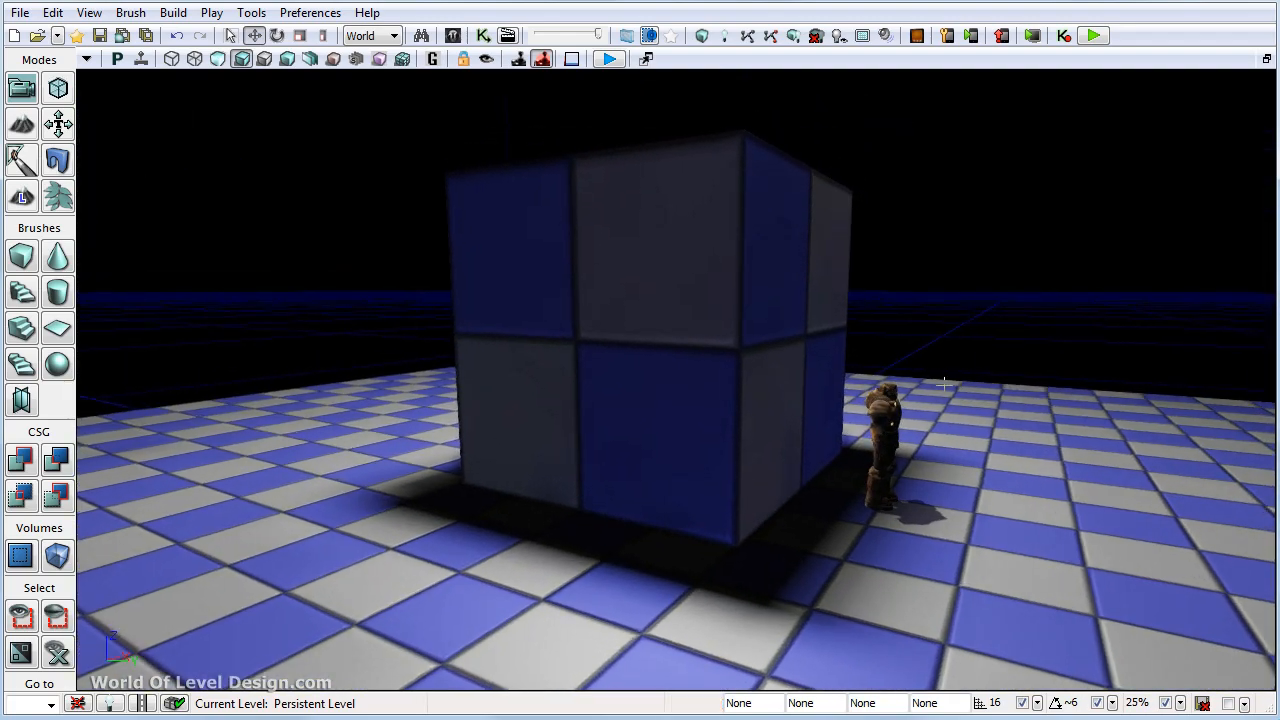
pyautogui.scroll(-6, 944, 384)
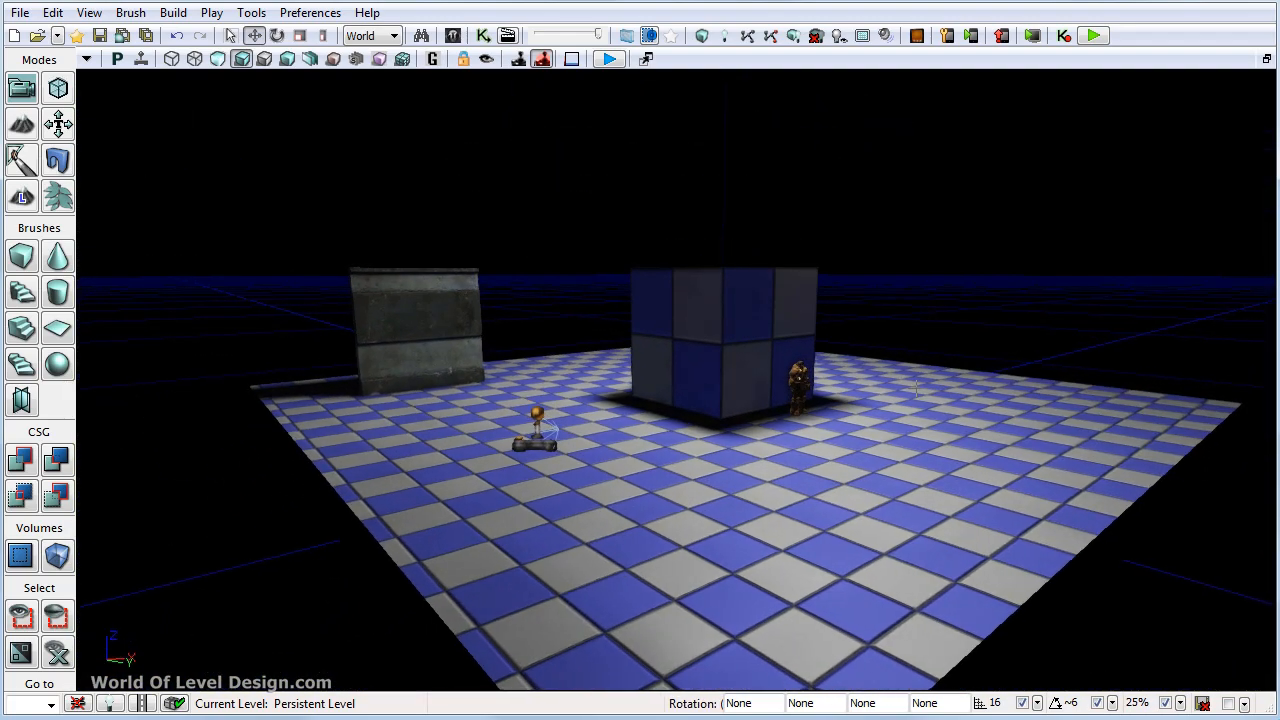
pyautogui.scroll(-5, 960, 390)
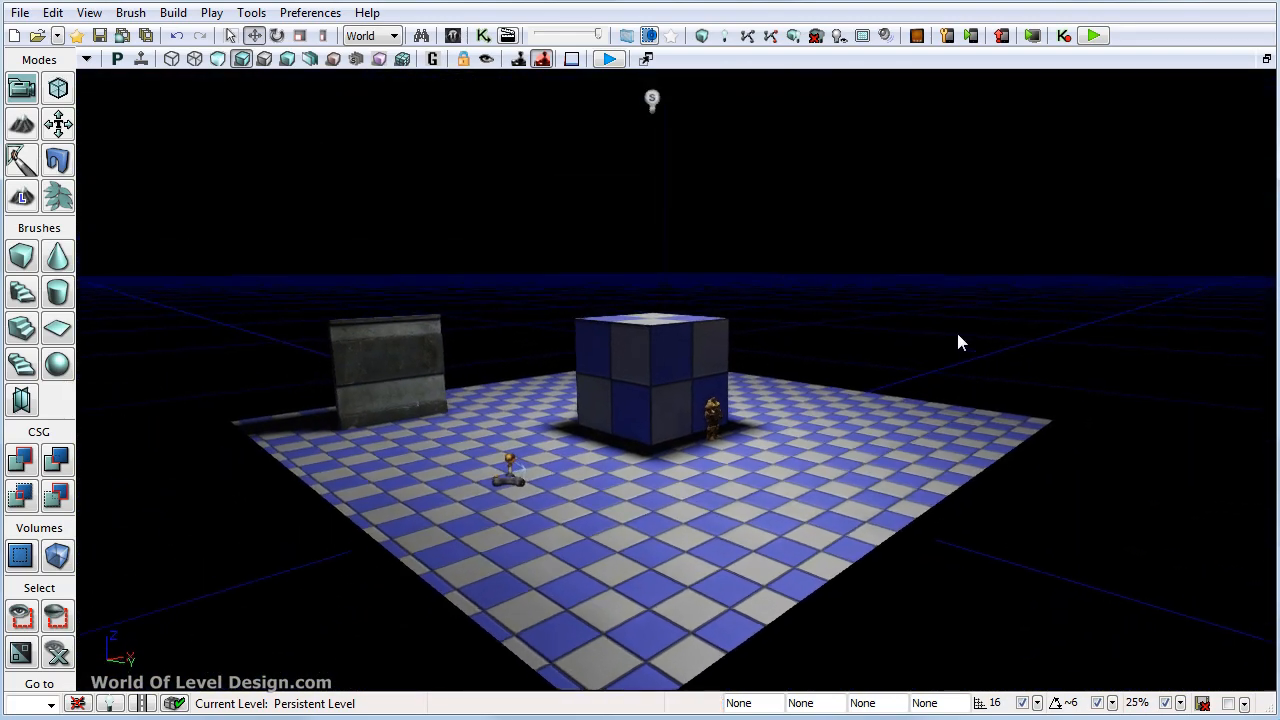
pyautogui.rightClick(607, 632)
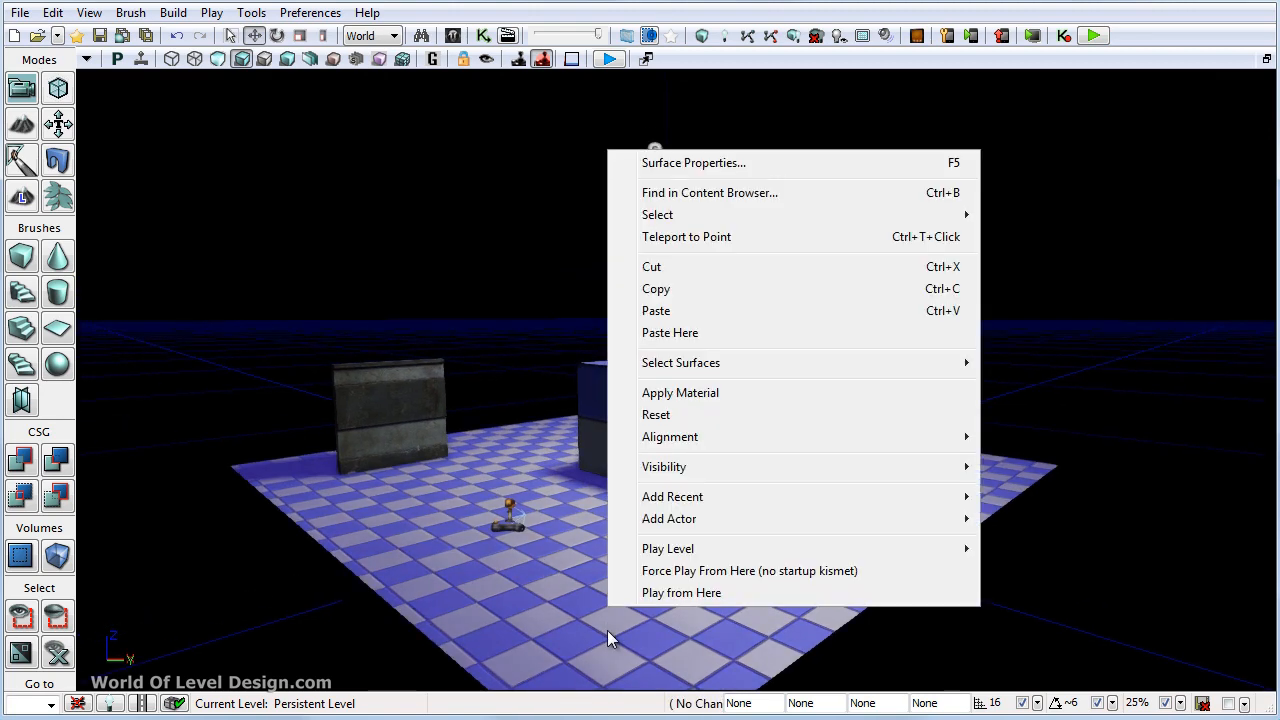
pyautogui.click(665, 592)
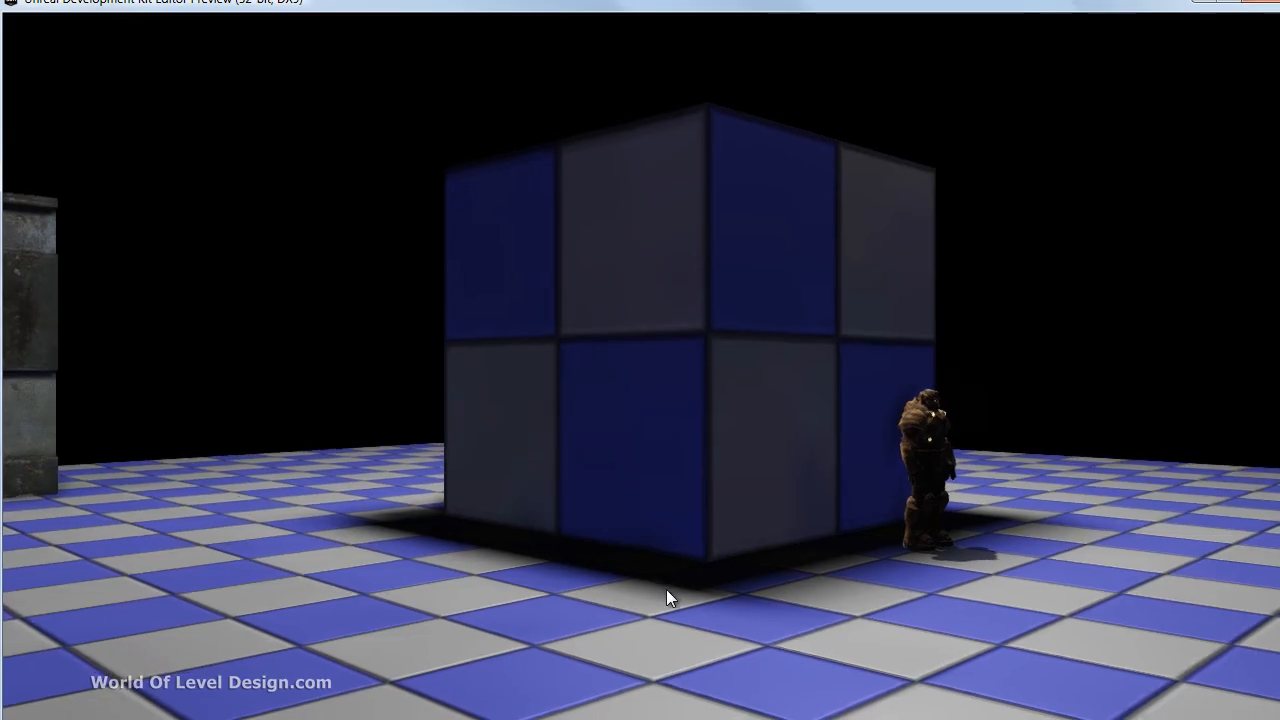
pyautogui.press('s')
pyautogui.press('w')
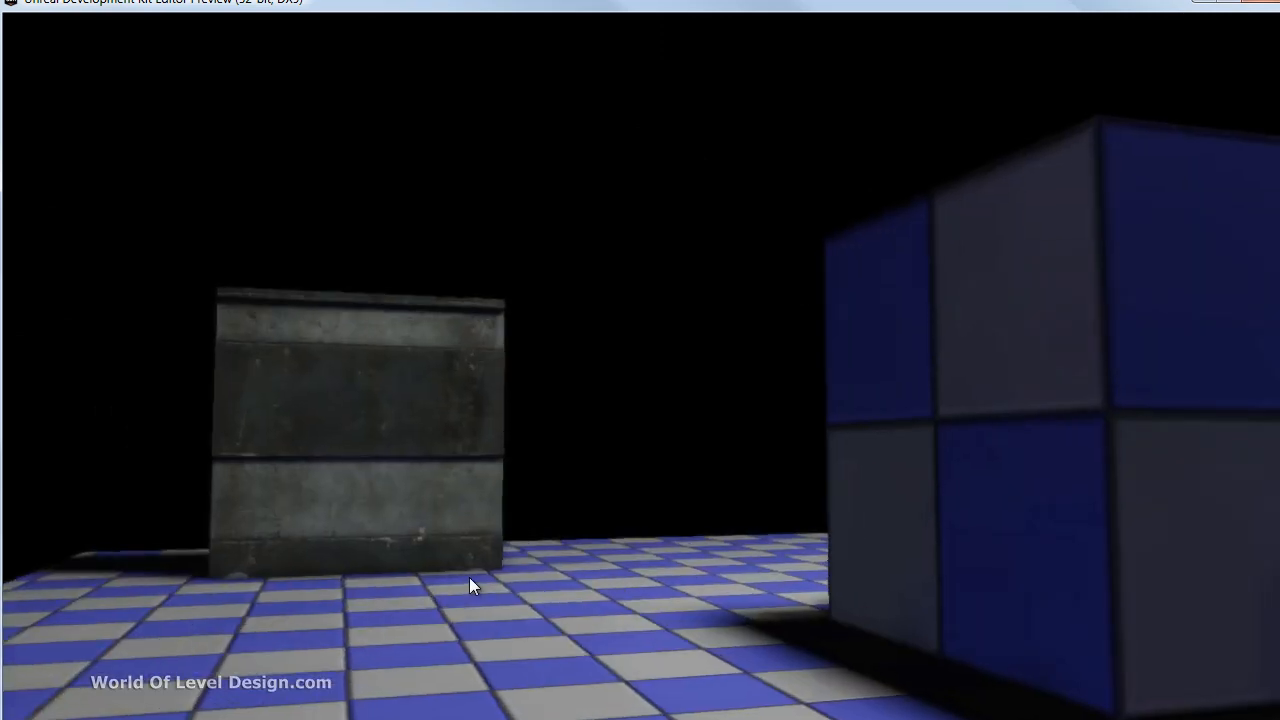
pyautogui.press('d')
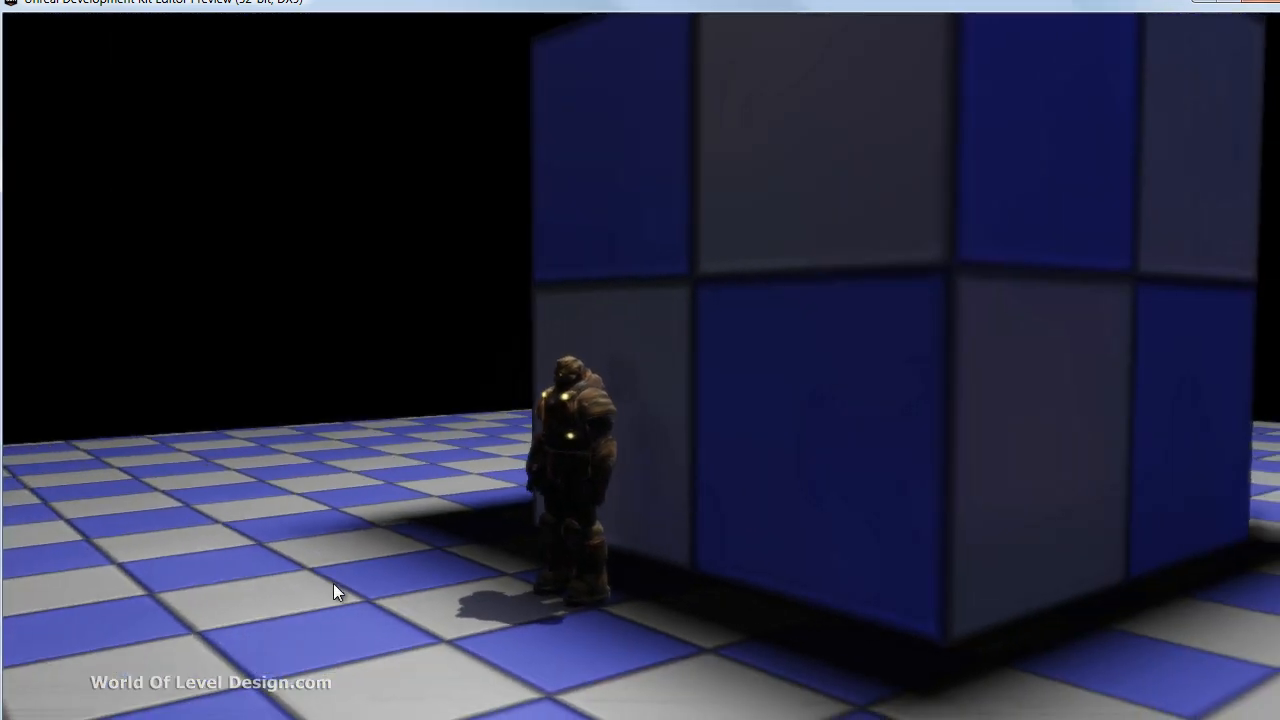
pyautogui.press('d')
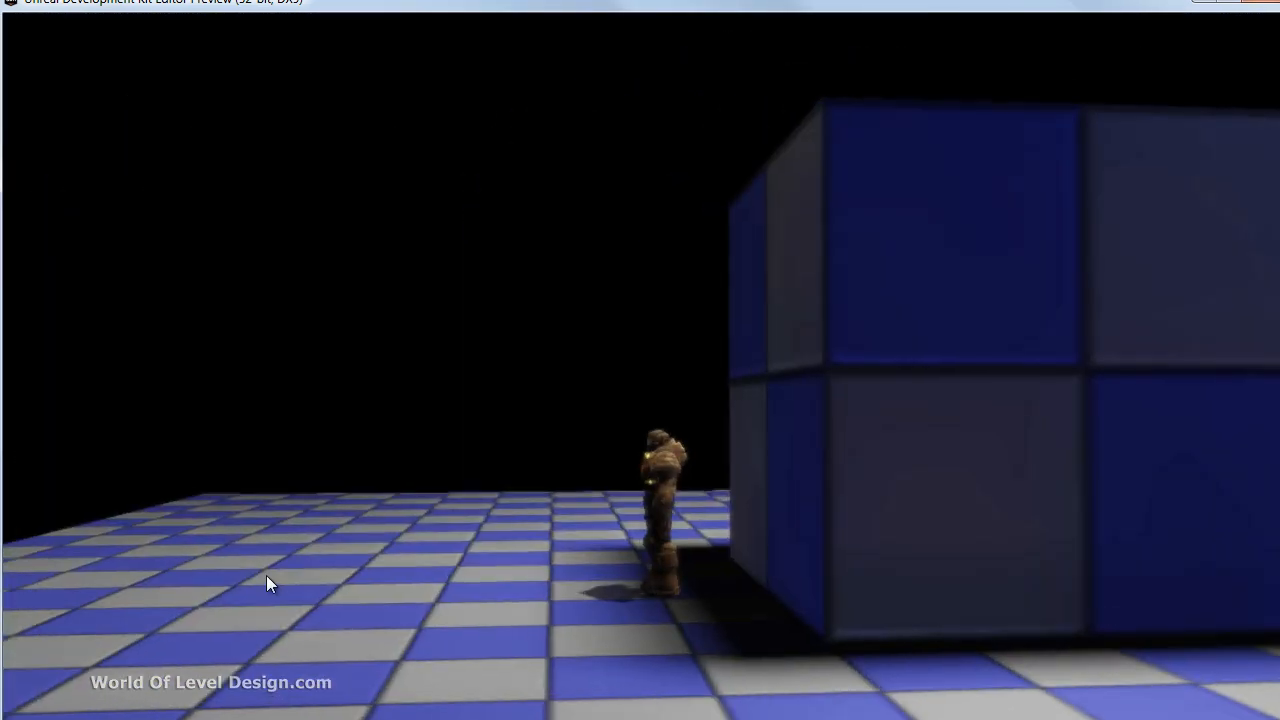
pyautogui.press('a')
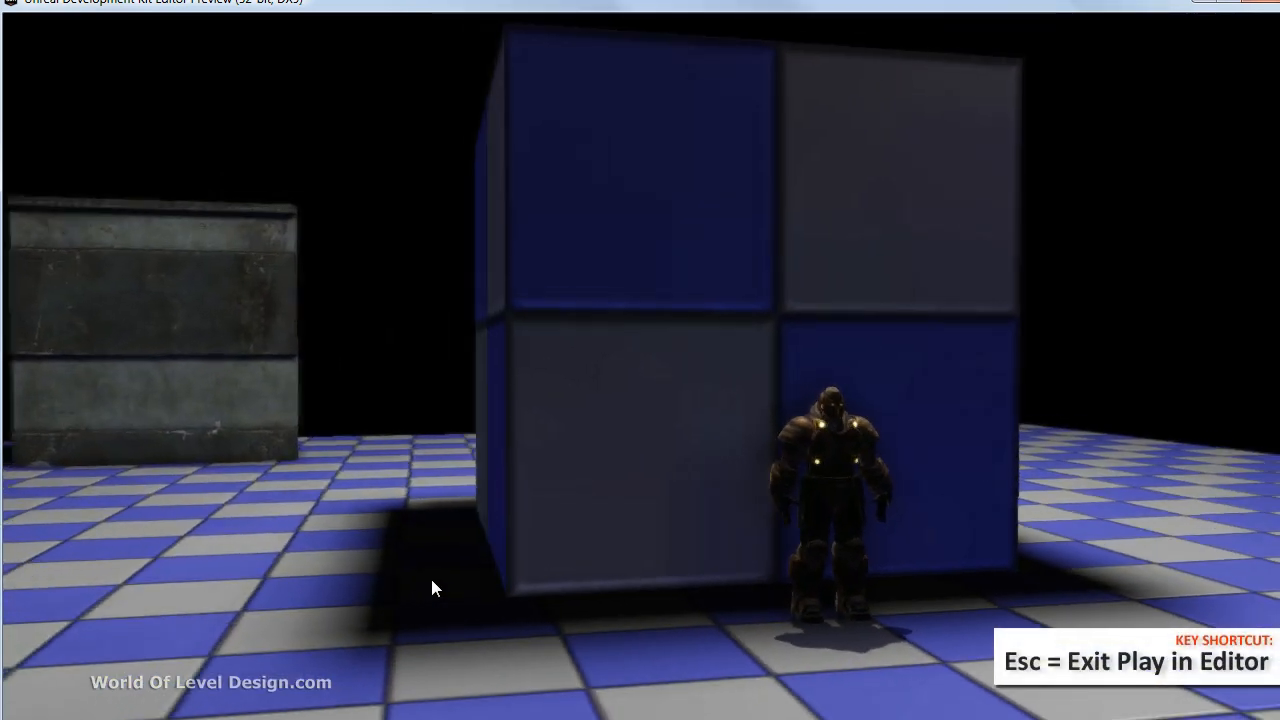
pyautogui.press('s')
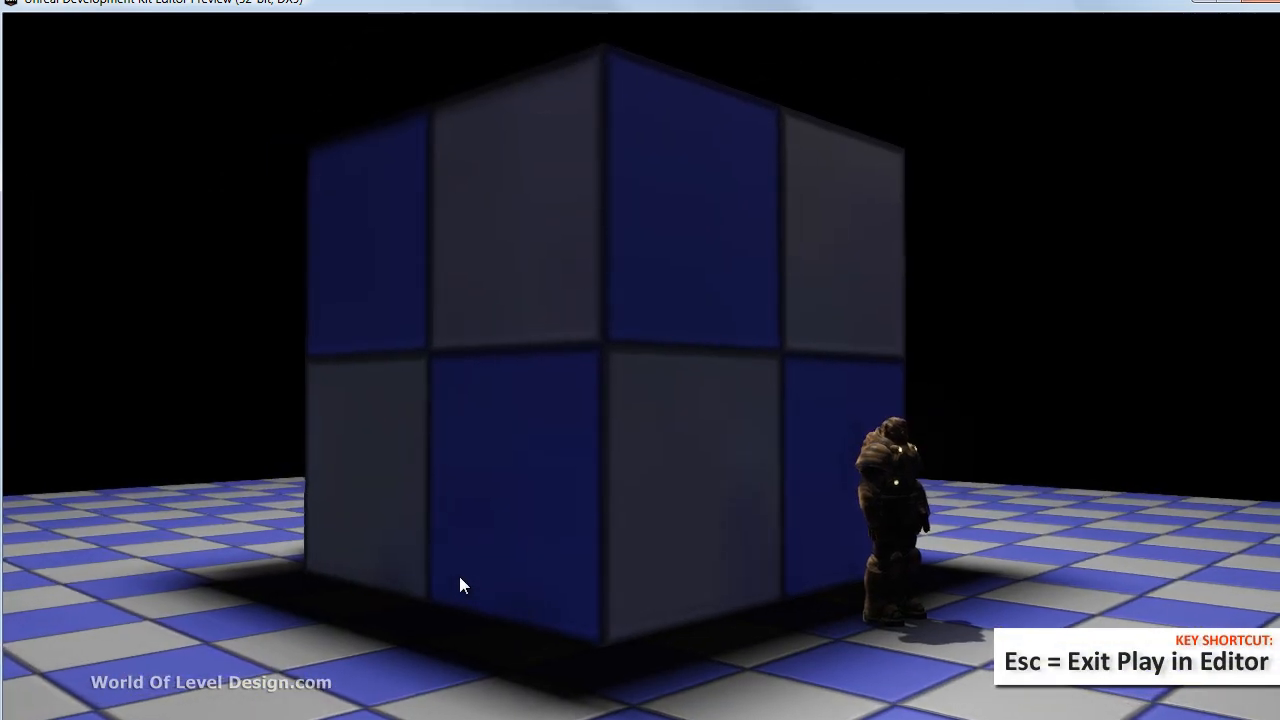
pyautogui.press('Escape')
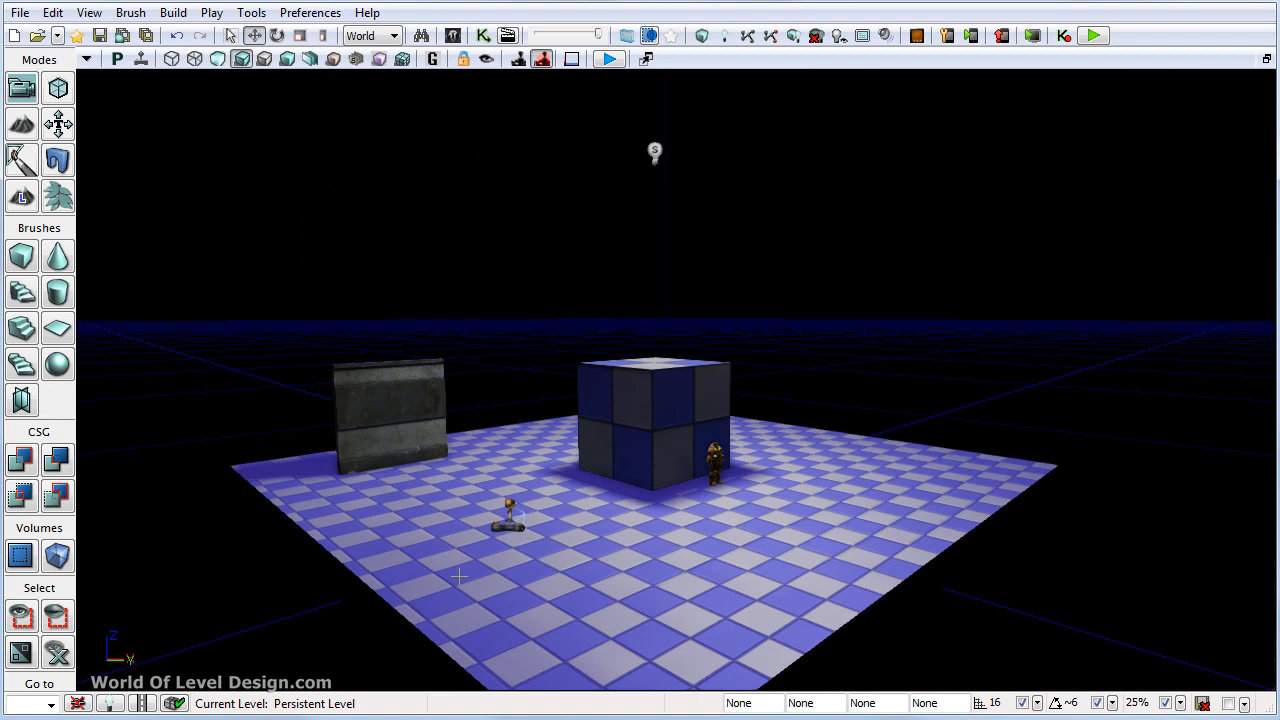
# Step: Play the map from another floor spot and directly in the viewport, and exit play mode
pyautogui.rightClick(532, 651)
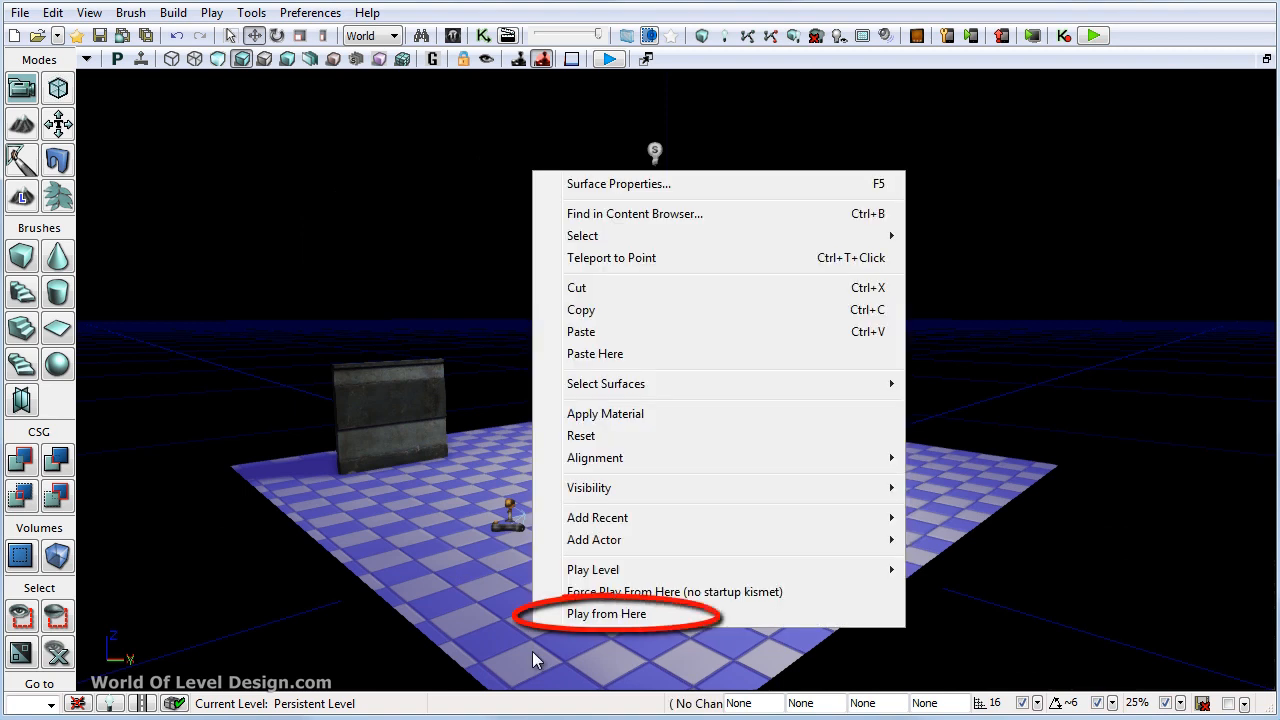
pyautogui.click(590, 613)
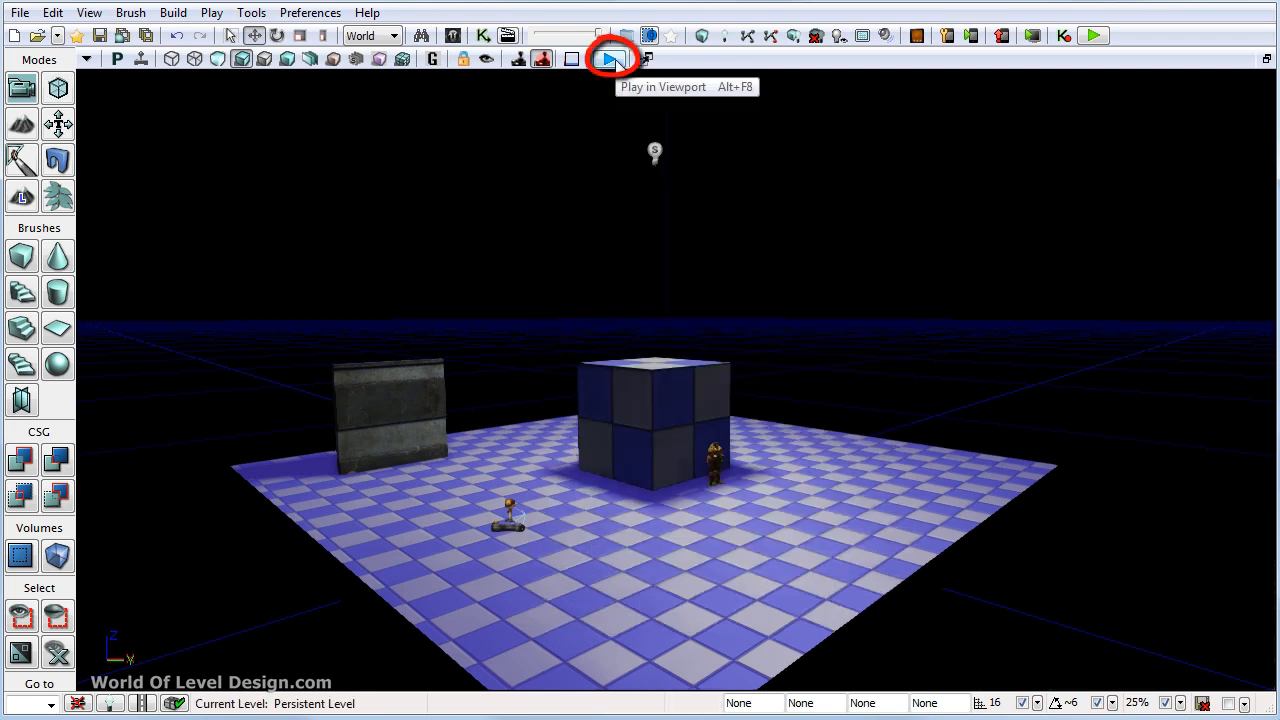
pyautogui.click(612, 60)
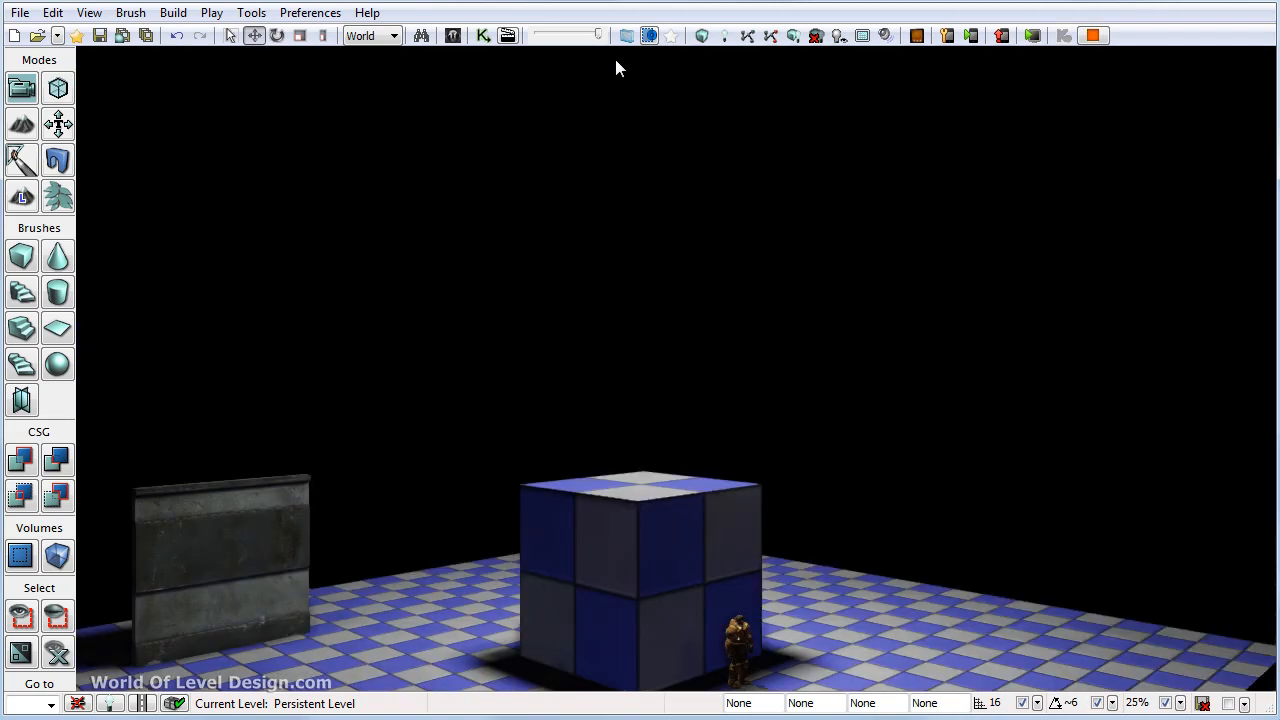
pyautogui.press('Escape')
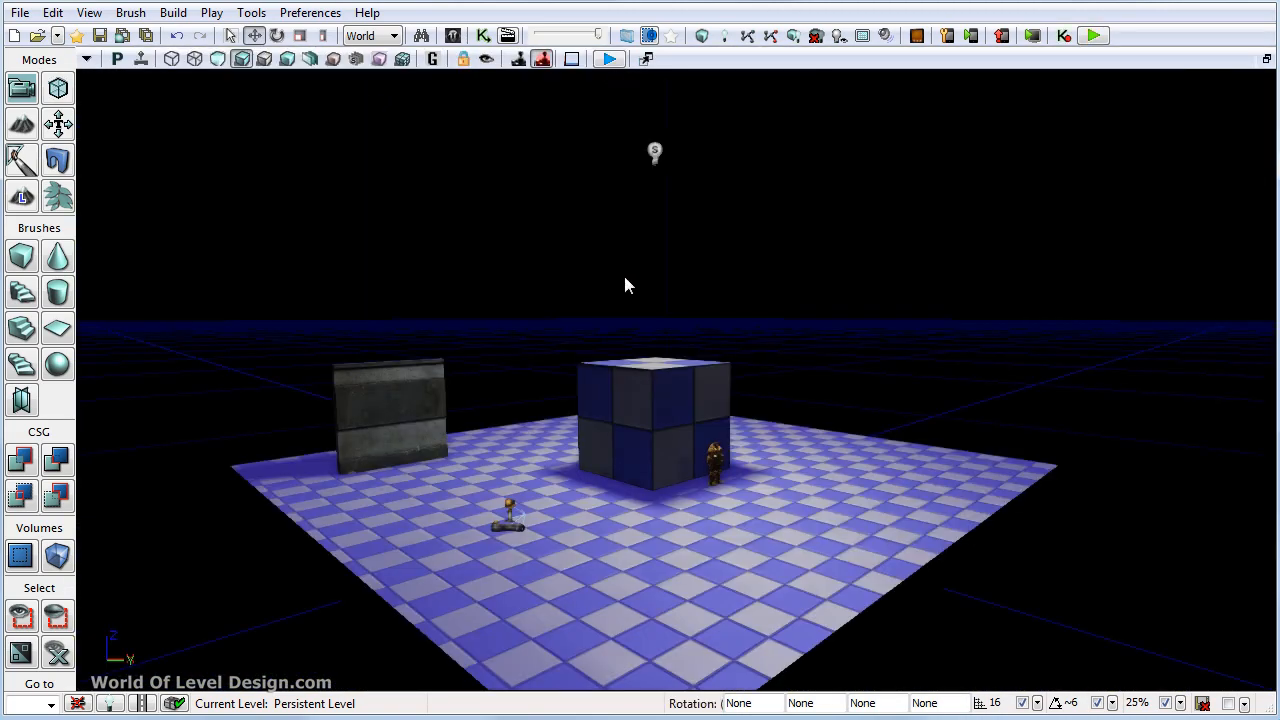
# Step: Play the map in the viewport from a camera position close to the cube and exit play mode
pyautogui.moveTo(625, 277); pyautogui.dragTo(646, 194, button='right')
pyautogui.press('w')
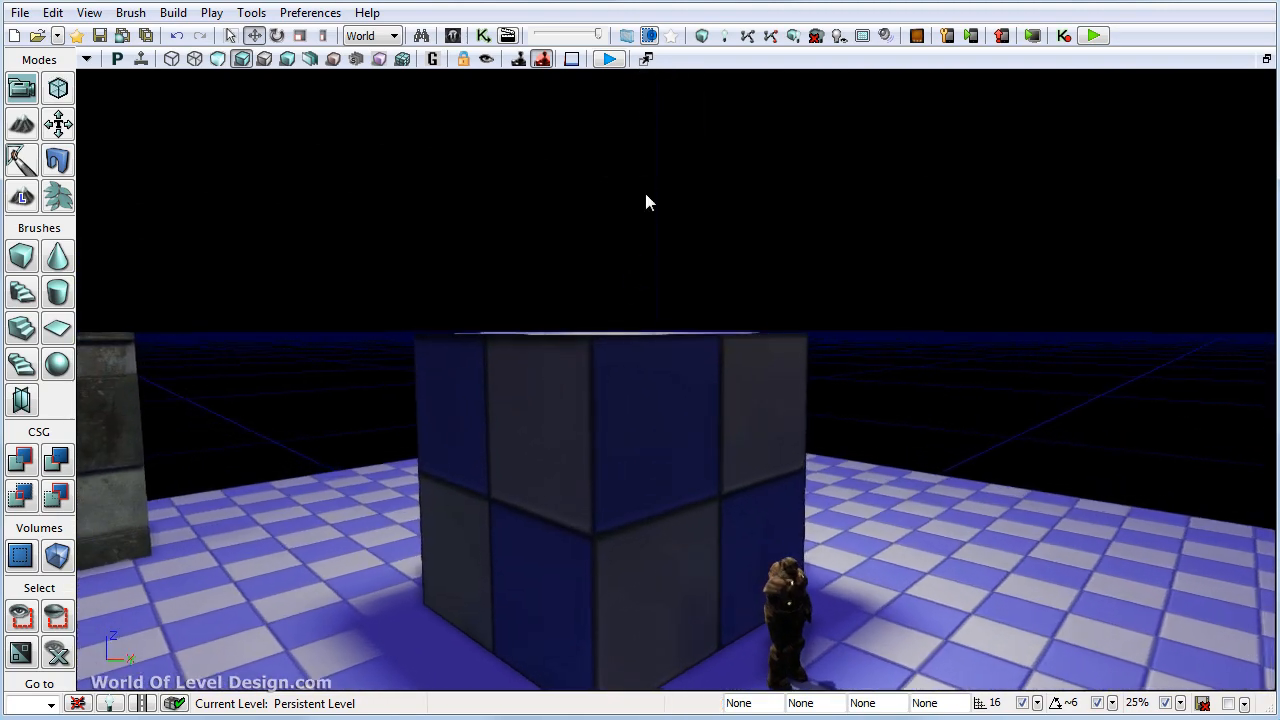
pyautogui.click(609, 59)
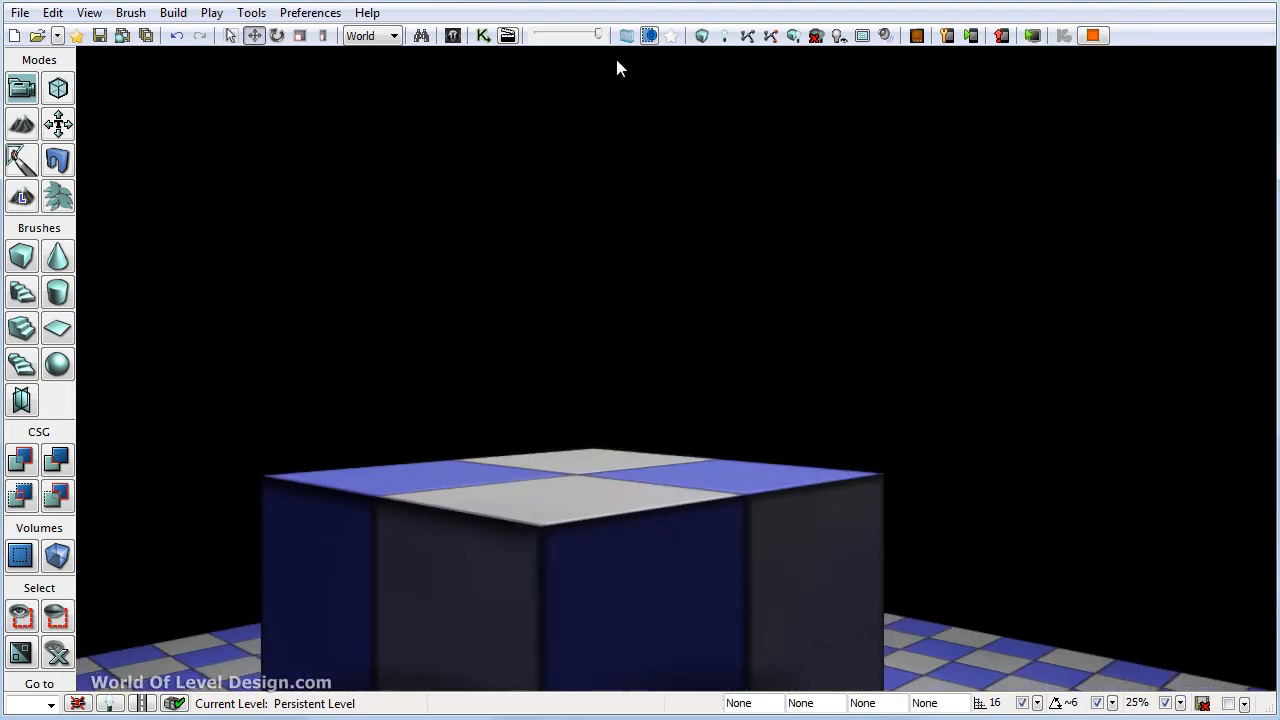
pyautogui.press('Escape')
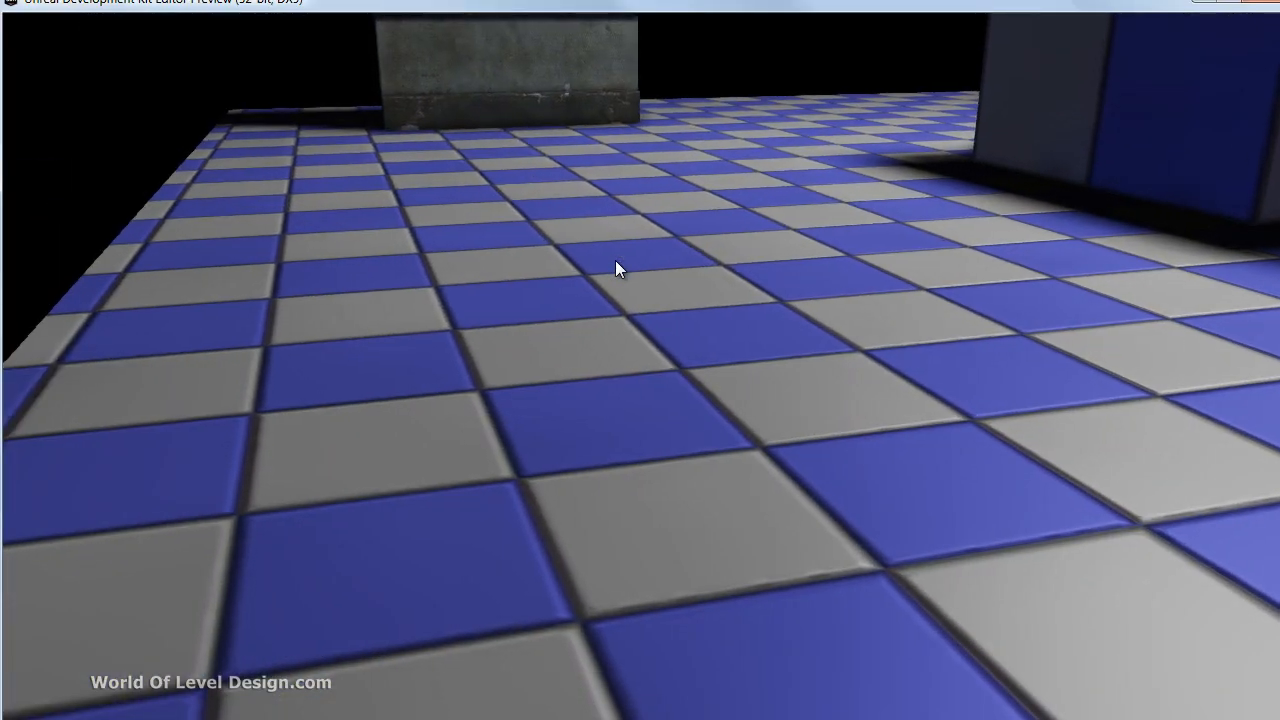
pyautogui.press('Escape')
# Step: Select the PlayerStart on the floor and save all levels
pyautogui.moveTo(602, 284); pyautogui.dragTo(520, 366, button='right')
pyautogui.click(664, 395)
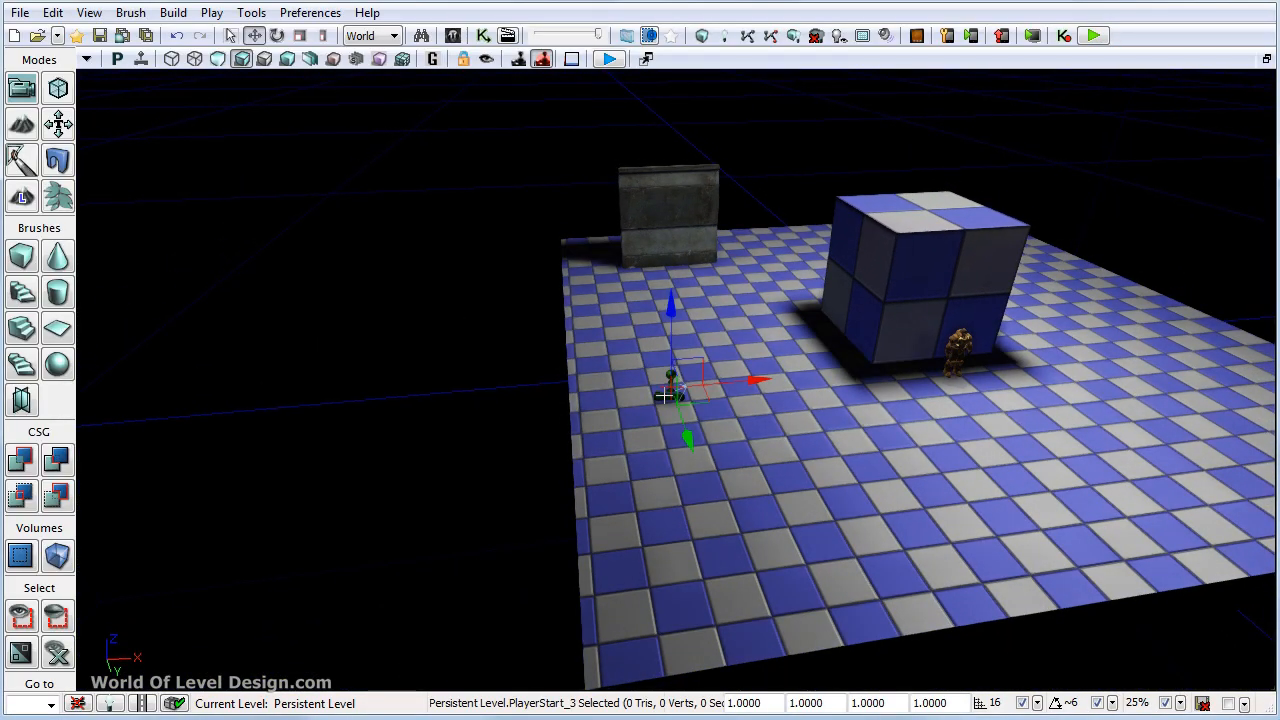
pyautogui.click(20, 12)
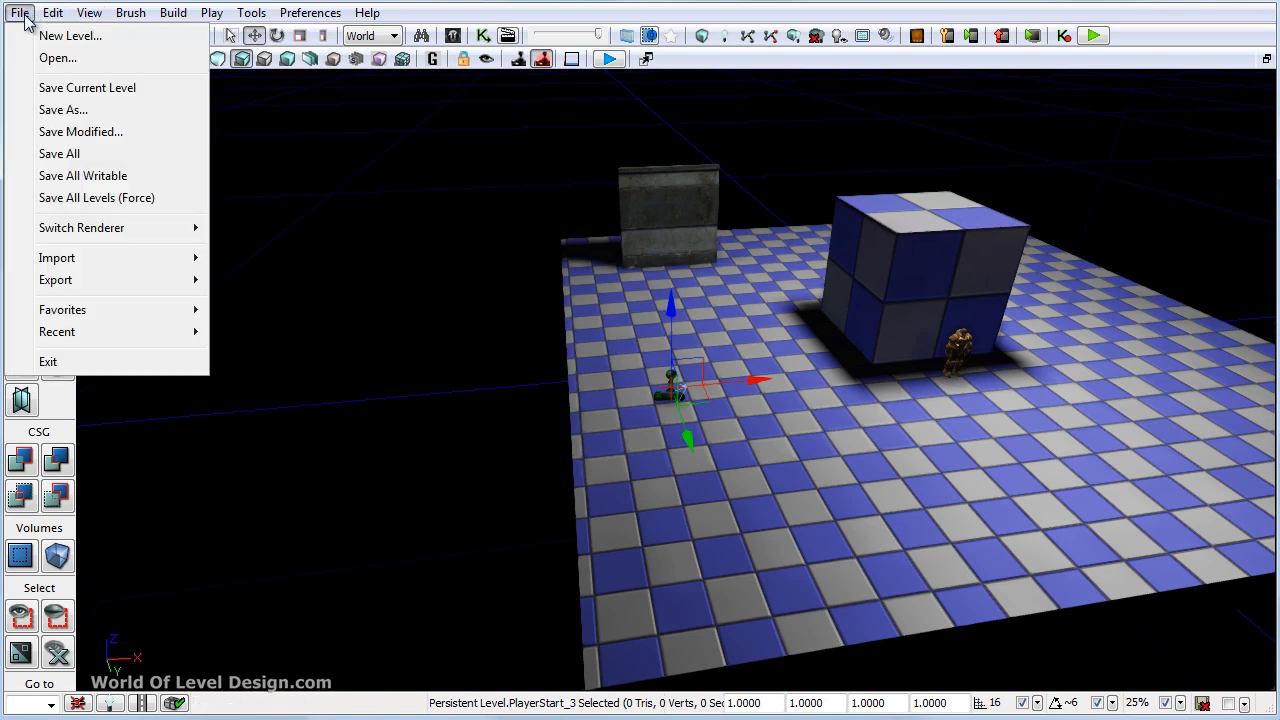
pyautogui.click(50, 162)
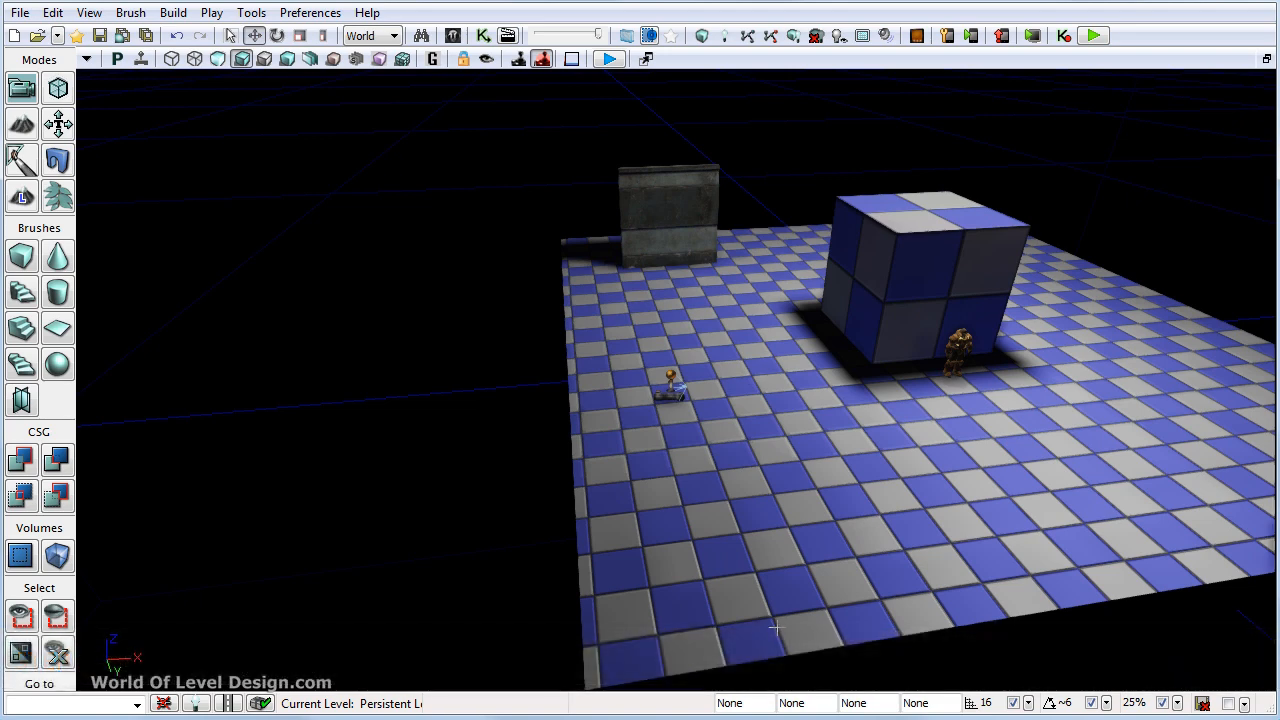
# Step: Play test the saved map from a spot near the front edge of the floor and exit the preview
pyautogui.rightClick(639, 566)
pyautogui.click(678, 526)
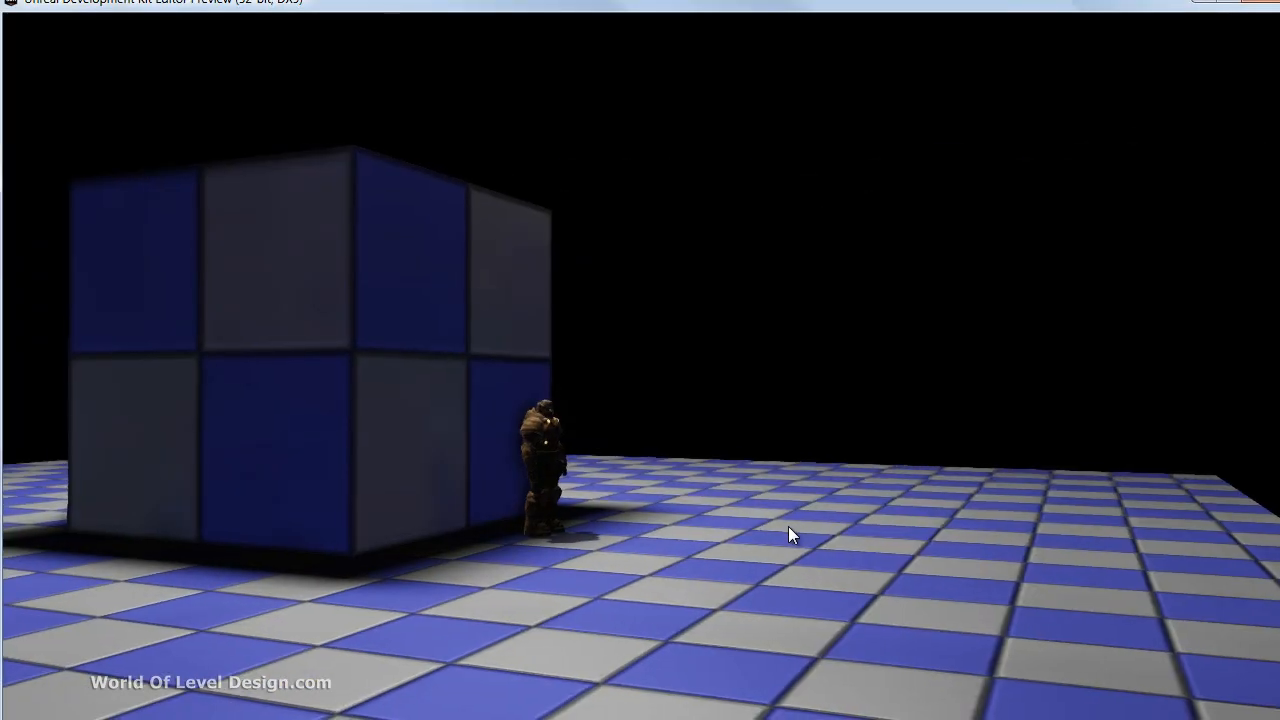
pyautogui.press('Escape')
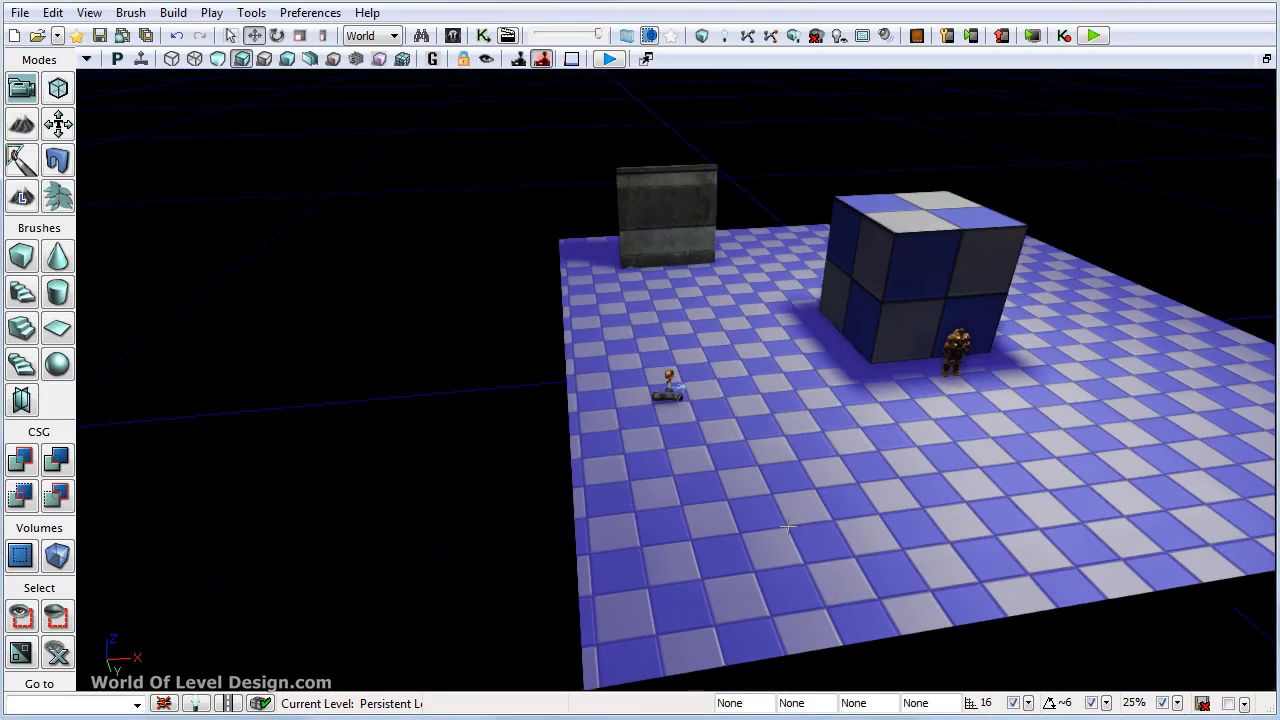
# Step: Open the World Properties and set the map's Default Game Type to UTDeathmatch
pyautogui.click(89, 13)
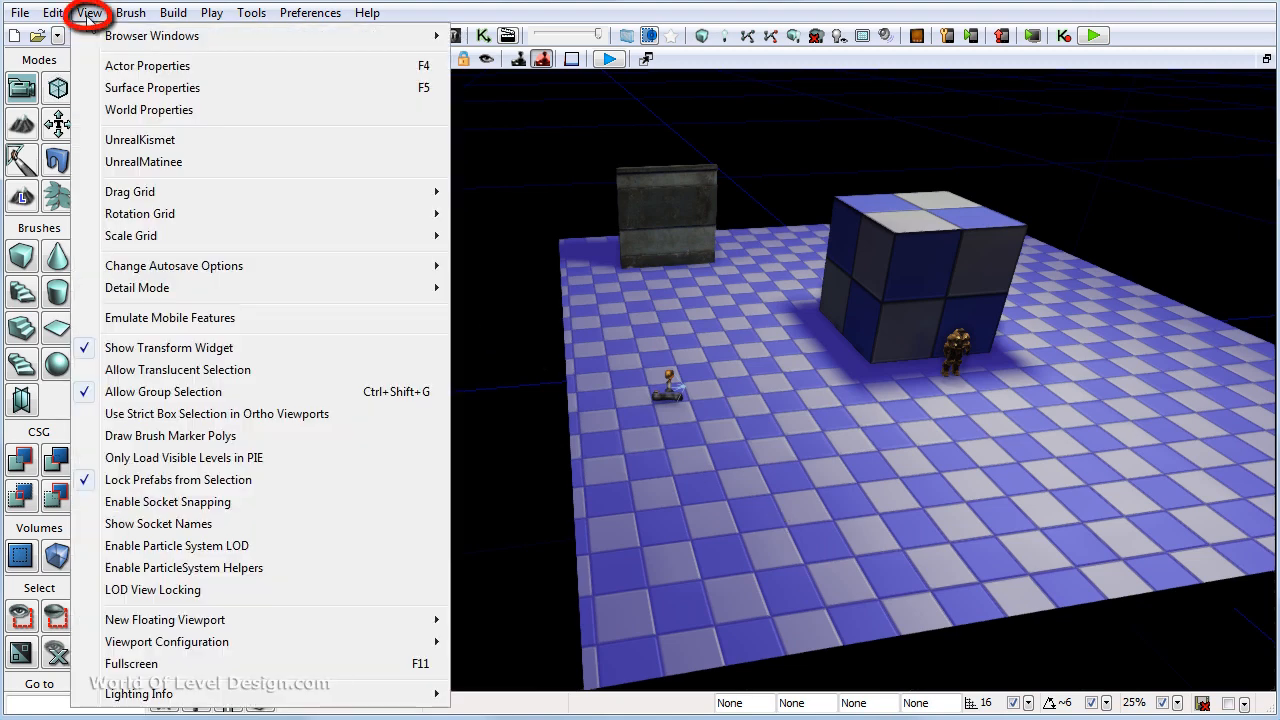
pyautogui.click(123, 111)
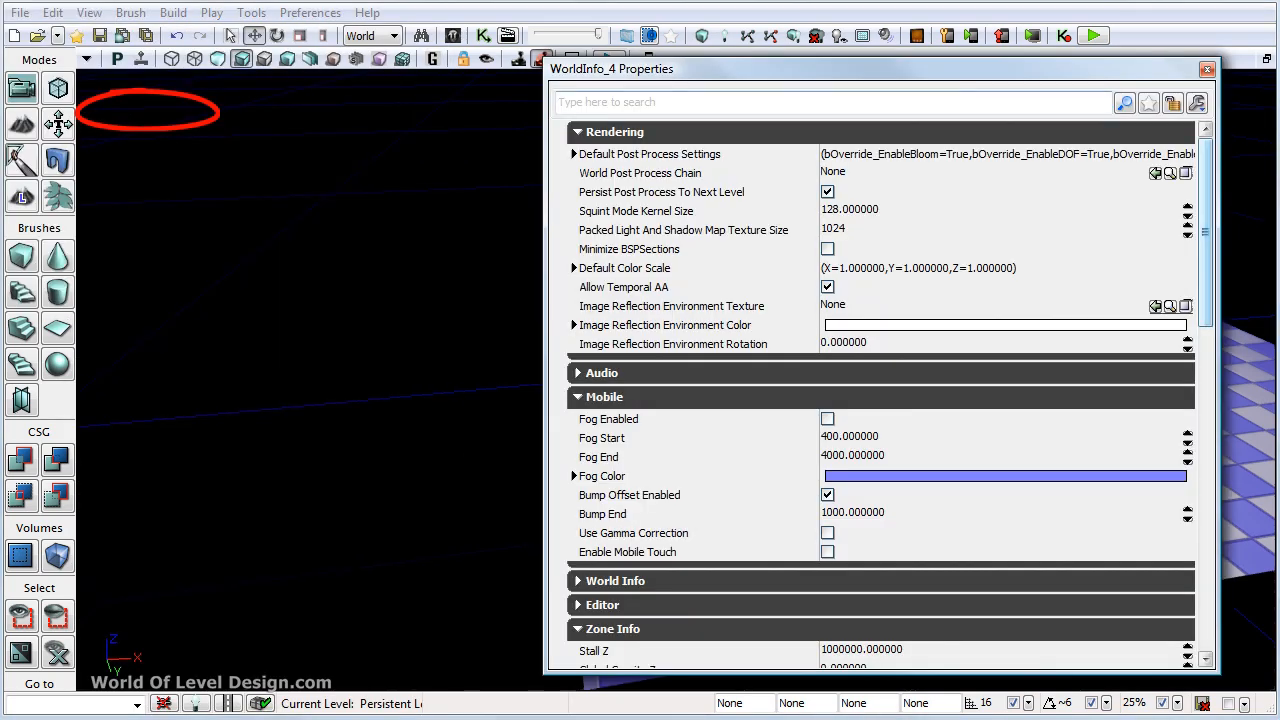
pyautogui.scroll(-10, 675, 500)
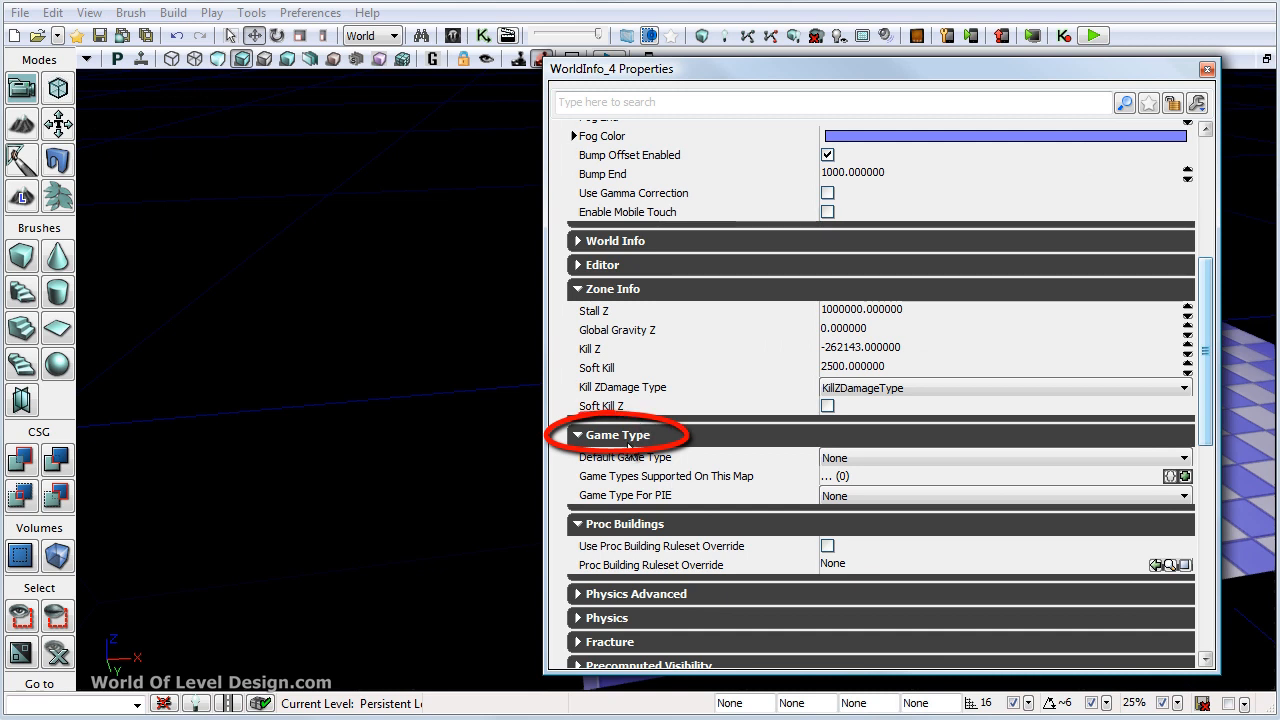
pyautogui.scroll(-1, 627, 445)
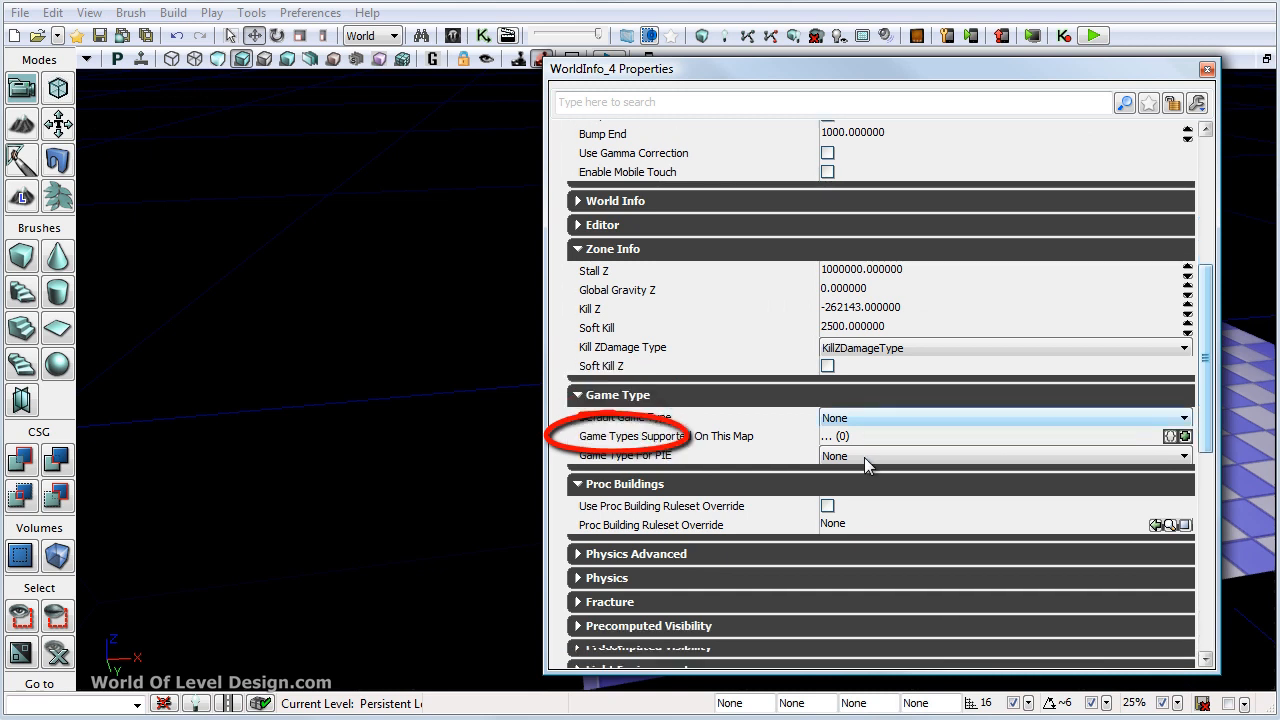
pyautogui.click(906, 417)
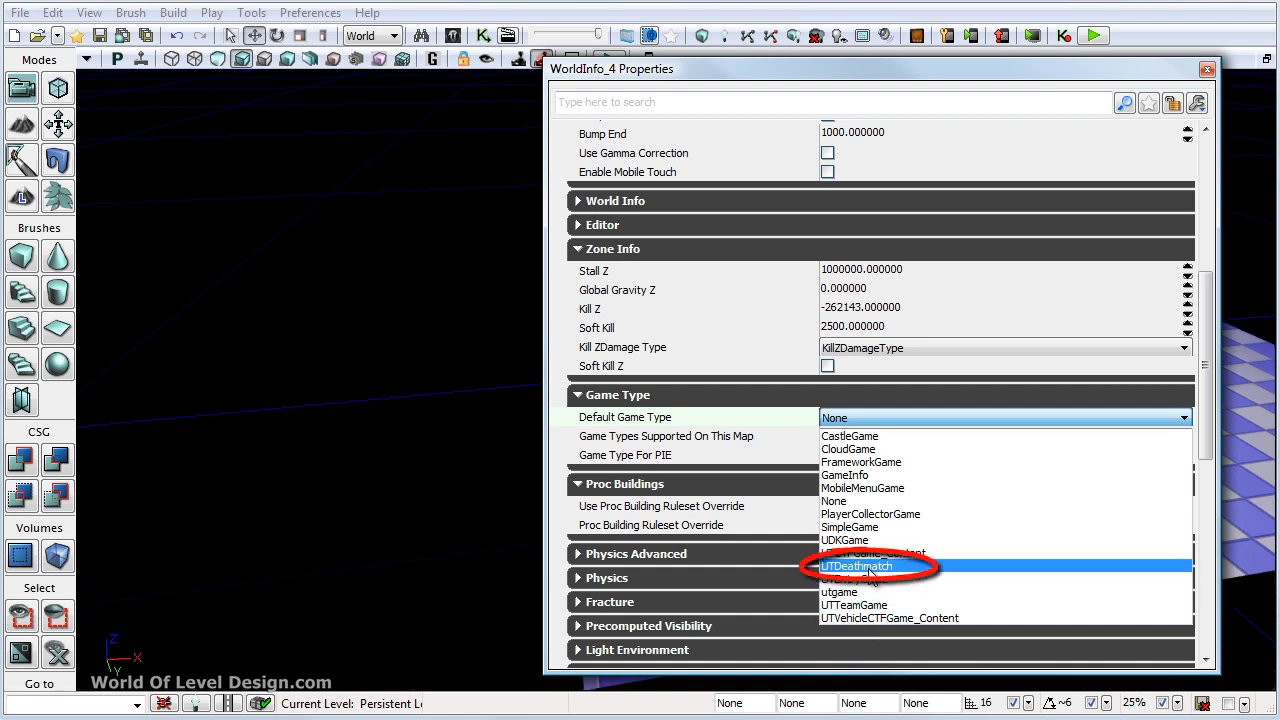
pyautogui.click(873, 566)
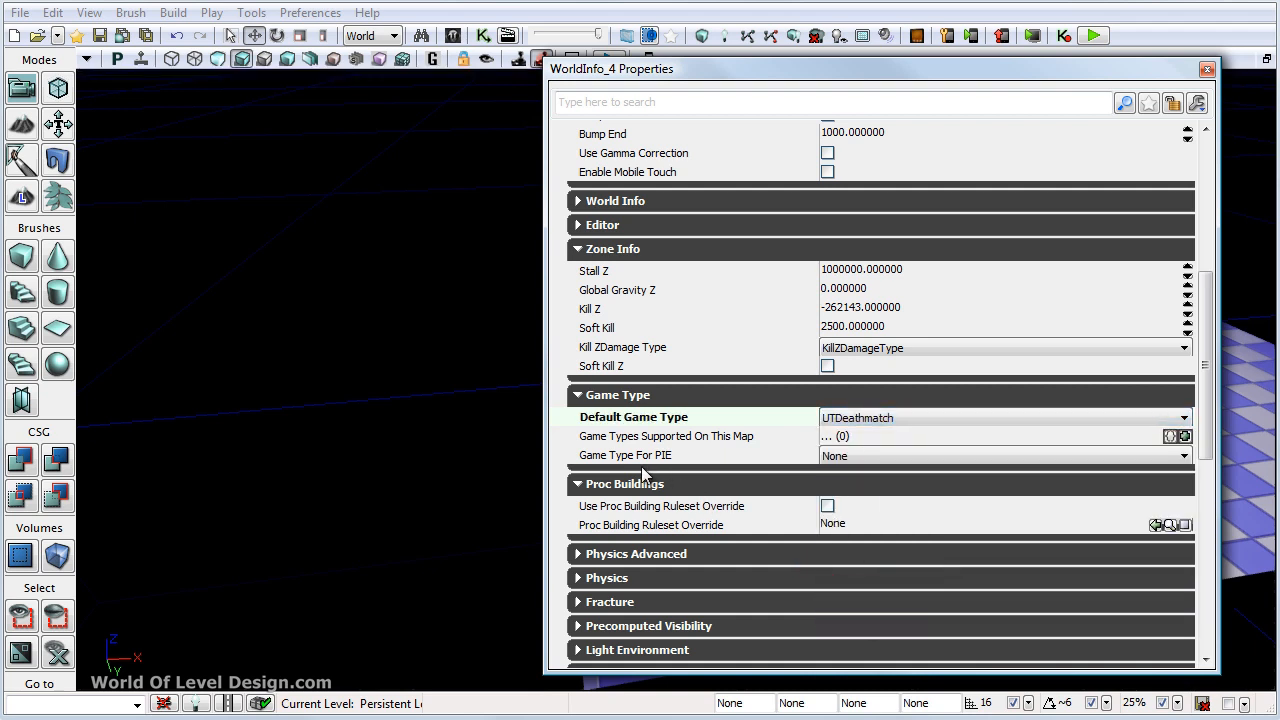
# Step: Set the Game Type For PIE to UTDeathmatch and close the world properties
pyautogui.moveTo(659, 461)
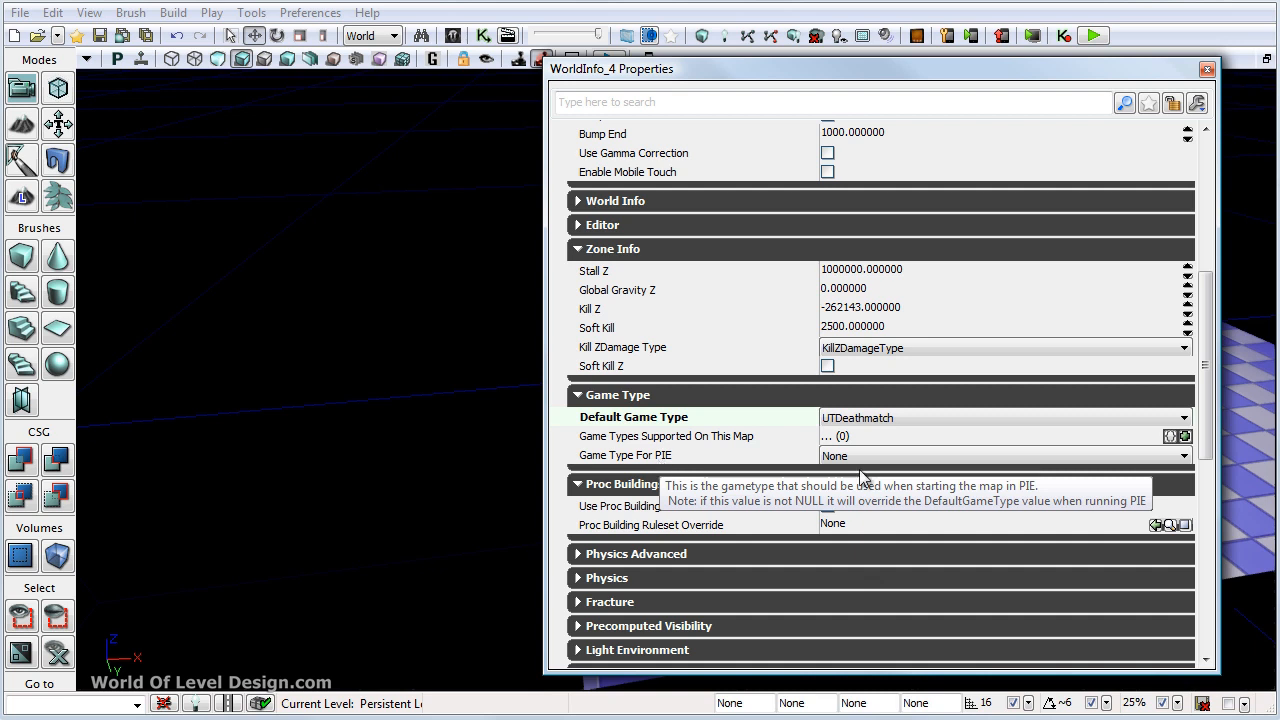
pyautogui.click(834, 457)
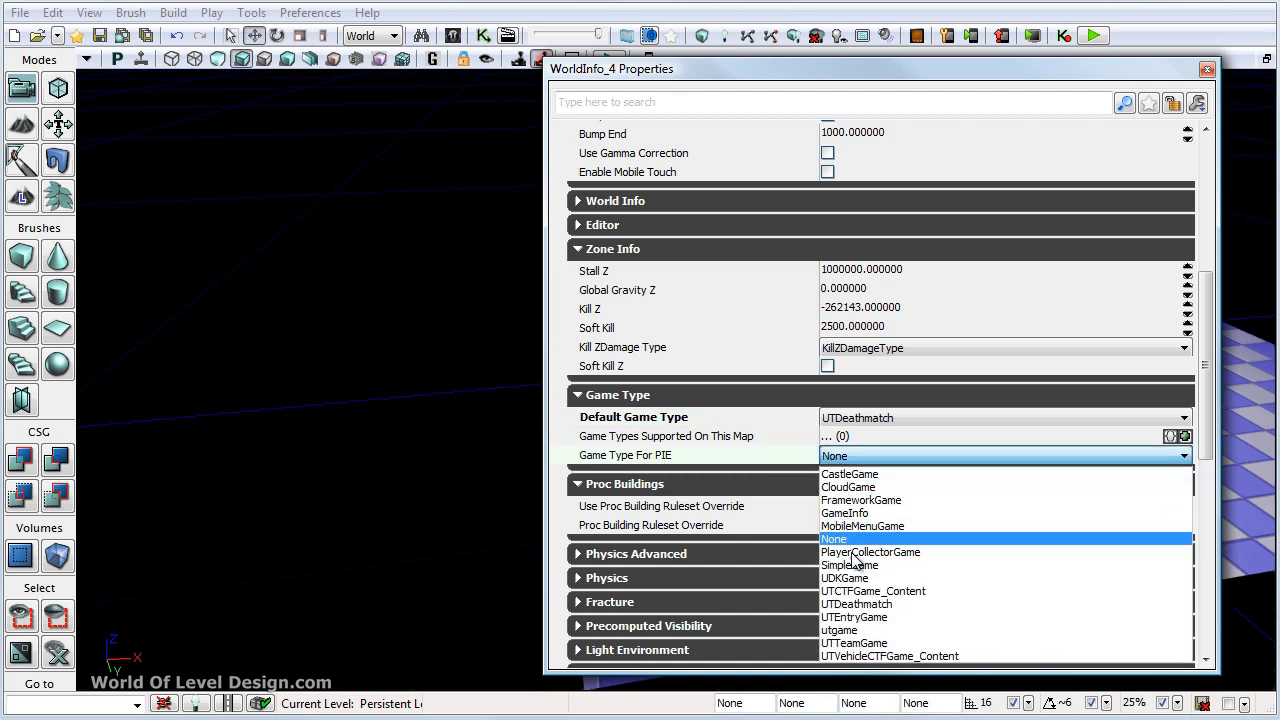
pyautogui.click(864, 603)
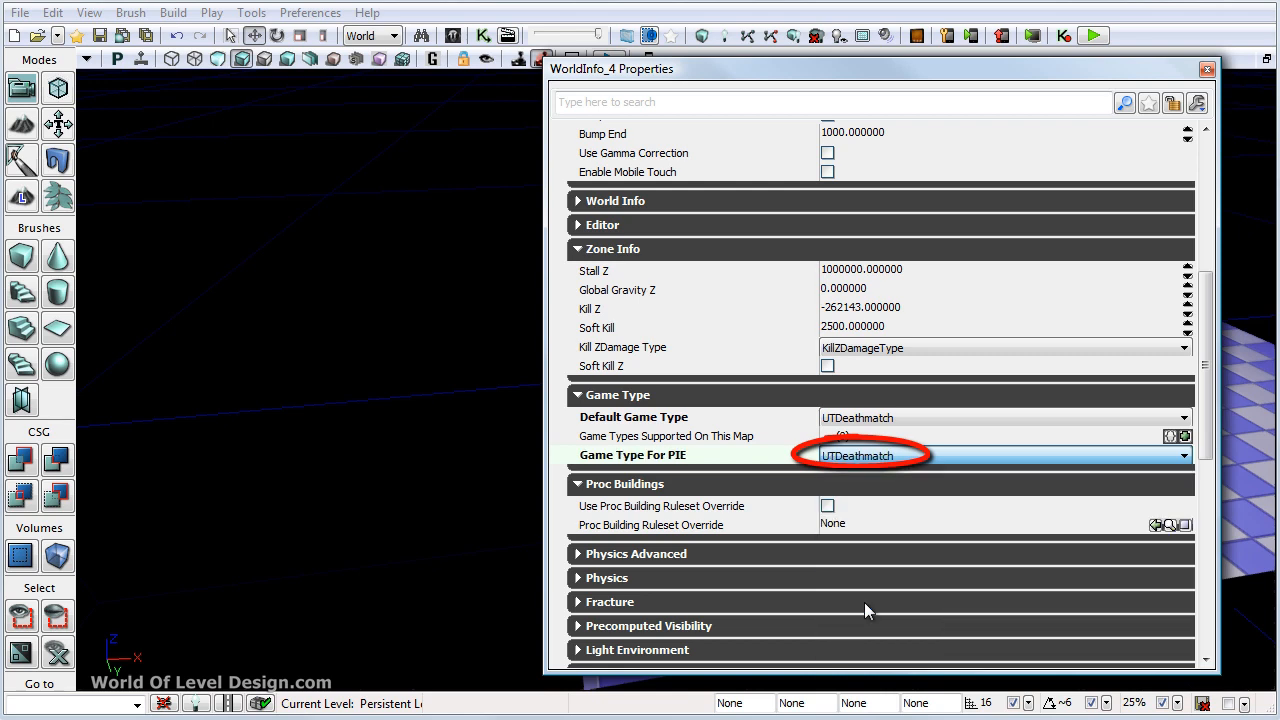
pyautogui.click(1206, 70)
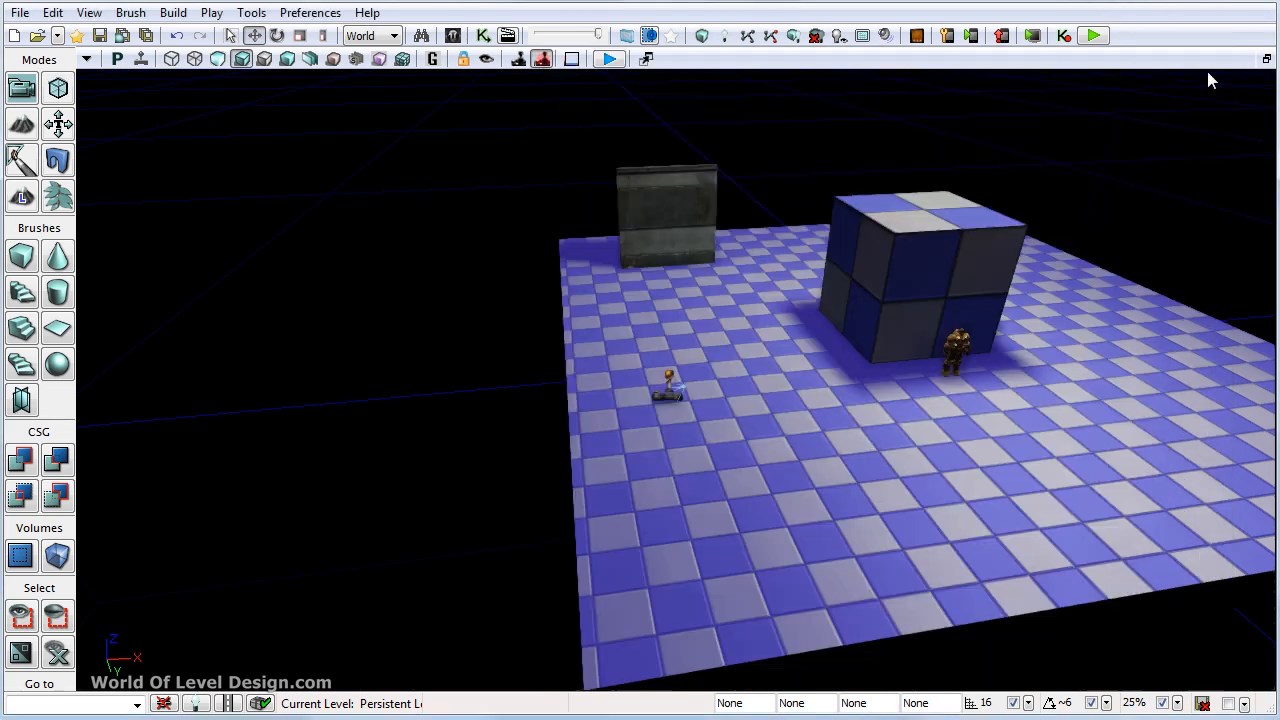
# Step: Play test the map from a spot near the floor's front edge, moving toward the cube and firing the weapon in both modes
pyautogui.rightClick(647, 637)
pyautogui.click(675, 600)
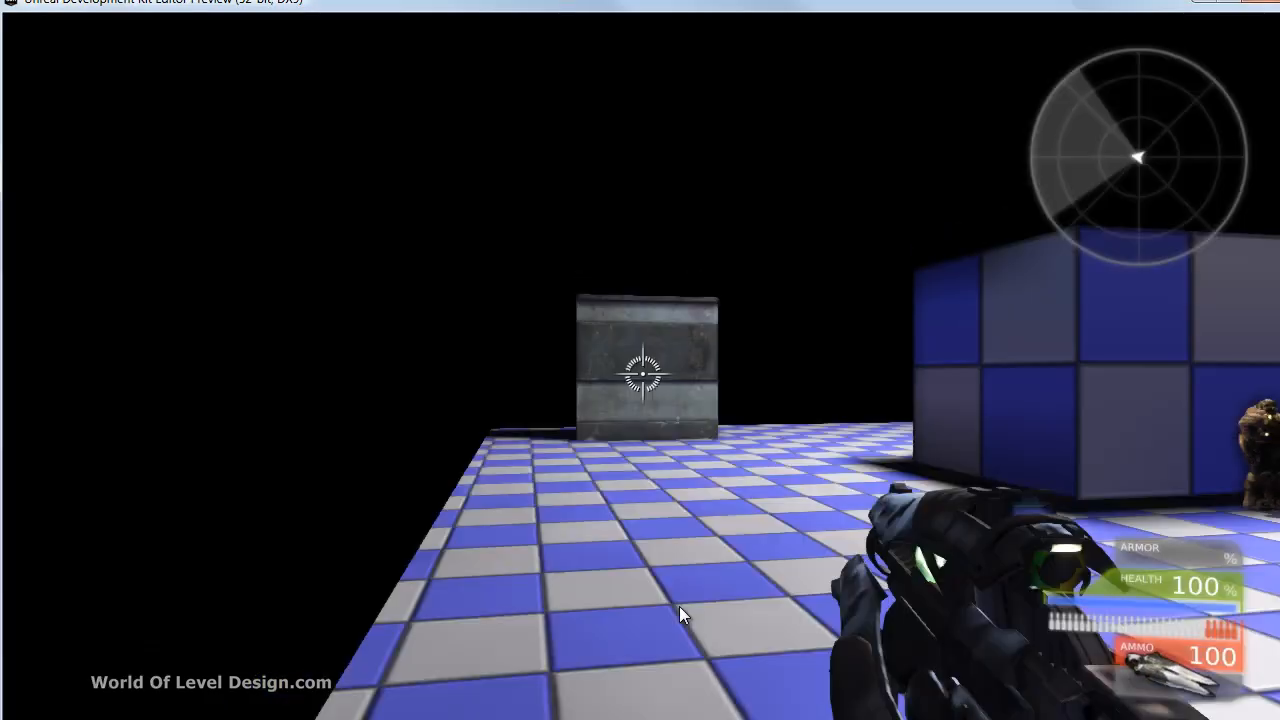
pyautogui.press('w')
pyautogui.rightClick(743, 609)
pyautogui.click(756, 610)
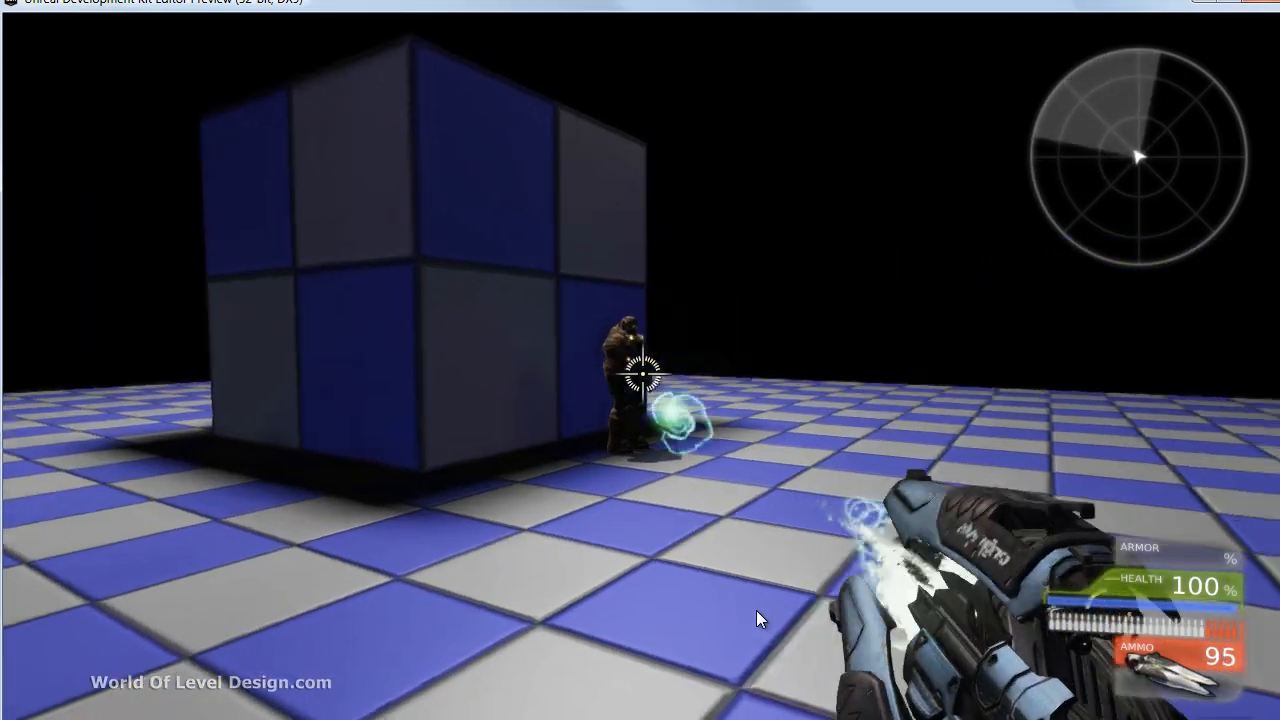